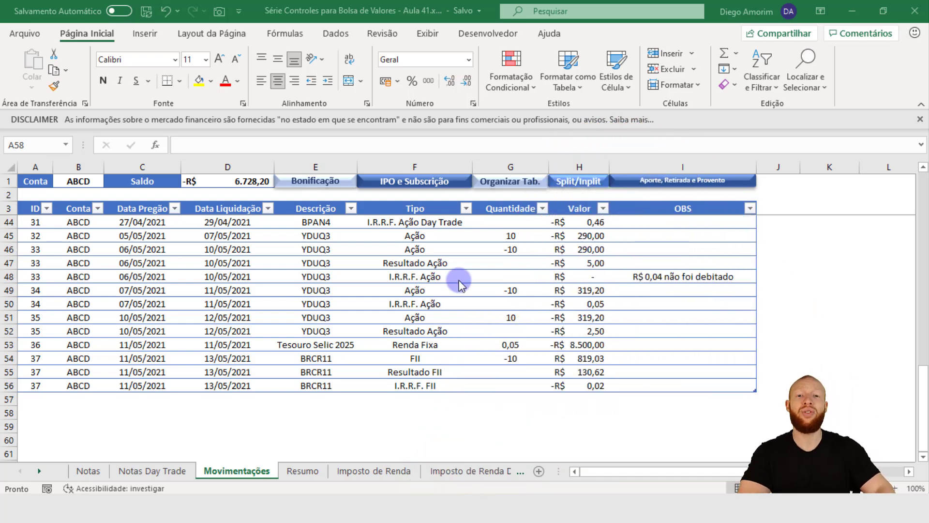
click(427, 275)
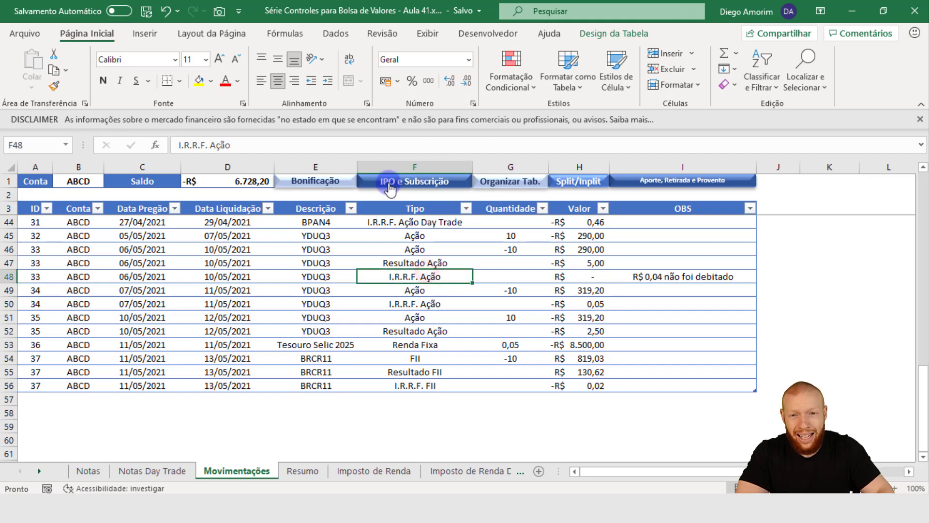
click(441, 251)
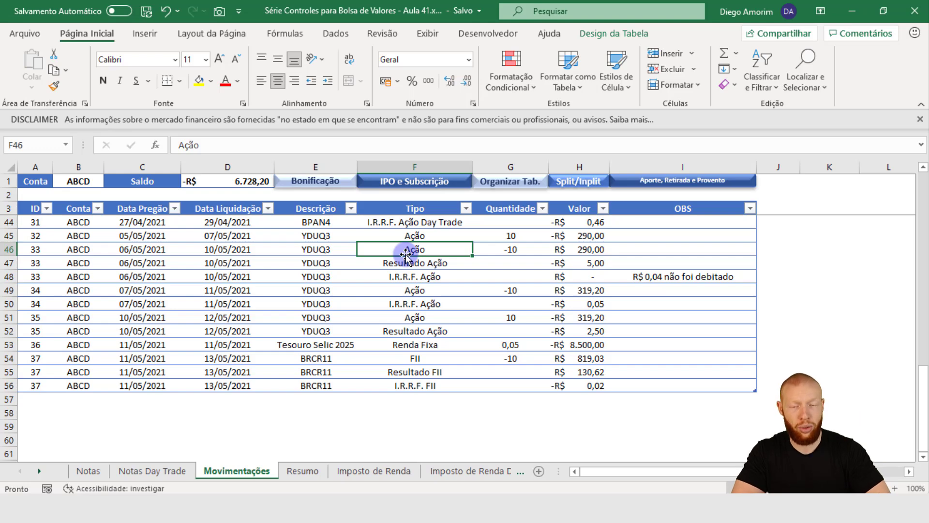
Enter 1 in cell M58 and 10 in cell M59 of the Movimentações sheet.
drag(687, 472, 726, 470)
click(682, 412)
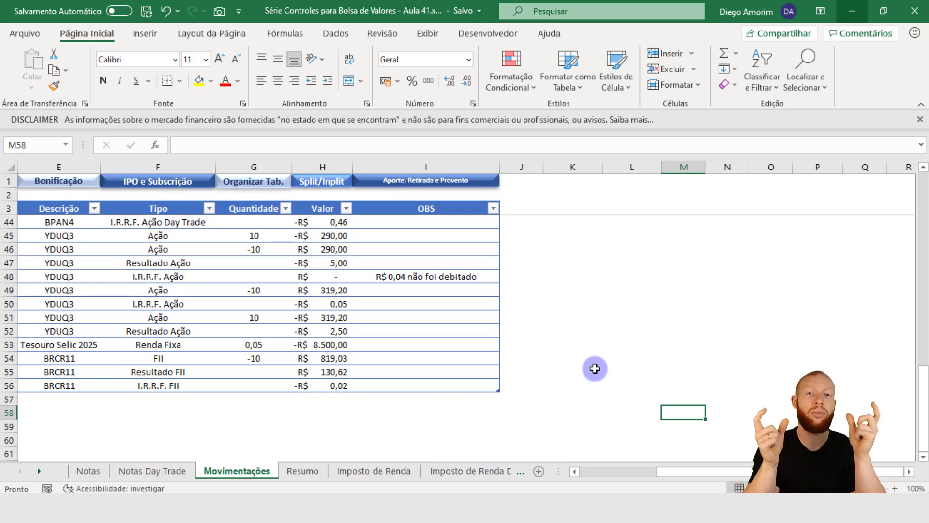
text(1)
key(Return)
text(10)
key(Return)
Divide M58 by M59 in cell M60 and format the result as a percentage.
text(+)
key(Up)
text(/100)
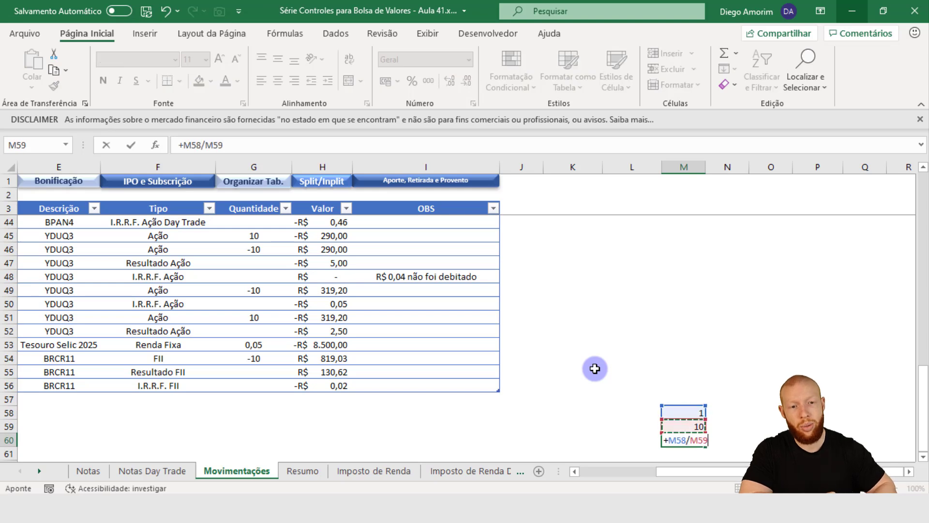
key(Return)
click(666, 441)
key(ctrl+shift+5)
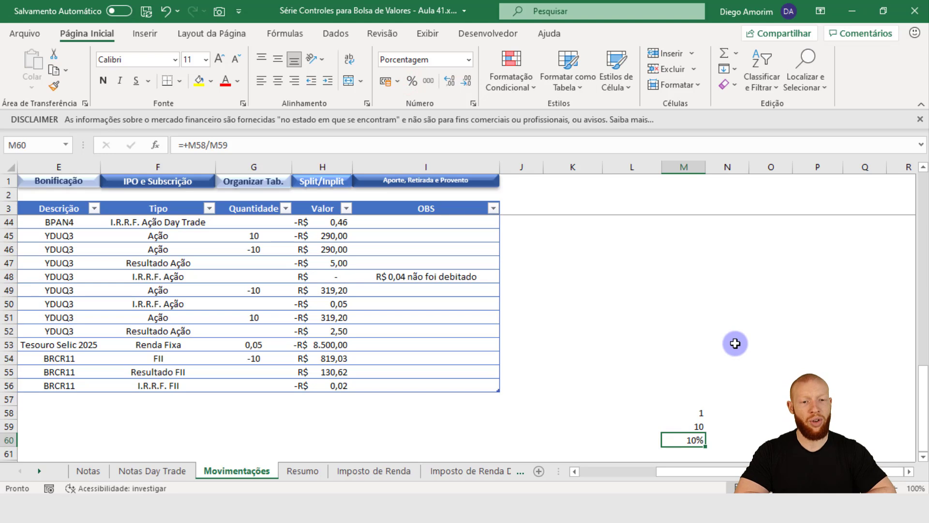
Enter 1 in cell N59 and add N59 and M59 in cell O59.
key(Up)
key(Right)
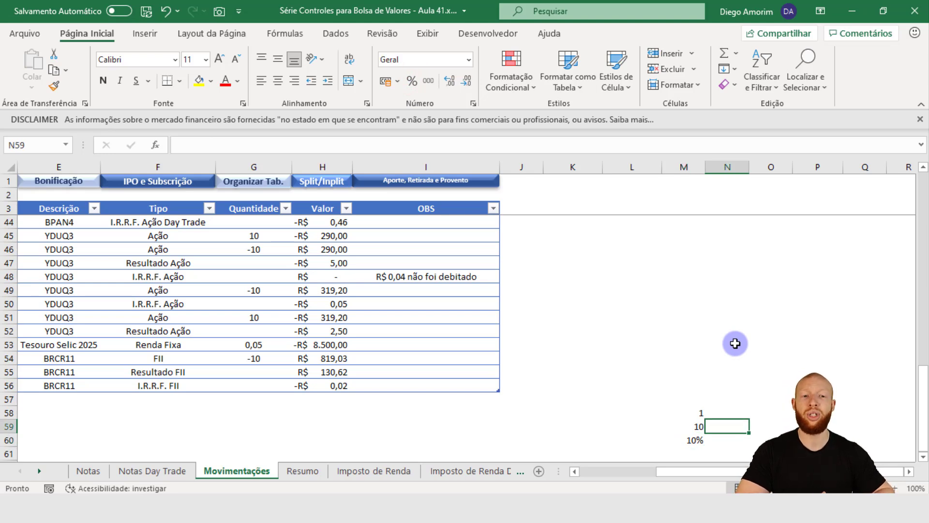
text(1)
key(Right)
text(+)
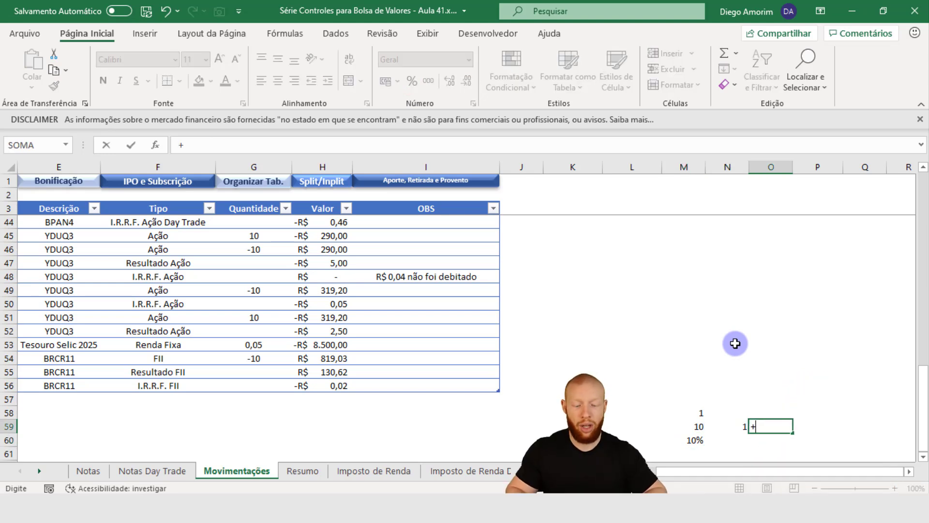
key(Left)
text(+)
key(Left)
key(Left)
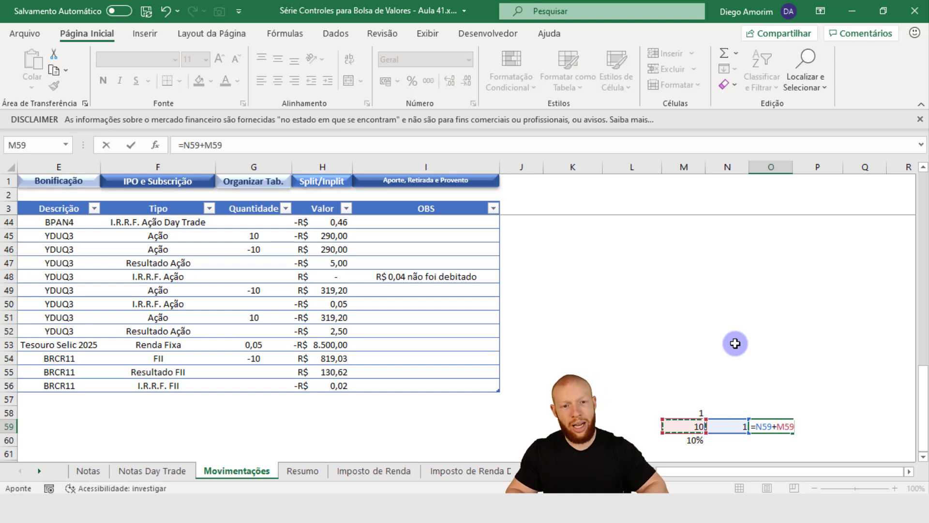
key(Return)
Enter 1 in cell O58, directly above the sum.
key(Up)
key(Left)
key(Up)
key(Right)
text(1)
key(Return)
Divide O58 by O59 in cell O60 and format the result as a percentage with one decimal place.
key(Down)
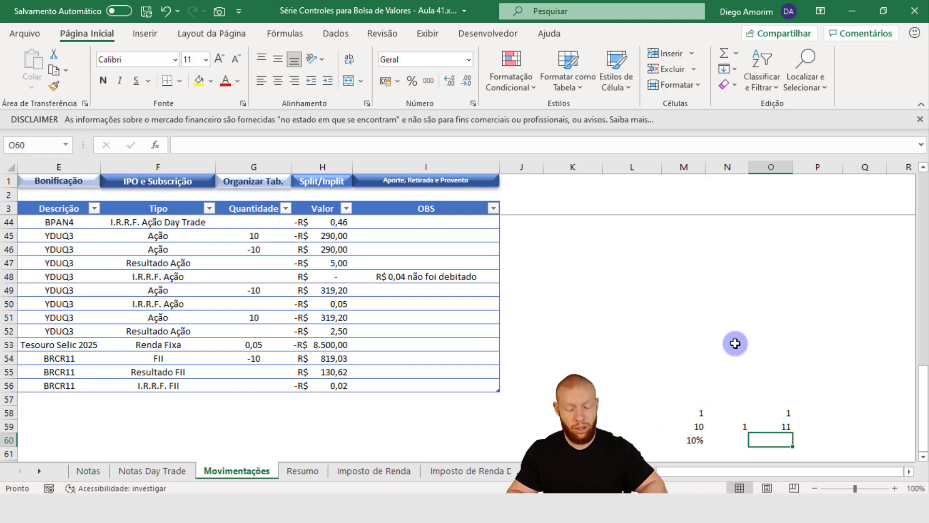
text(=)
key(Up)
key(Up)
text(/)
key(Up)
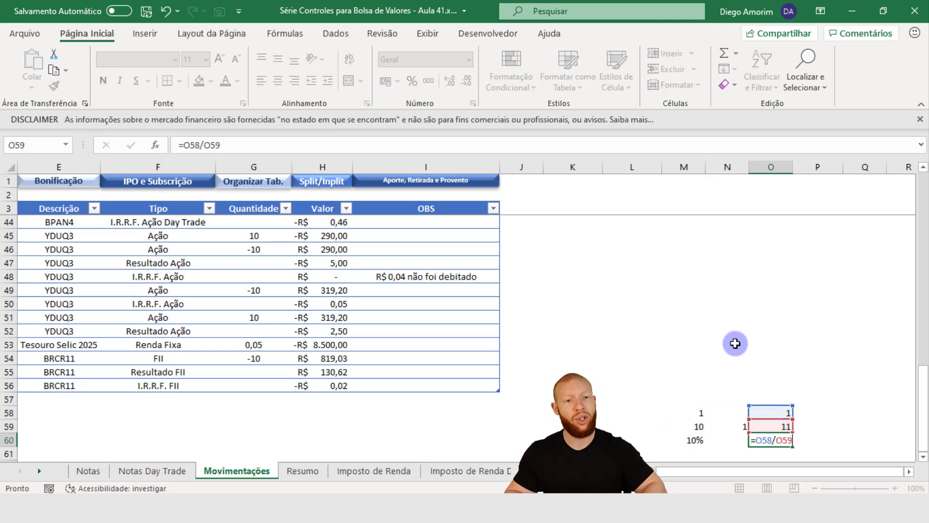
key(Return)
key(Up)
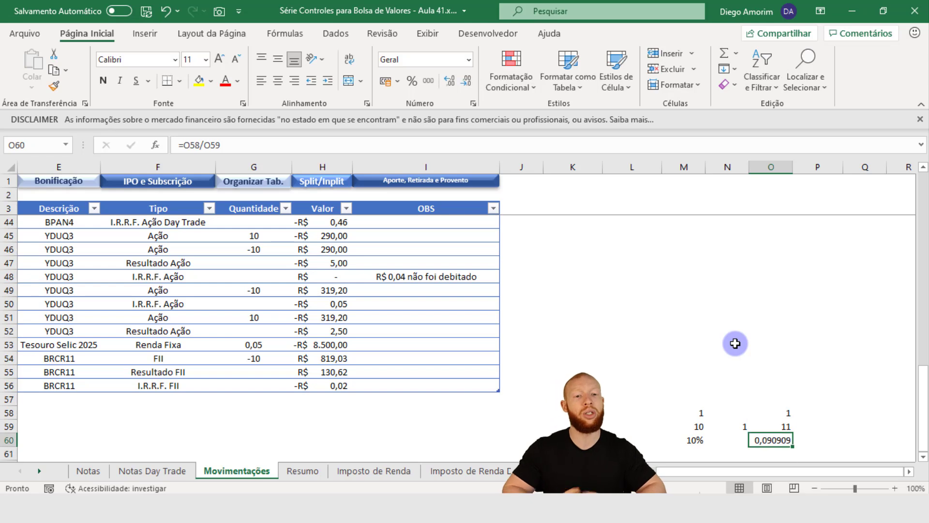
click(413, 81)
click(450, 80)
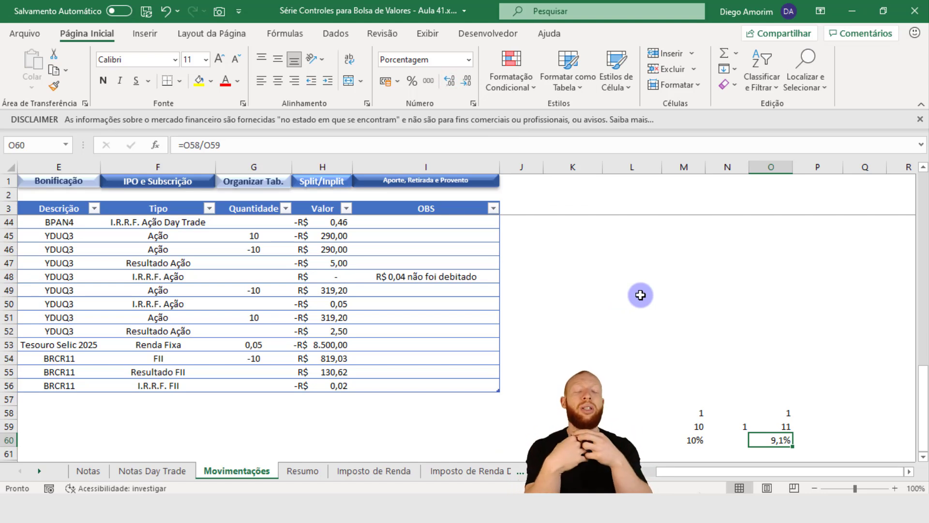
click(739, 428)
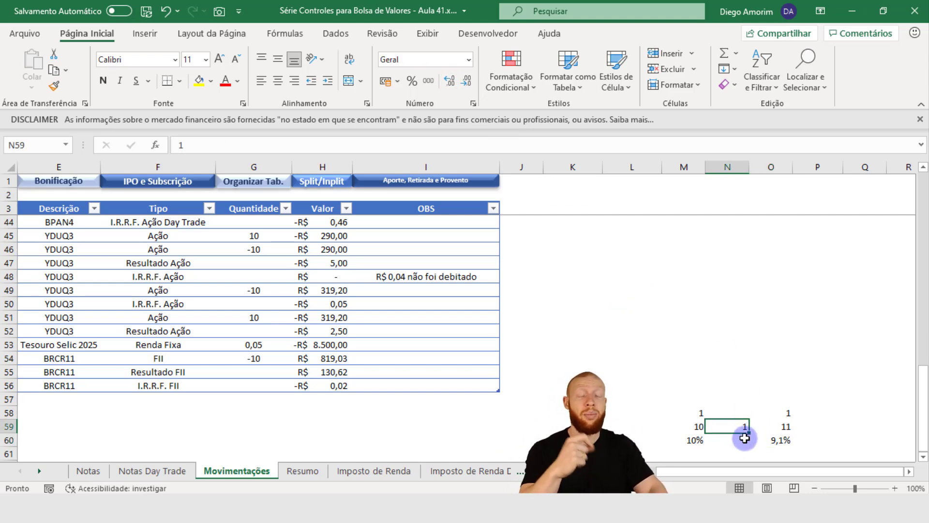
click(692, 413)
click(689, 443)
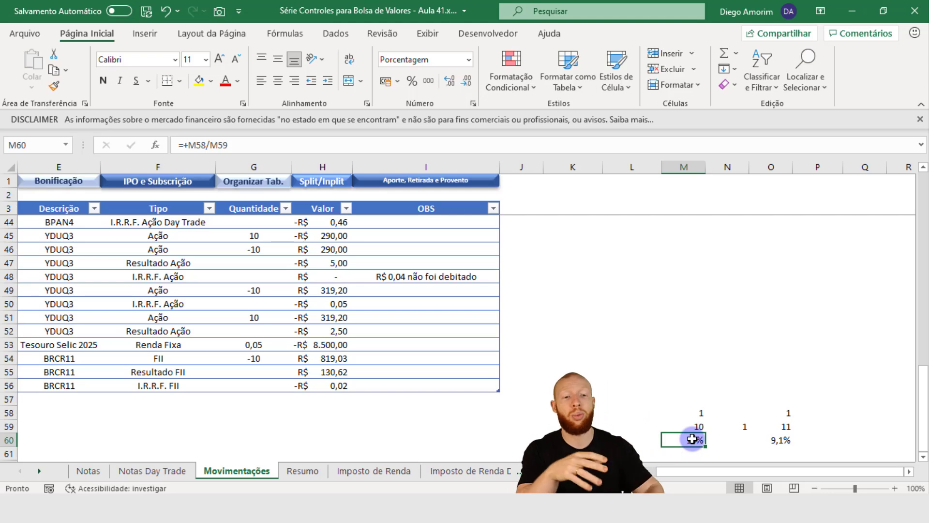
click(774, 440)
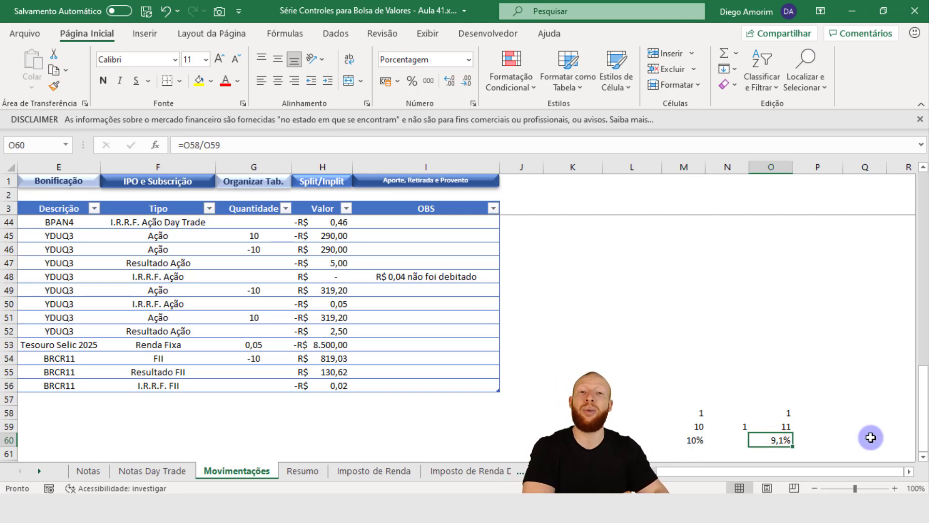
click(678, 438)
Clear the example calculations in the range M58:O60.
click(692, 414)
drag(692, 414, 792, 439)
key(Delete)
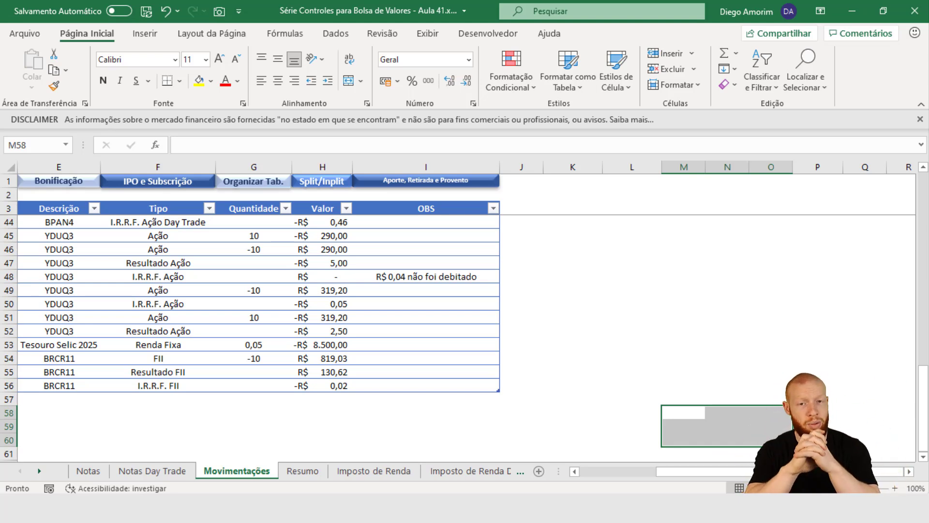
key(Left)
key(Up)
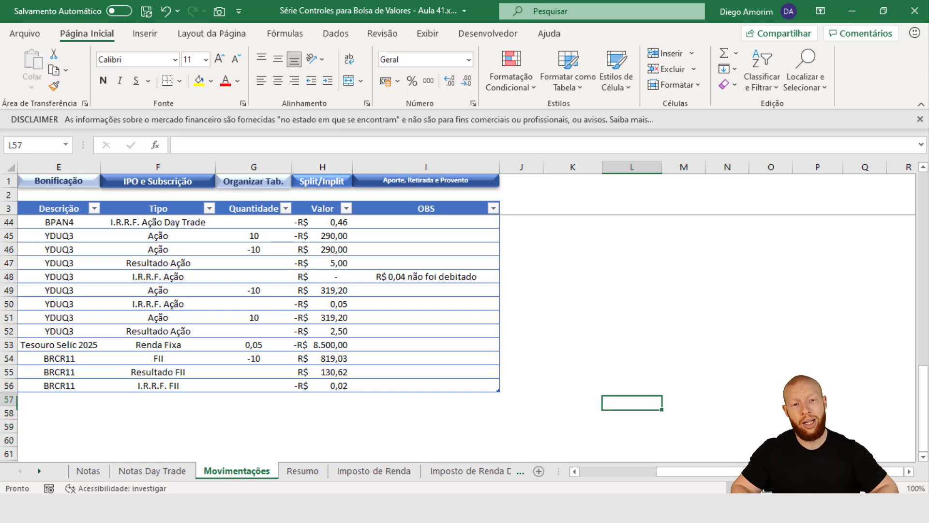
text(Data)
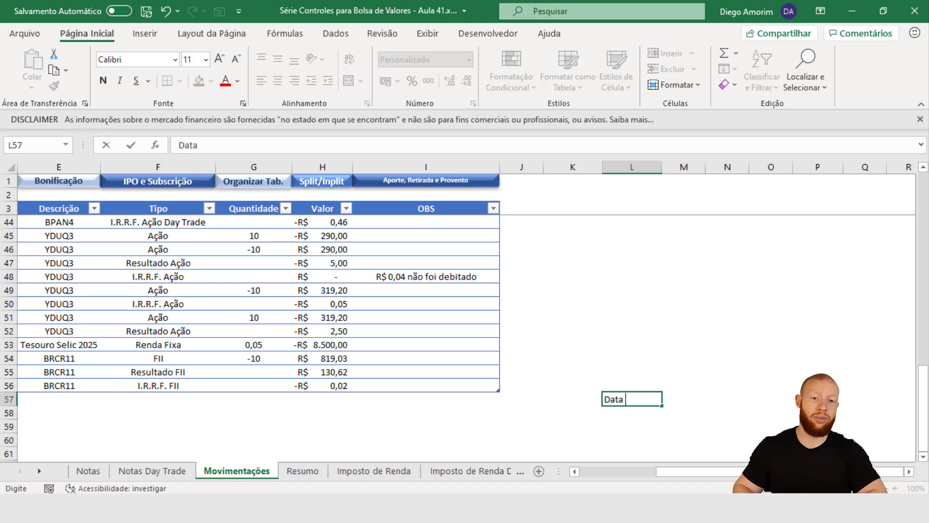
text( Ex)
key(Return)
key(Up)
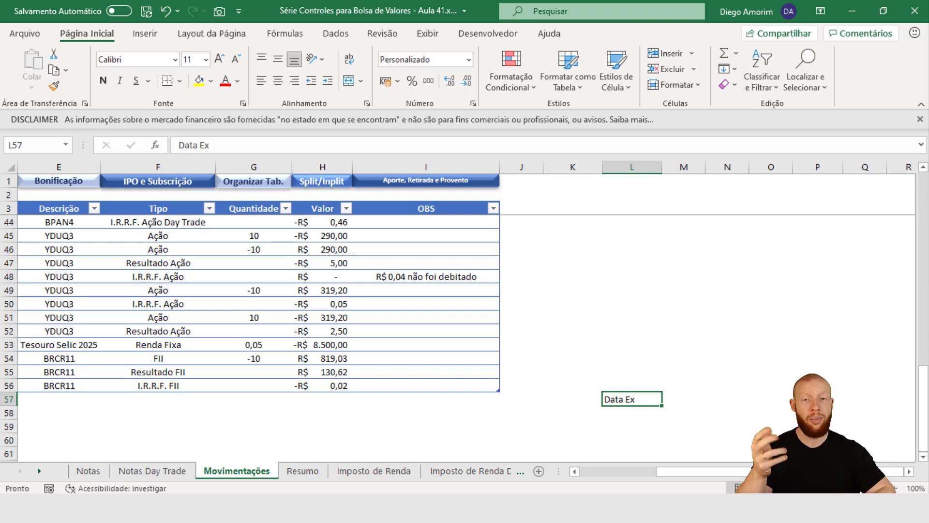
key(Down)
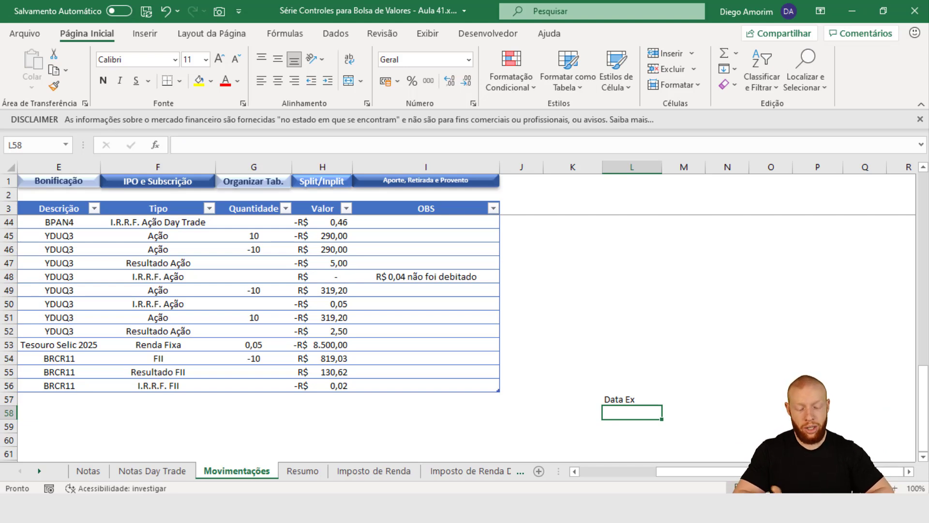
key(Up)
key(Delete)
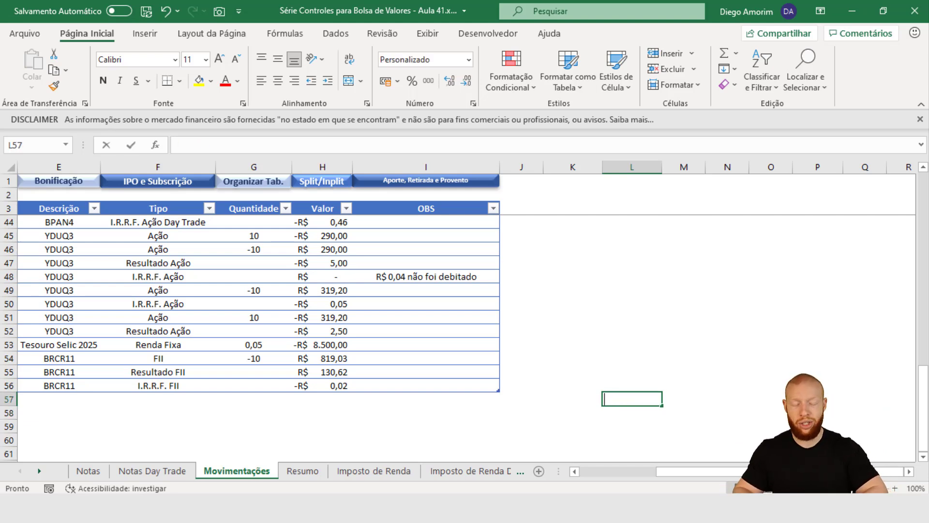
Enter the label "Data ex" in cell L57 and the date 19/05 below it in L58.
text(Data ex)
key(Return)
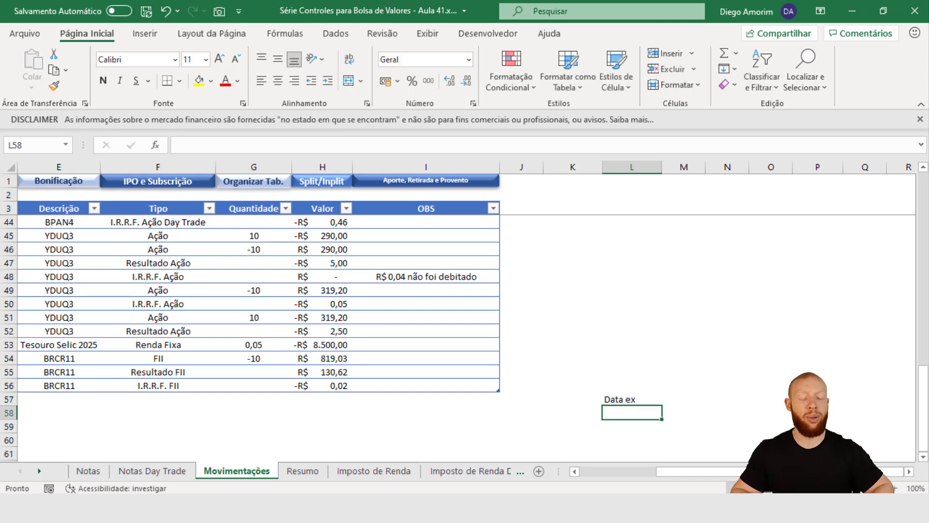
text(19/05)
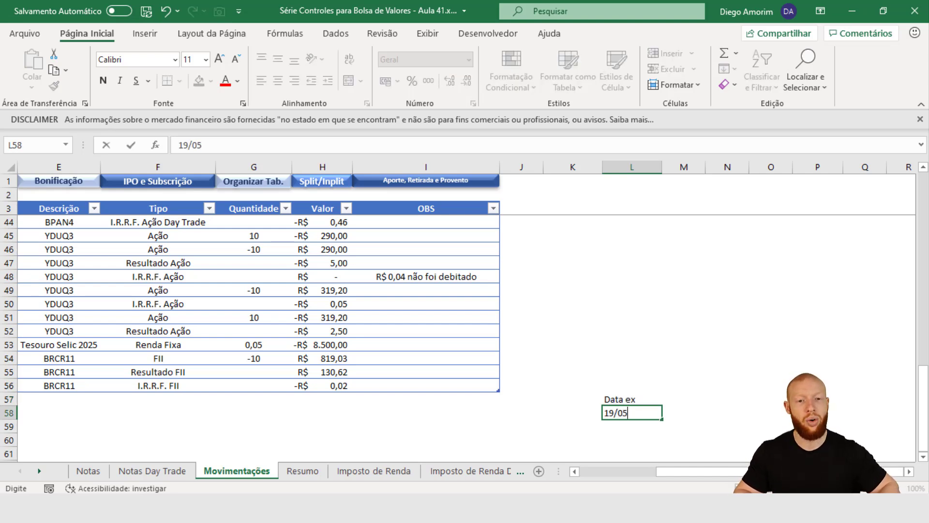
key(Return)
key(Up)
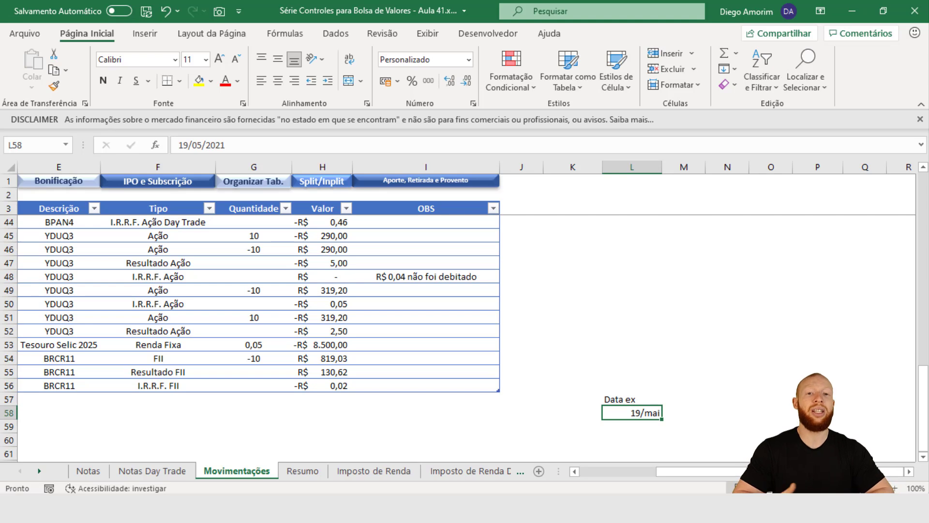
key(Down)
key(Left)
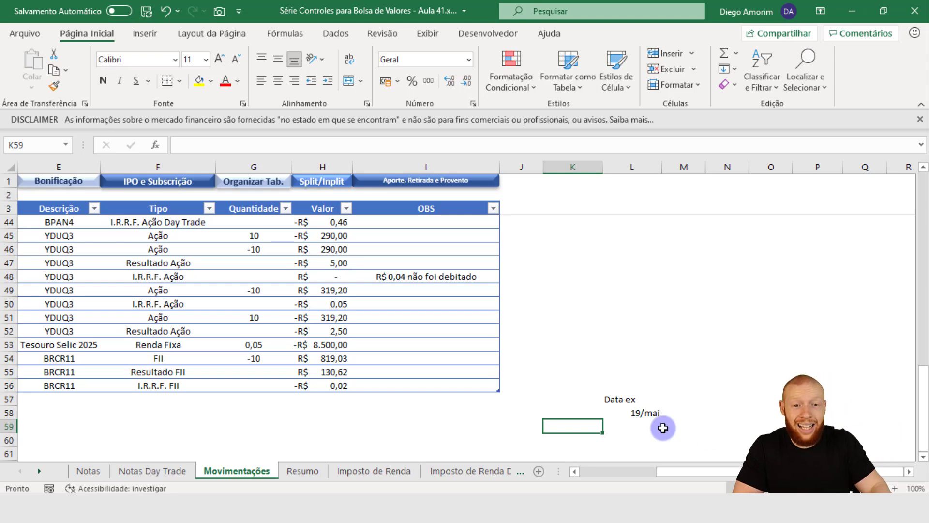
Center the "Data ex" label horizontally in cell L57.
click(639, 423)
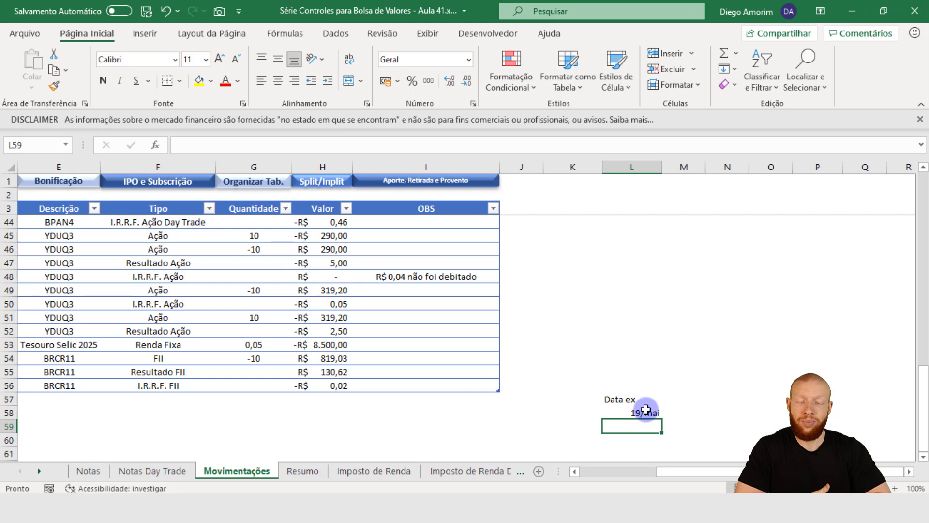
key(Up)
key(Up)
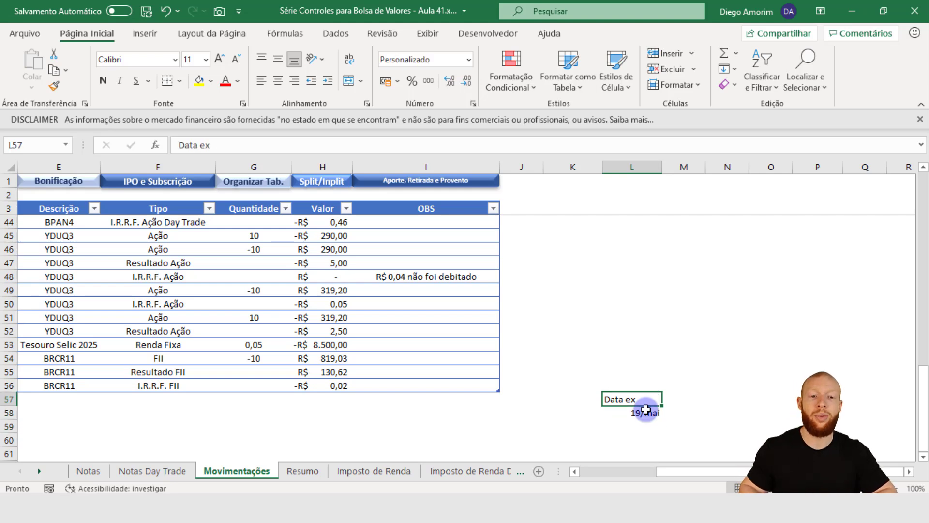
key(shift+Down)
key(shift+Down)
key(Up)
key(Down)
click(284, 83)
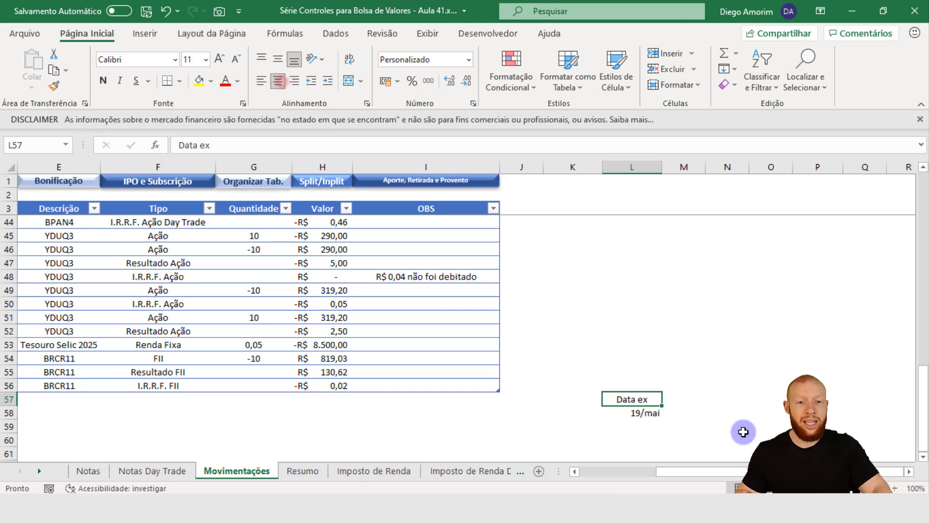
Enter "Data de corte 1" in L54 and "Data de Corte 2" in M54, and fit column L's width to its contents.
click(645, 359)
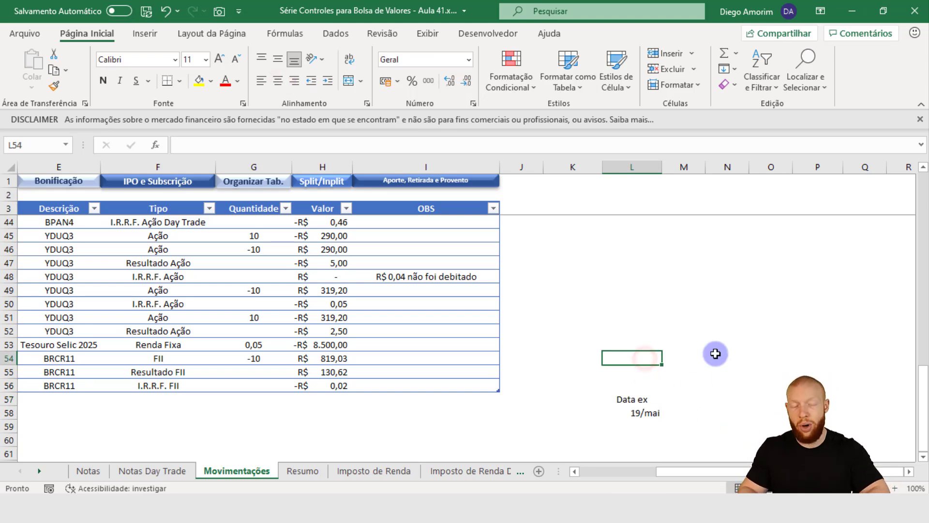
text(Data de corte)
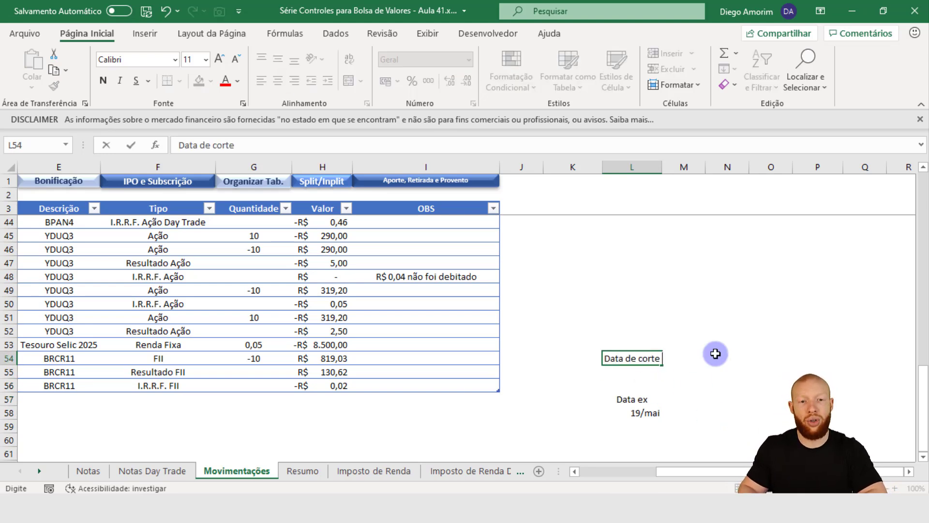
key(Tab)
text(Data de Corte 2)
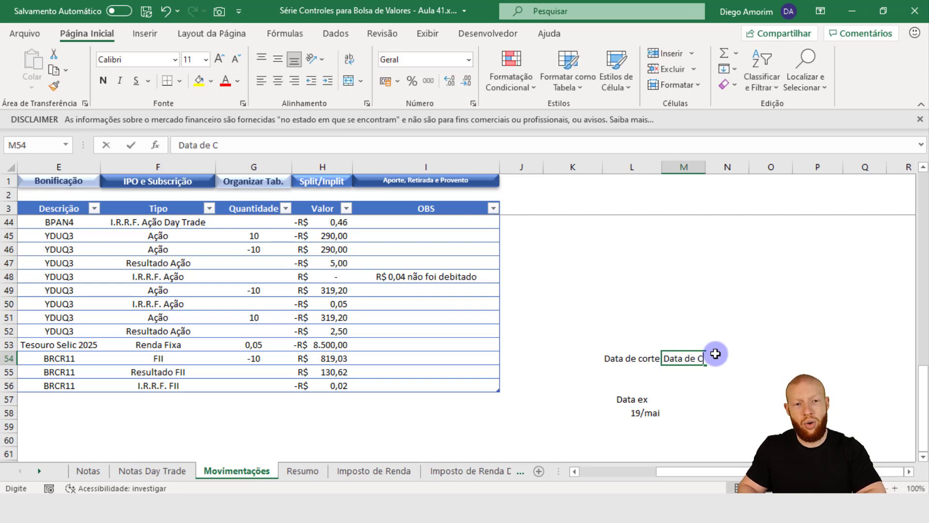
key(Return)
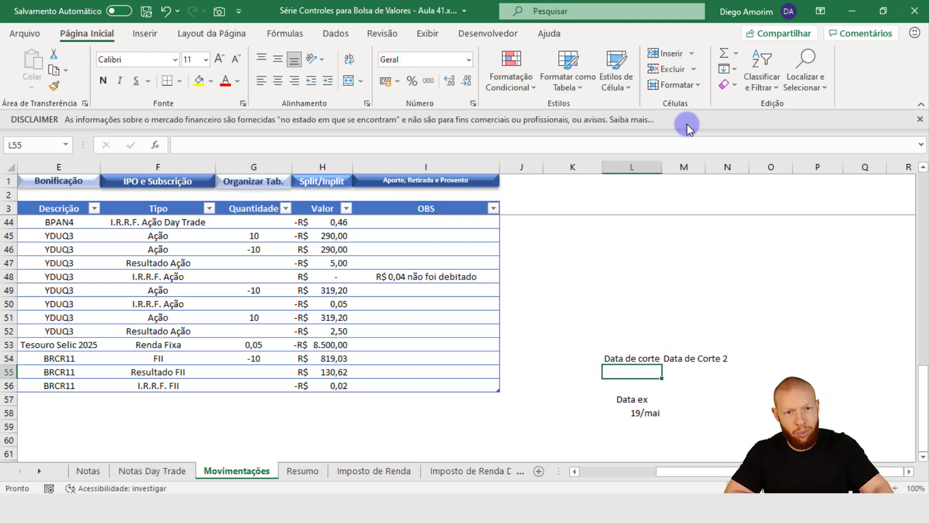
double_click(662, 167)
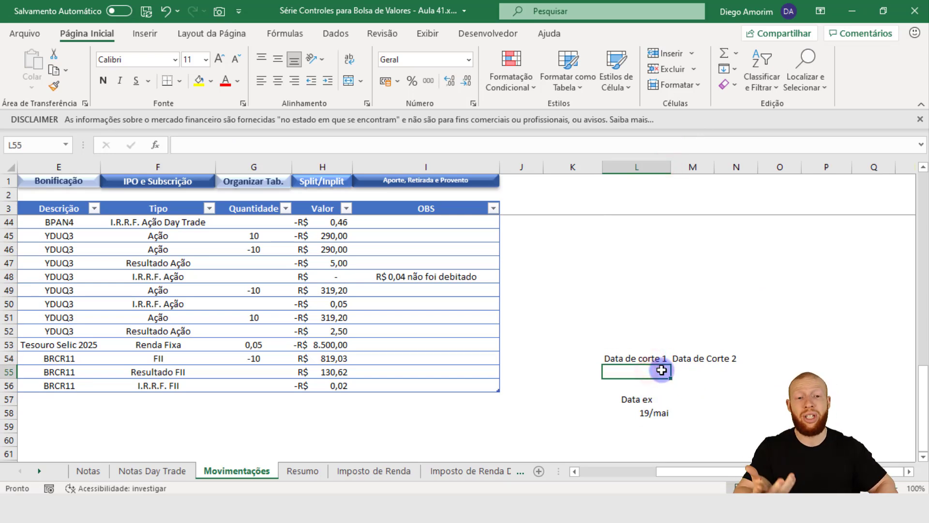
Enter the date 19/05 under "Data de corte 1" in cell L55.
text(19/05)
key(Tab)
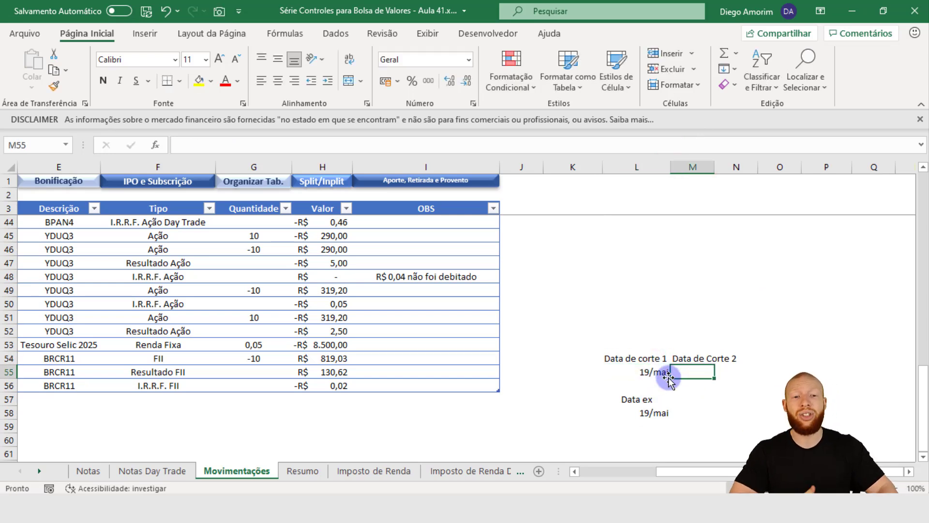
click(661, 371)
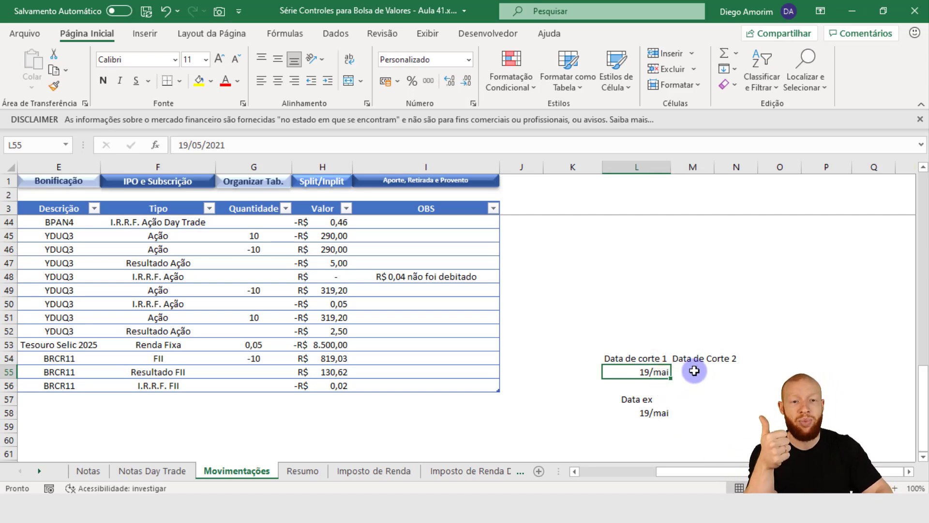
Enter the date 25/05 under "Data de Corte 2" in cell M55.
click(689, 375)
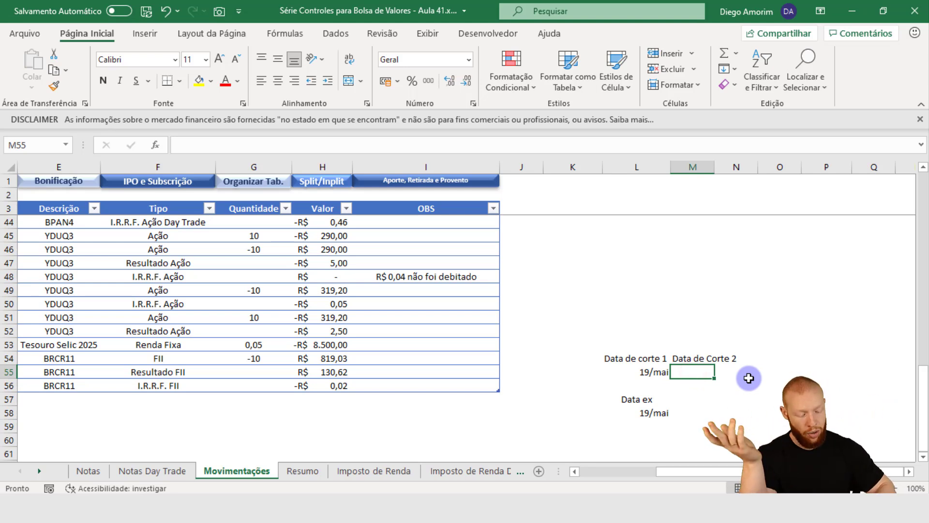
text(25/0)
text(5)
key(Return)
key(Up)
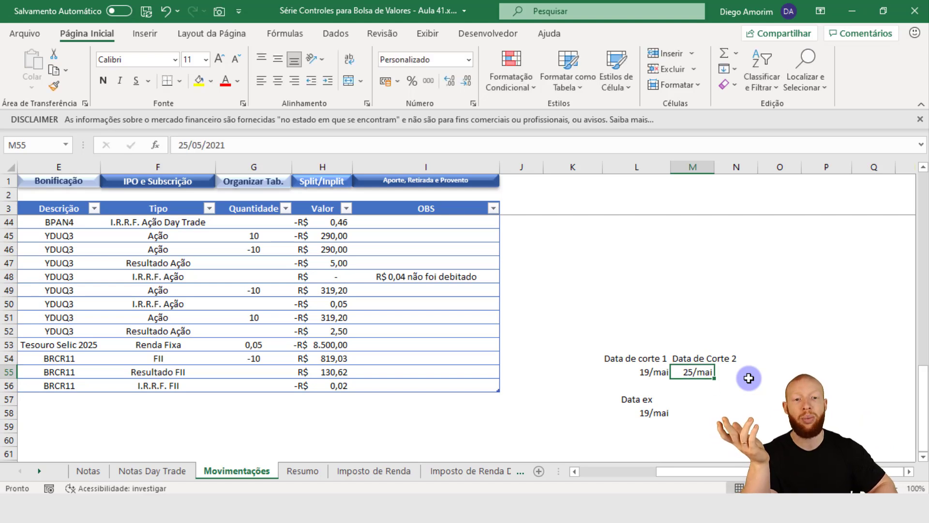
click(741, 376)
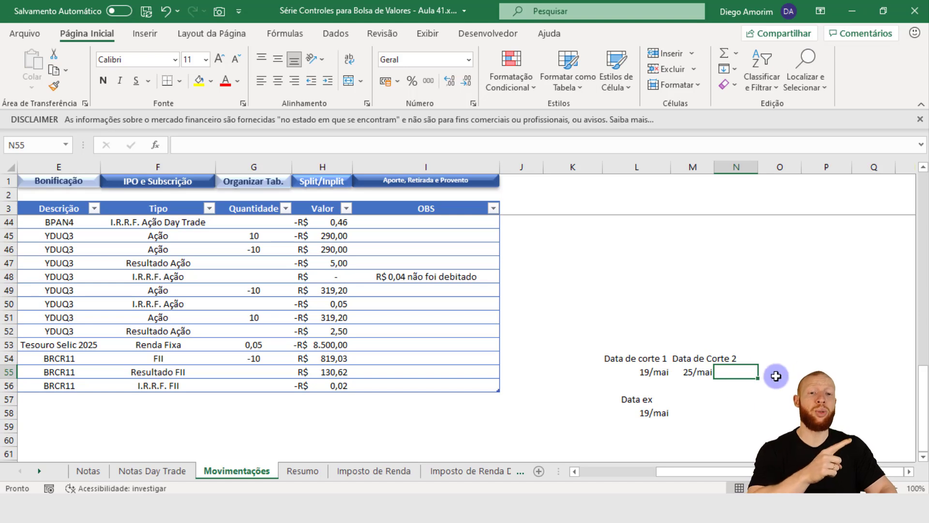
click(647, 377)
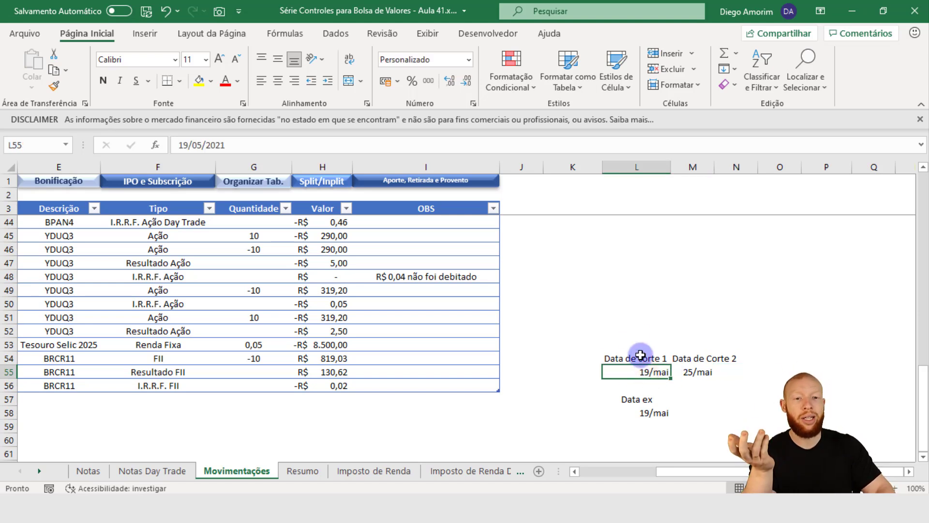
drag(640, 358, 645, 371)
drag(706, 360, 708, 372)
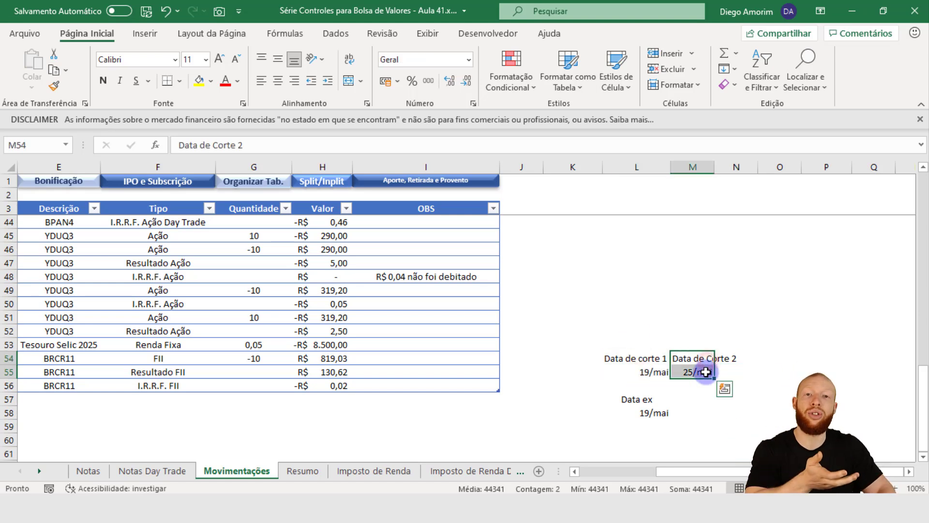
drag(645, 358, 644, 371)
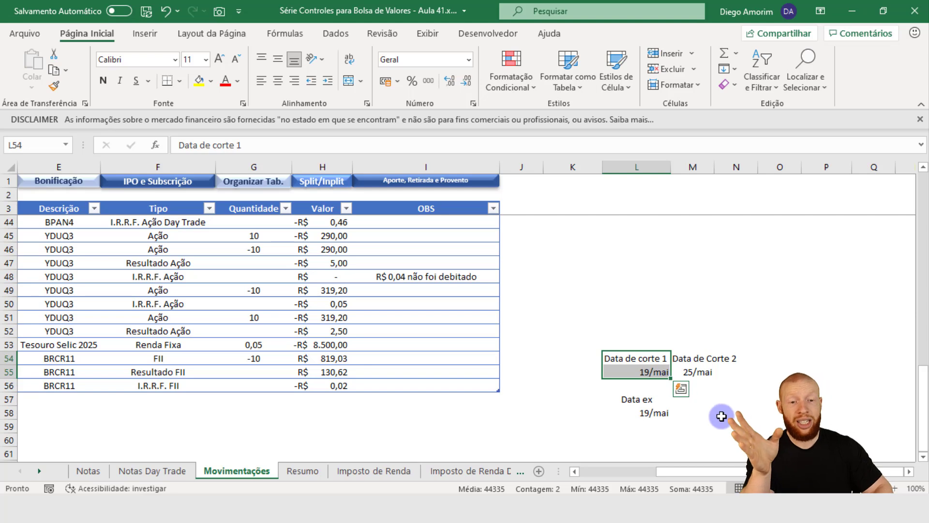
Enter 1 under the first cut-off date in L56 and 500 under the second in M56.
key(Down)
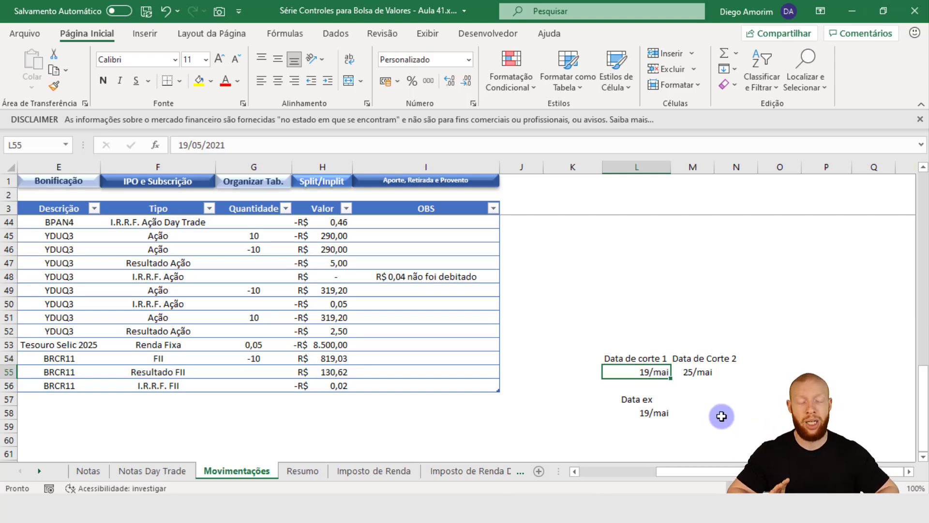
key(Down)
text(1)
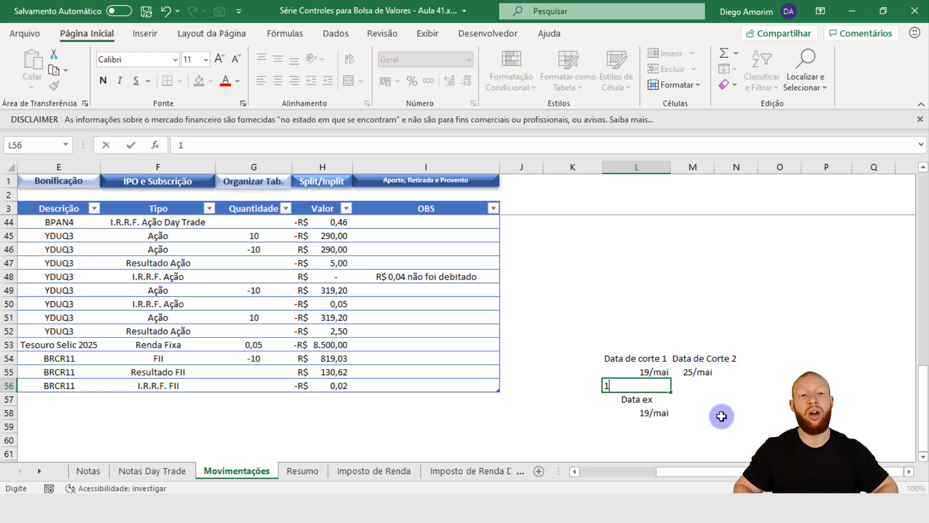
key(Tab)
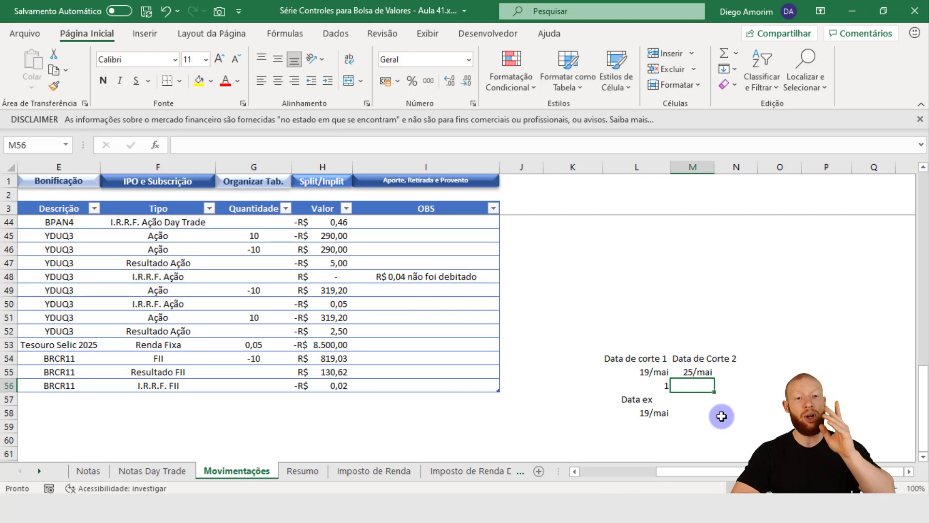
text(500)
key(Tab)
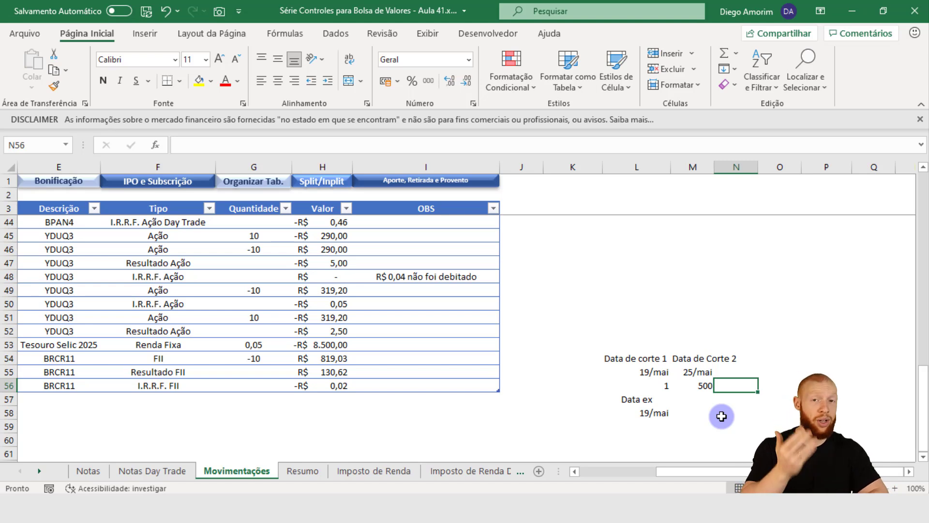
Calculate 10% of the 500 with the formula =M56*0,1 in cell N56.
text(=)
key(Left)
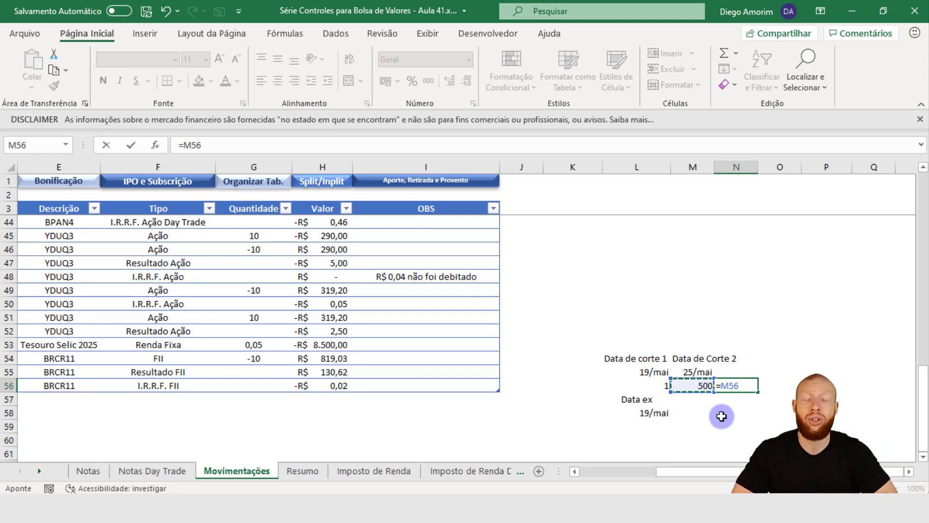
text(*10)
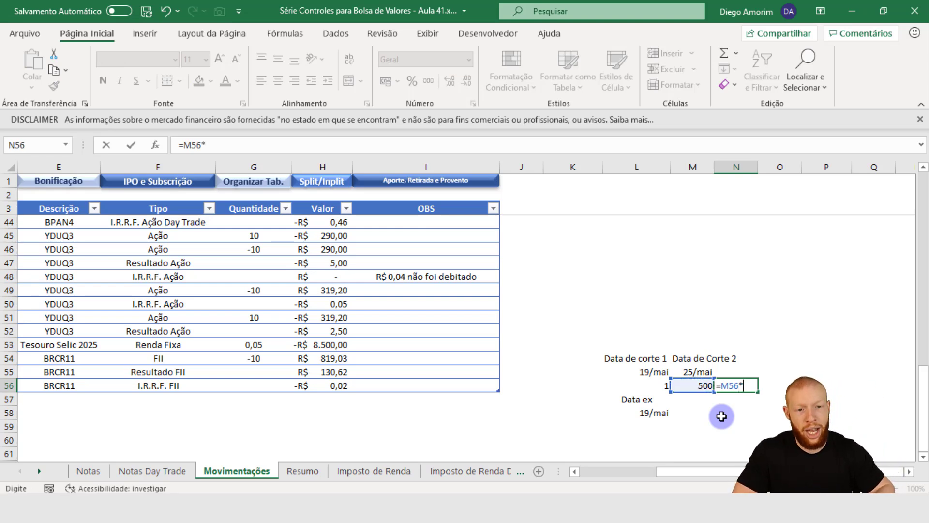
key(BackSpace)
key(BackSpace)
text(0,1)
key(Left)
key(Left)
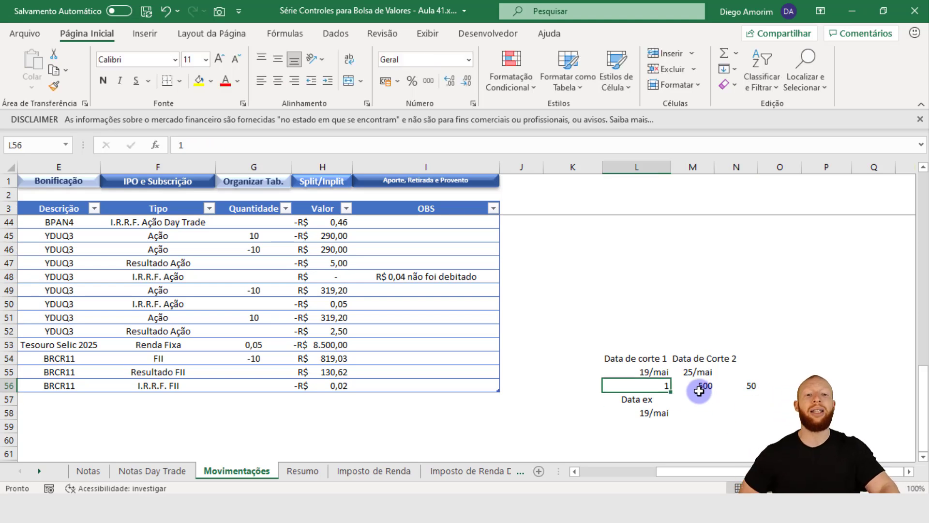
Clear the percentage calculation from cell N56.
click(697, 390)
click(649, 168)
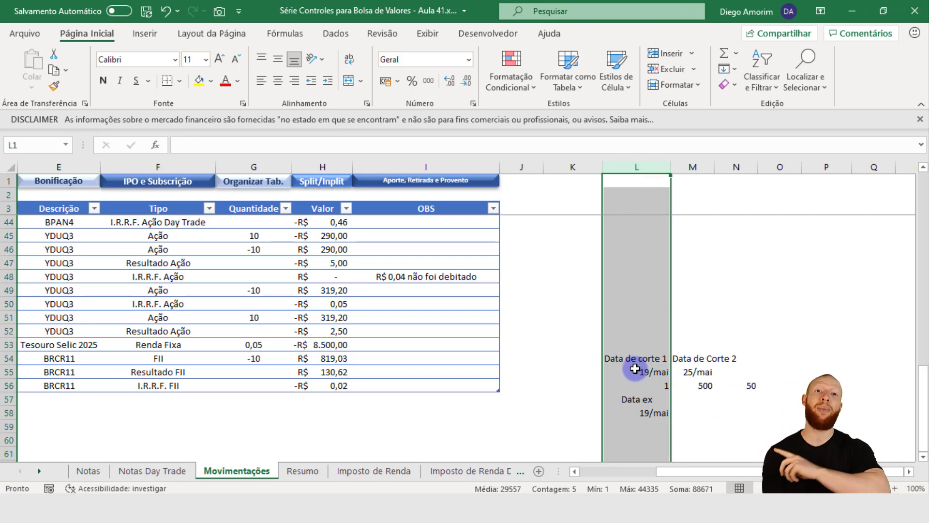
click(656, 417)
click(656, 428)
click(754, 383)
key(Delete)
key(Right)
key(Down)
key(Left)
key(Up)
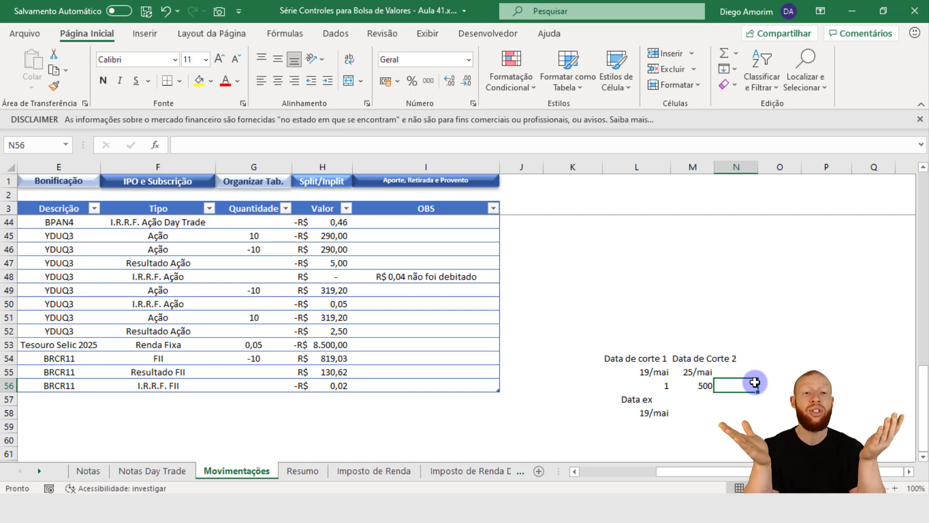
key(Up)
key(Left)
key(Right)
key(Right)
key(Left)
text(+)
key(Left)
text(2)
key(Return)
key(Up)
text(=)
key(Left)
key(Escape)
Enter the formula =M55+2 in cell N55 to get the date two days after the second cut-off date.
text(=)
key(Left)
text(+2)
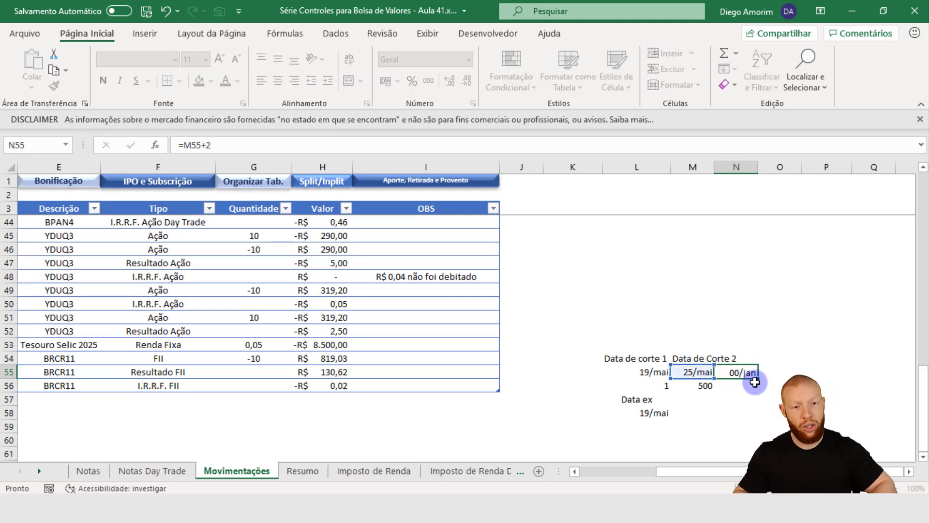
key(Return)
Copy the plus-two-days formula from N55 to M58, beside the ex-date.
key(Up)
key(ctrl+c)
key(Left)
key(Down)
key(Down)
key(Down)
key(ctrl+v)
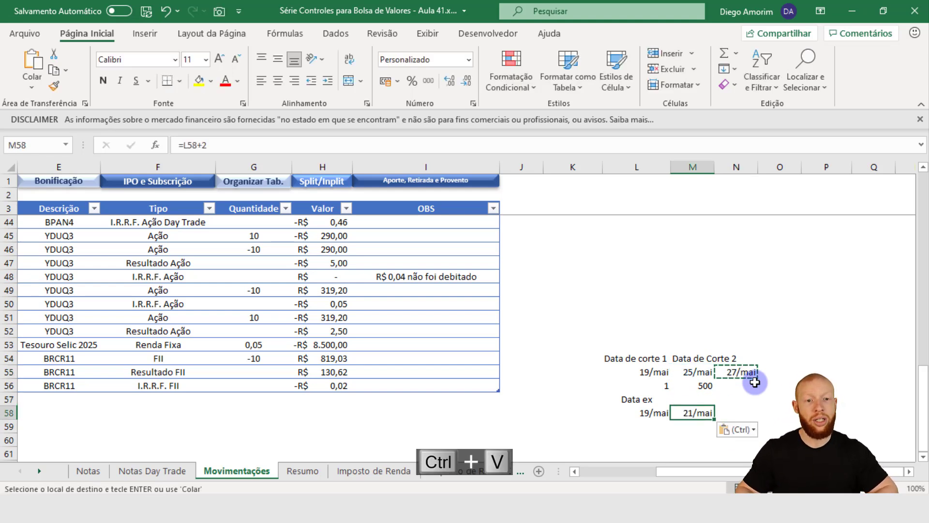
key(Right)
key(Escape)
Insert blank cells at L57:N57, shifting the "Data ex" block down one row.
key(Left)
key(Left)
key(Up)
key(shift+Right)
key(shift+Right)
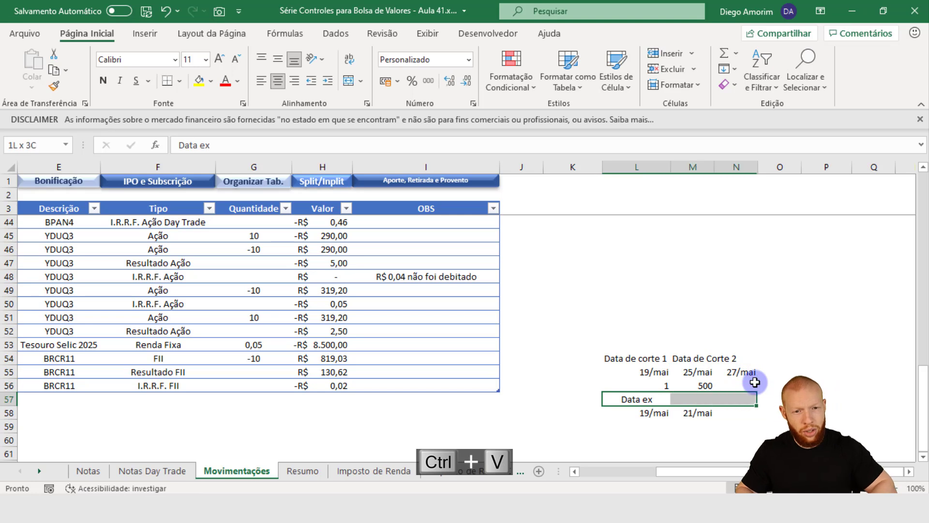
key(ctrl+plus)
key(Down)
key(Return)
key(Down)
key(Right)
text(I)
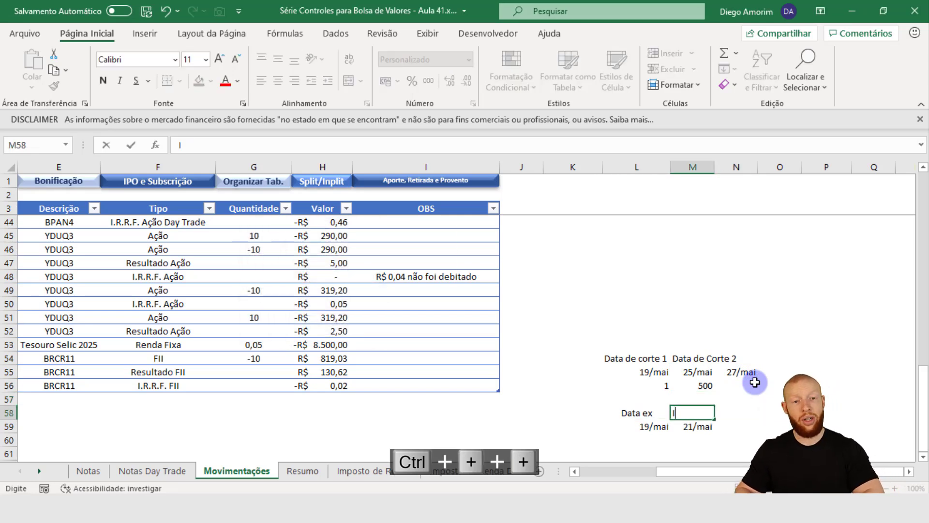
text(nício de Perío)
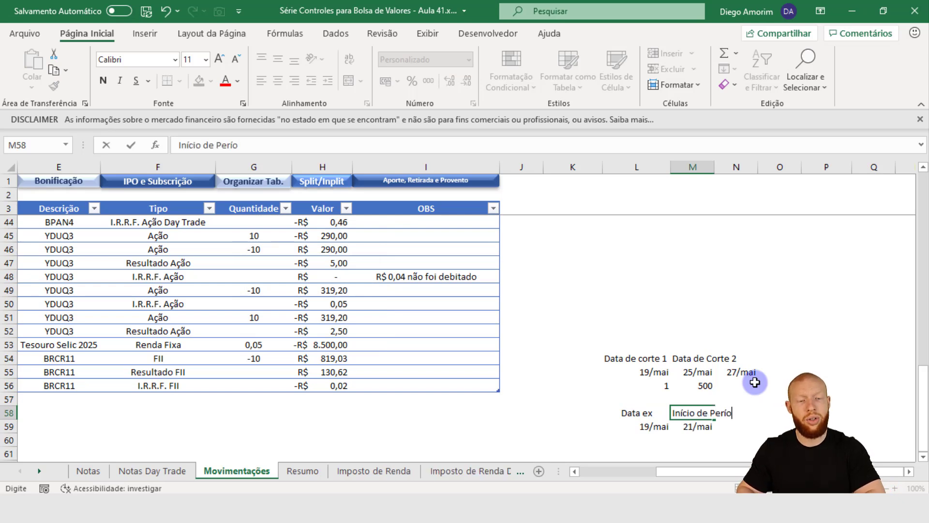
key(Escape)
Enter the label "Início de Reservas" in cell M58 and copy it to N54.
text(Início)
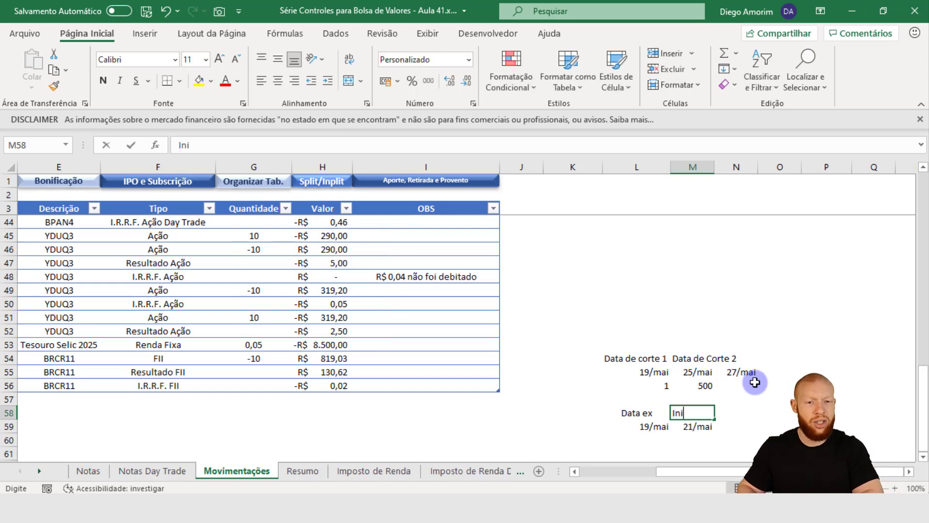
text( de Reservas)
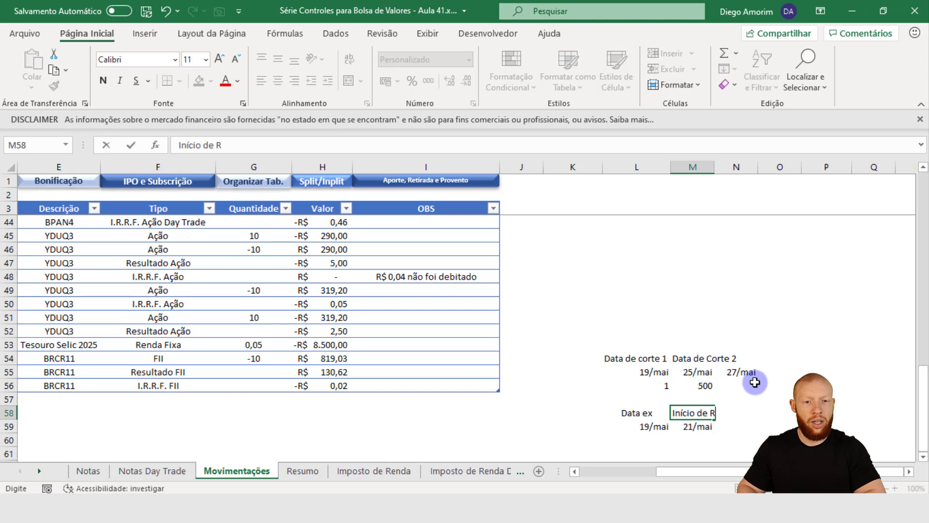
key(ctrl+Return)
key(ctrl+c)
click(753, 363)
key(ctrl+v)
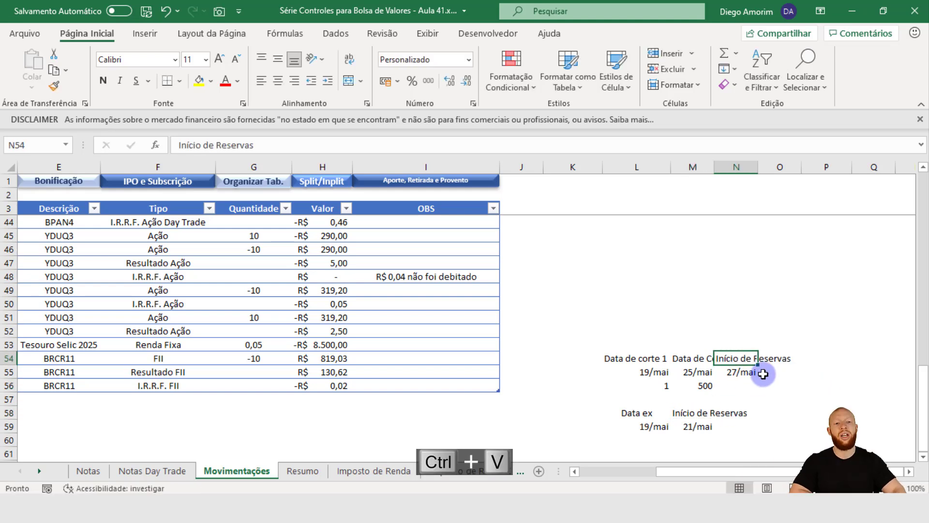
Enter the label "Fim das Reservas" in cell O54.
click(737, 384)
click(769, 372)
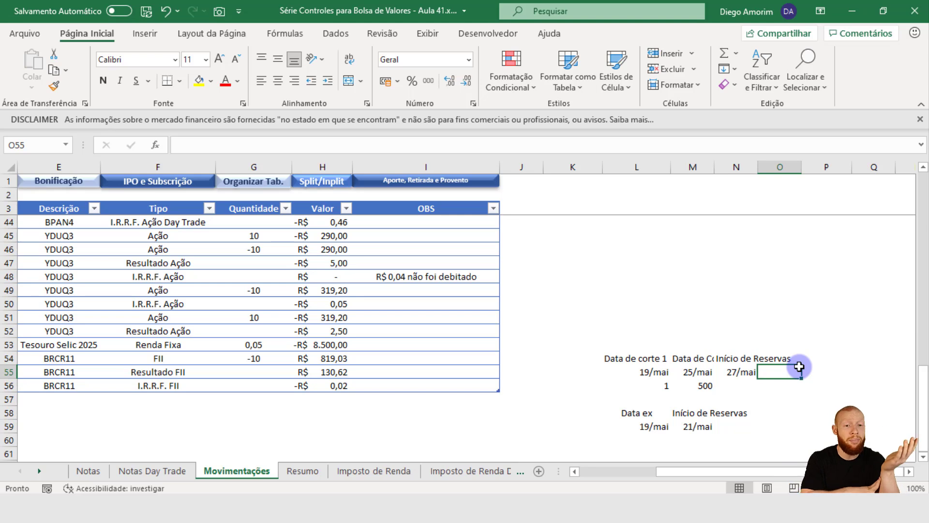
key(Up)
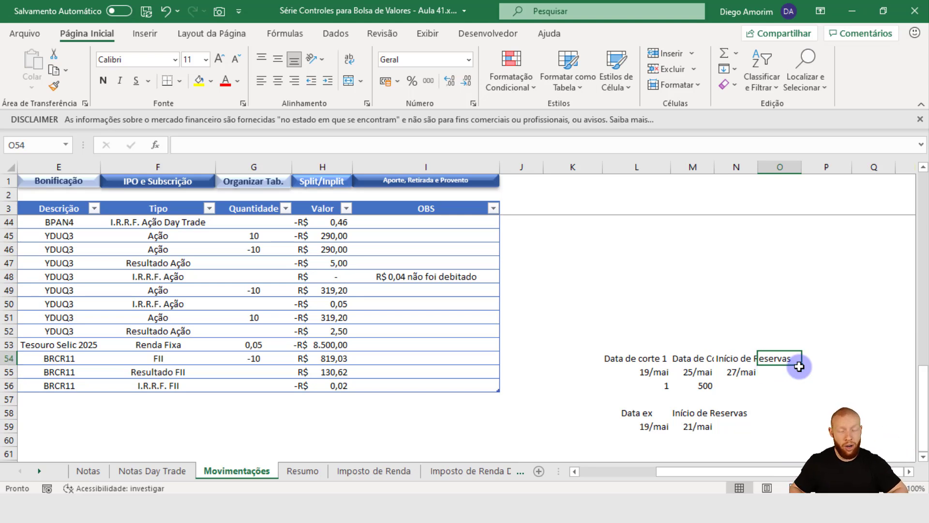
text(Fim das Reservas)
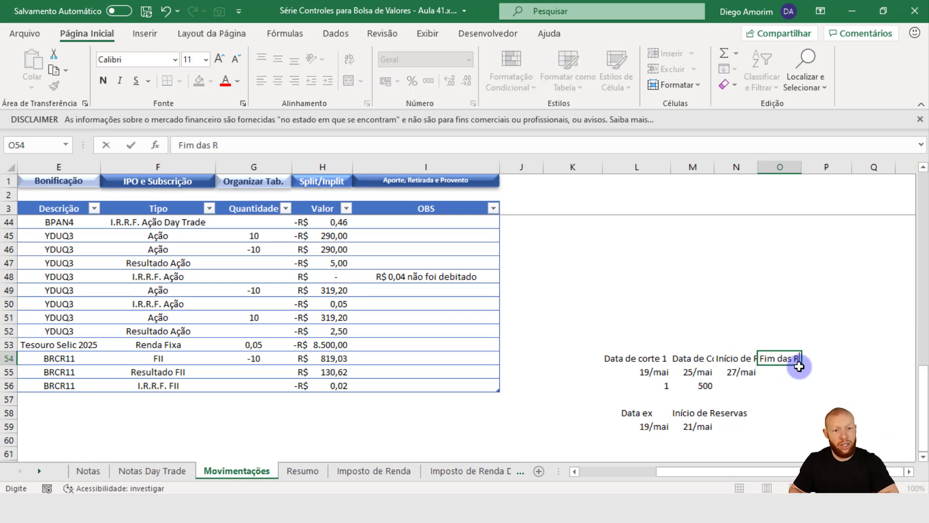
key(Return)
key(Up)
Copy the "Fim das Reservas" label from O54 to N58.
key(ctrl+c)
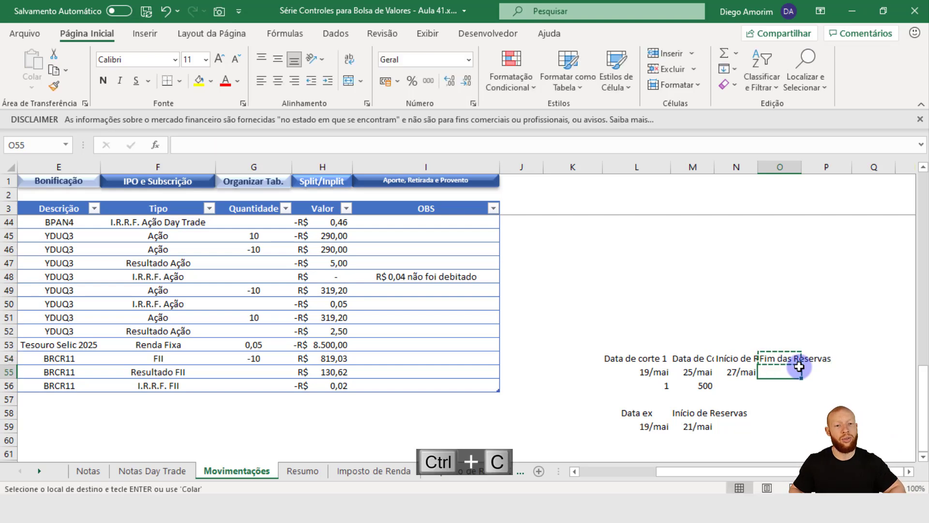
key(Left)
key(Down)
key(Down)
key(Down)
key(Down)
key(ctrl+v)
key(Left)
key(Down)
key(Right)
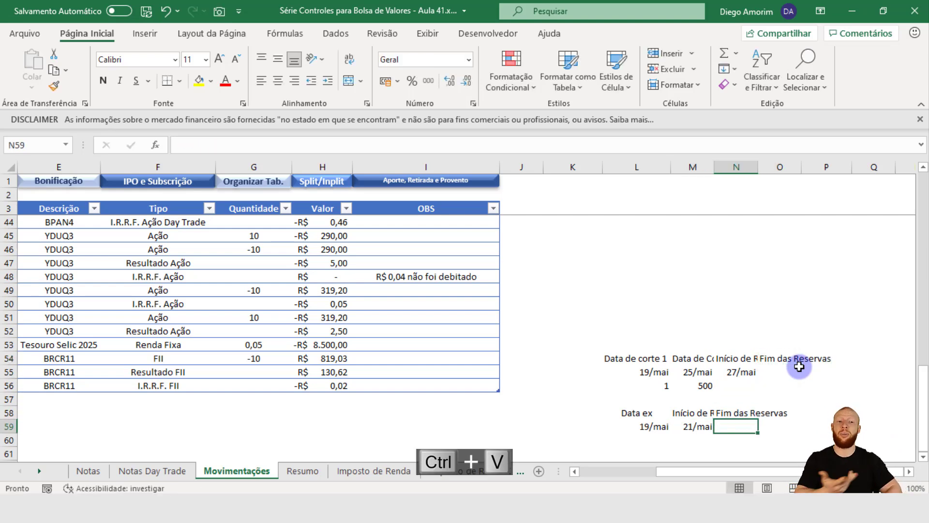
Enter the formula =M59+10 under "Fim das Reservas" in cell N59.
text(=)
key(Left)
text(+10)
key(ctrl+Return)
Copy the plus-ten-days formula from N59 to O55.
key(ctrl+c)
key(Right)
key(Up)
key(Up)
key(Up)
key(Up)
key(ctrl+v)
key(Escape)
key(Down)
key(Left)
key(Up)
key(Down)
key(Right)
key(Left)
key(Up)
key(shift+Right)
key(shift+Down)
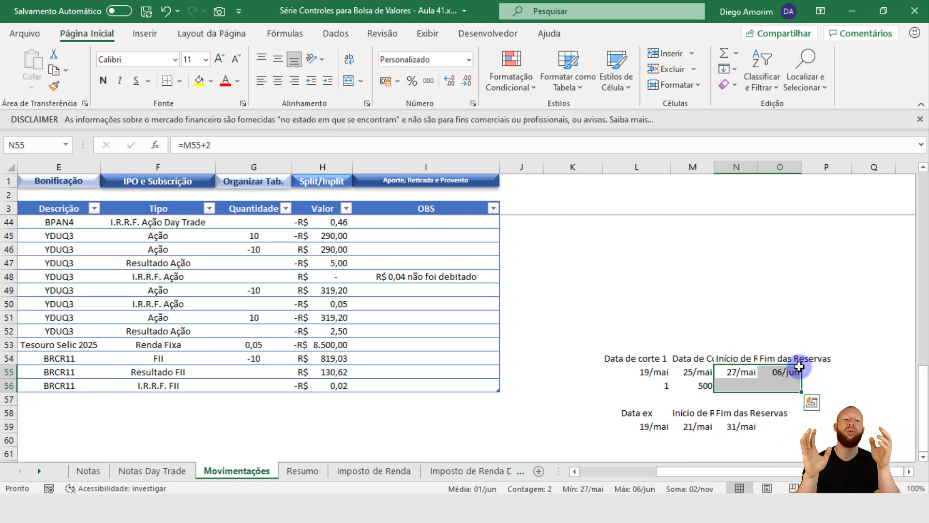
Enter the ticker labels ITUB4 in cell K55 and BRCR11 in K58.
key(Left)
key(Left)
key(Left)
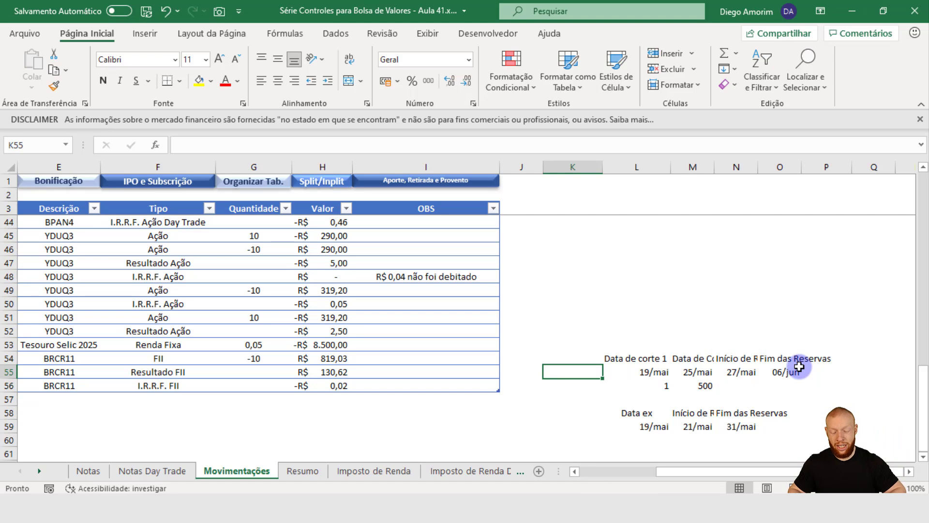
text(ITUB4)
key(Return)
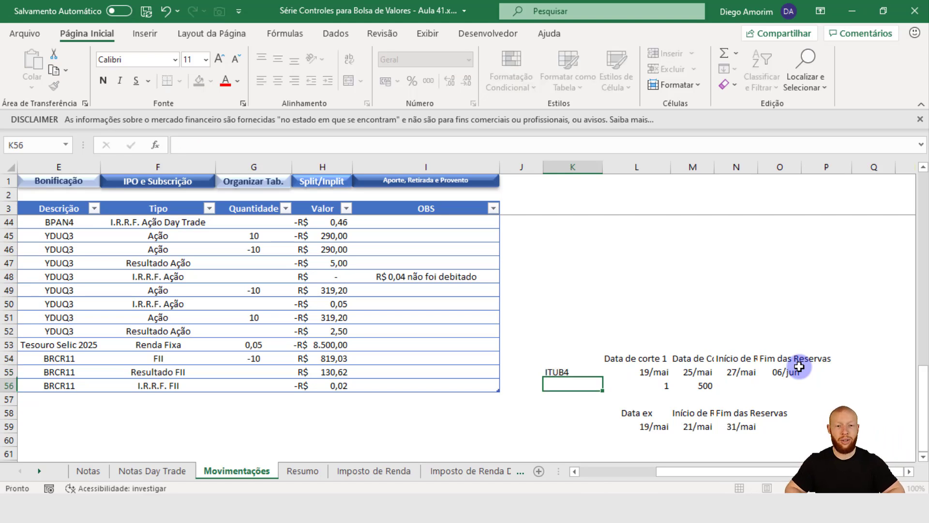
key(Down)
key(Down)
text(BR)
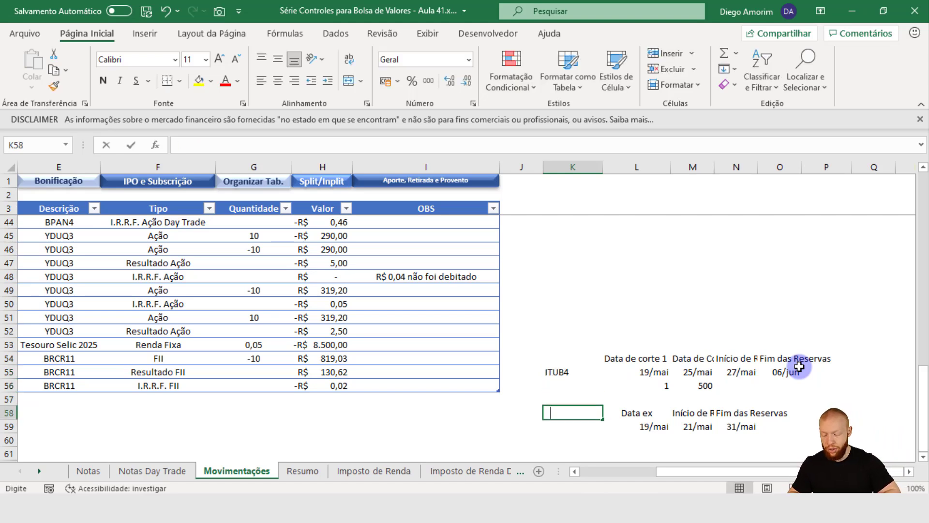
text(CR11)
key(Up)
Move the ITUB4 label down to K56 and the BRCR11 label down to K59.
key(Up)
key(Up)
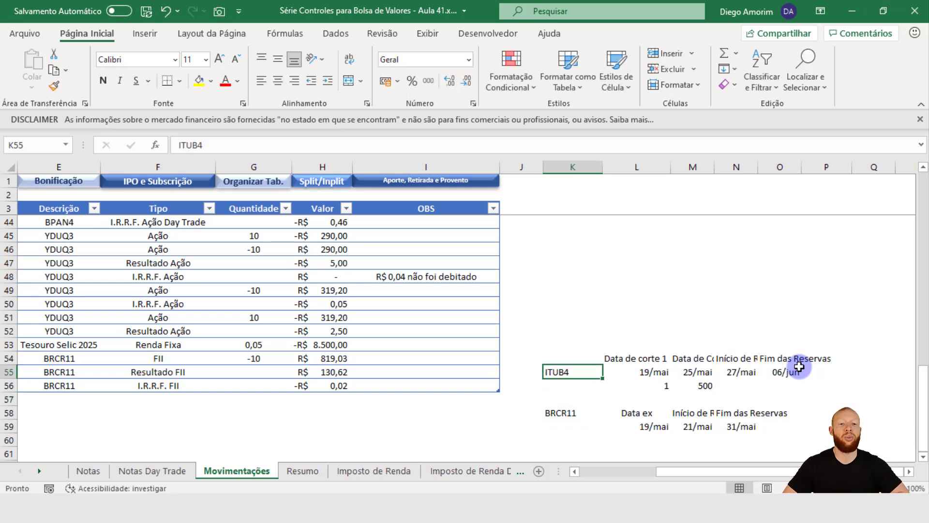
key(ctrl+x)
key(Down)
key(ctrl+v)
key(Down)
key(Down)
key(ctrl+x)
key(Down)
key(ctrl+v)
key(Up)
key(Up)
key(Up)
key(Right)
key(Right)
key(Right)
key(Right)
key(Left)
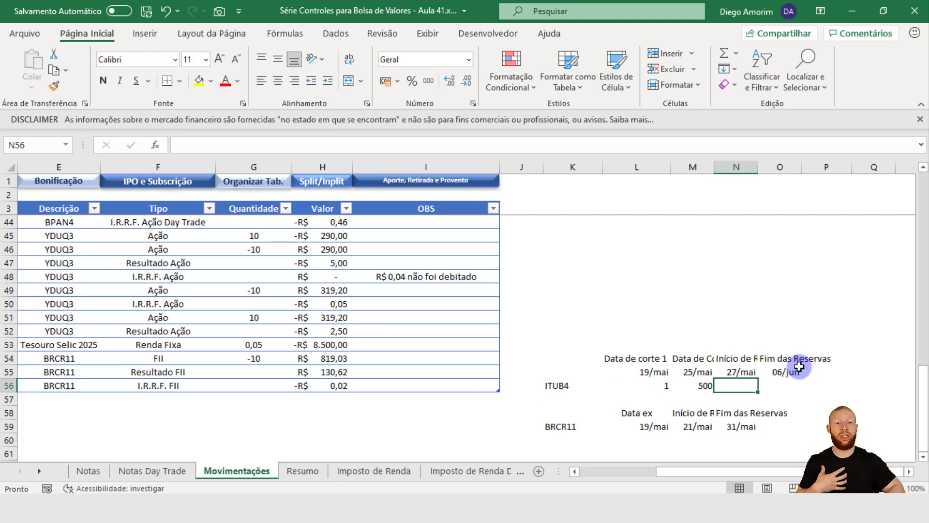
key(Left)
key(Left)
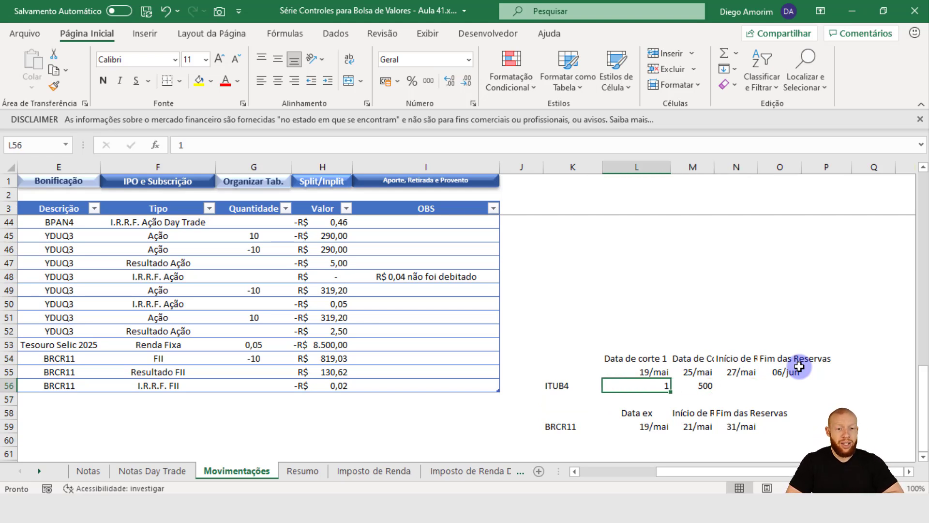
Enter the subscription ticker ITUB2 in cell N56 under the ITUB4 reservation start date.
key(Right)
key(Right)
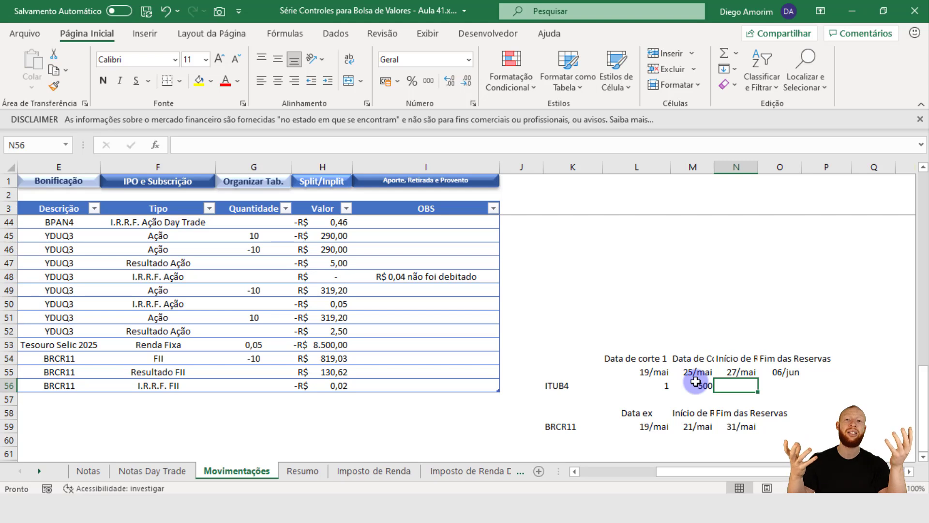
text(I)
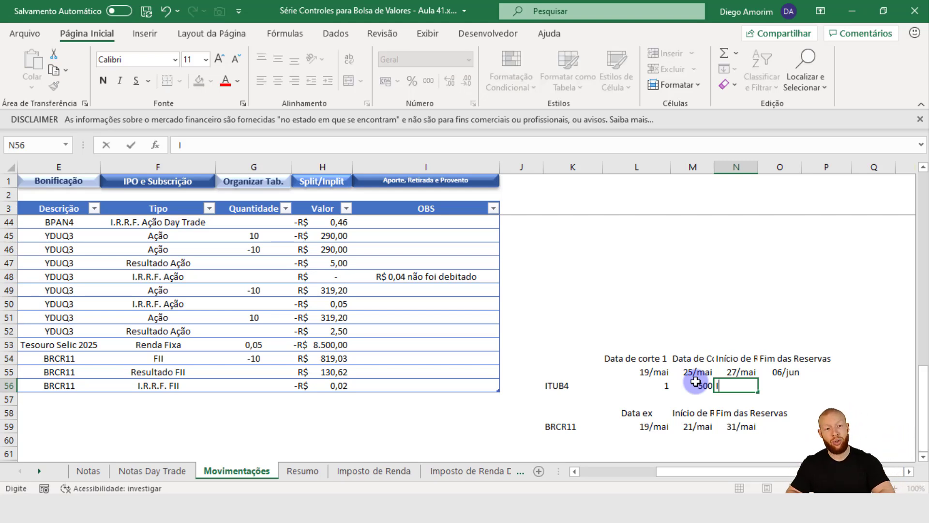
text(TUB)
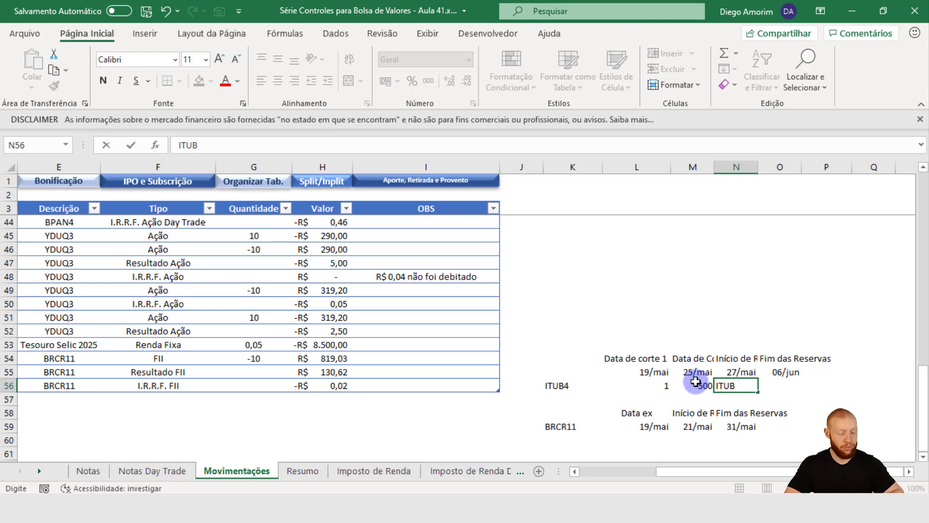
text(2)
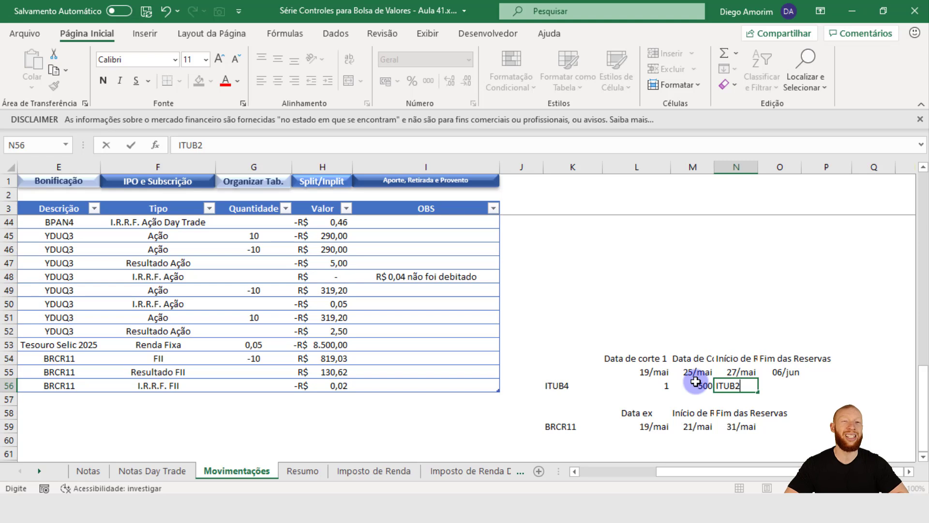
key(Return)
Move the BRCR11 label from K59 down to K60.
key(Up)
key(Down)
key(Down)
key(Down)
key(Down)
key(Left)
key(Left)
key(Left)
key(Up)
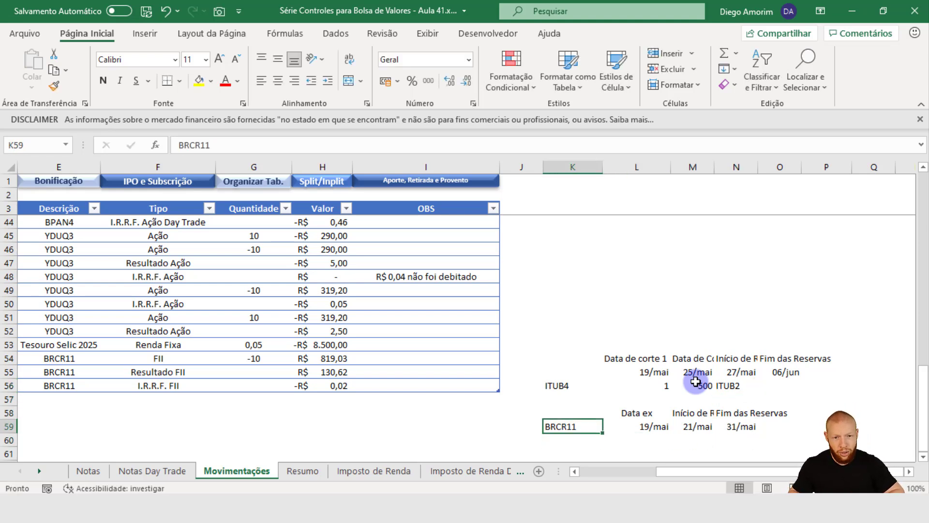
key(ctrl+x)
key(Down)
key(ctrl+v)
Enter the quantity 100 in cell L60, under the BRCR11 ex-date.
key(Right)
key(Right)
key(Left)
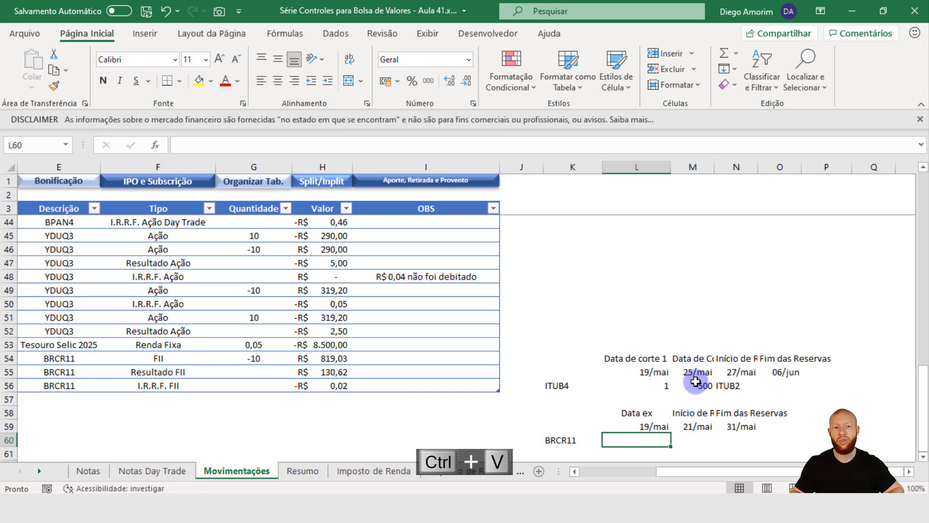
text(100)
key(Tab)
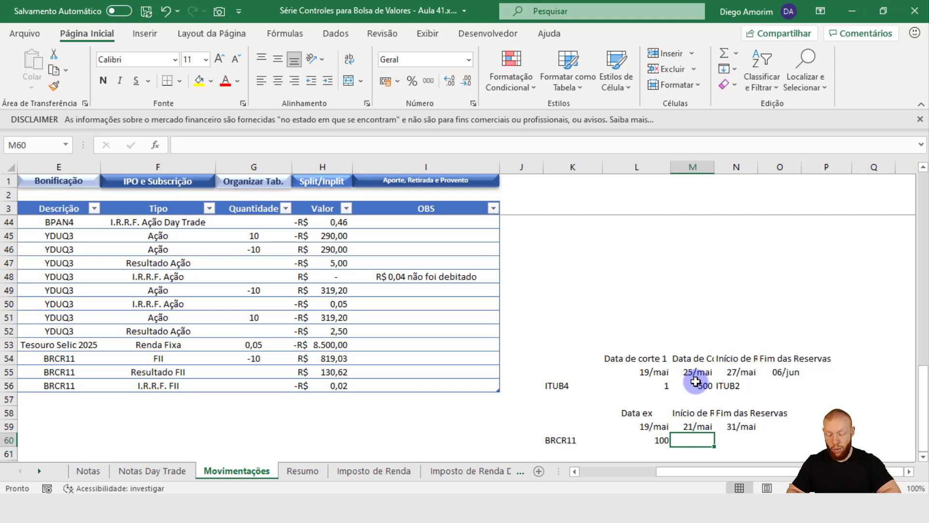
Enter the subscription ticker BRCR12 in cell M60, under the BRCR11 reservation start date.
text(BRCR12)
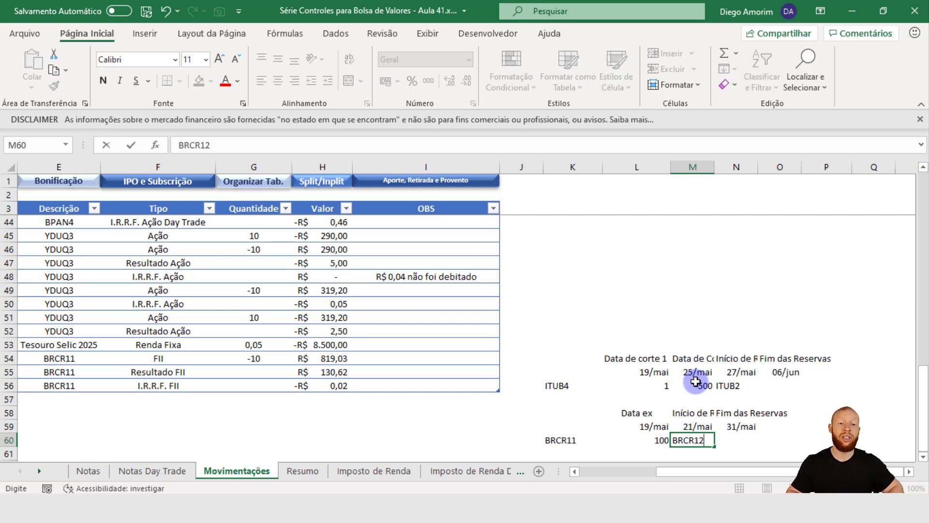
key(BackSpace)
text(3)
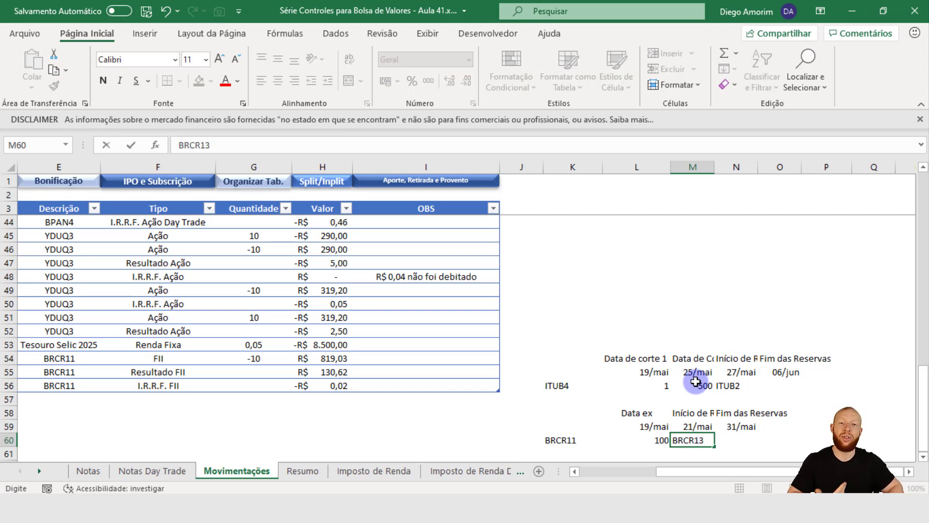
key(BackSpace)
text(2)
key(Return)
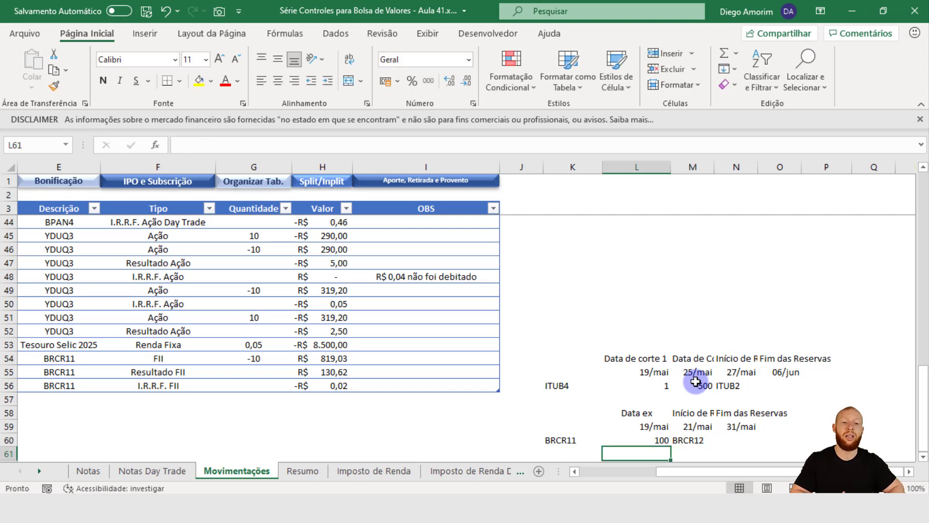
Examine the BRCR12 and ITUB2 subscription entries against their reservation start and end dates.
key(Up)
key(Up)
key(Right)
key(Up)
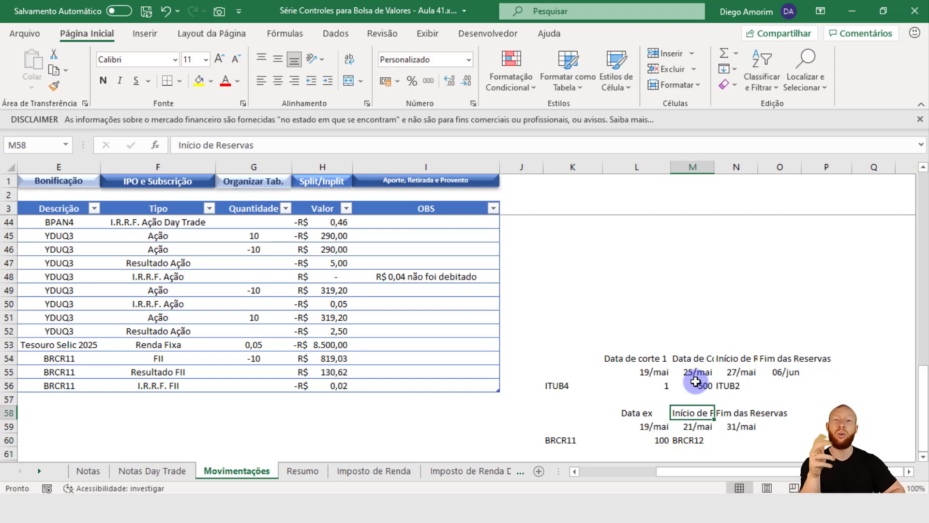
key(Down)
key(Down)
key(Up)
key(shift+Right)
key(shift+Down)
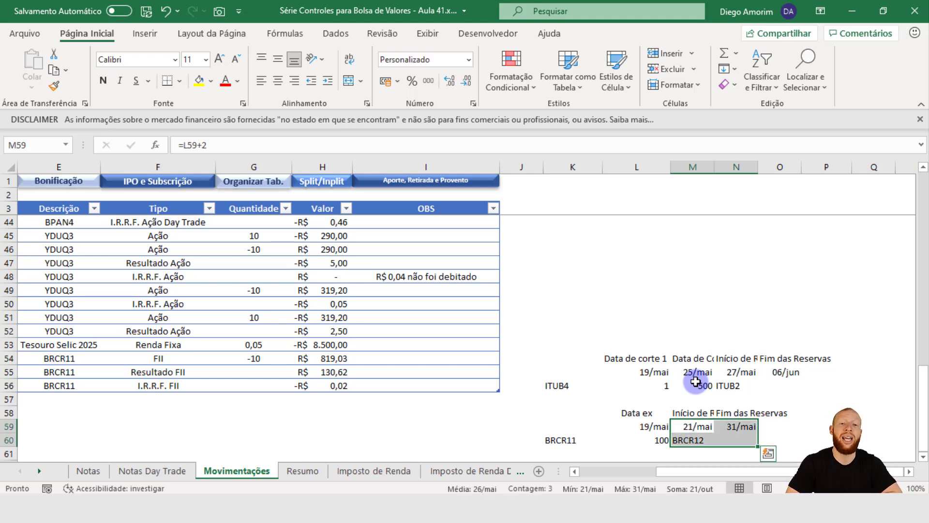
key(shift+Left)
key(shift+Up)
key(Down)
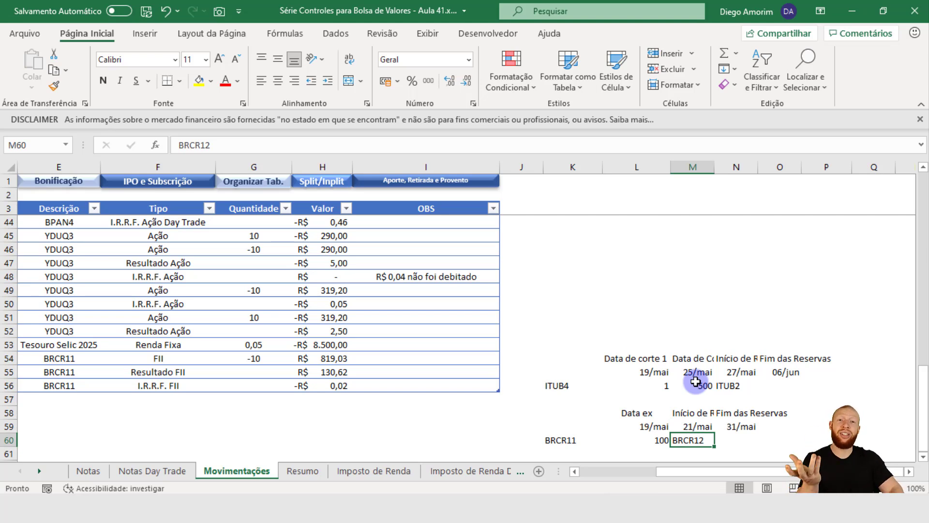
click(726, 386)
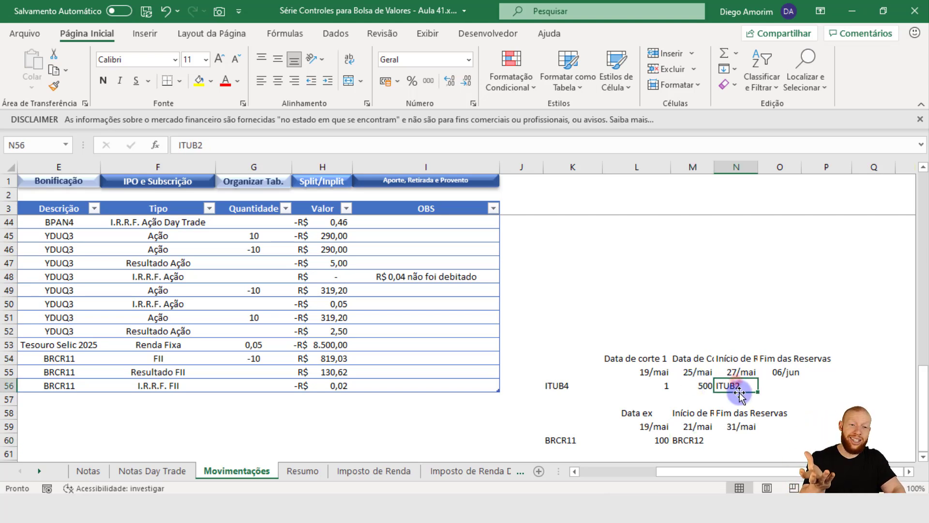
click(693, 441)
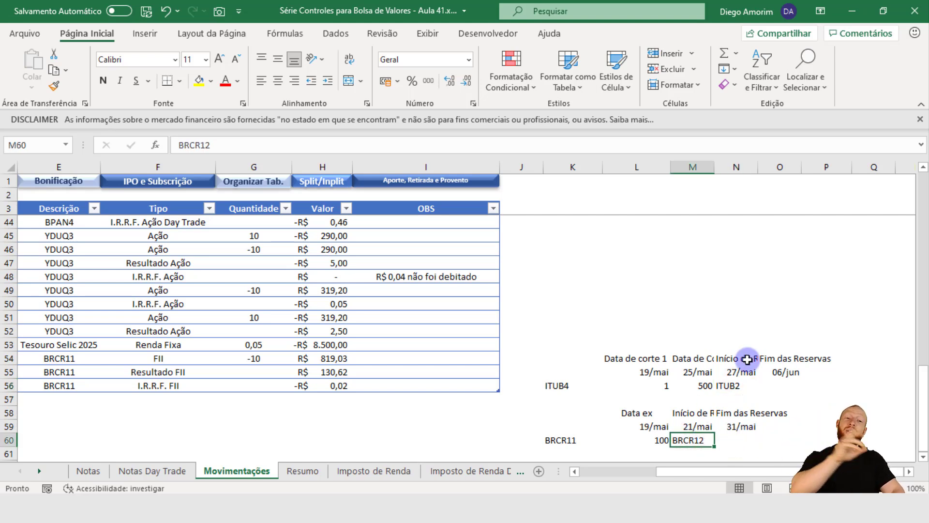
click(741, 384)
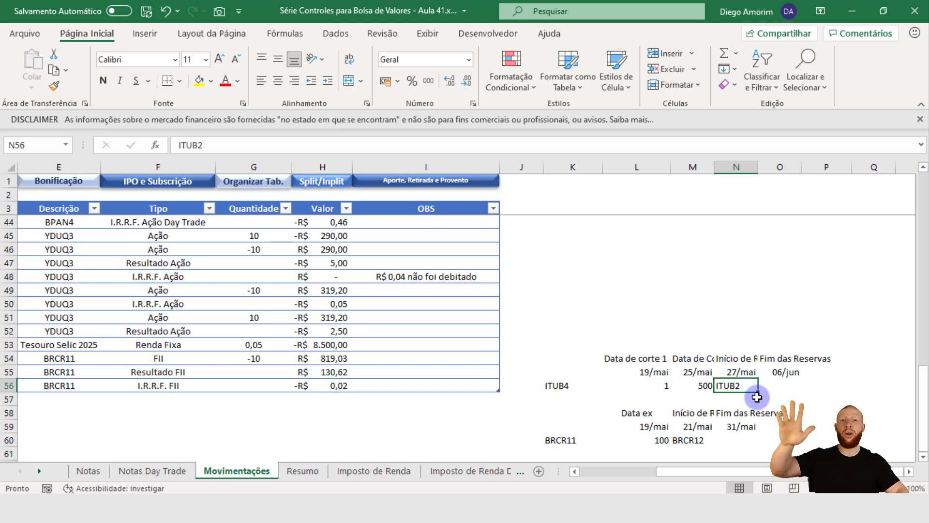
click(769, 385)
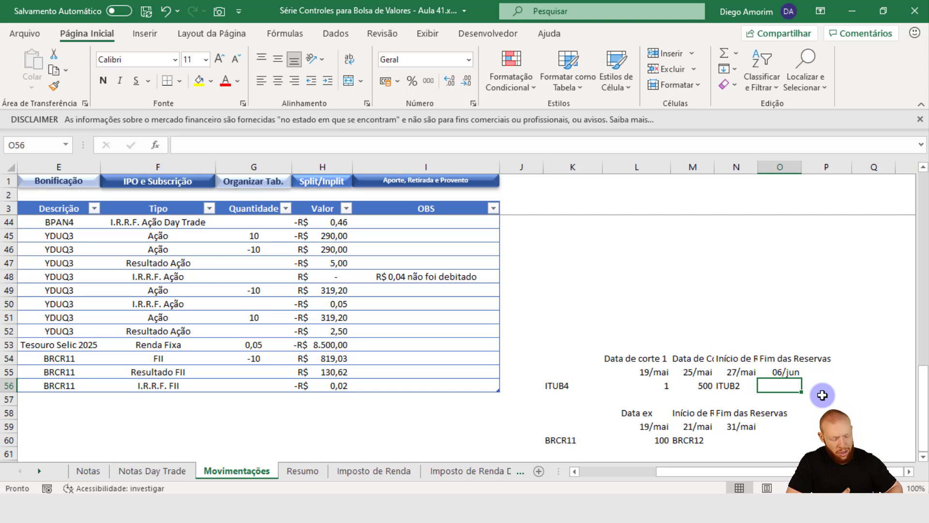
text(0)
key(Escape)
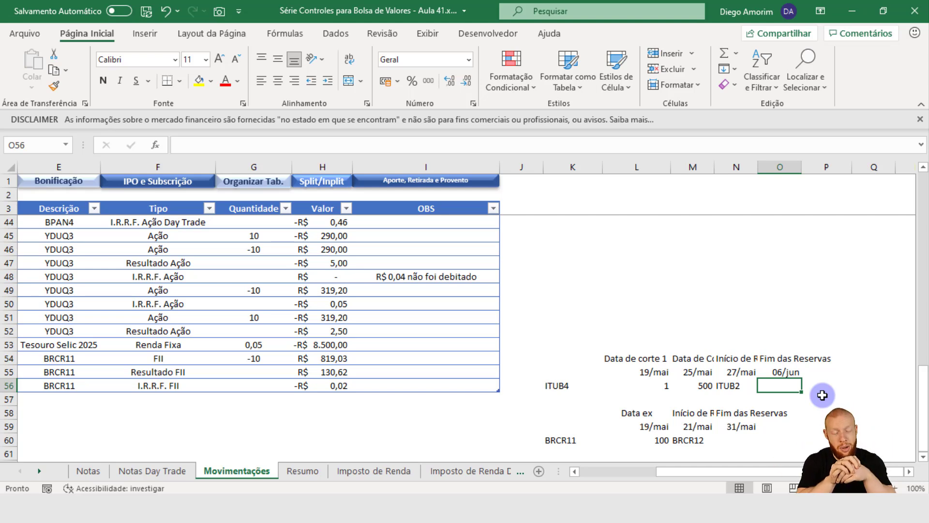
Add the header "Data de Liquidação" in cell P54 of the ITUB4 example.
click(729, 372)
click(770, 372)
click(818, 372)
click(851, 359)
text(Data de Liquidação)
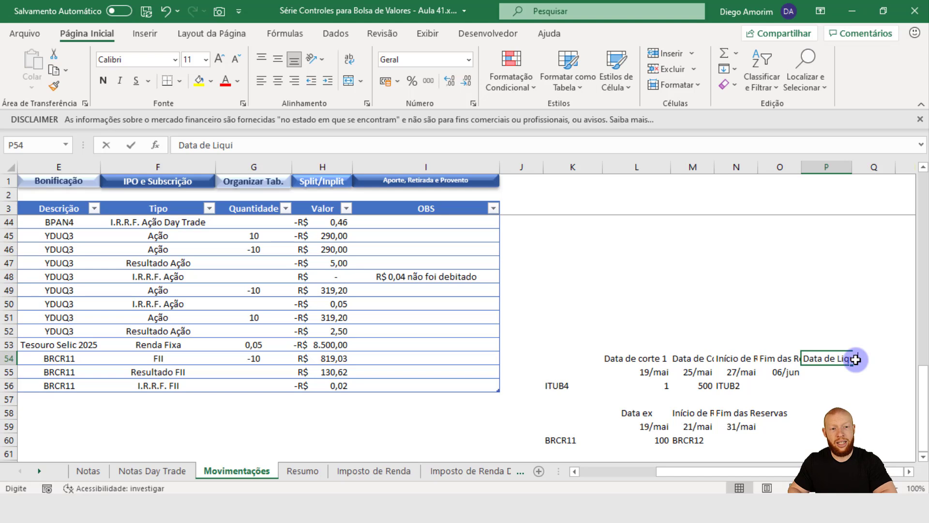
key(Return)
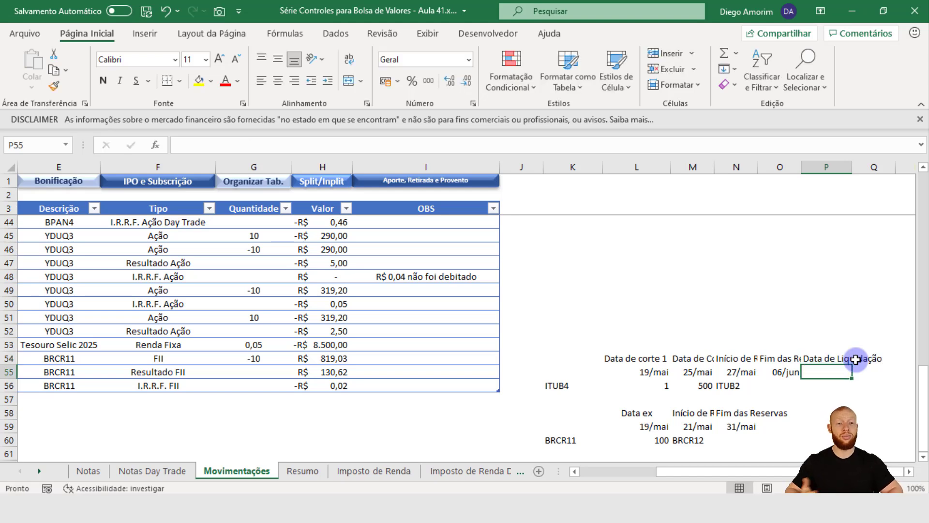
Enter the formula =O55+2 in cell P55 as the ITUB4 settlement date.
text(=)
key(Left)
text(+2)
key(Return)
Copy the plus-two-days settlement formula from P55 to O59 for BRCR11.
key(Up)
key(ctrl+c)
key(Left)
key(Down)
key(Down)
key(Down)
key(Down)
key(ctrl+v)
Copy the "Data de Liquidação" header from P54 to O58 above the BRCR11 settlement date.
key(Up)
key(ctrl+c)
key(Left)
key(Down)
key(Down)
key(Down)
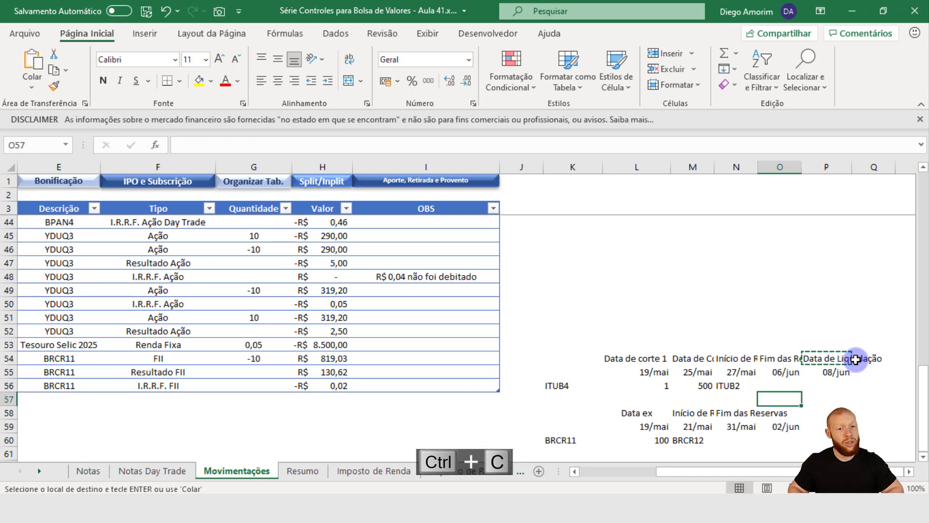
key(Down)
key(ctrl+v)
key(Down)
key(Down)
key(Escape)
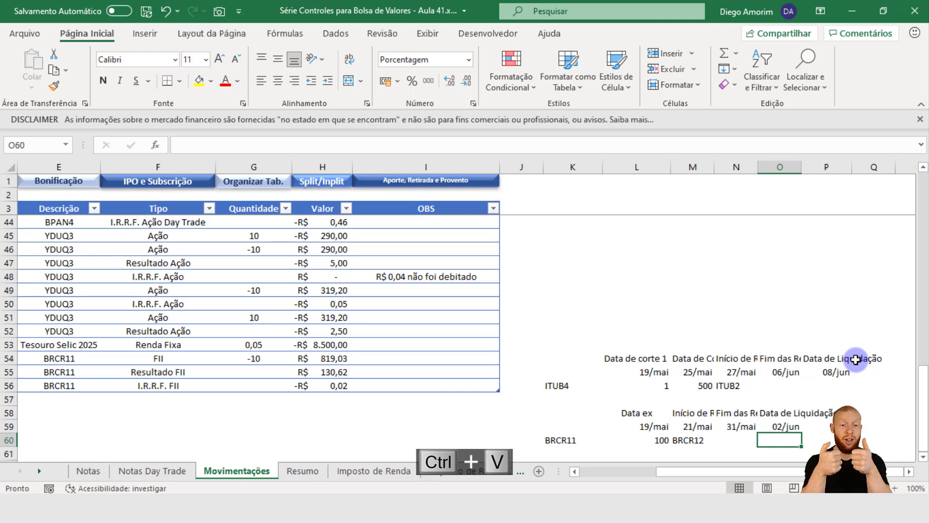
Enter the formula =M56*0,1 in cell M57 to calculate the ITUB4 subscription quantity.
click(703, 386)
click(704, 402)
text(=)
key(Up)
text(*0,1)
key(ctrl+Return)
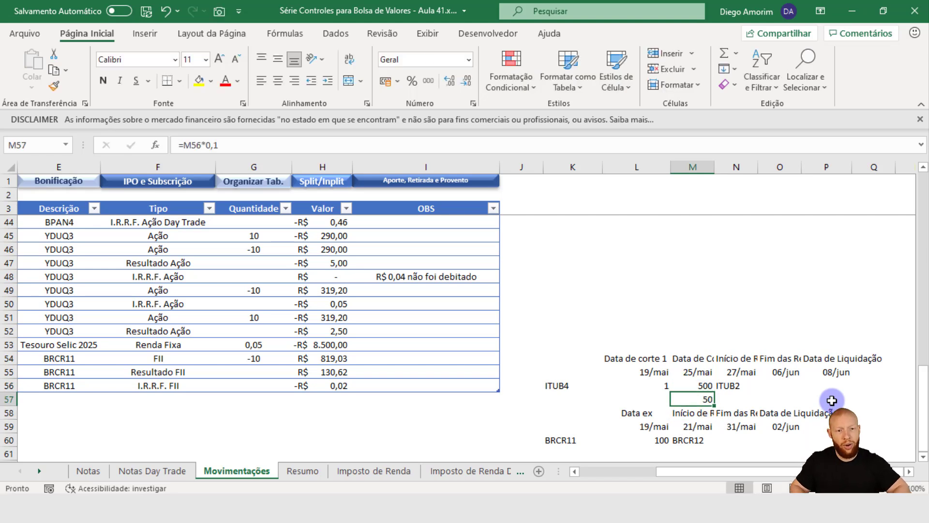
Copy the ten-percent formula from M57 to L61 for the BRCR11 quantity.
key(ctrl+c)
key(Down)
key(Down)
key(Down)
key(Left)
key(Down)
key(ctrl+v)
key(Escape)
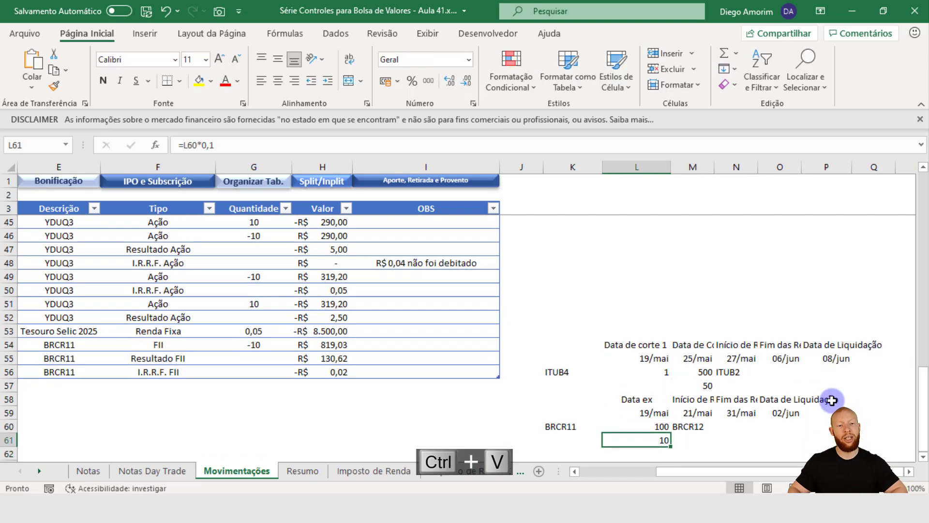
key(Right)
key(Up)
key(Up)
key(Up)
key(Up)
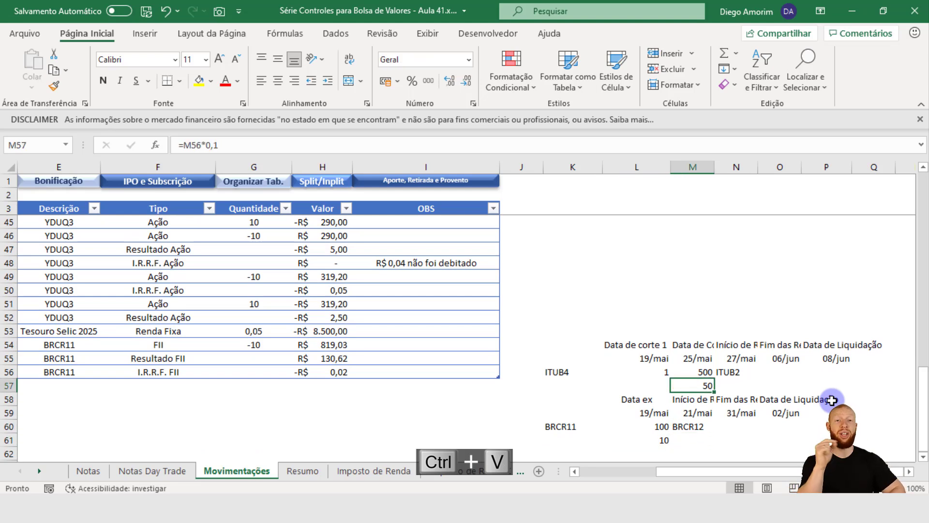
key(Up)
key(Right)
key(Right)
key(Right)
key(Right)
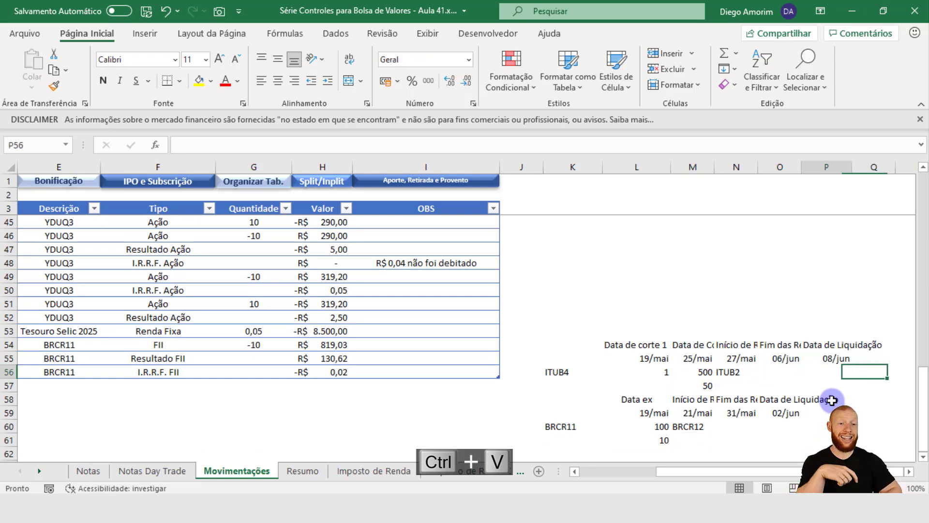
key(Left)
key(Left)
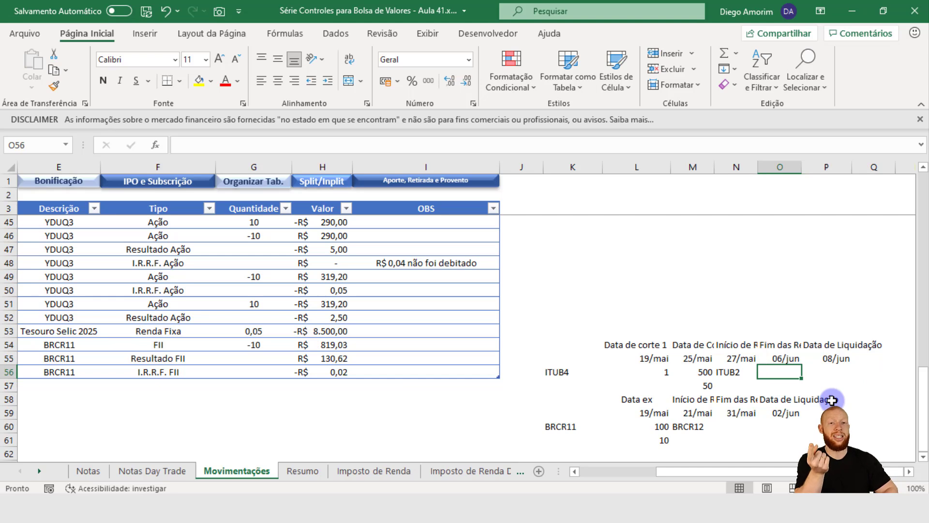
key(Down)
key(Left)
key(Left)
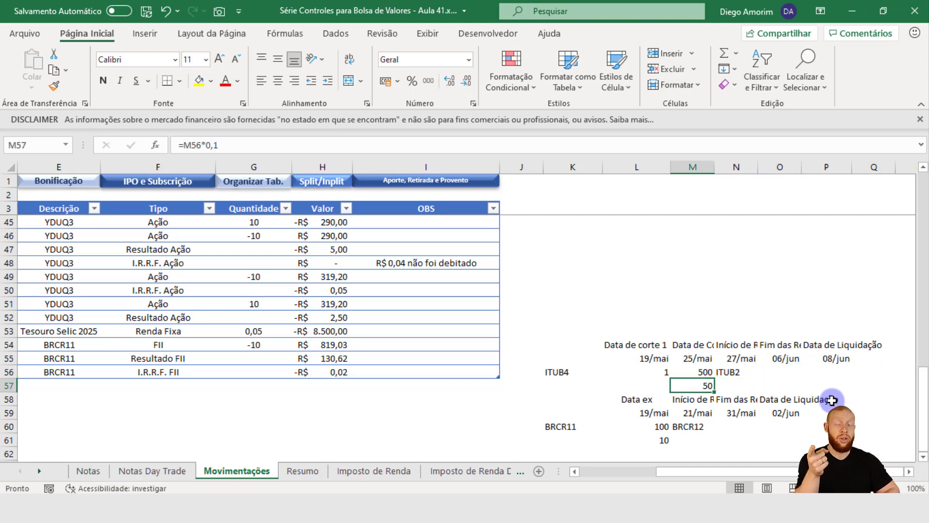
key(Right)
key(Right)
key(Up)
key(Right)
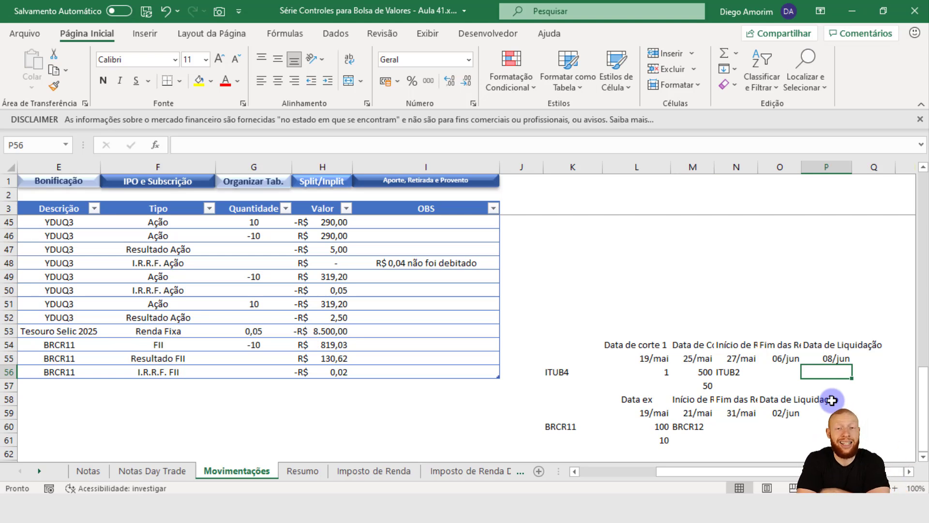
text(-)
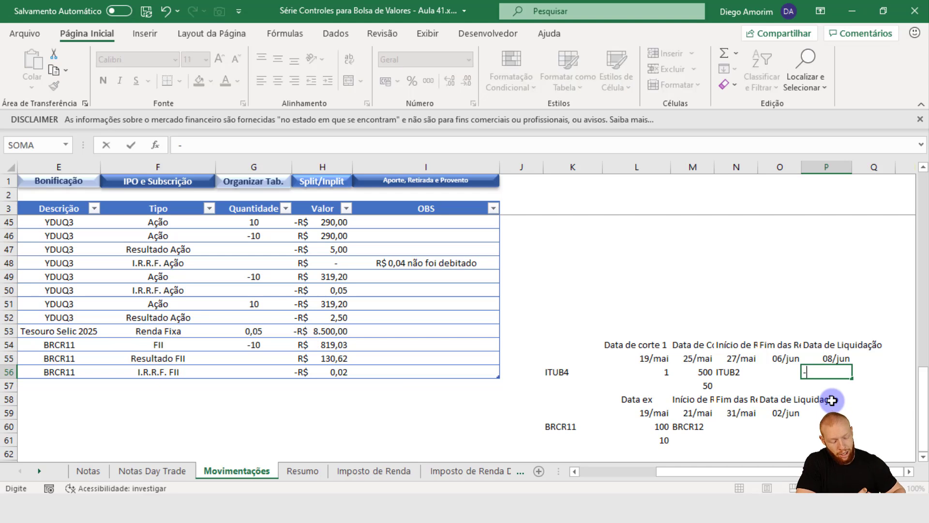
key(Down)
key(Left)
key(Left)
key(Left)
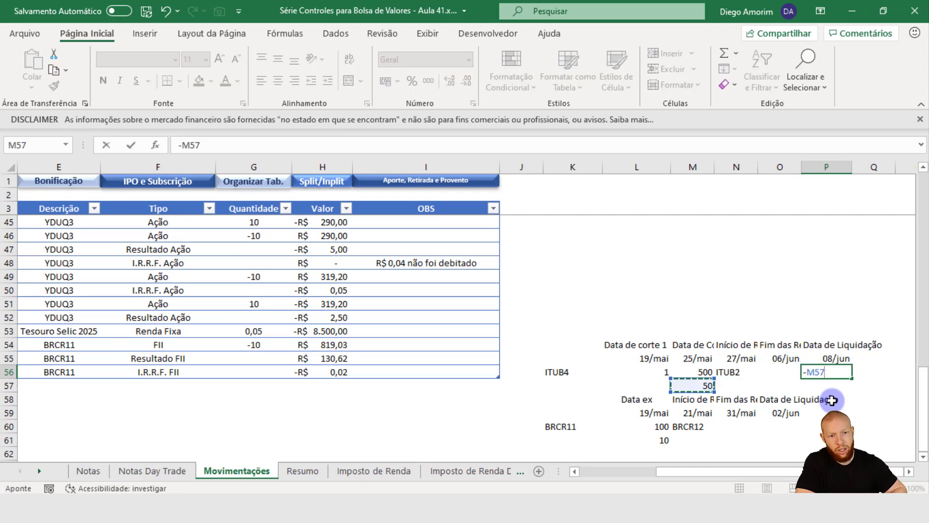
key(Escape)
Enter the formula =M57*15,92 in cell P56, under the ITUB4 settlement date.
text(=)
key(Down)
key(Left)
key(Left)
key(Left)
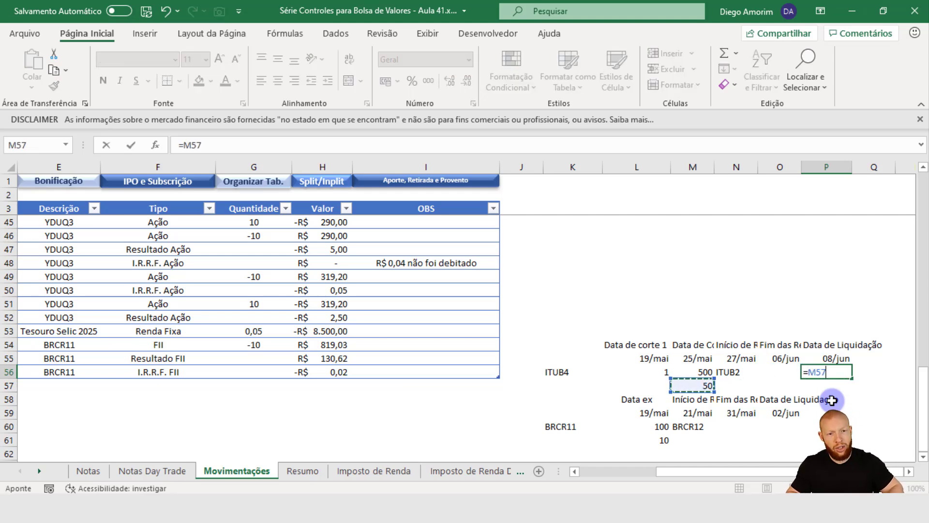
text(*)
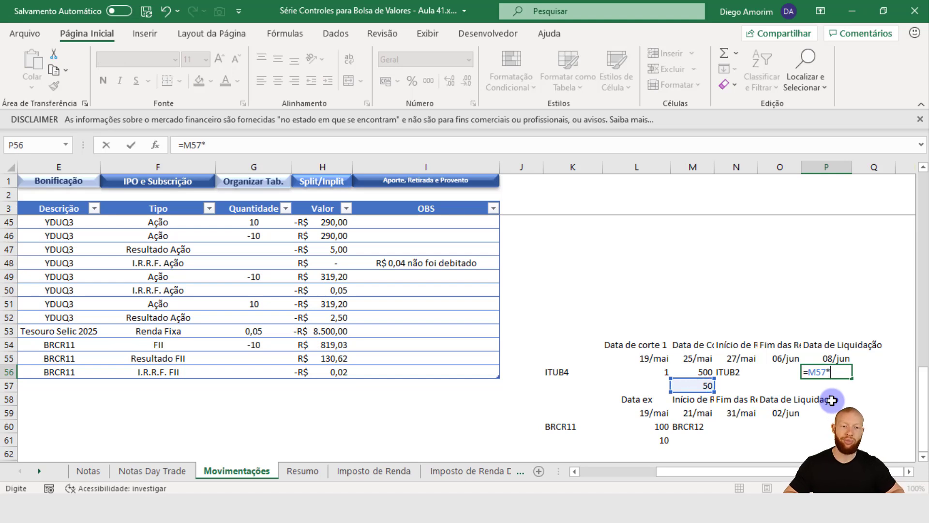
text(15,92)
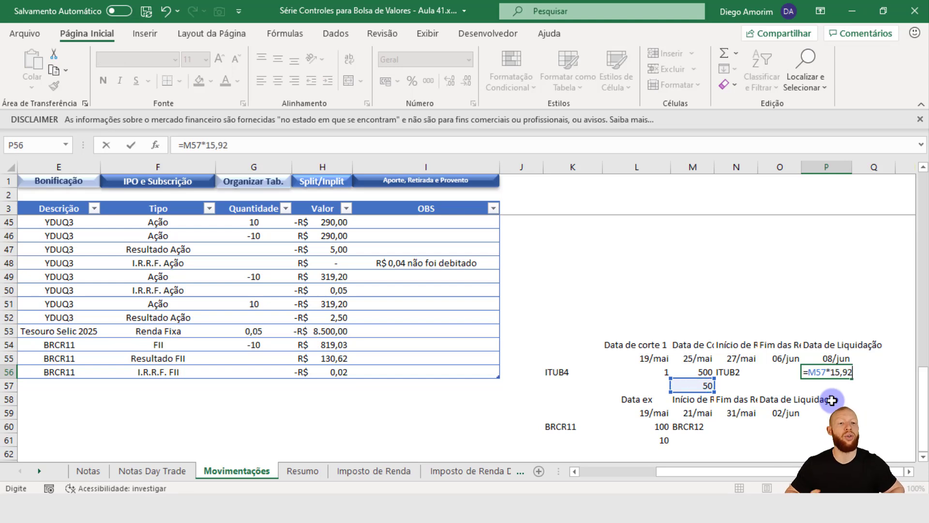
key(ctrl+Return)
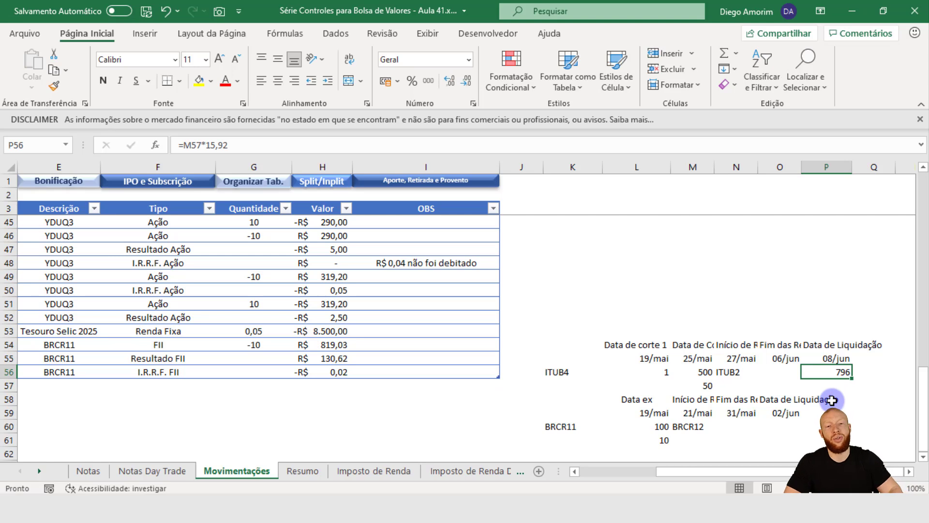
Format the ITUB4 amount in P56 as accounting currency, and enter =L61*81,96 in O60 for BRCR11 with the same format.
click(387, 81)
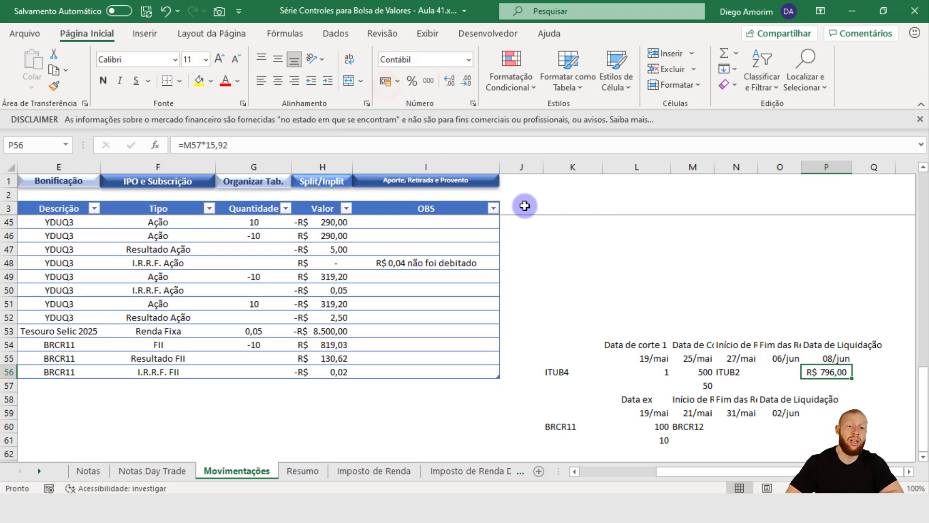
key(Left)
key(Down)
key(Down)
key(Down)
key(Down)
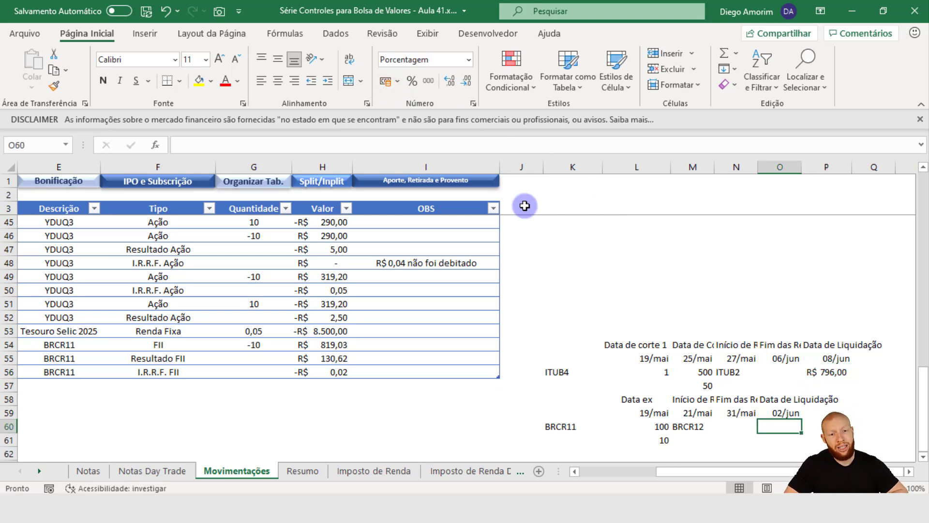
text(=)
key(Down)
key(Left)
key(Left)
key(Left)
text(*)
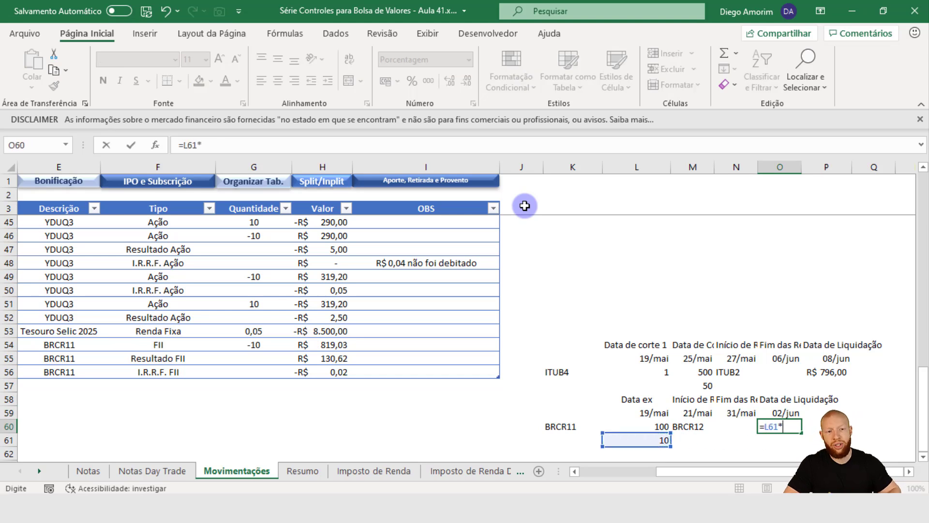
text(81,96)
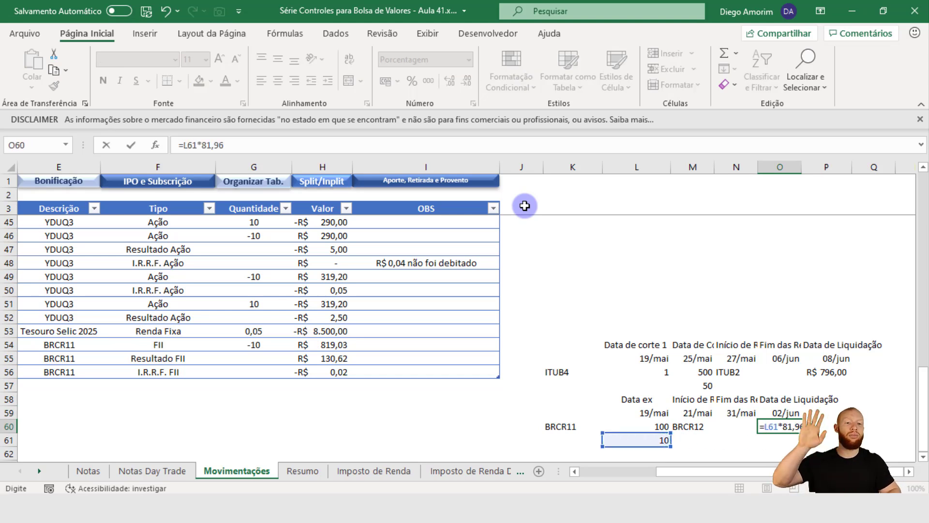
key(Return)
key(Up)
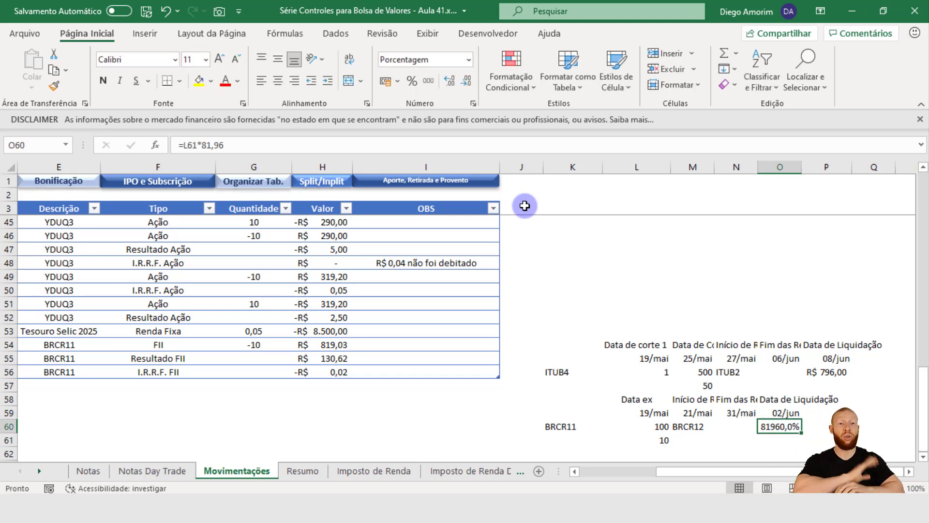
click(385, 80)
Review the BRCR11 example's reservation period, settlement date and amount, and BRCR12 subscription ticker in rows 58 to 60.
click(787, 410)
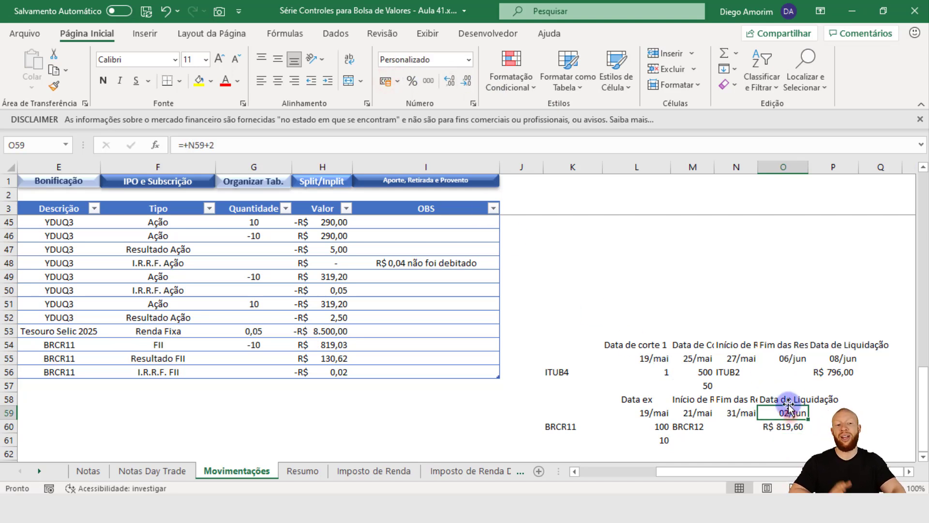
drag(787, 403, 792, 434)
click(908, 471)
click(908, 471)
click(674, 389)
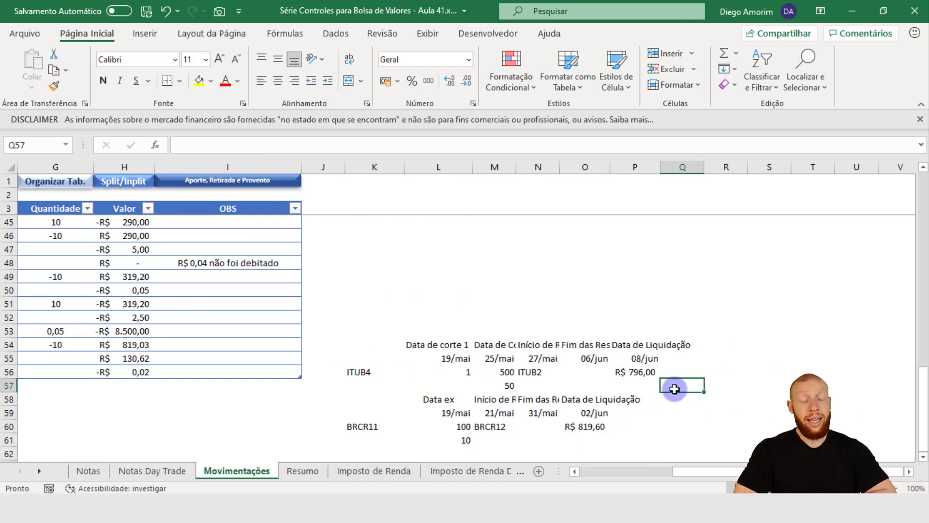
key(Down)
key(Left)
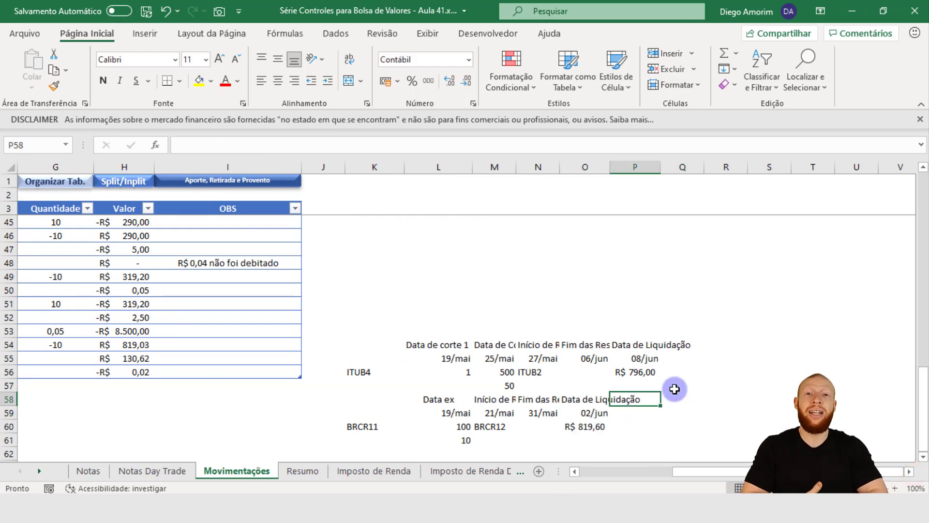
key(Left)
key(Left)
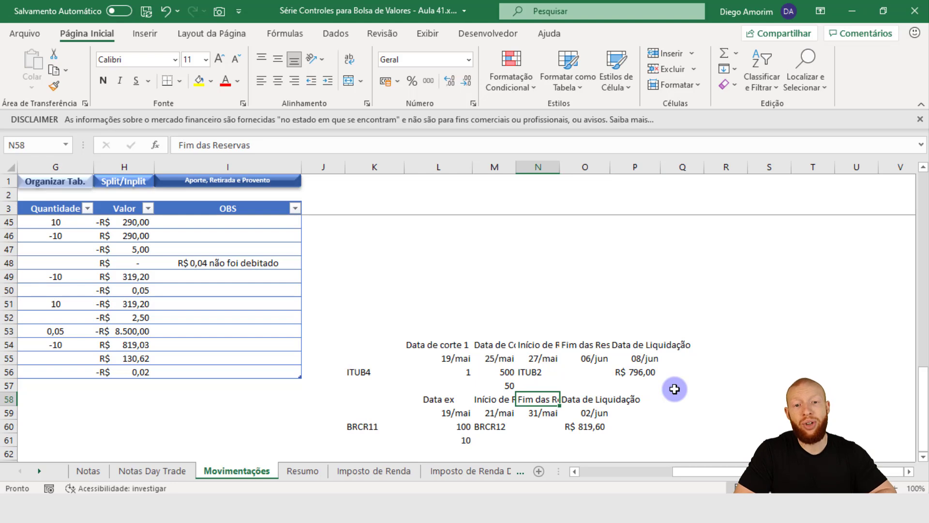
key(Down)
key(Down)
key(Left)
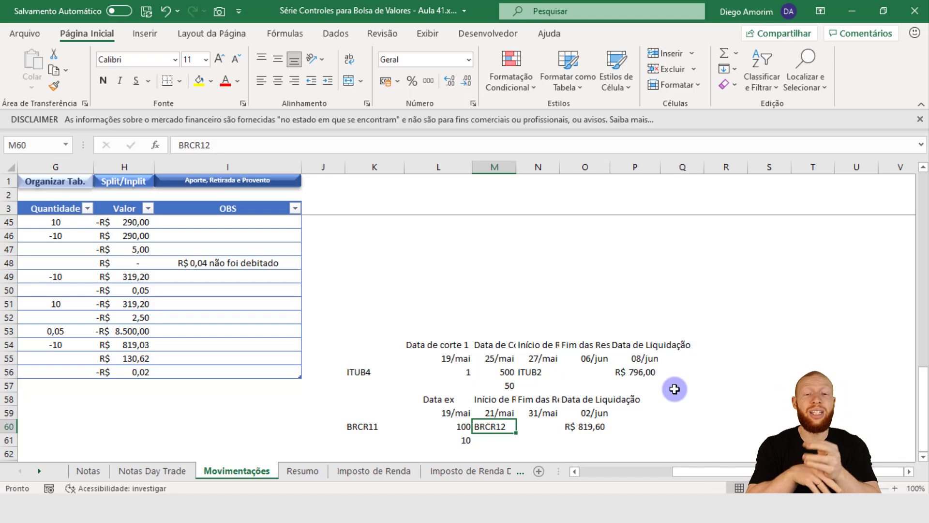
key(Up)
key(Right)
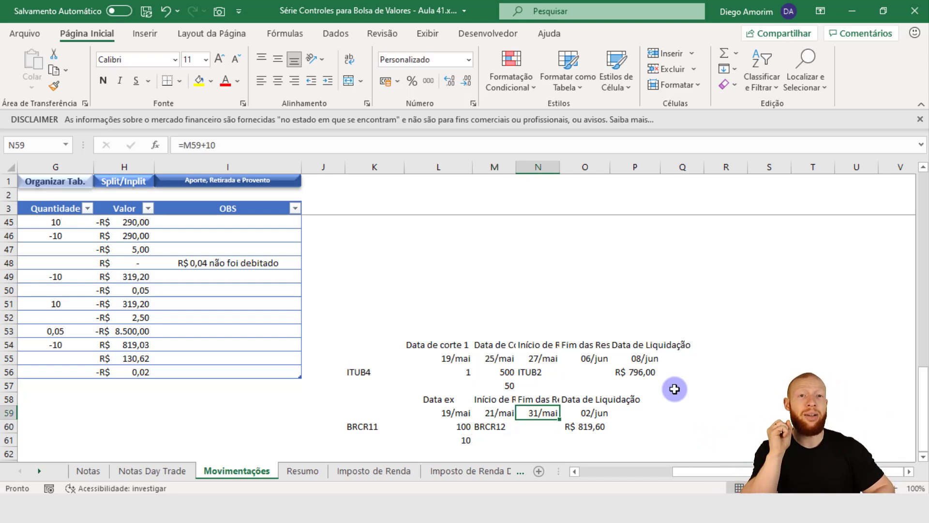
key(Left)
key(Down)
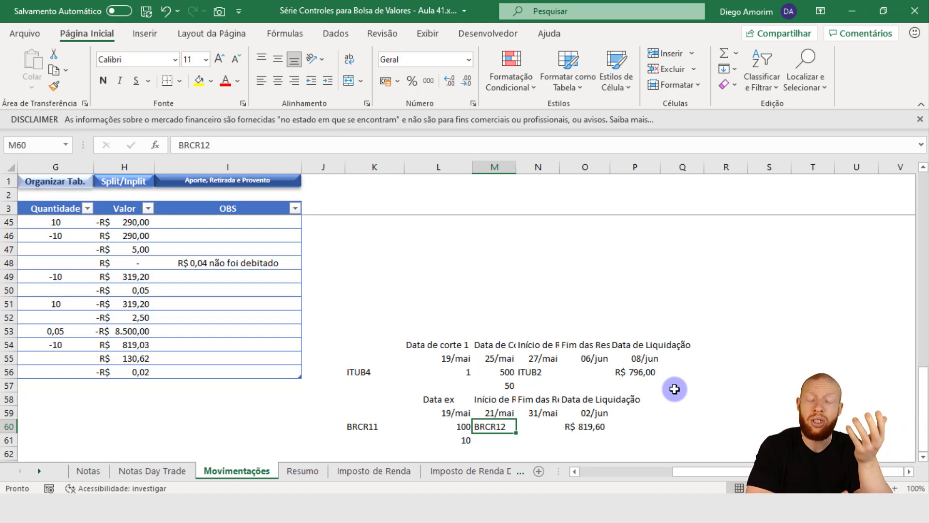
key(Left)
key(Left)
key(Left)
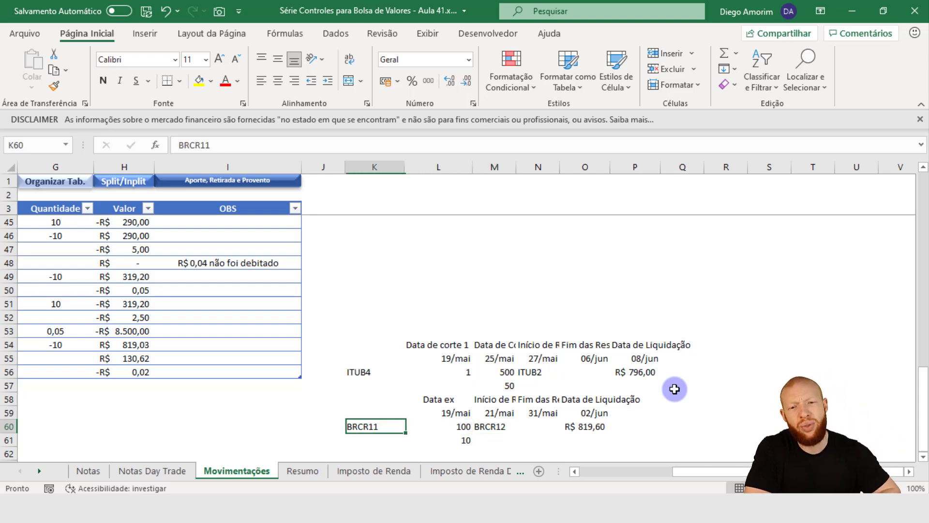
key(Up)
key(Up)
key(Right)
key(Down)
key(Down)
key(Right)
key(Right)
key(Right)
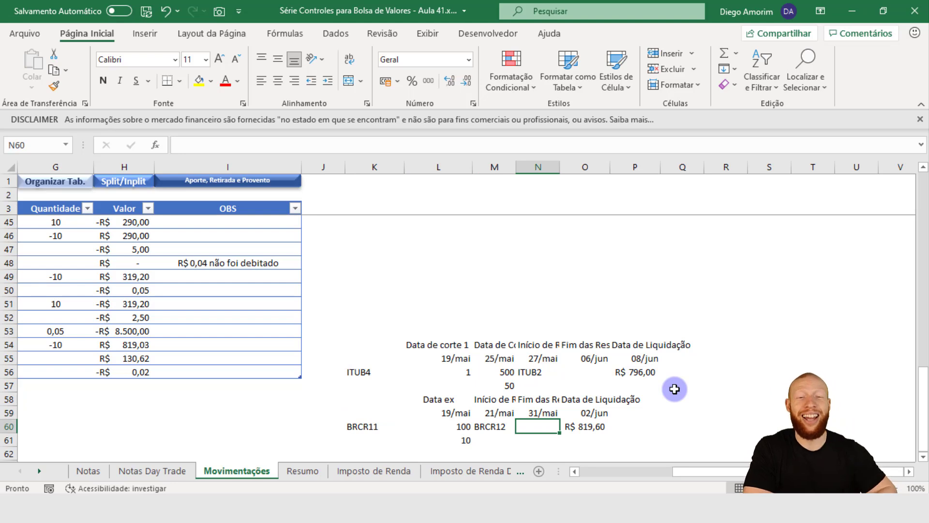
Compare the cut-off and reservation dates of both examples, ending at the BRCR11 settlement date column.
key(Left)
key(Up)
key(Up)
key(Left)
key(Left)
key(Up)
key(Up)
key(Up)
key(Up)
key(Down)
key(Down)
key(Right)
key(Right)
key(Down)
key(Down)
key(Down)
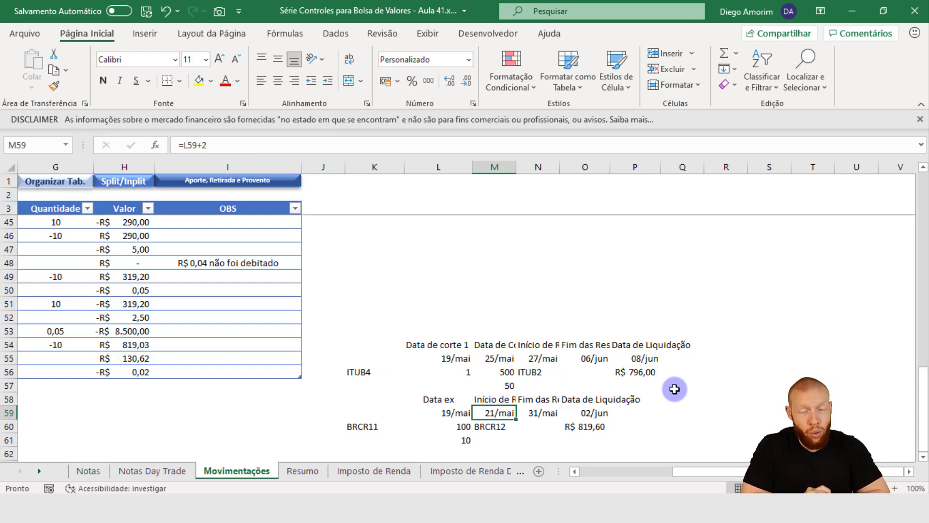
key(Down)
key(Right)
key(Right)
key(Right)
key(Left)
key(Up)
key(Up)
key(Down)
key(Right)
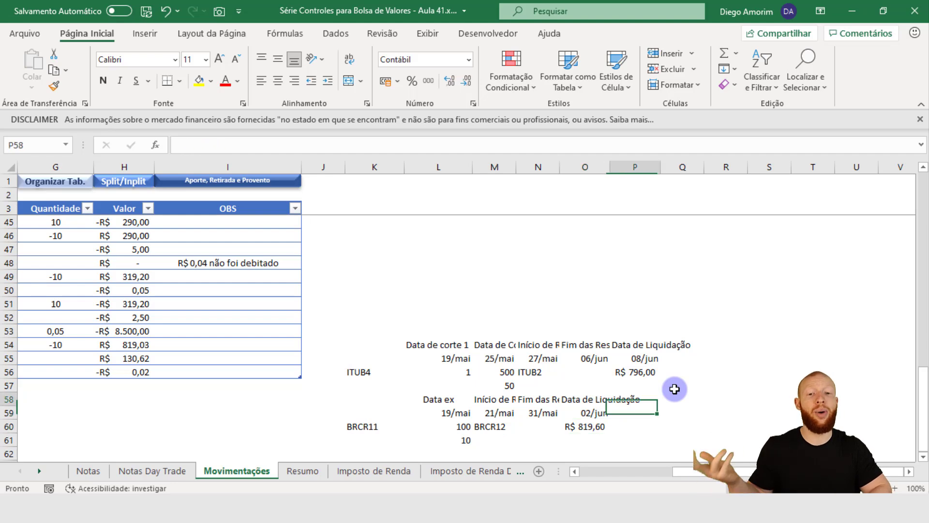
key(Down)
key(Up)
key(Up)
key(Left)
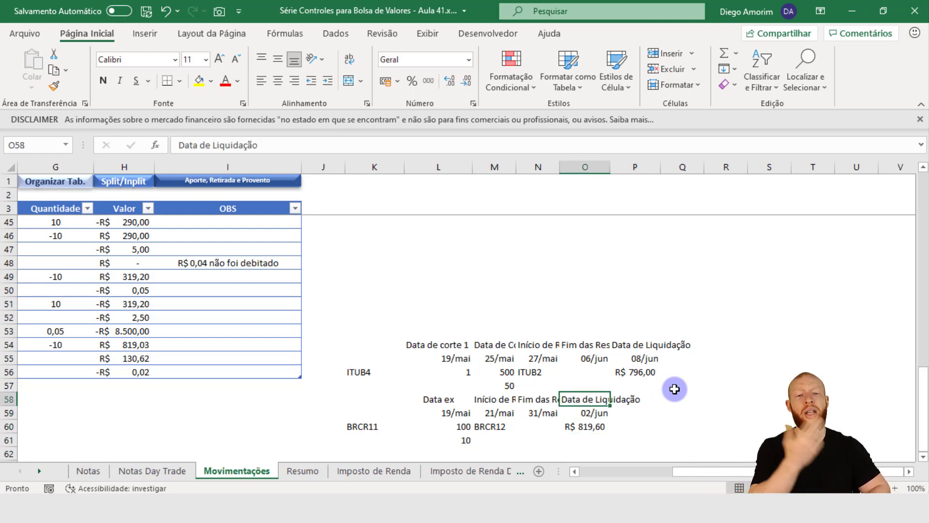
Enter the header "Data de Integralização" in P58, beside the BRCR11 settlement date header.
key(Right)
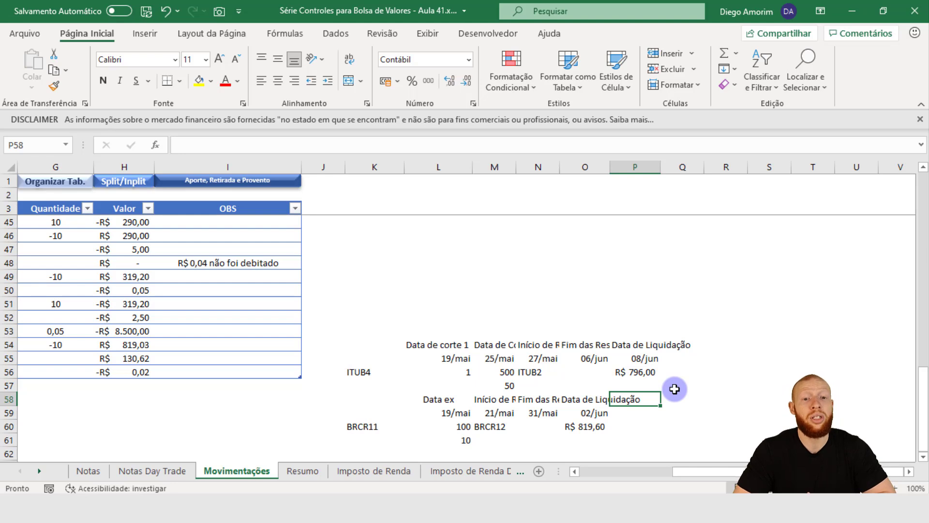
text(Data)
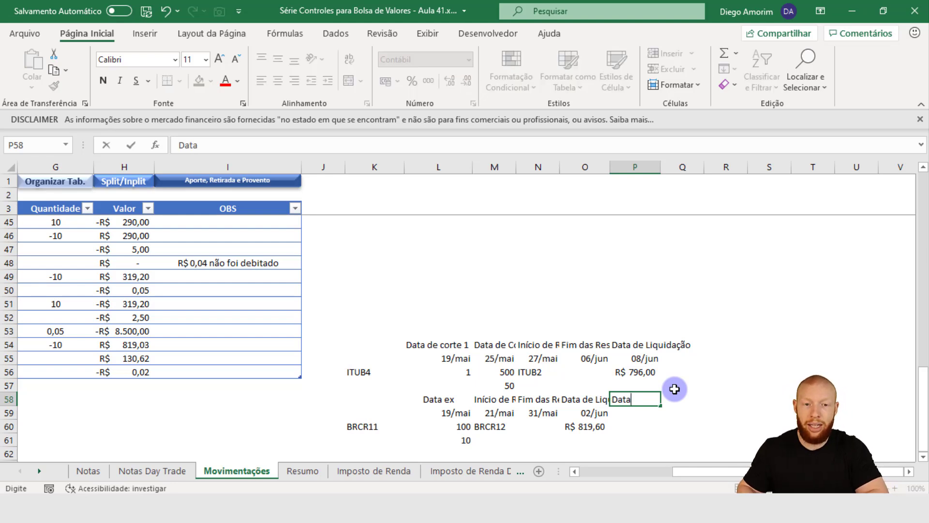
text( de Integralização)
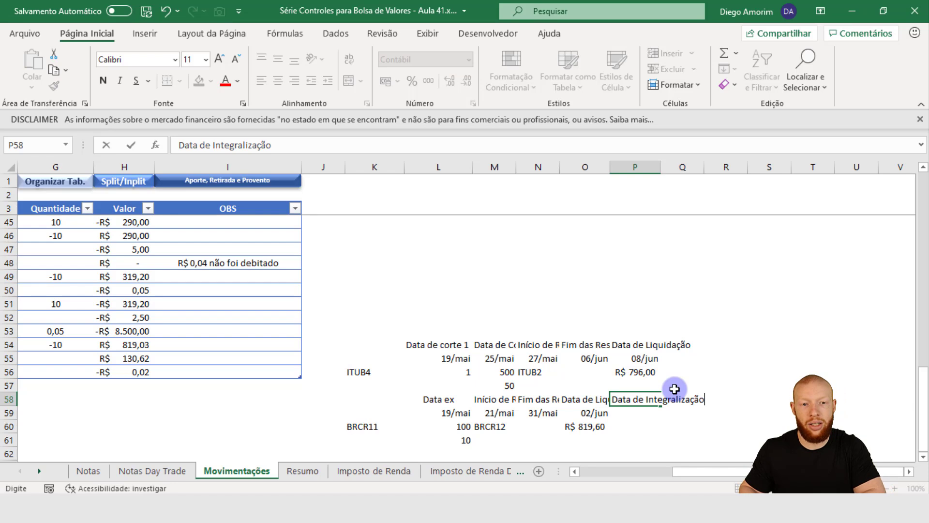
key(Return)
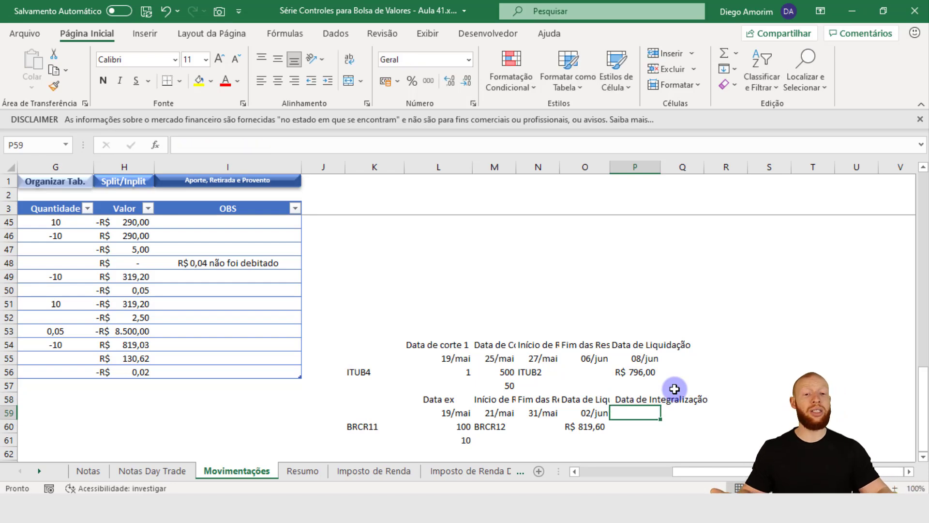
Enter the formula =+O59+1 in P59 to set the BRCR11 integralization date one day after settlement.
click(583, 413)
click(644, 413)
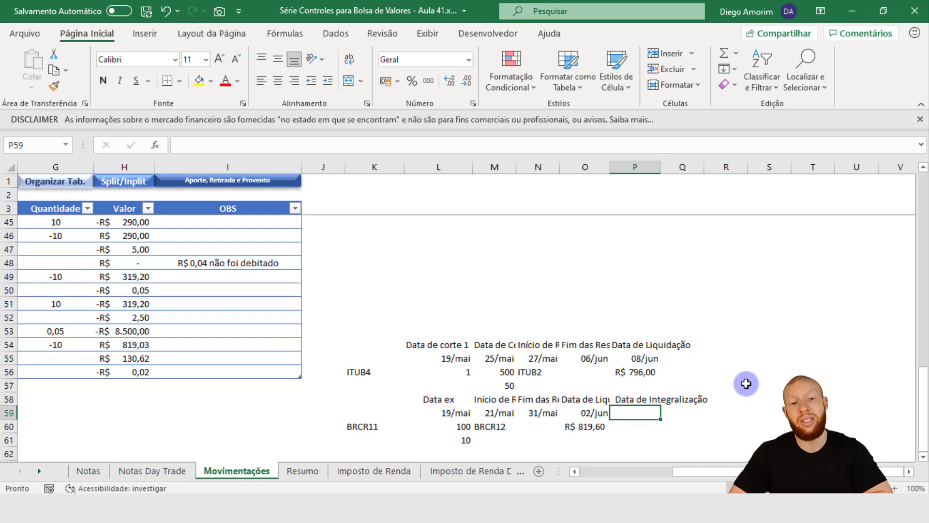
text(+O59+1)
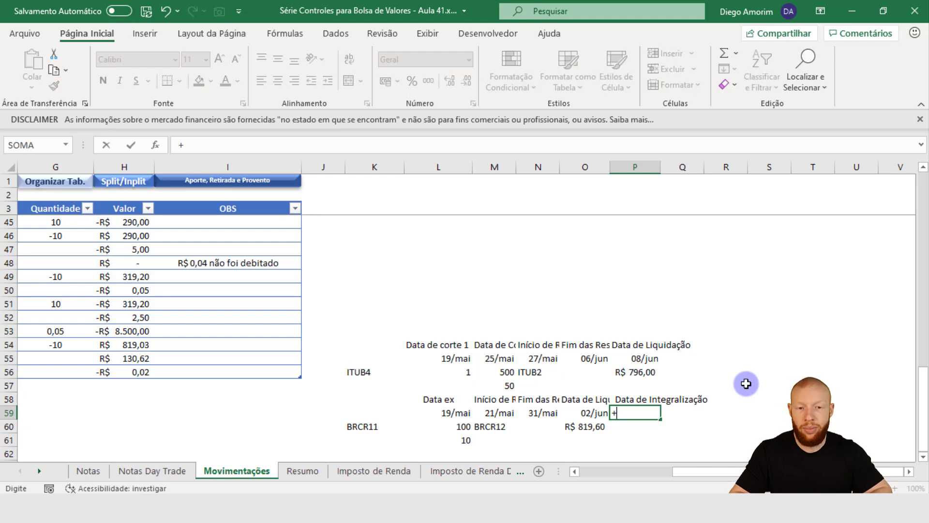
key(Left)
text(+1)
key(Return)
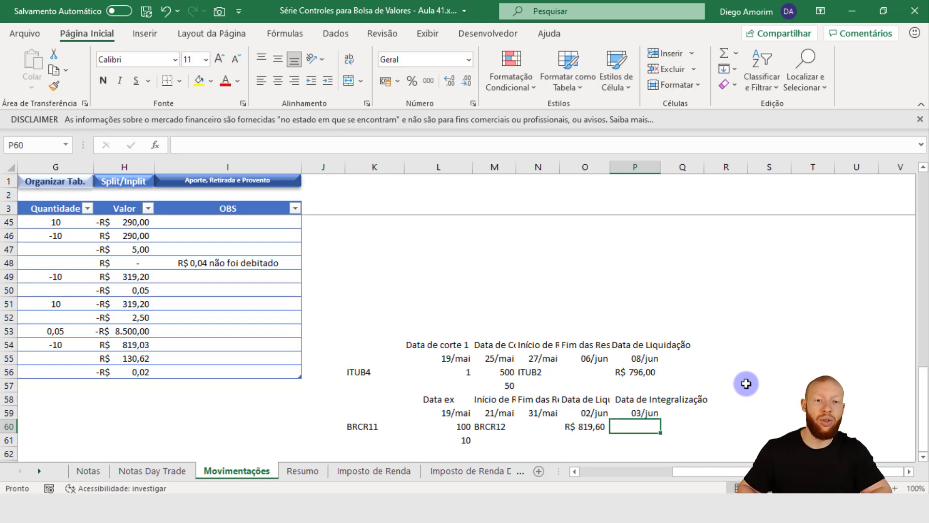
Copy the integralization header and date formula from P58:P59 to Q54:Q55 for the ITUB4 example.
key(Up)
key(Up)
key(shift+Down)
key(ctrl+c)
key(Right)
key(Up)
key(Up)
key(Up)
key(Up)
key(ctrl+v)
key(Down)
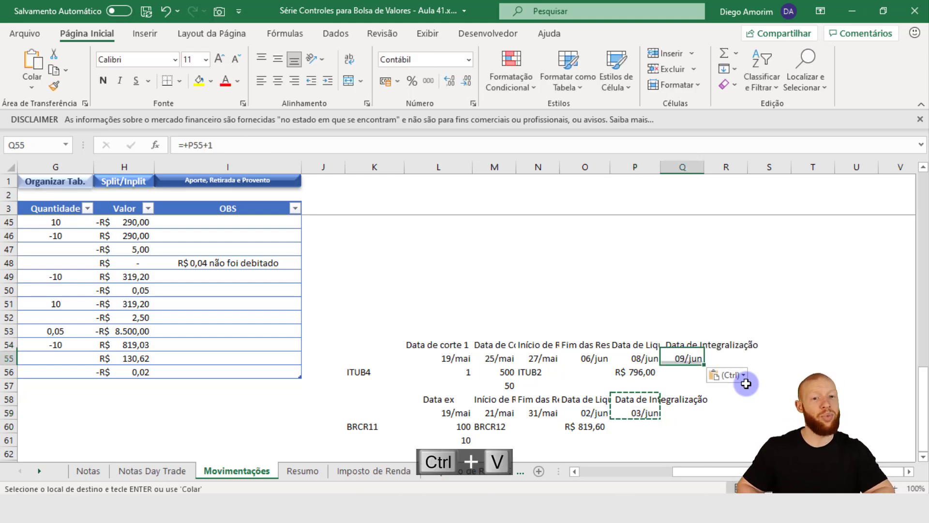
Enter the quantity 50 in Q56, under the ITUB4 integralization date.
key(Left)
key(Right)
key(Down)
key(Escape)
text(50)
key(Return)
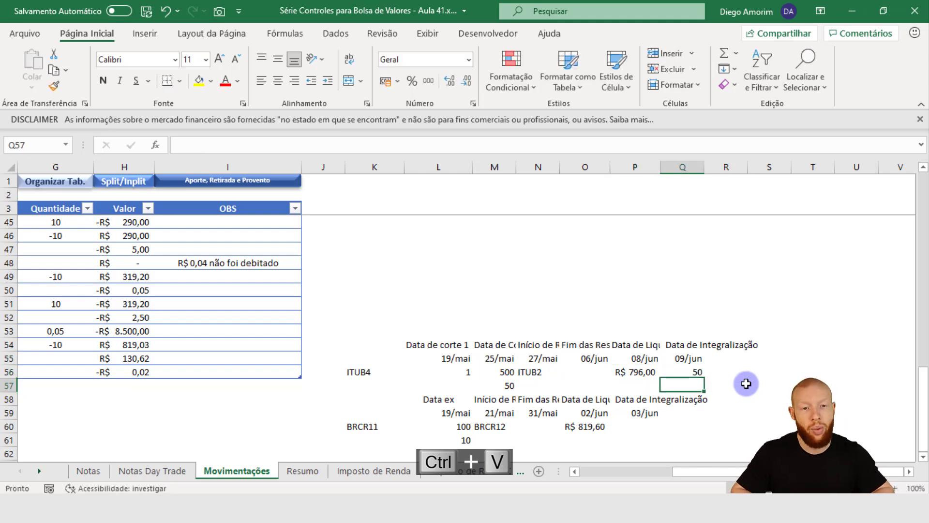
Enter the quantity 10 in P60, under the BRCR11 integralization date.
key(Up)
key(Left)
key(Left)
key(Left)
key(Left)
key(Down)
key(Right)
key(Right)
key(Down)
key(Right)
key(Down)
key(Down)
text(10)
key(Return)
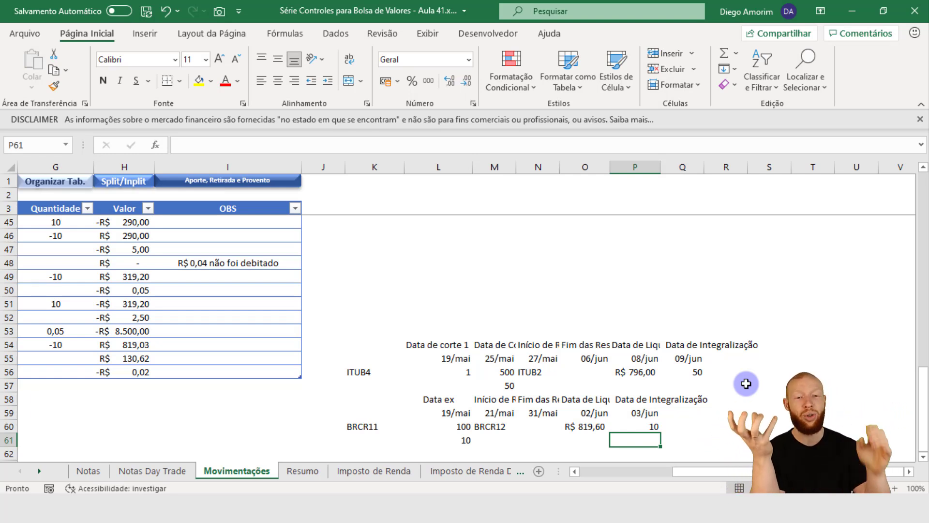
Review the ITUB4 and BRCR11 subscription examples in columns K to R beside the Movimentações table.
click(682, 371)
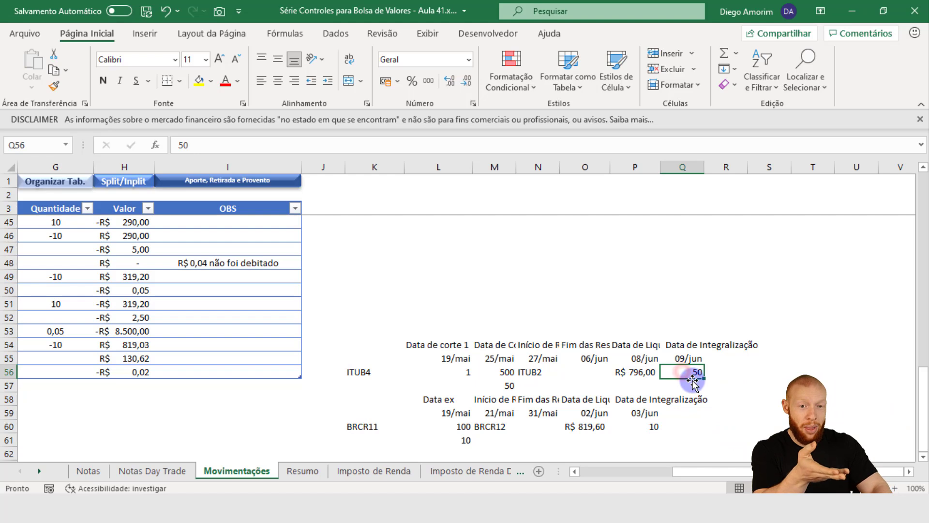
click(646, 373)
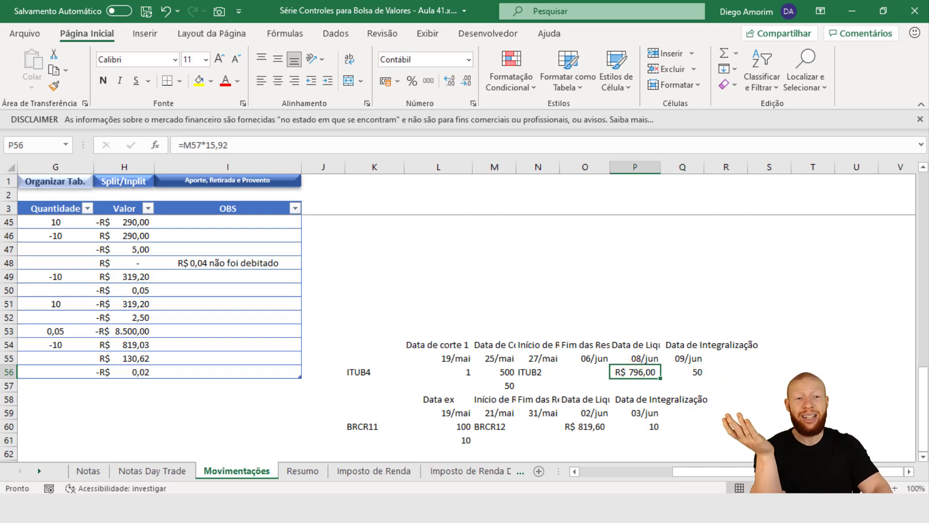
scroll(225, 374, left, 2)
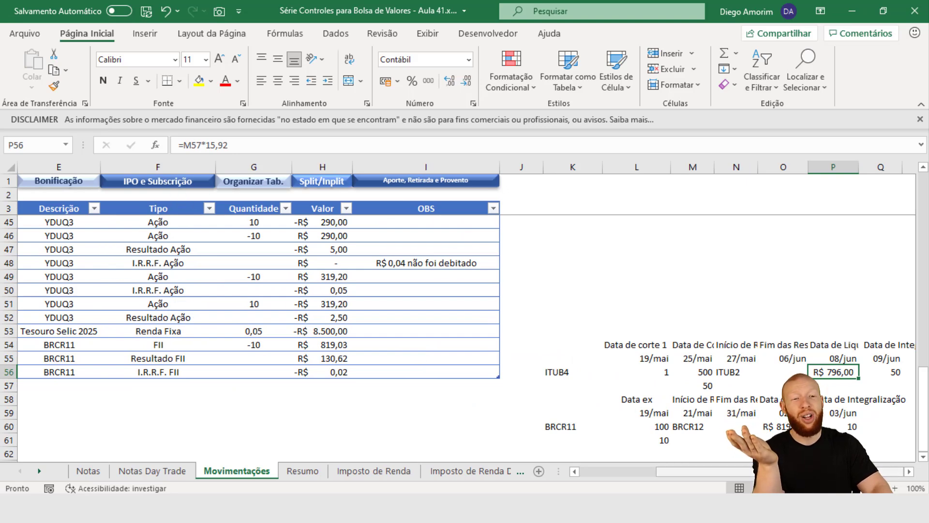
scroll(886, 469, right, 3)
scroll(886, 468, right, 1)
mouse_move(302, 167)
mouse_down()
mouse_move(631, 170)
mouse_move(658, 210)
mouse_up()
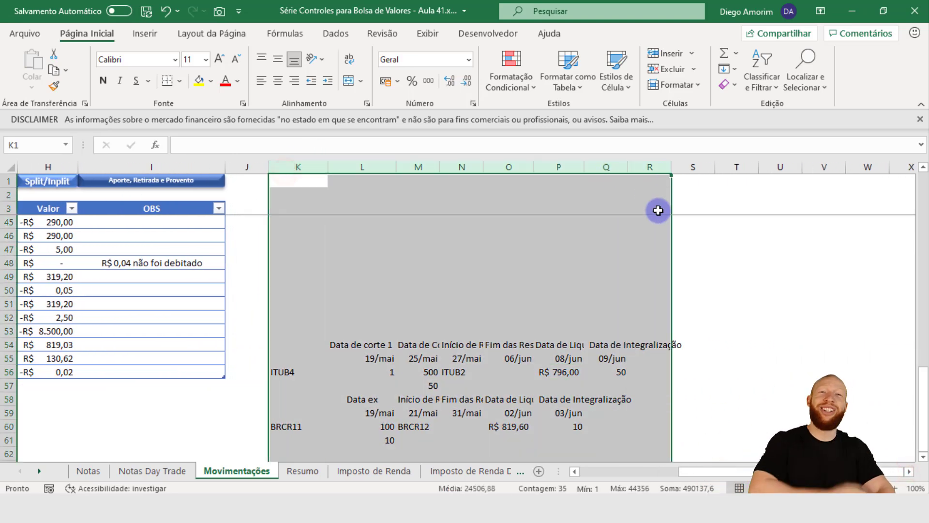
click(484, 270)
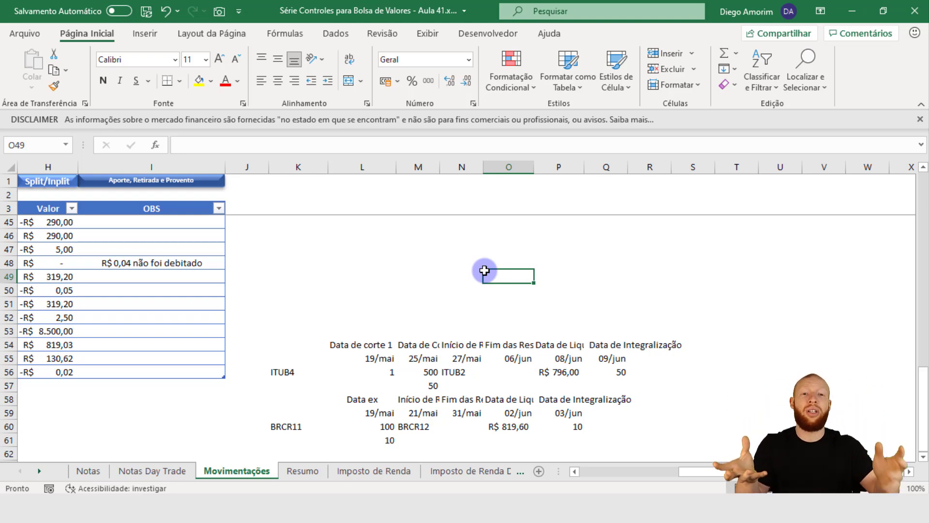
drag(281, 344, 674, 438)
click(668, 441)
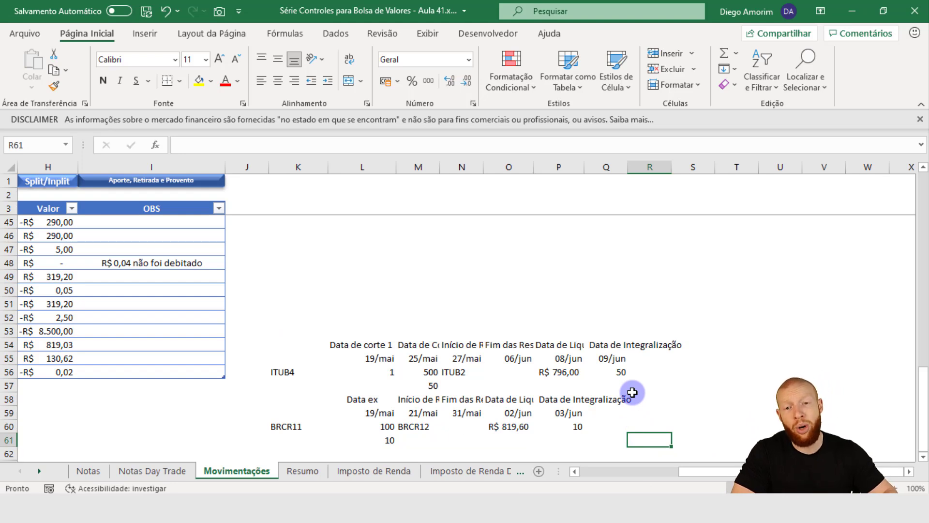
drag(276, 345, 654, 428)
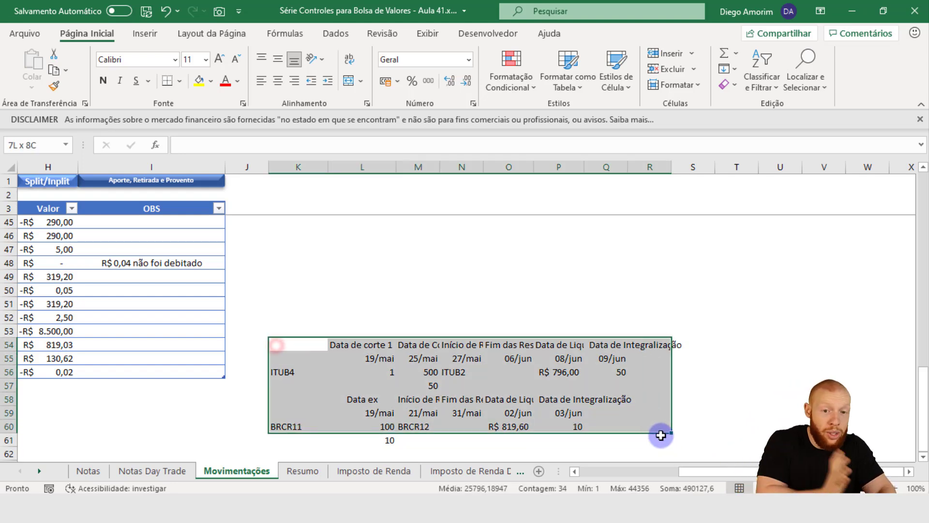
click(654, 428)
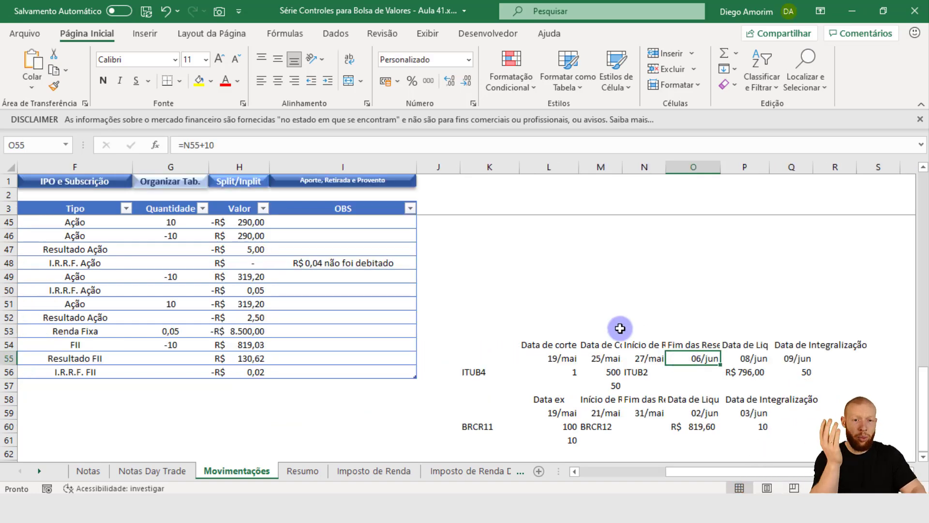
Review the settlement and integralization dates, amount and quantity of the ITUB4 example in columns P and Q.
drag(489, 166, 800, 153)
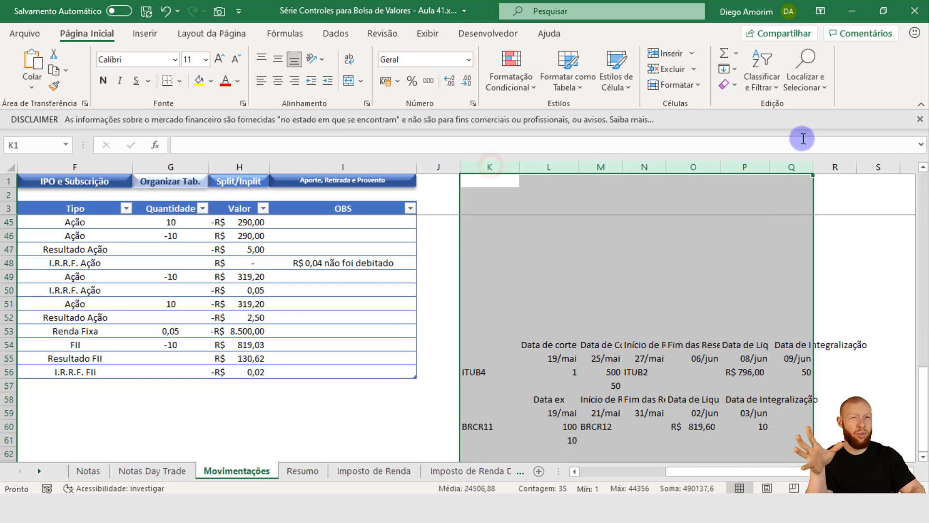
click(625, 362)
drag(744, 167, 774, 179)
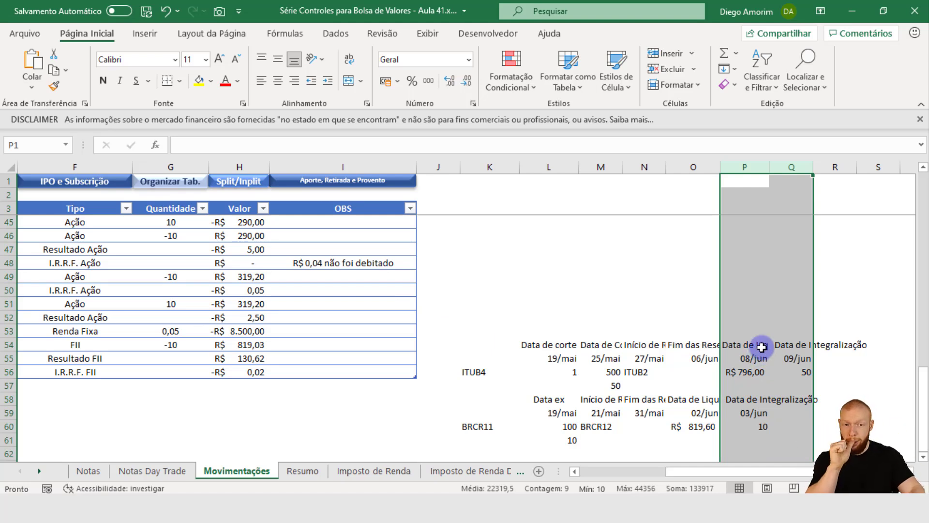
drag(752, 347, 755, 375)
drag(796, 344, 793, 373)
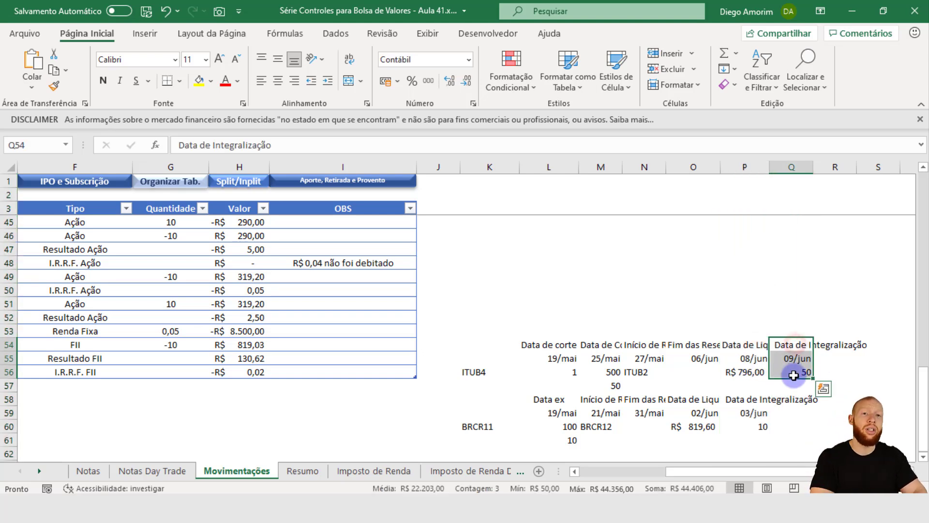
click(761, 376)
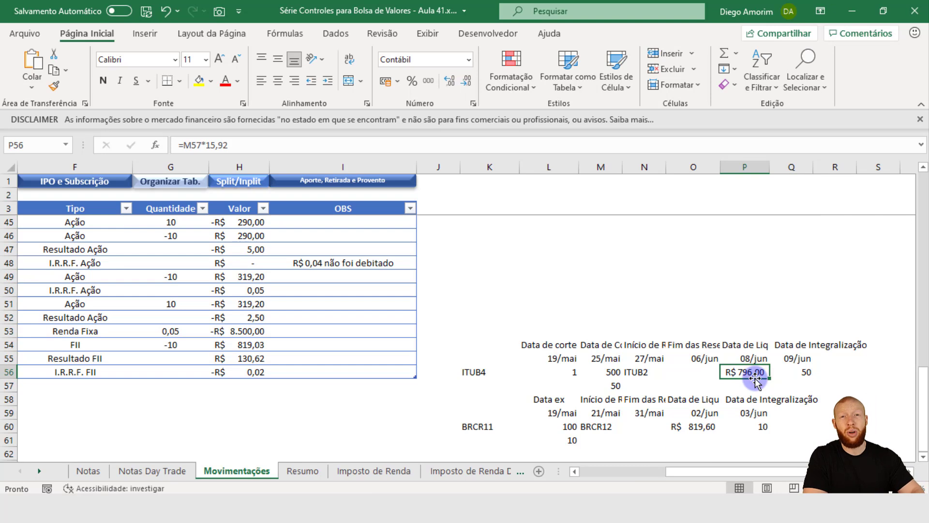
click(803, 369)
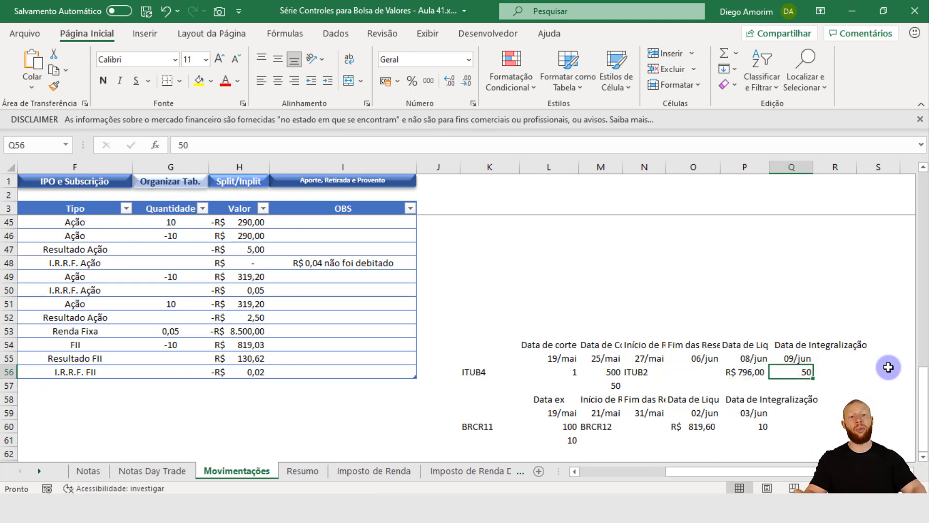
click(741, 371)
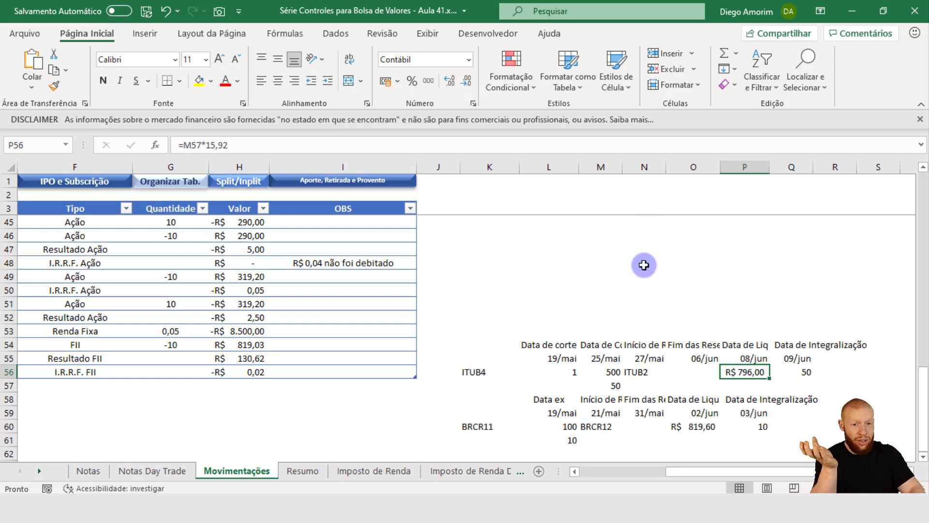
Examine the ITUB4 example's reservation start and end dates and the ITUB2 ticker in columns N and O.
drag(643, 345, 707, 376)
click(648, 372)
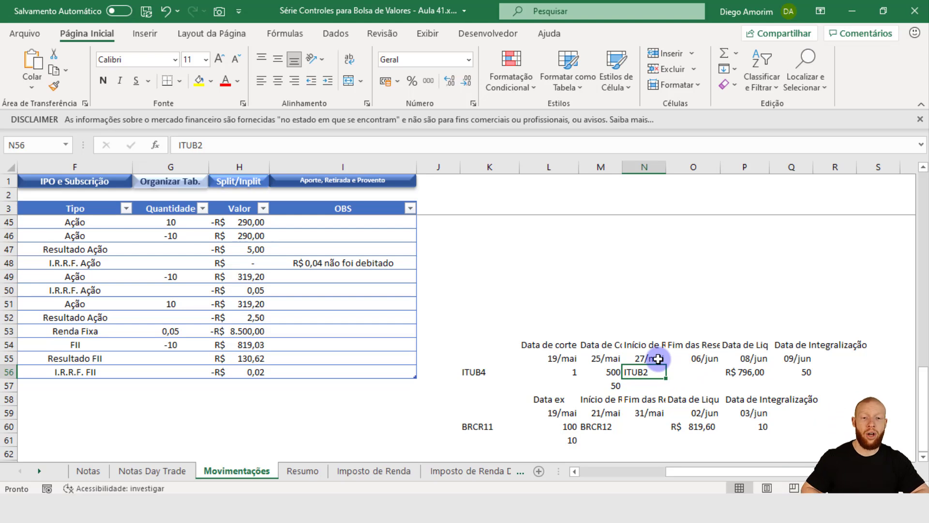
key(ctrl+Left)
key(ctrl+Left)
key(ctrl+Left)
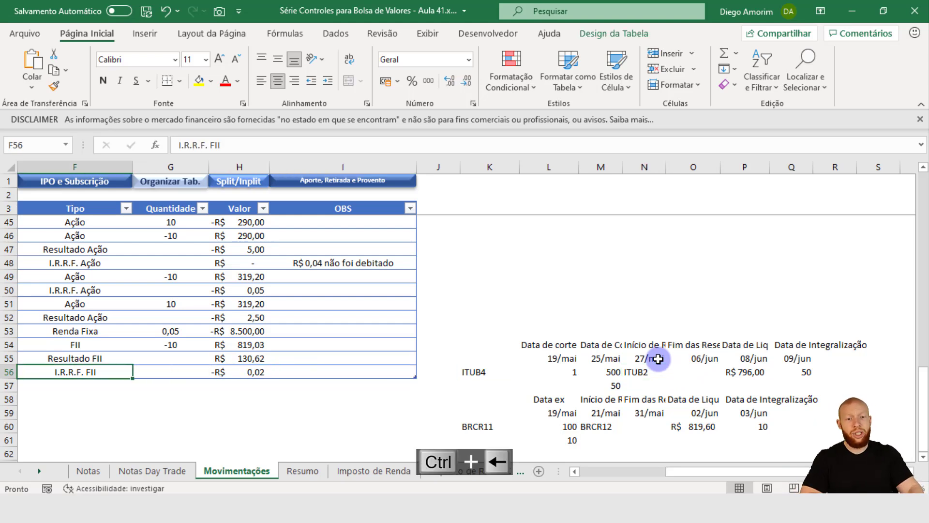
click(652, 372)
drag(646, 344, 652, 369)
click(652, 371)
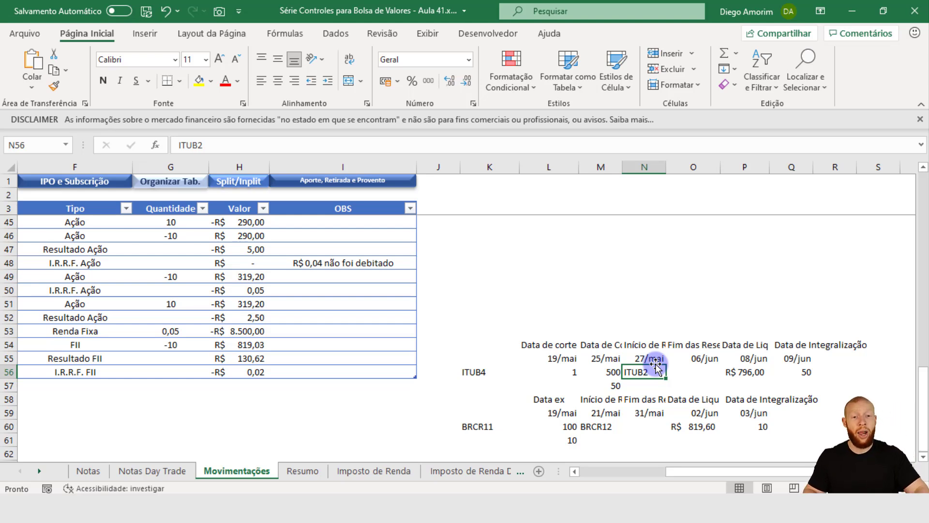
drag(641, 344, 698, 359)
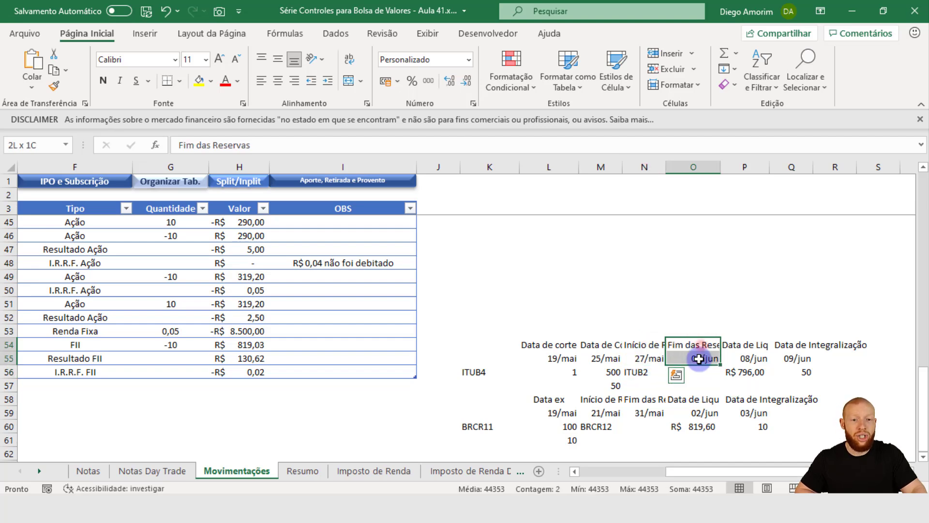
click(649, 372)
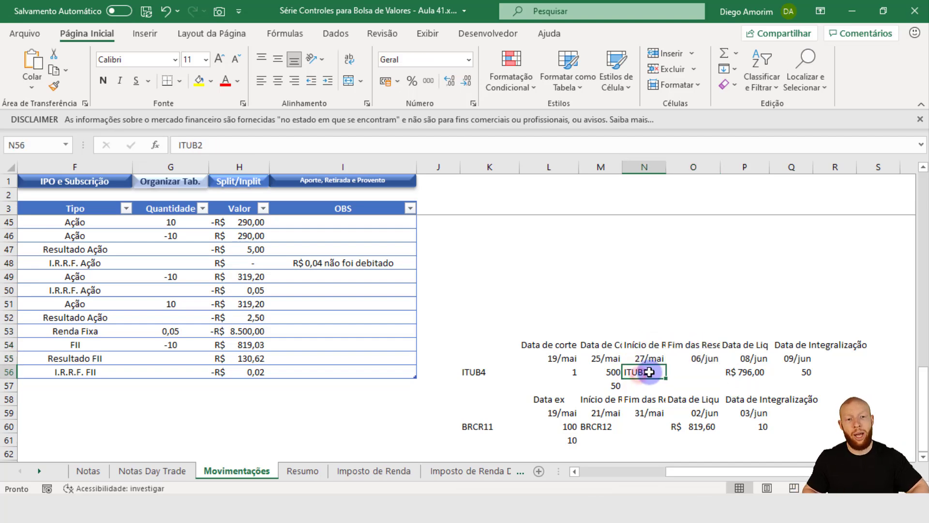
Add two rows to the Movimentações table with IDs 38 and 39 in A57:A58.
key(ctrl+Left)
key(ctrl+Left)
key(ctrl+Left)
key(ctrl+Left)
key(Down)
text(38)
key(Return)
text(39)
Fill the Conta value ABCD down from B56 into B57:B58.
key(Right)
key(Up)
key(Up)
key(shift+Down)
key(shift+Down)
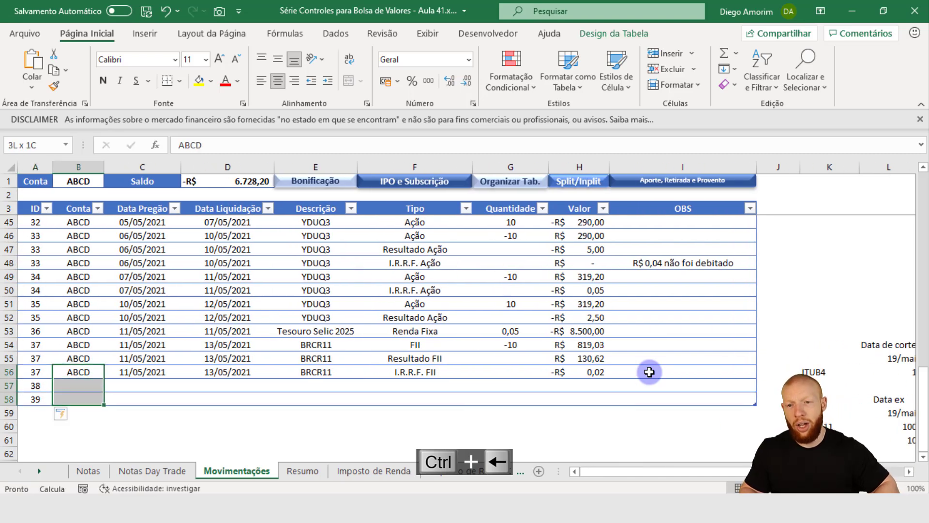
key(ctrl+d)
Enter the Data Pregão values 27/05 in C57 and 6/6 in C58, and save the workbook.
key(Down)
key(Right)
text(27/05)
key(Return)
text(6/6)
key(Tab)
key(ctrl+b)
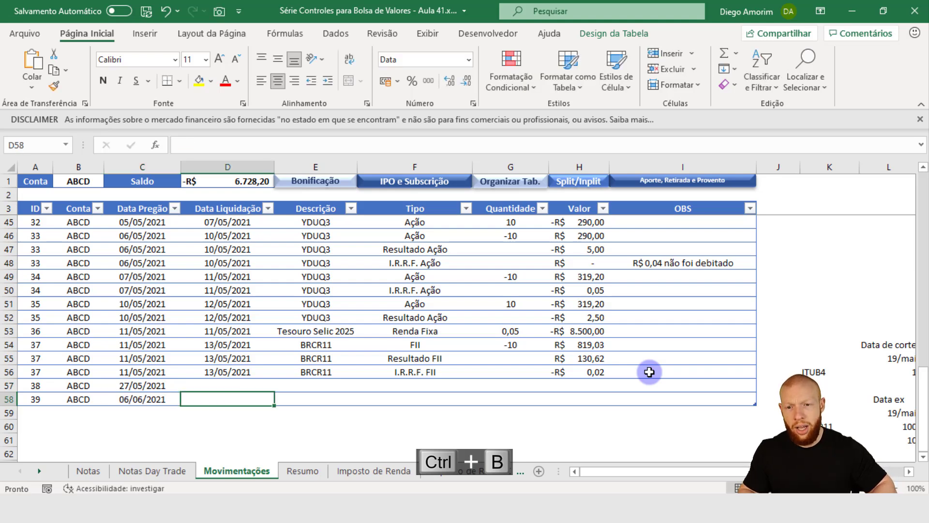
Copy the two dates in C57:C58 into Data Liquidação cells D57:D58.
key(Left)
key(Up)
key(shift+Down)
key(shift+Right)
key(ctrl+r)
Enter ITUB2 as the Descrição in E57 and fill it down to E58.
key(Right)
key(Right)
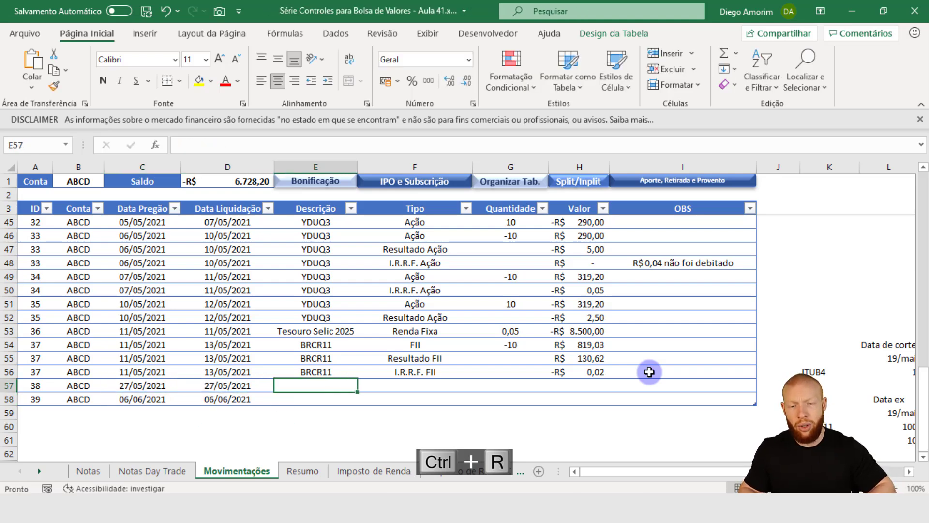
text(itu)
key(BackSpace)
key(BackSpace)
key(BackSpace)
key(BackSpace)
text(ITUB2)
key(Return)
key(ctrl+d)
Enter Opção as the Tipo in F57 and fill it down to F58.
key(Up)
key(Right)
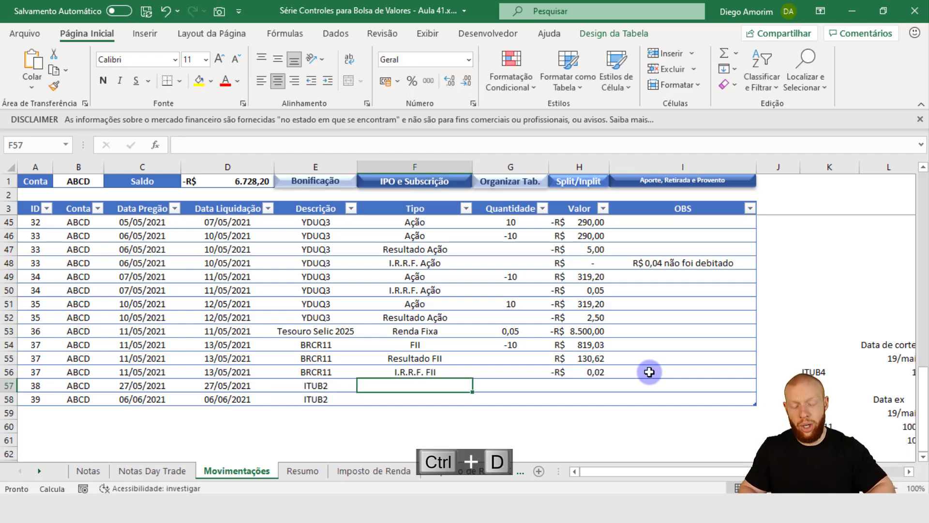
text(Opaç)
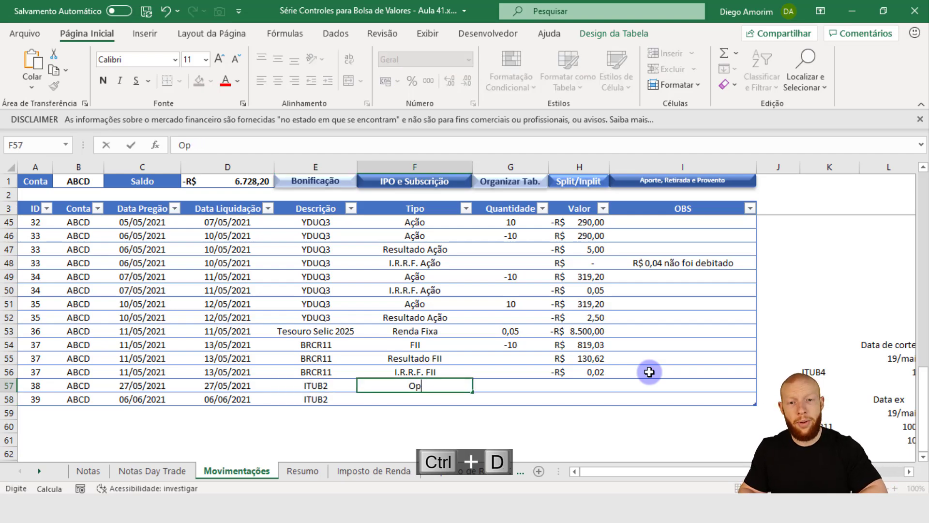
text(ão)
key(Return)
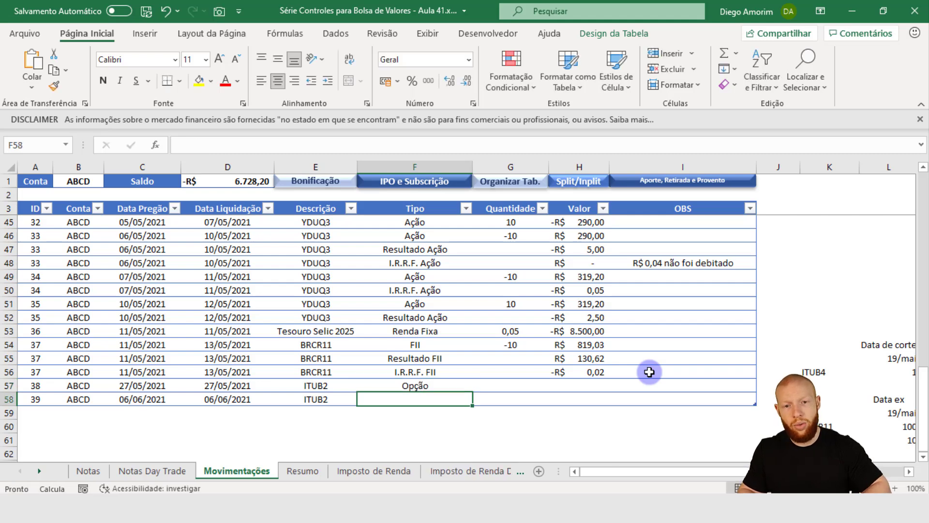
key(ctrl+d)
Enter the Quantidade 50 in G57 for the 27/05/2021 ITUB2 row.
key(Up)
key(Right)
key(Up)
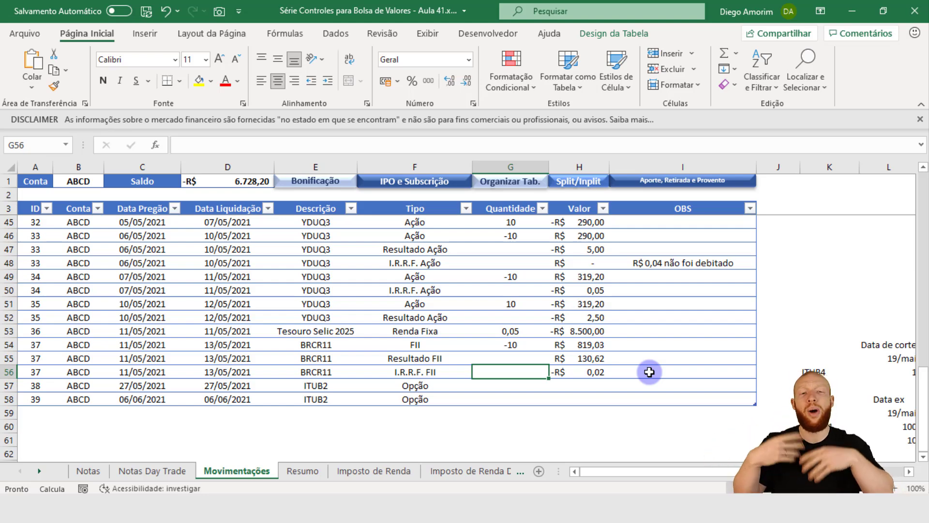
key(Down)
key(Left)
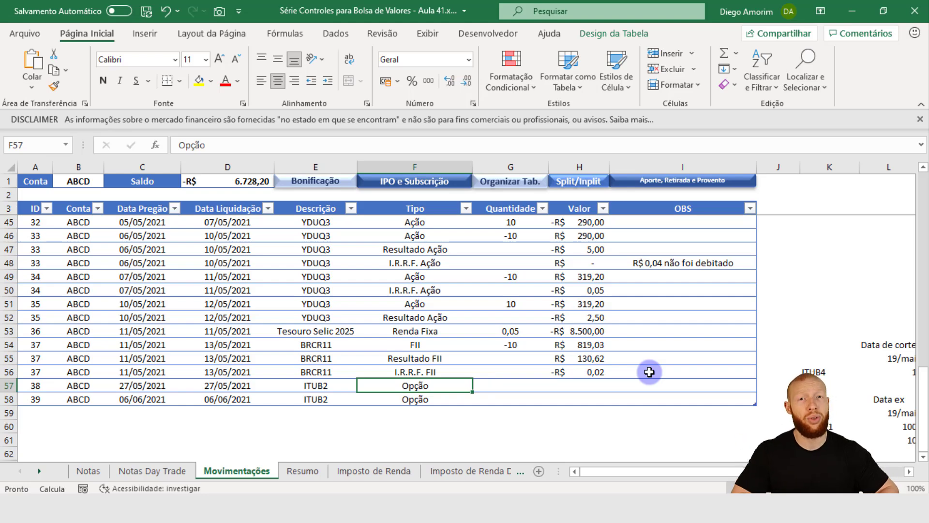
key(Right)
text(50)
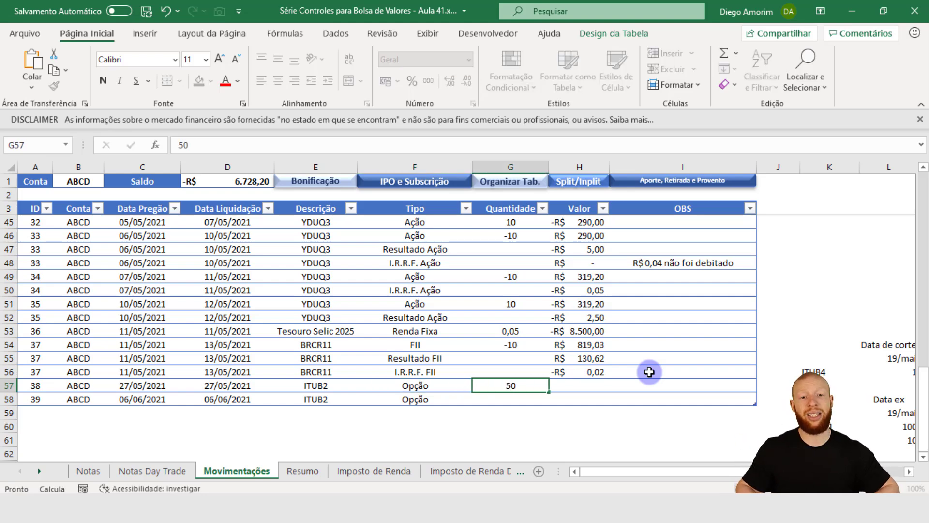
key(Right)
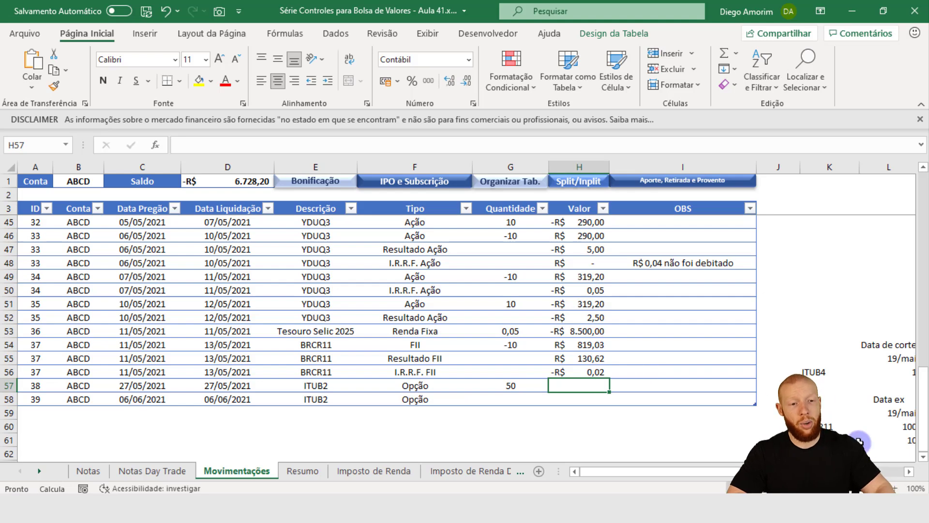
Check the quantity against the ITUB4 example in M57 and enter 0 as the Valor in H57.
click(906, 473)
click(906, 473)
click(861, 380)
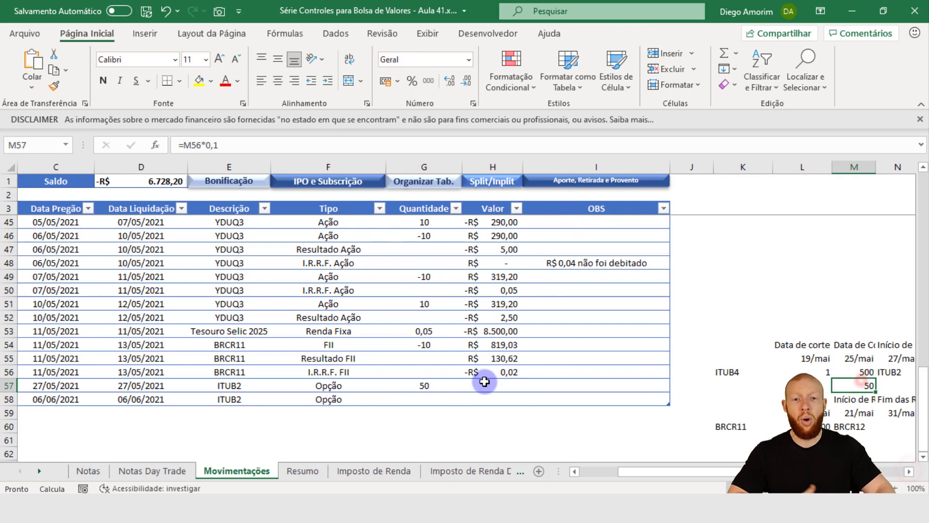
click(424, 377)
click(424, 387)
click(490, 386)
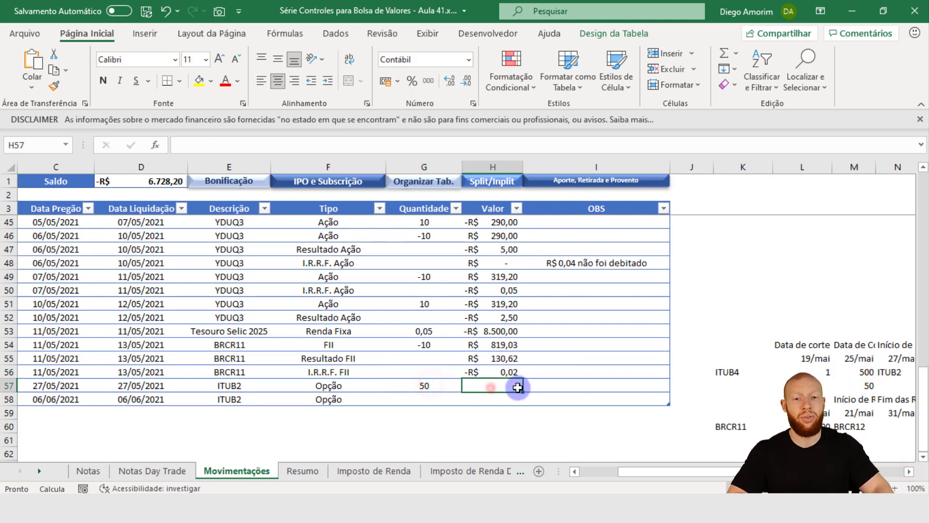
text(0)
key(Return)
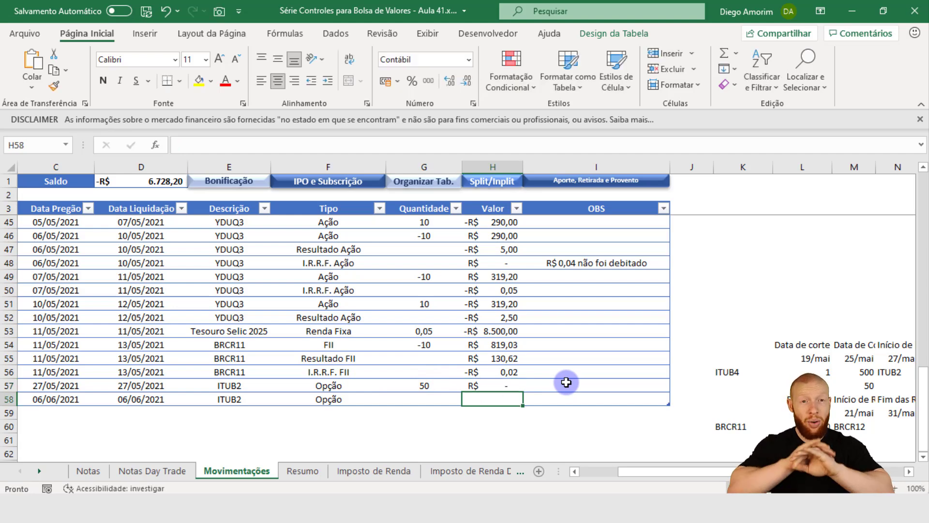
Set the 06/06/2021 ITUB2 row's Quantidade to -50 and its Valor to 0.
key(Left)
text(-50)
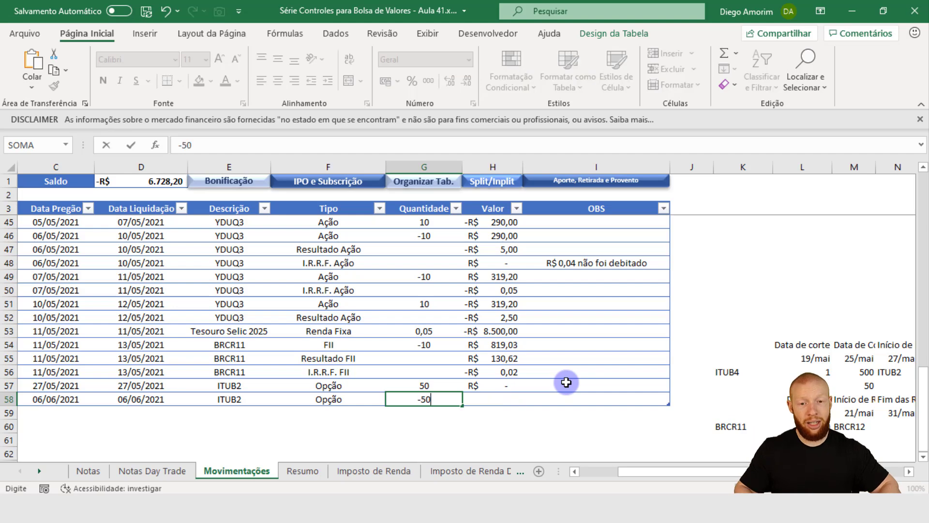
key(Right)
key(Up)
Review the two ITUB2 option entries in rows 57 and 58 of the Movimentações table.
key(Left)
key(Left)
key(Right)
key(ctrl+shift+Down)
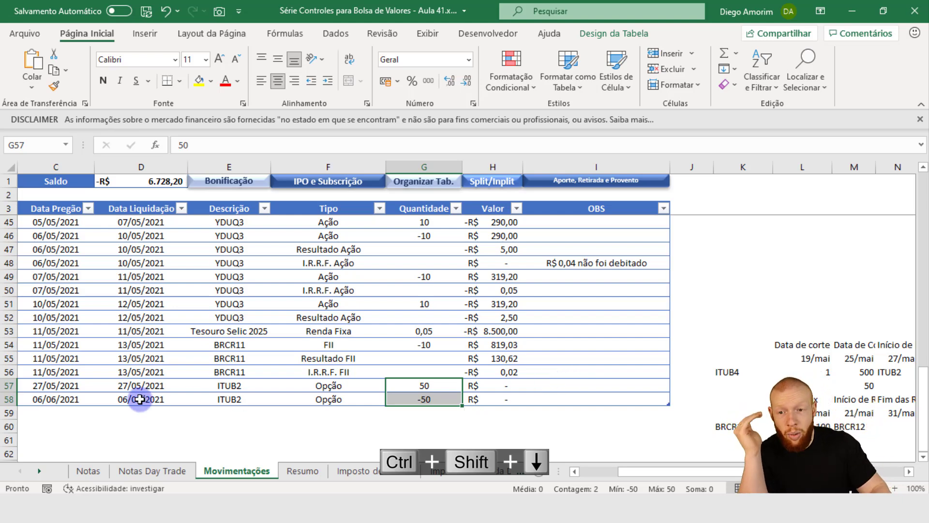
drag(56, 386, 659, 398)
click(620, 394)
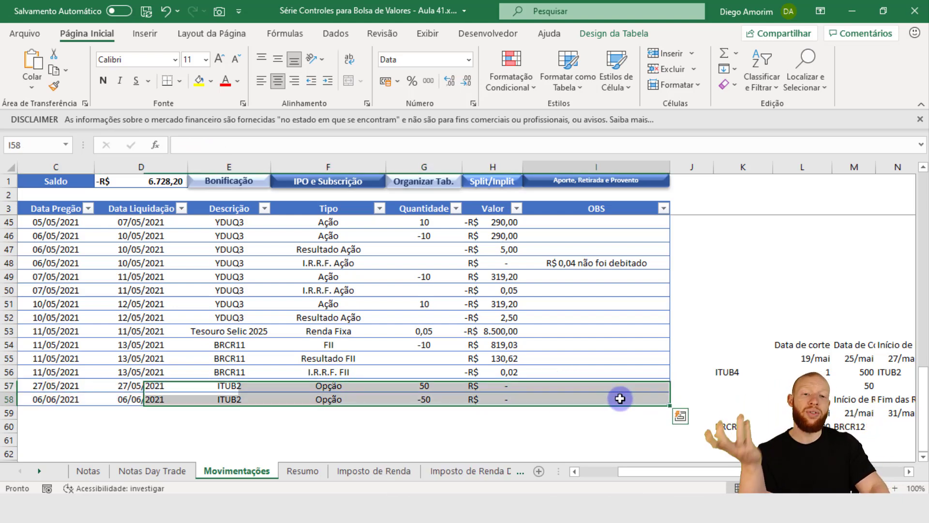
key(ctrl+Left)
key(ctrl+Left)
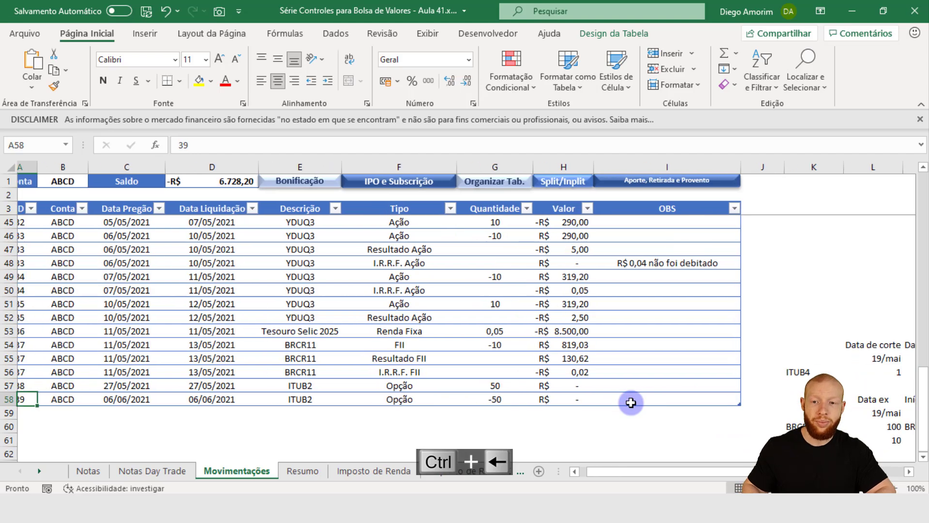
key(ctrl+shift+Right)
key(ctrl+shift+Right)
key(Up)
key(ctrl+shift+Right)
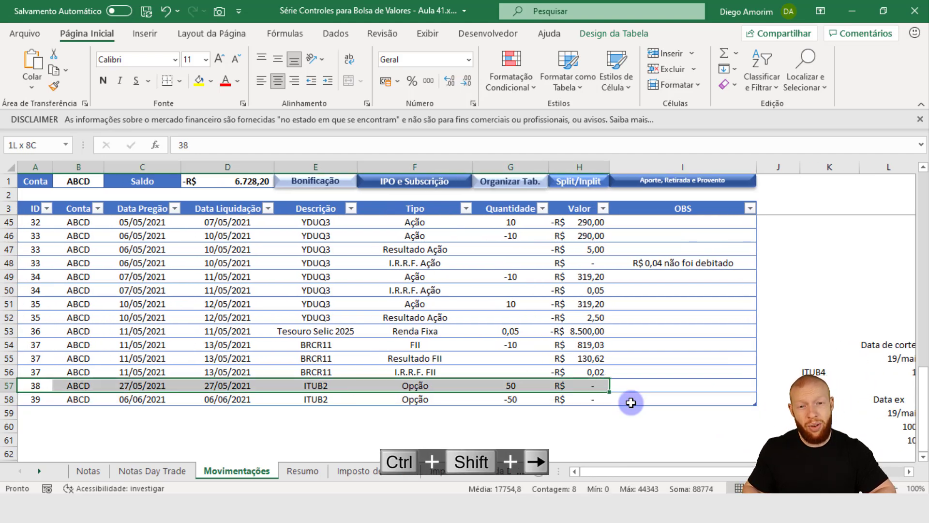
key(ctrl+shift+Right)
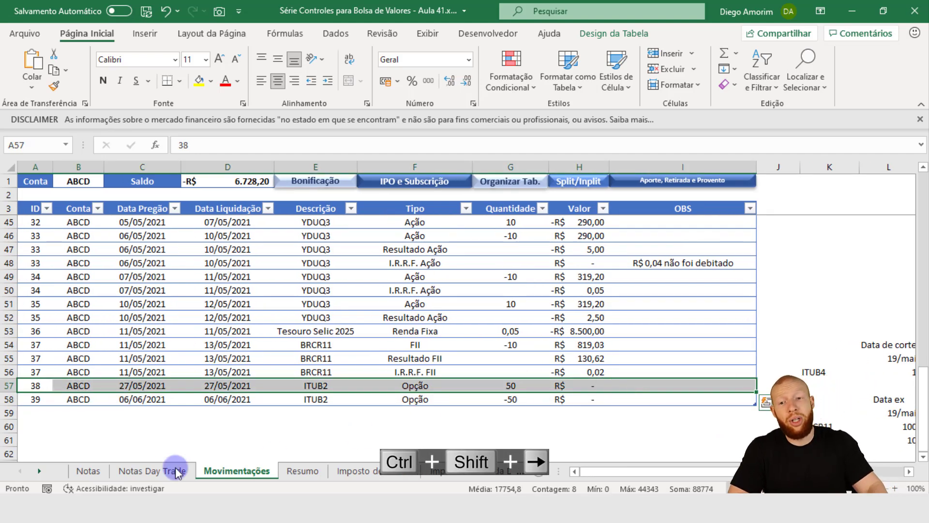
Examine the Notas sheet's empty row 22 and its columns from Nota through the fee columns.
click(95, 470)
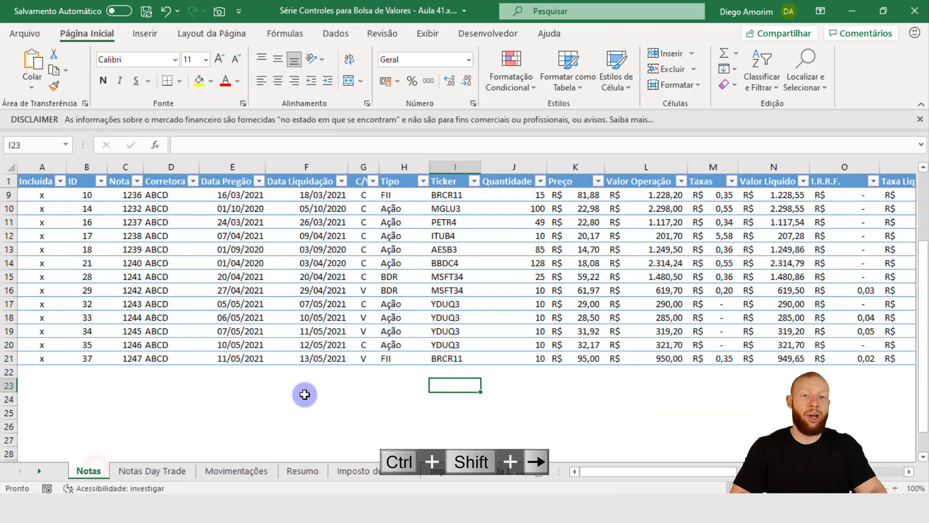
drag(115, 373, 892, 383)
drag(738, 471, 481, 468)
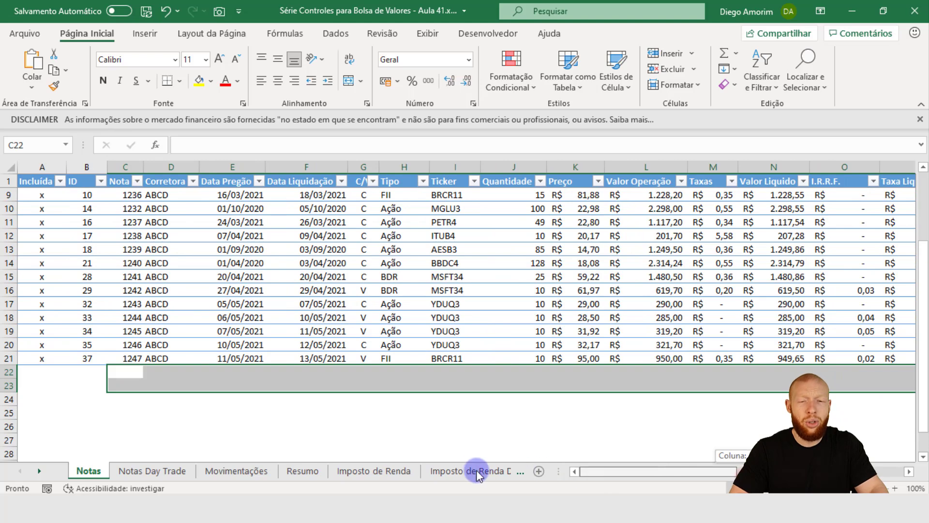
click(394, 372)
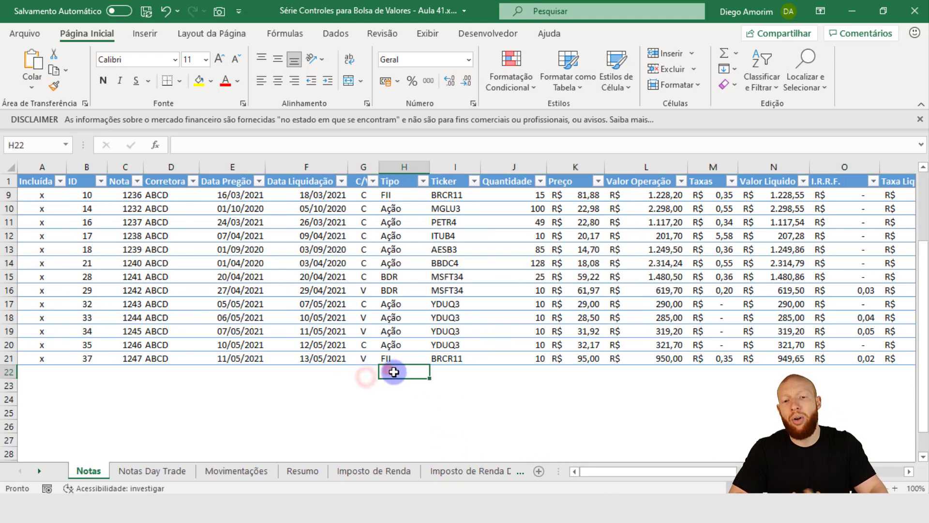
click(363, 373)
click(466, 374)
drag(540, 372, 871, 371)
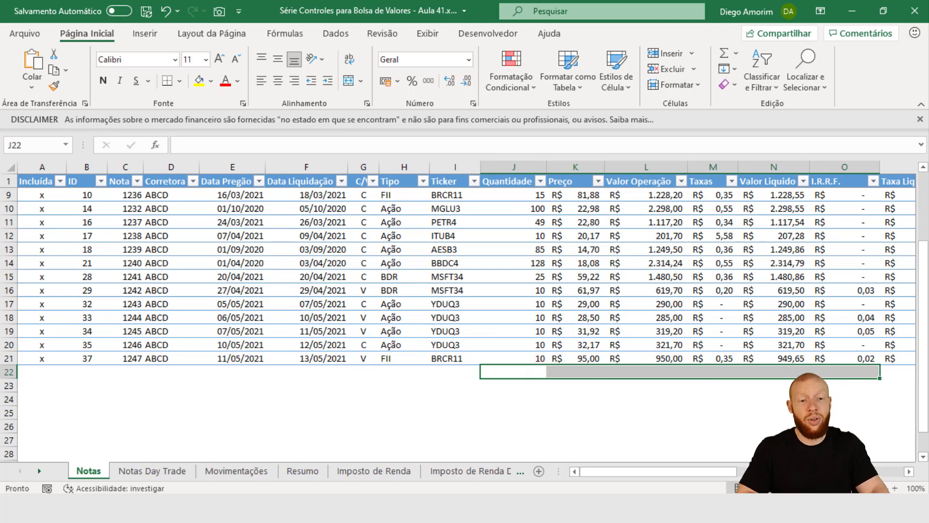
drag(700, 474, 712, 474)
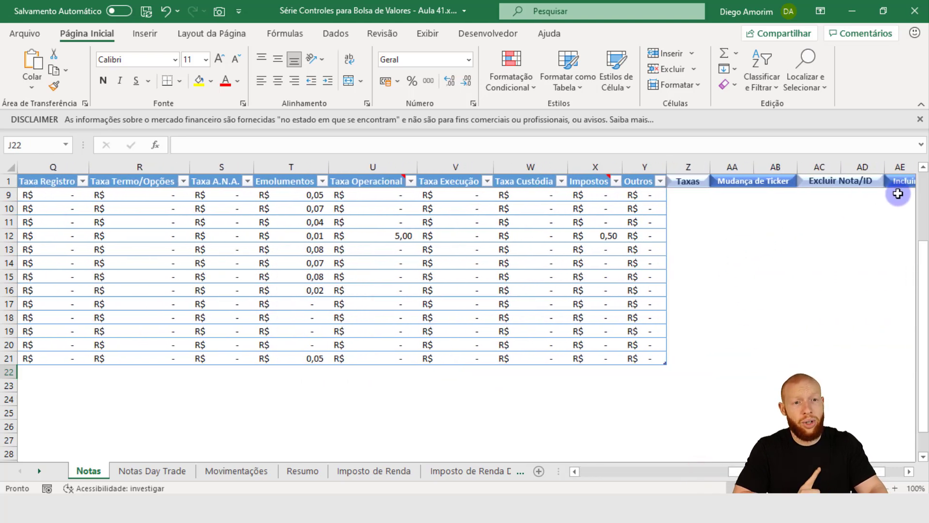
Delete the 06/06/2021 ITUB2 entry with ID 39 from the Movimentações table.
click(152, 472)
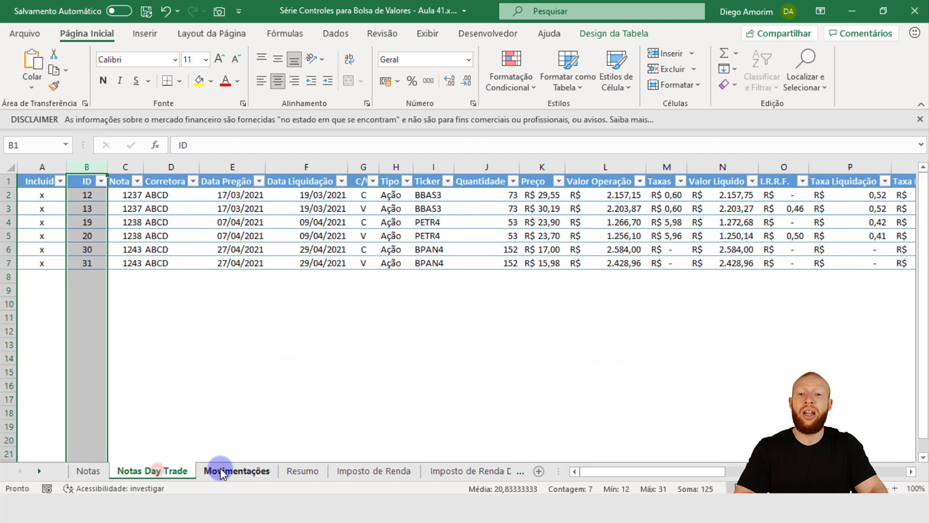
click(221, 472)
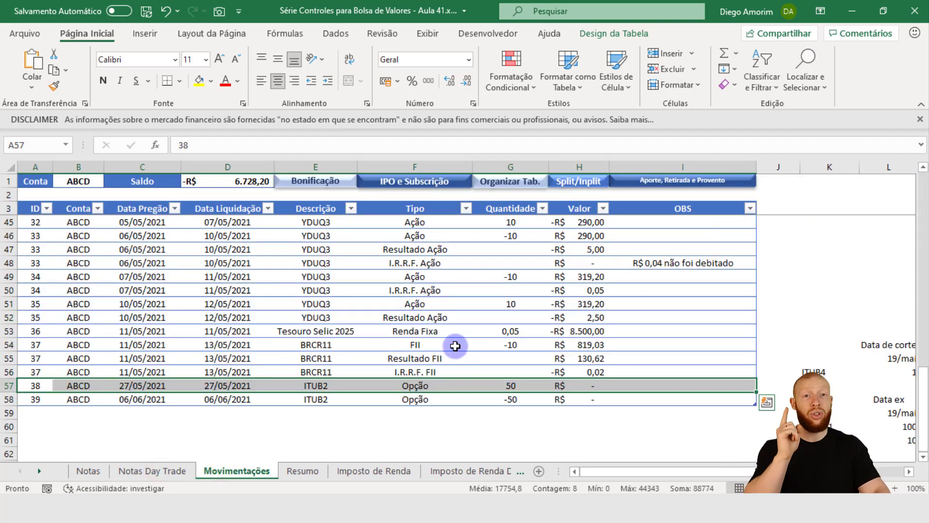
click(32, 398)
key(shift+space)
key(ctrl+minus)
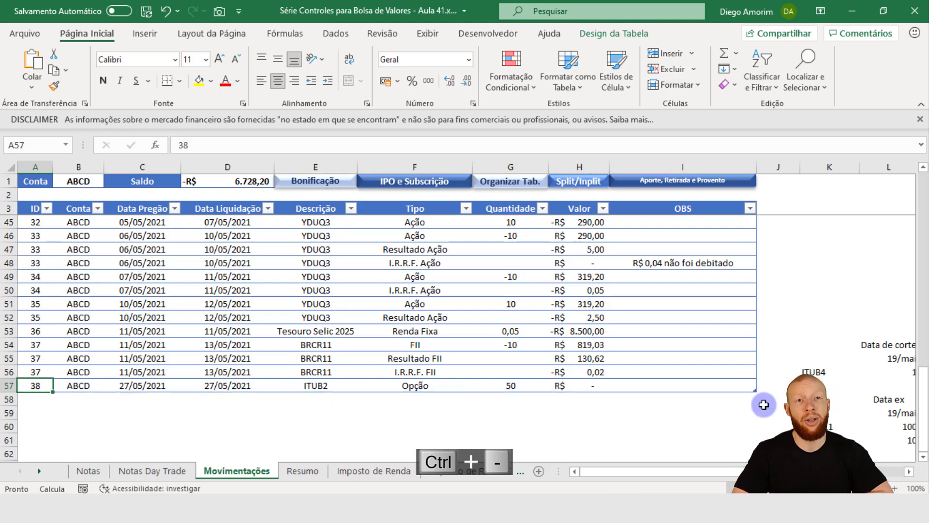
Enter -30 as the Quantidade in empty row 58 of Movimentações and look over the Notas sheet.
click(90, 472)
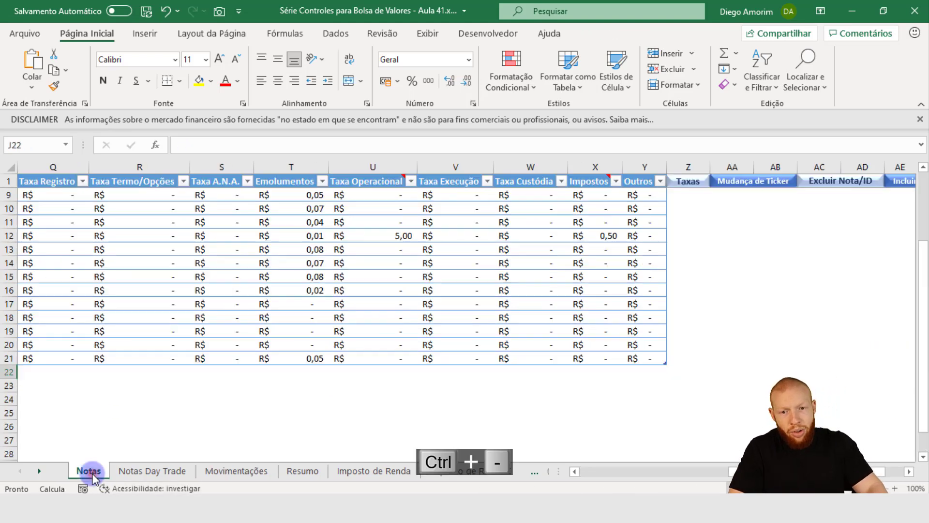
click(216, 471)
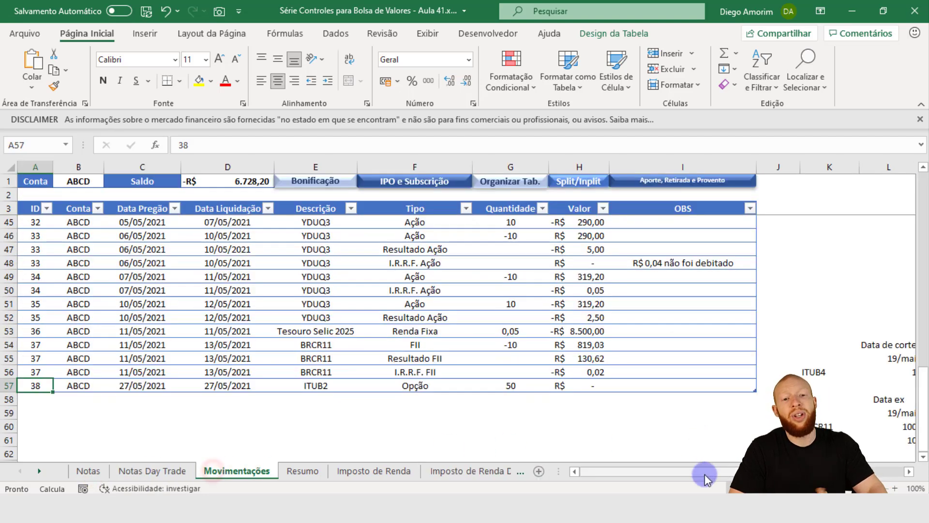
drag(705, 474, 616, 465)
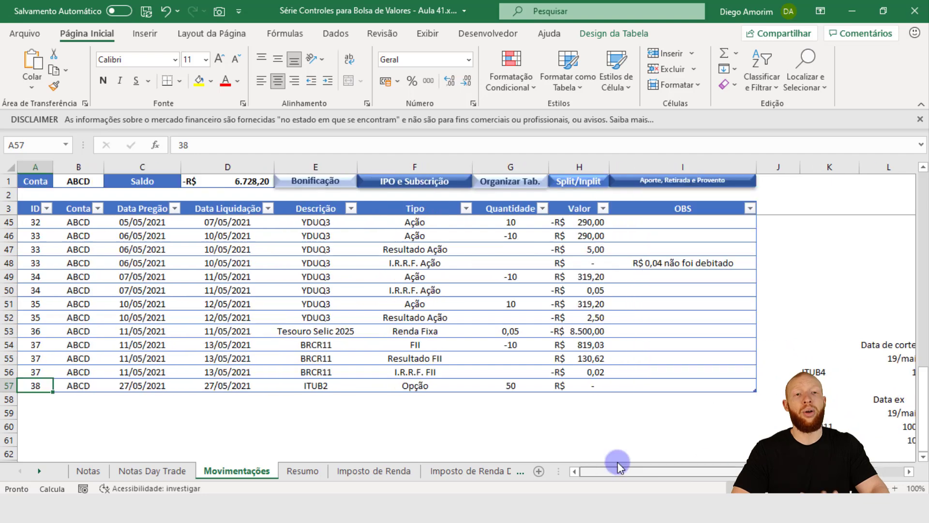
click(502, 401)
text(-30)
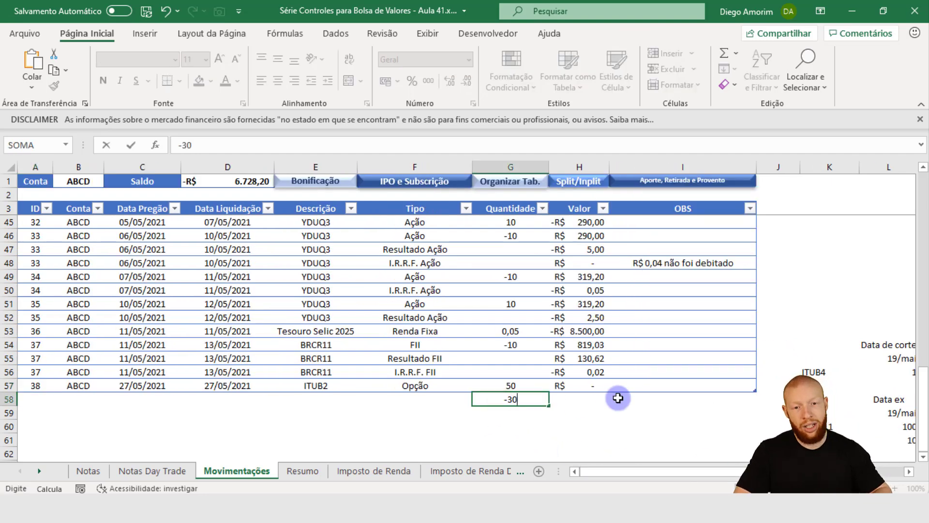
key(Return)
click(88, 471)
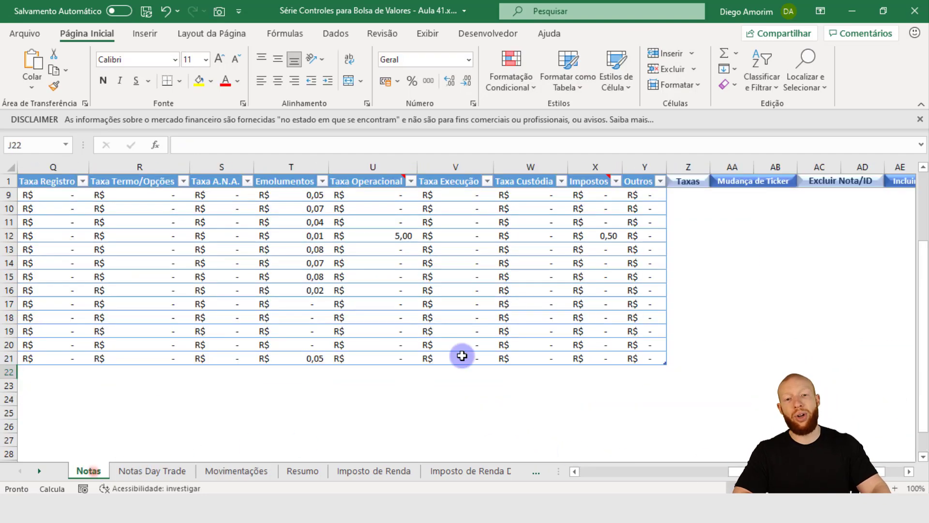
click(218, 471)
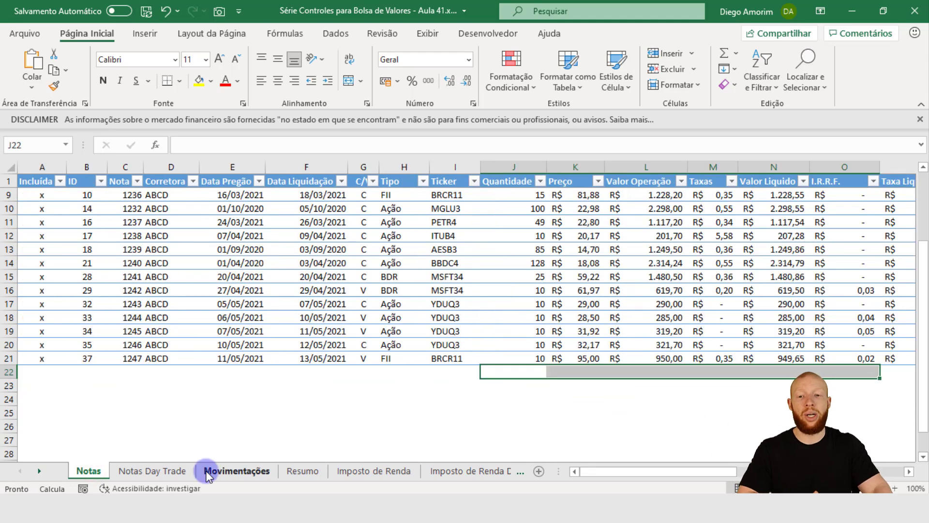
Fill row 58 of Movimentações with a copy of the ITUB2 option entry above and set both dates to 06/06/2021.
click(514, 399)
text(-20)
key(ctrl+Left)
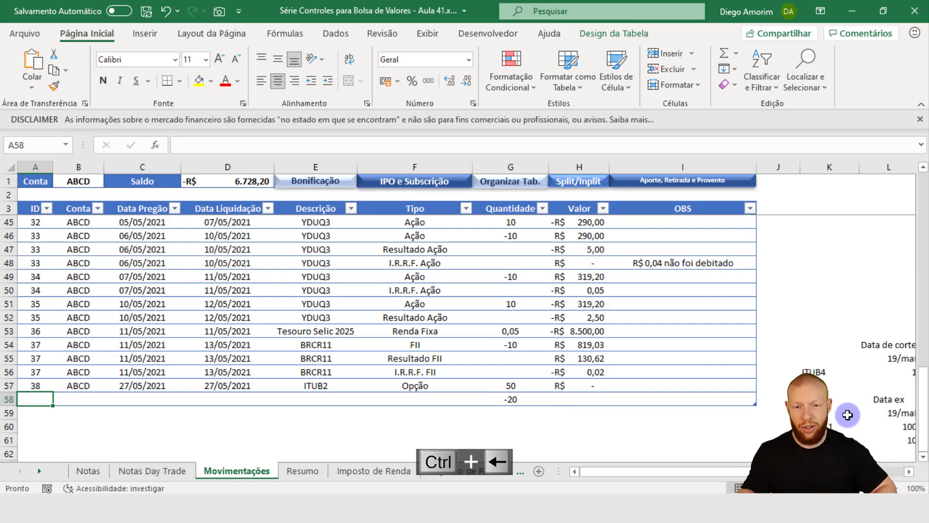
key(ctrl+shift+Right)
key(ctrl+d)
key(Right)
key(Right)
text(6/6)
key(Tab)
text(6/6)
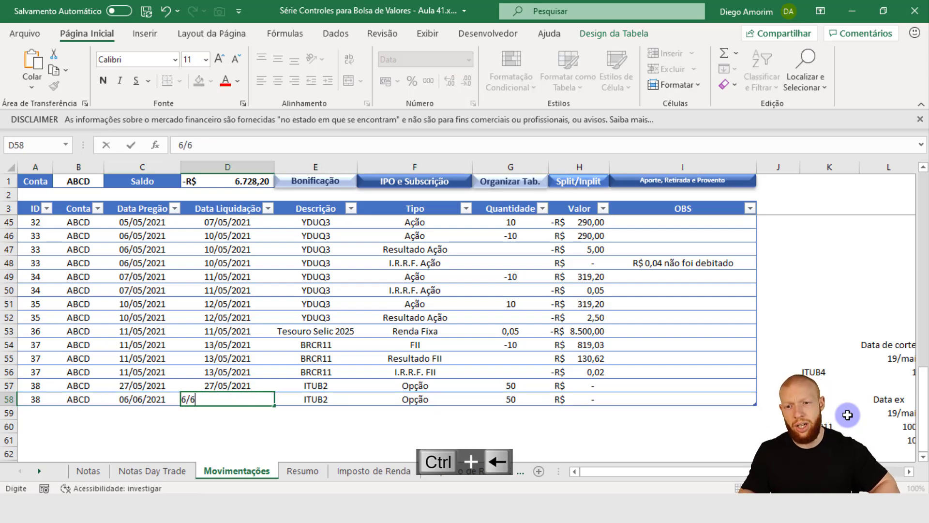
Set the ID of the 06/06/2021 ITUB2 entry to 39 and its Quantidade to -20.
key(ctrl+Left)
text(39)
key(Tab)
key(ctrl+Right)
key(Left)
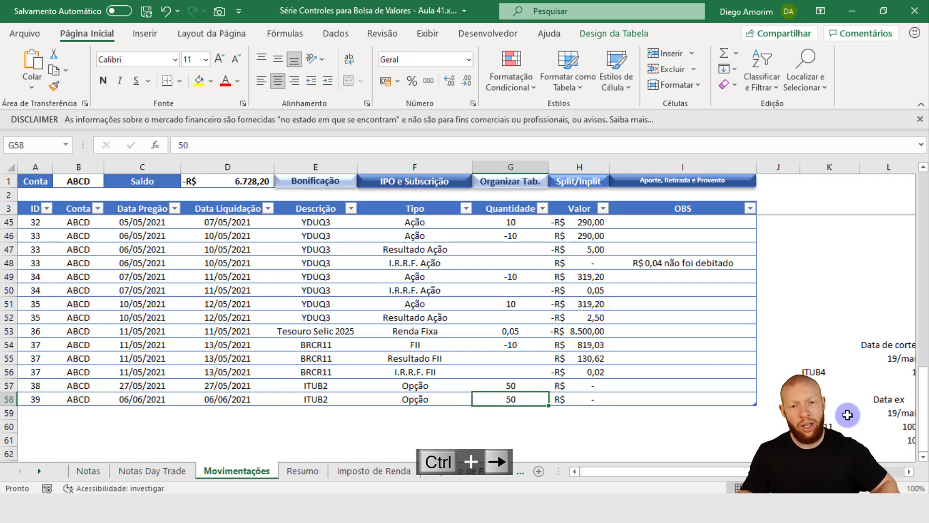
key(Tab)
Insert a table row above the 06/06/2021 entry and fill it with a copy of the 27/05/2021 ITUB2 entry.
key(shift+space)
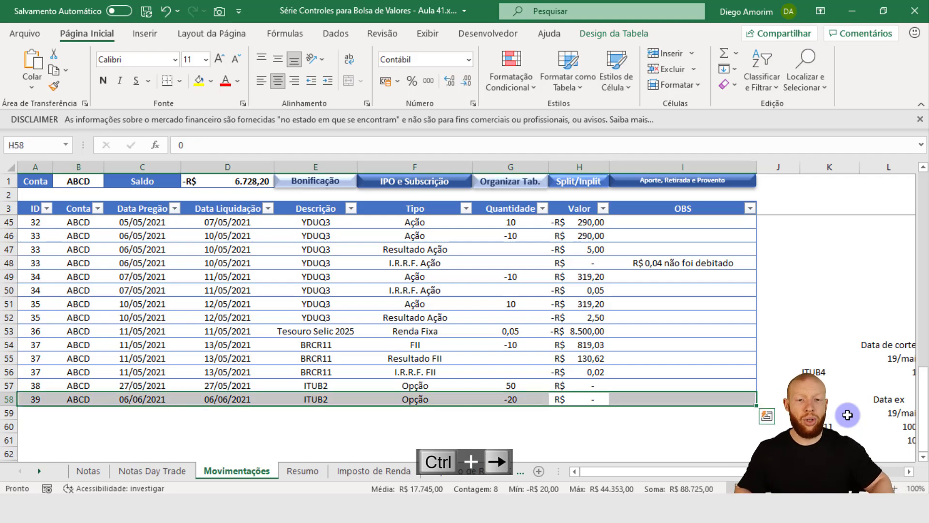
key(ctrl+plus)
key(Left)
key(Left)
key(ctrl+Left)
key(ctrl+shift+Right)
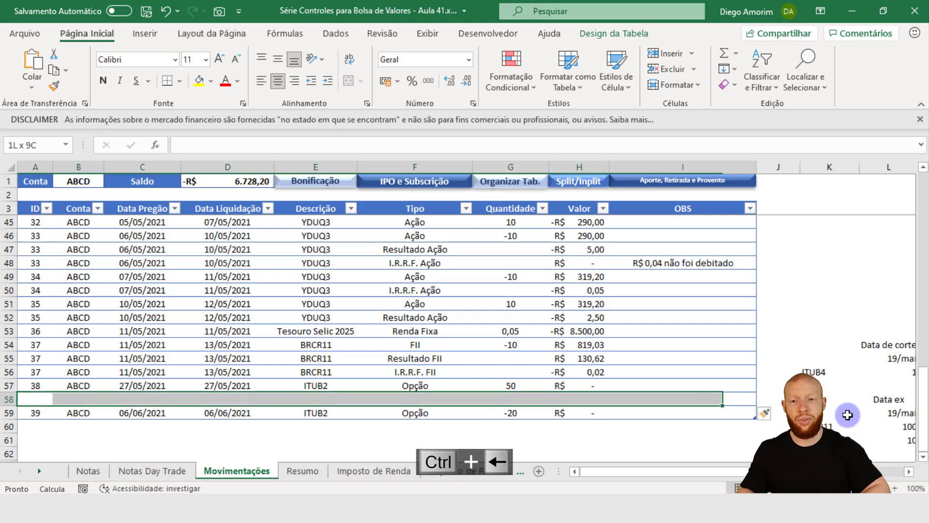
key(ctrl+d)
Number the ITUB2 entries in rows 58 and 59 with IDs 39 and 40.
key(Up)
key(Down)
key(Right)
key(Left)
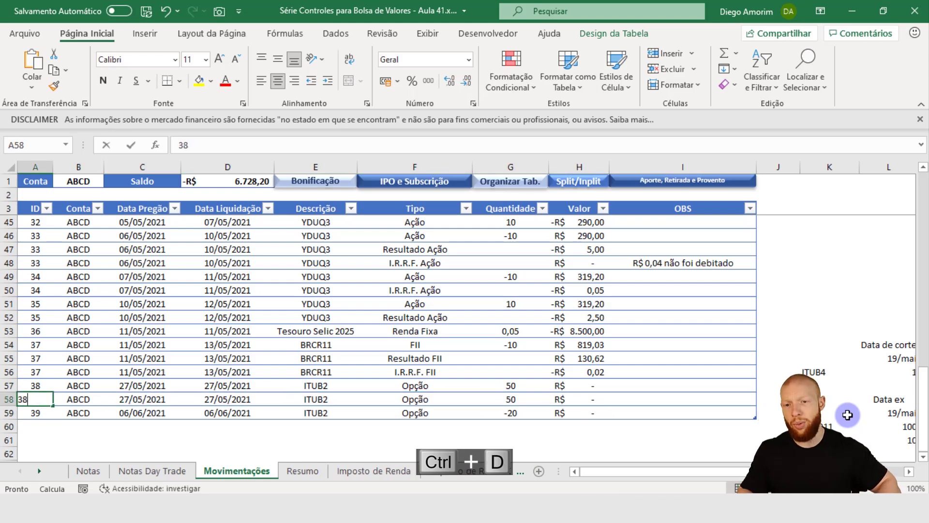
text(39)
key(Return)
text(40)
key(Tab)
Set both dates of the ITUB2 entry in row 58 to 28/05/2021 and its Quantidade to -30.
key(Up)
key(Right)
text(28/05)
key(ctrl+Return)
key(ctrl+c)
key(Right)
key(ctrl+v)
key(Right)
key(Right)
key(Right)
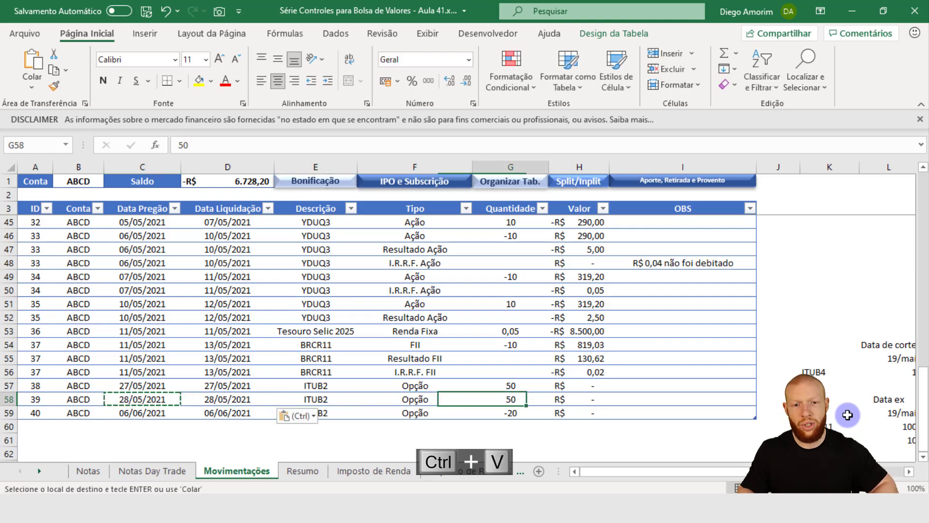
text(-30)
key(Tab)
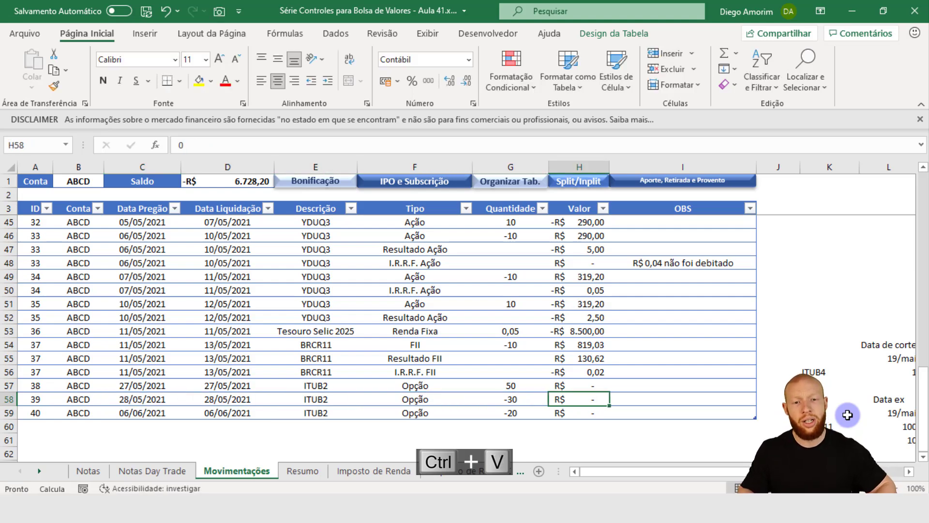
Insert a table row above the ID 40 entry and duplicate the 28/05/2021 ITUB2 entry into it.
key(Down)
key(shift+space)
key(ctrl+plus)
key(Up)
key(ctrl+Left)
key(shift+space)
key(shift+Down)
key(ctrl+d)
key(Down)
key(Down)
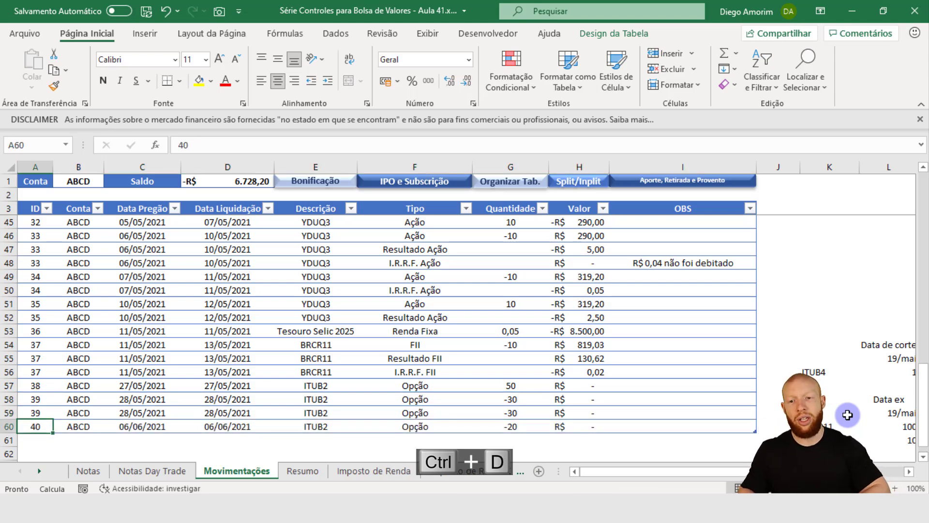
Insert another row at row 60 and copy the ID 39 entry down into it as a third ID 39 line.
key(shift+space)
key(ctrl+plus)
key(Up)
key(shift+space)
key(shift+Down)
key(ctrl+d)
Set the Tipo of row 59 to Resultado Opção and of row 60 to I.R.R.F. Opção.
key(Down)
key(Up)
key(Right)
key(Right)
key(Right)
key(Right)
key(Right)
text(Re)
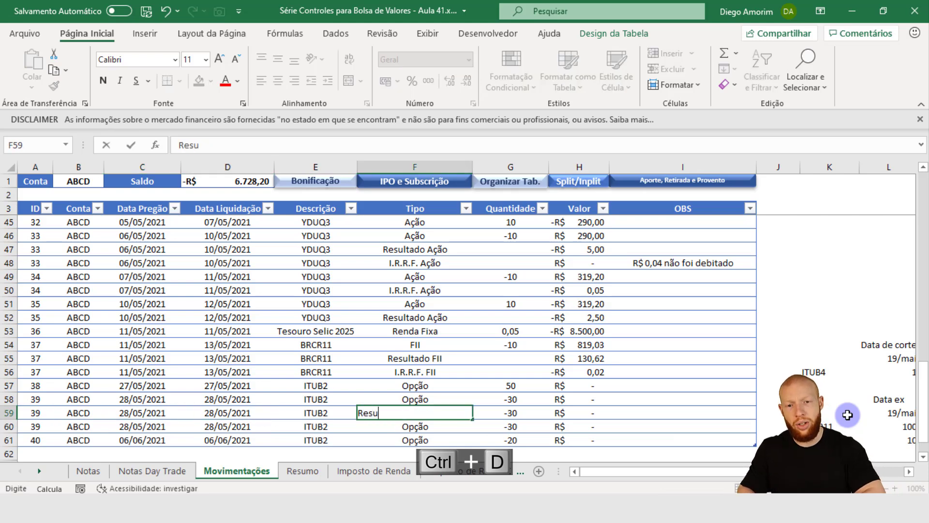
text(sultado Opção)
key(Return)
text(I.R.R.F.)
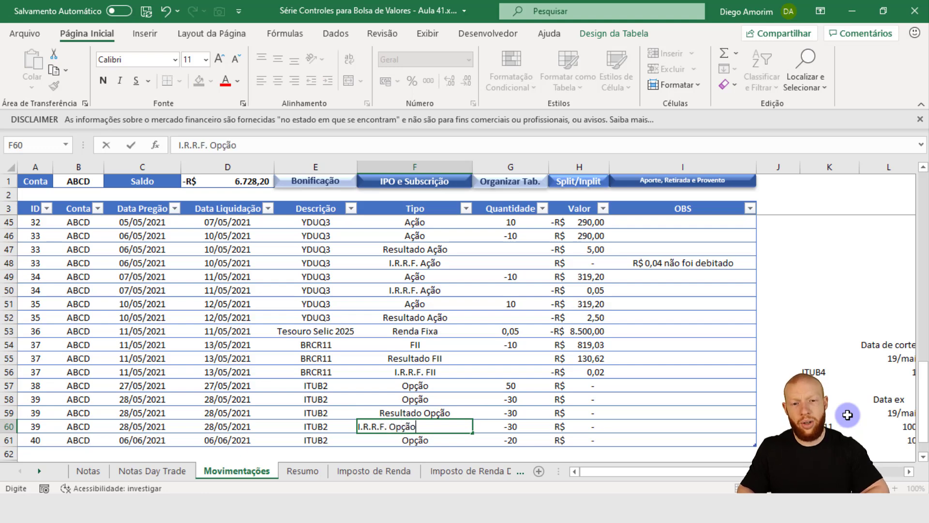
key(Right)
Enter 5 as the Valor of the Resultado Opção row and -0,02 for the I.R.R.F. Opção row.
key(Up)
key(Up)
key(Right)
key(Down)
text(5)
key(Return)
text(-R$ )
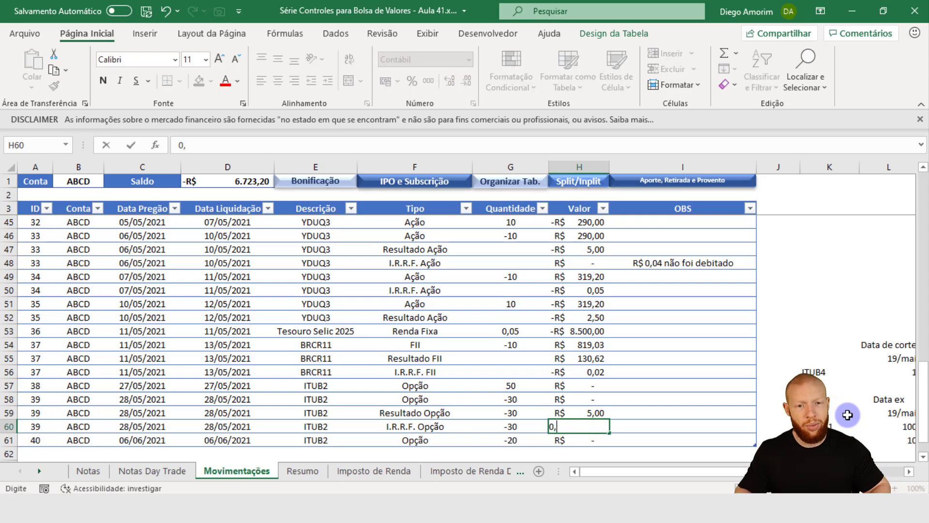
text(0,02)
key(Up)
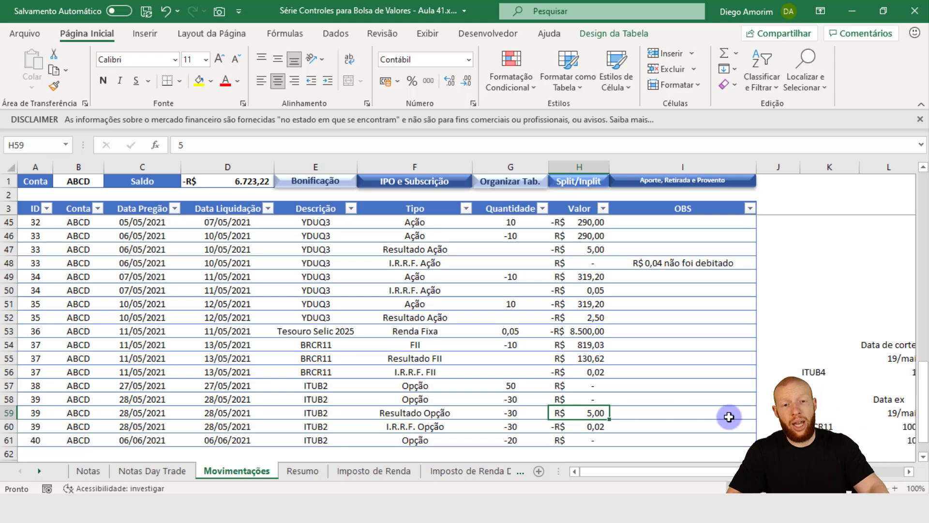
Review the quantities and date of the ITUB2 option rows against the end-of-reservation date in the ITUB4 example.
click(508, 384)
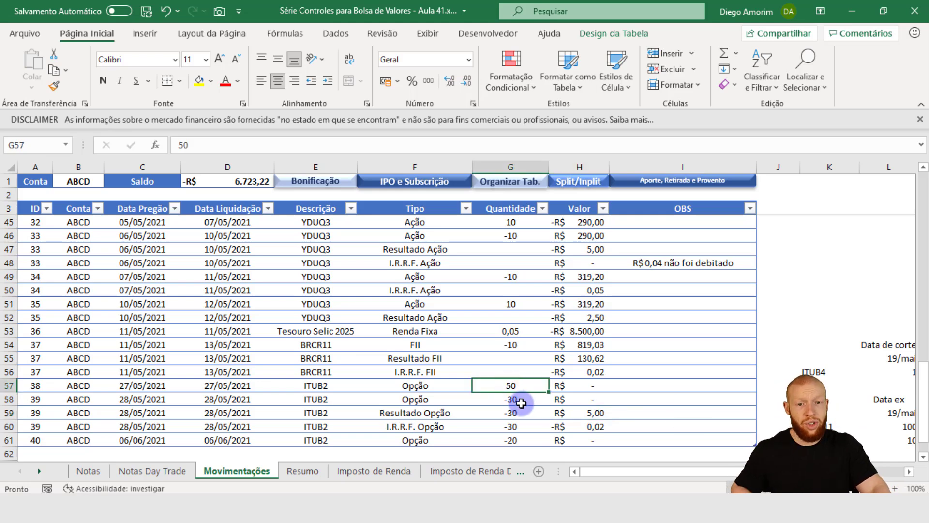
click(519, 402)
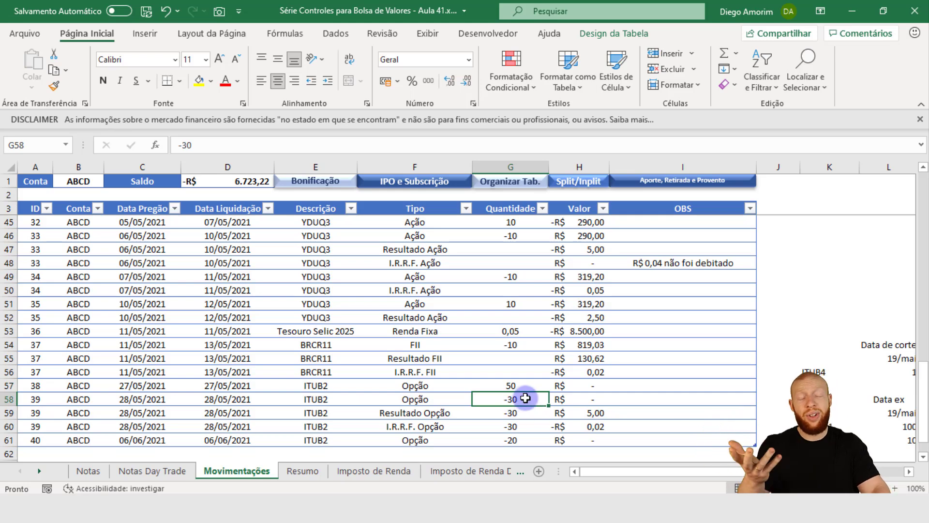
click(9, 440)
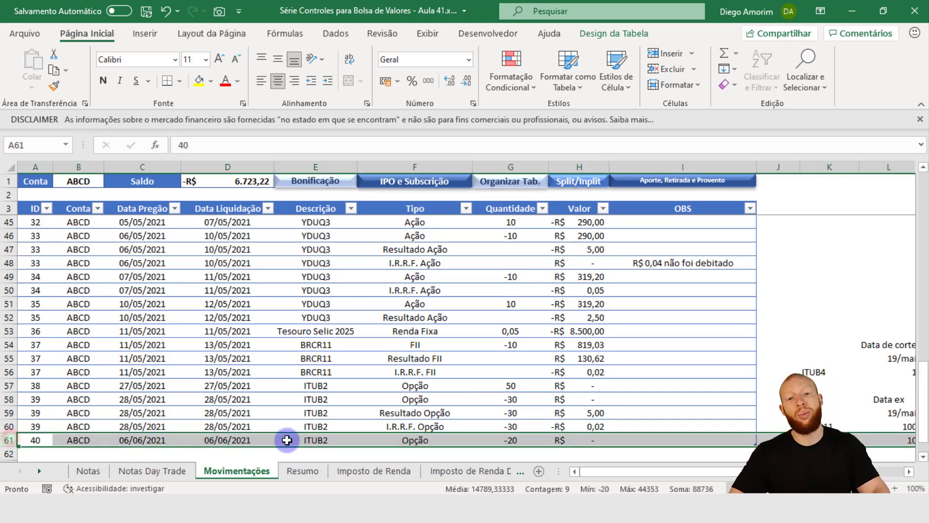
click(515, 400)
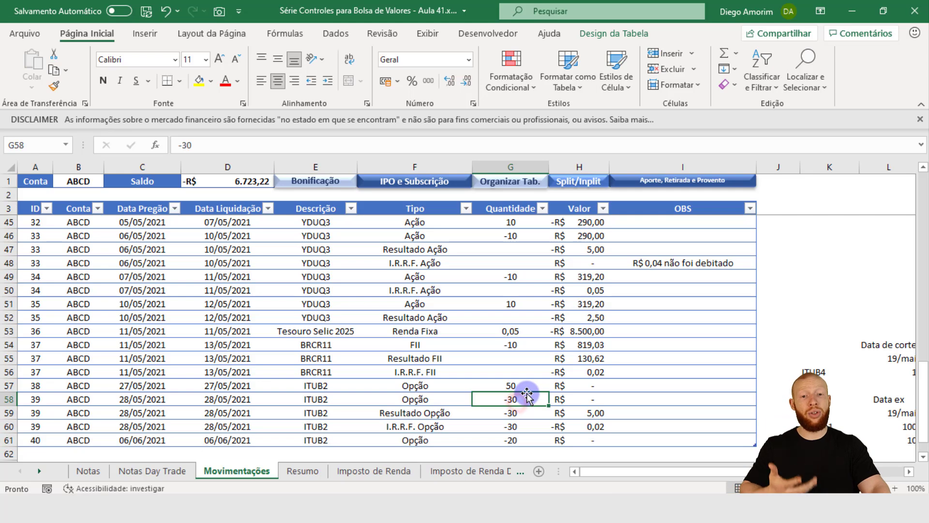
click(521, 385)
click(511, 439)
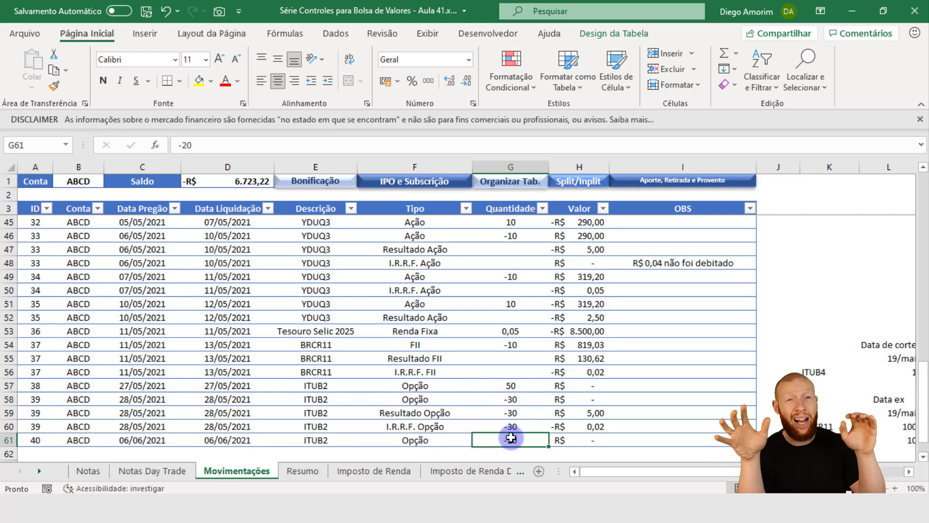
click(144, 440)
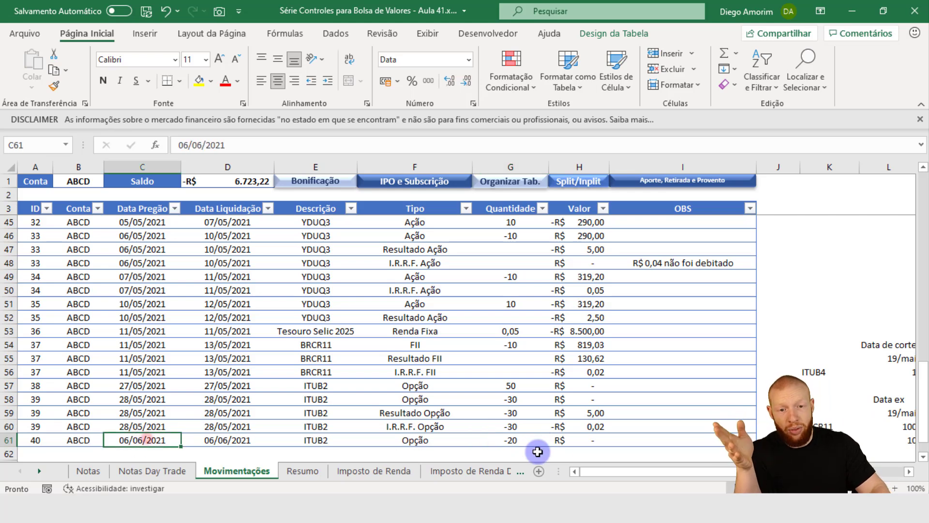
drag(630, 477, 724, 474)
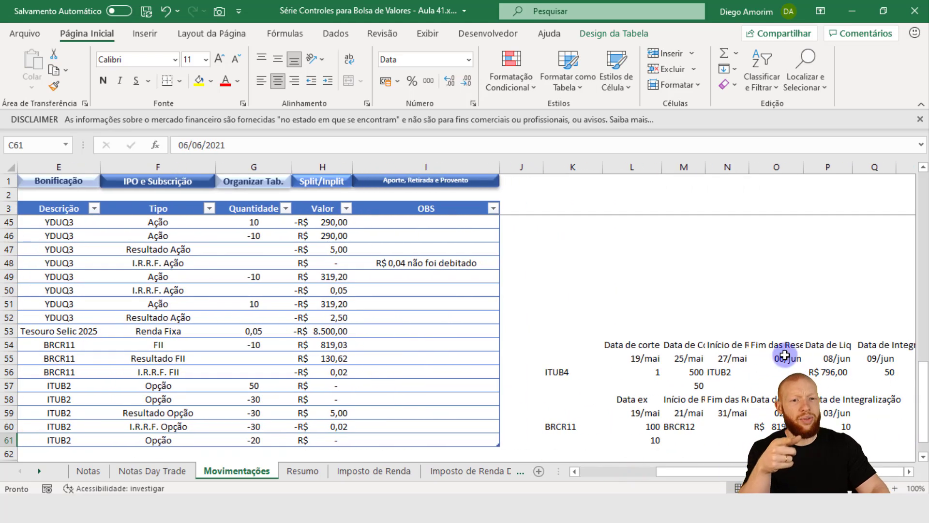
click(779, 357)
scroll(751, 376, left, 4)
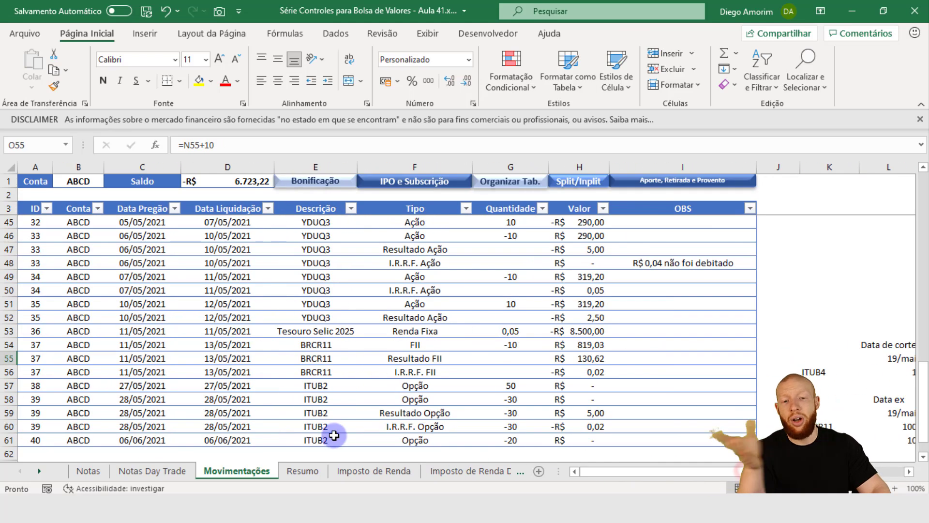
Set both dates of the ID 40 ITUB2 entry in row 61 to 07/06/2021.
click(423, 436)
key(Left)
key(Left)
key(Left)
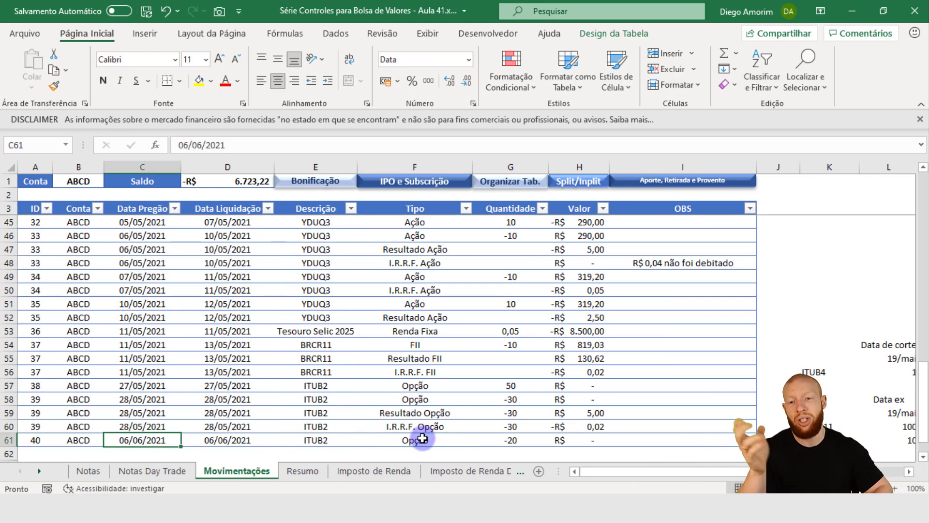
text(7/06)
key(Right)
key(Left)
key(ctrl+c)
key(Right)
key(ctrl+v)
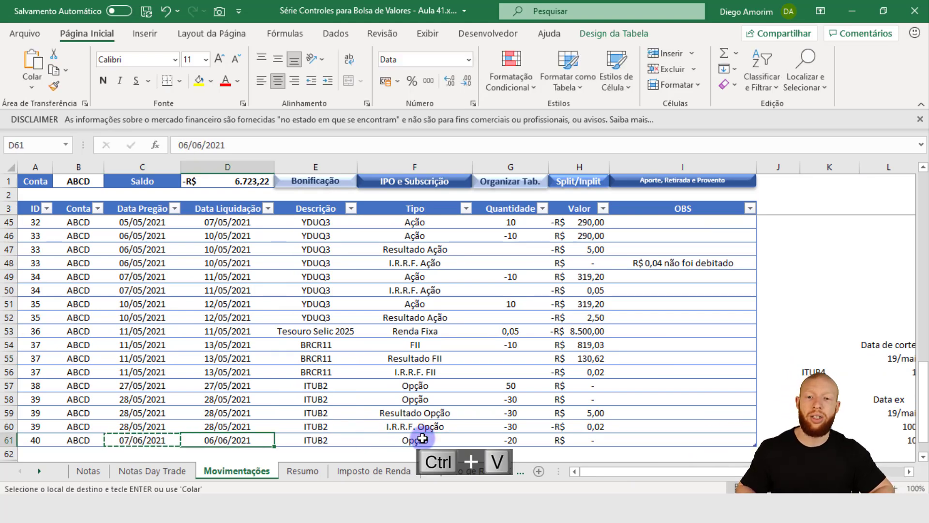
key(Escape)
key(Right)
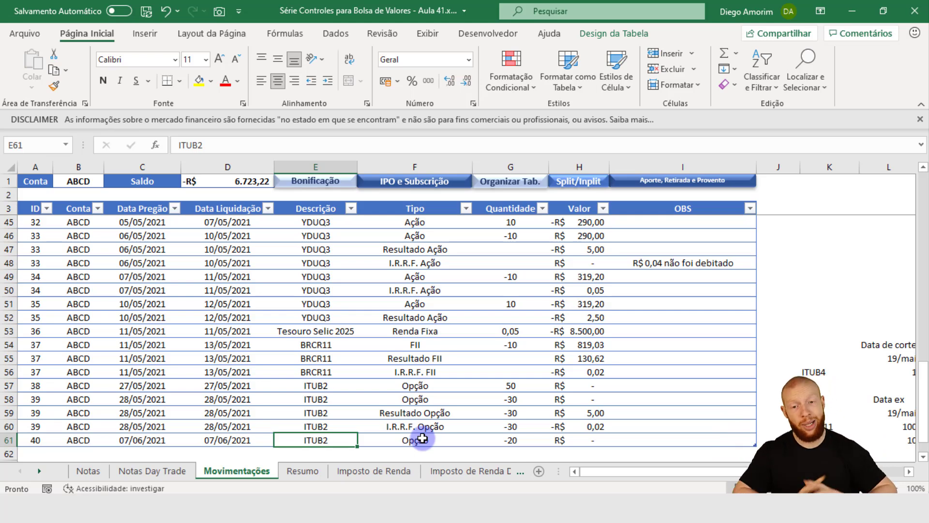
Review the ITUB2 entries in rows 57 to 61, including the Valor cells and the whole ID 38 row.
key(Up)
key(Up)
key(Up)
key(Up)
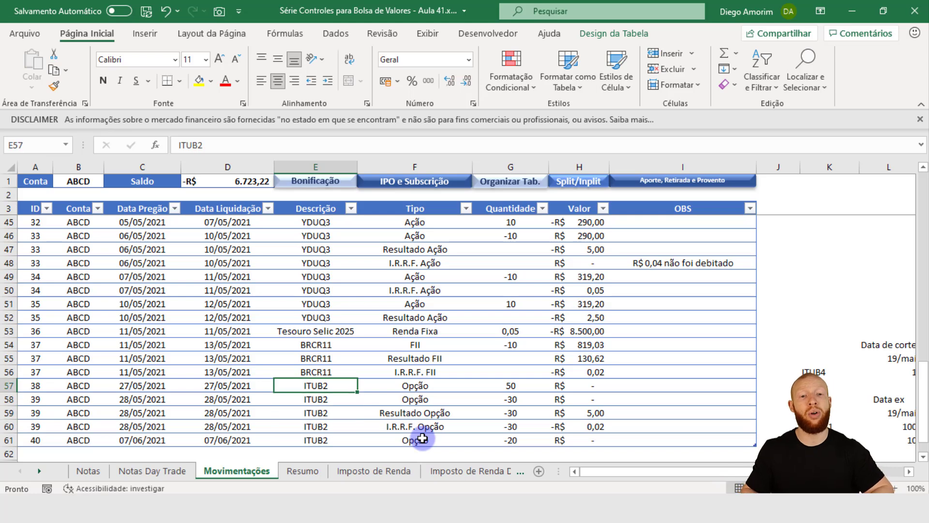
click(577, 412)
click(580, 426)
click(569, 387)
key(Left)
key(Down)
key(Up)
key(ctrl+Left)
key(ctrl+shift+Right)
key(ctrl+shift+Right)
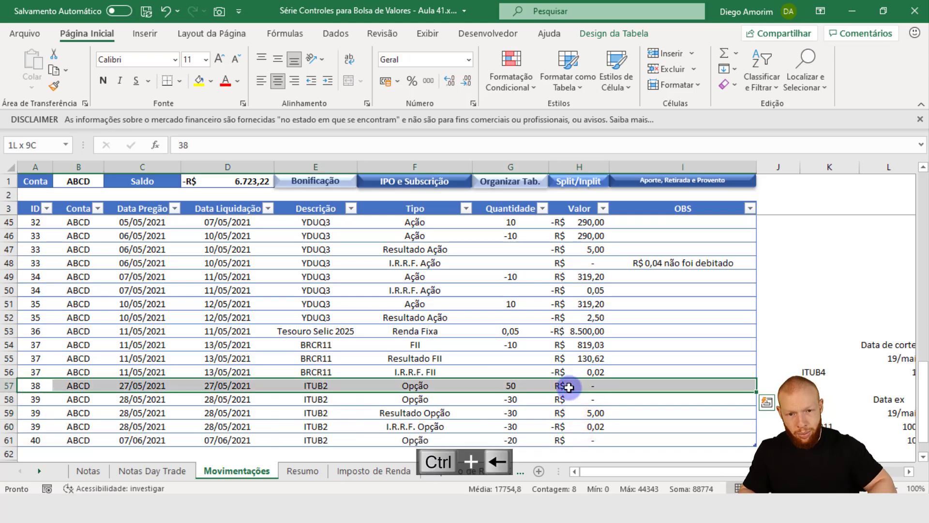
Delete the ITUB2 entries in rows 57 to 61 of the Movimentações table.
key(ctrl+shift+Down)
key(ctrl+minus)
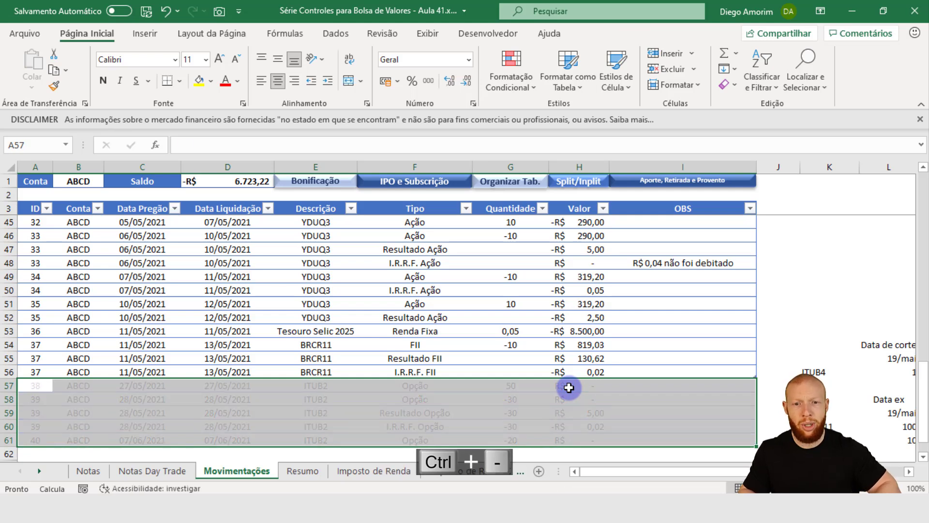
key(Up)
Review the ITUB4 and BRCR11 subscription examples beside the Movimentações table, across to the Data de Integralização column.
key(ctrl+Right)
key(ctrl+Right)
key(ctrl+Right)
key(ctrl+Right)
key(ctrl+Right)
key(ctrl+Right)
key(ctrl+Right)
key(ctrl+Right)
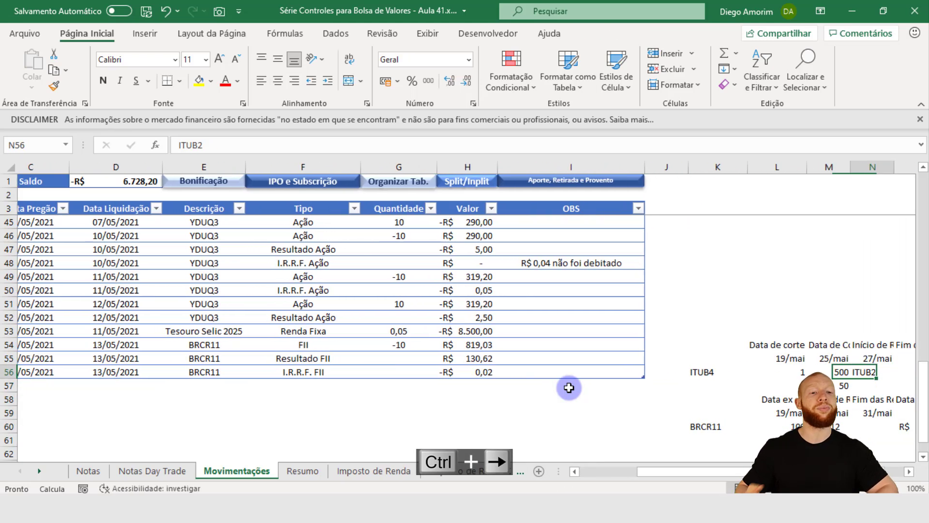
key(Right)
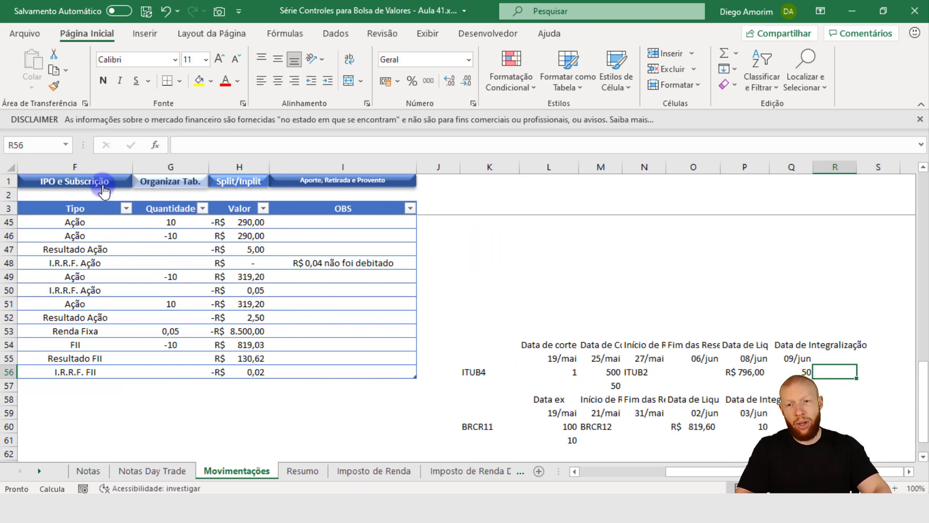
drag(755, 472, 504, 460)
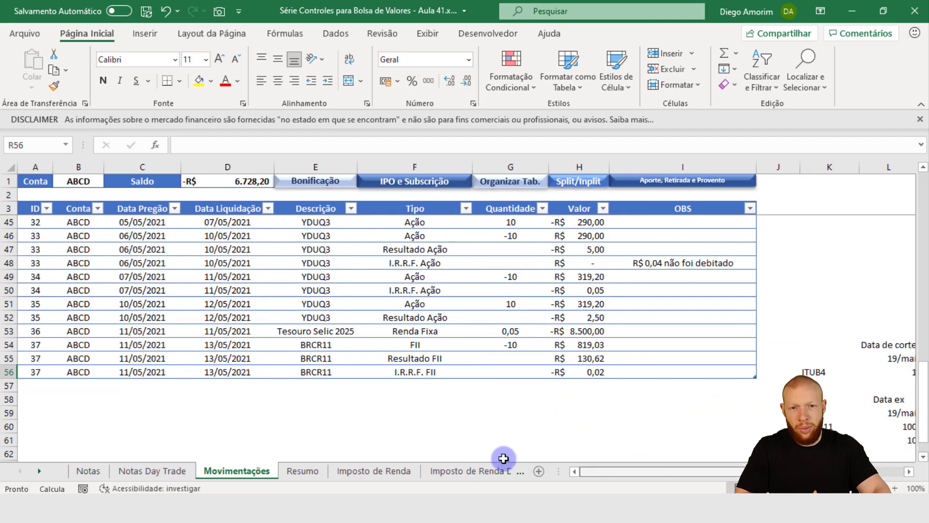
Check the shape height of the Bonificação button in row 1.
ctrl+click(347, 193)
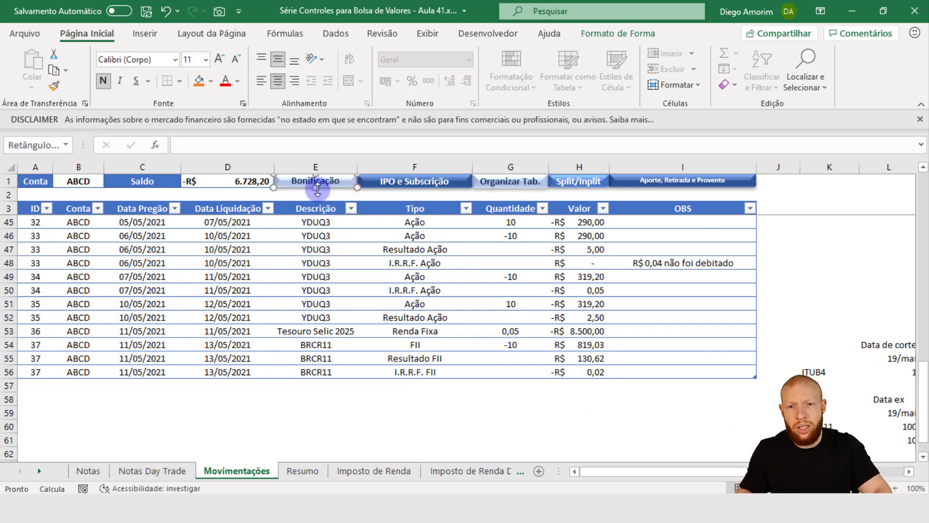
click(644, 33)
click(364, 252)
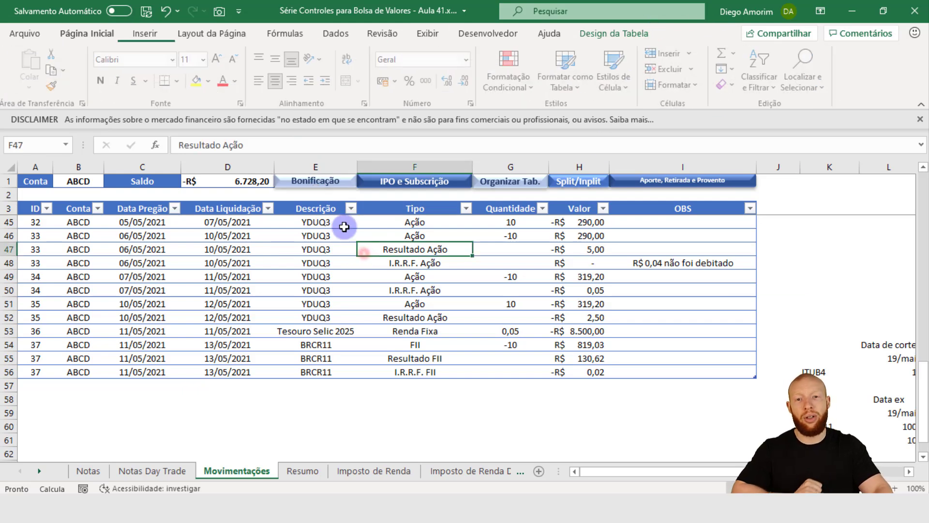
click(332, 190)
mouse_move(316, 174)
mouse_down()
mouse_move(317, 162)
mouse_move(316, 197)
mouse_move(315, 186)
mouse_up()
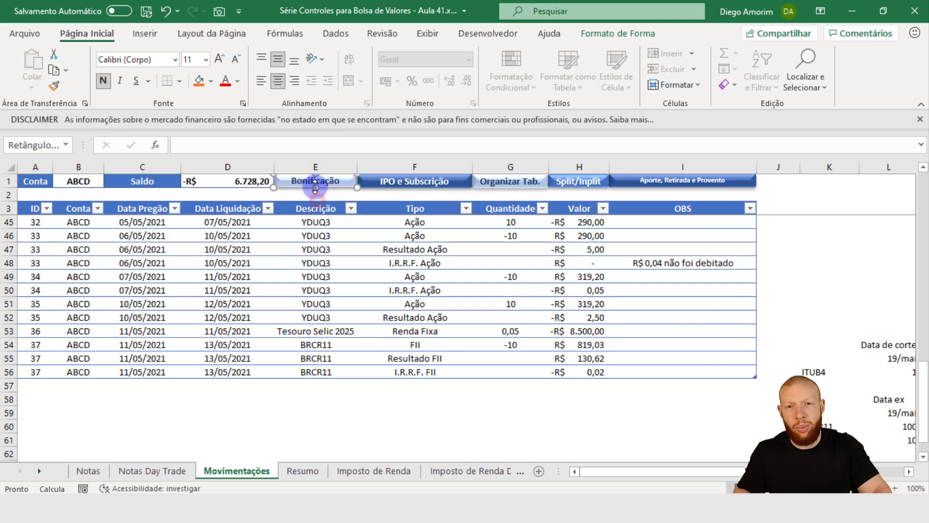
click(600, 36)
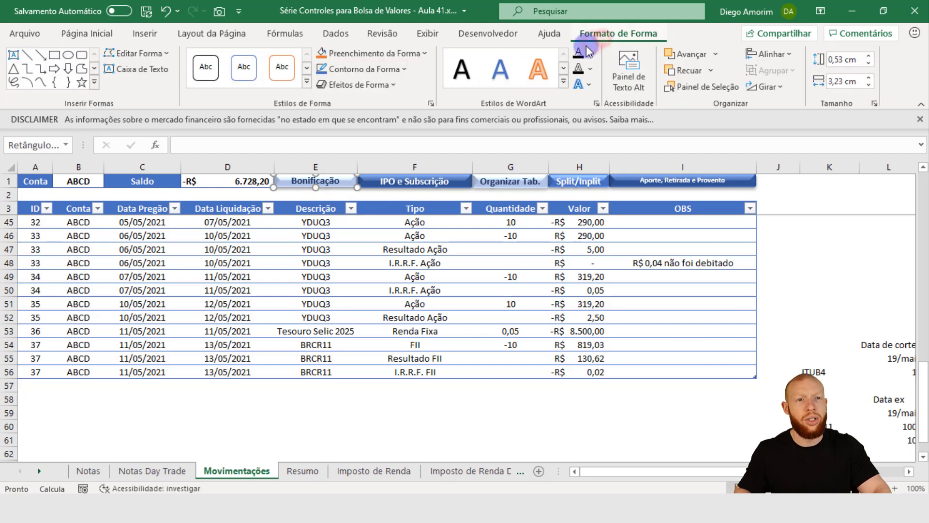
click(316, 221)
Set the height of the five macro buttons in row 1, from Bonificação to Aporte, Retirada e Provento, to 0,53 cm.
click(329, 181)
ctrl+click(404, 181)
ctrl+click(492, 184)
ctrl+click(578, 183)
ctrl+click(641, 183)
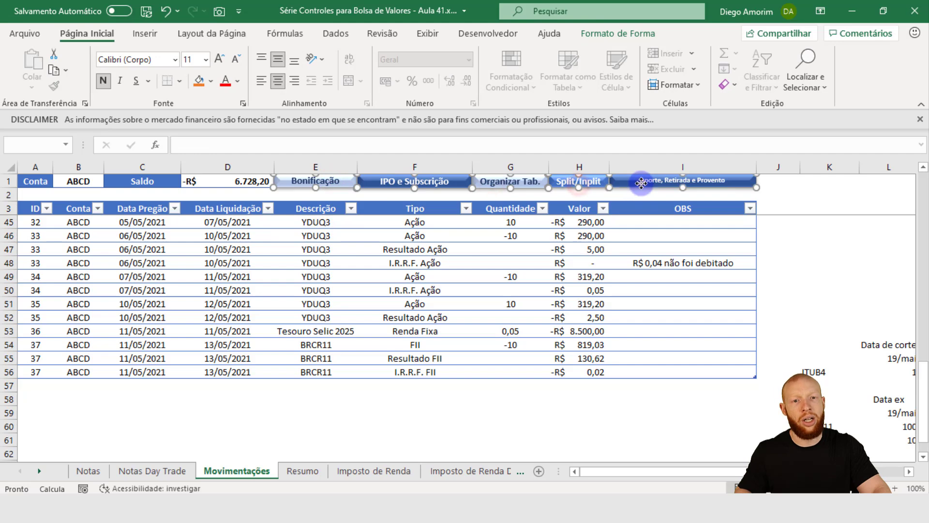
click(622, 32)
click(850, 60)
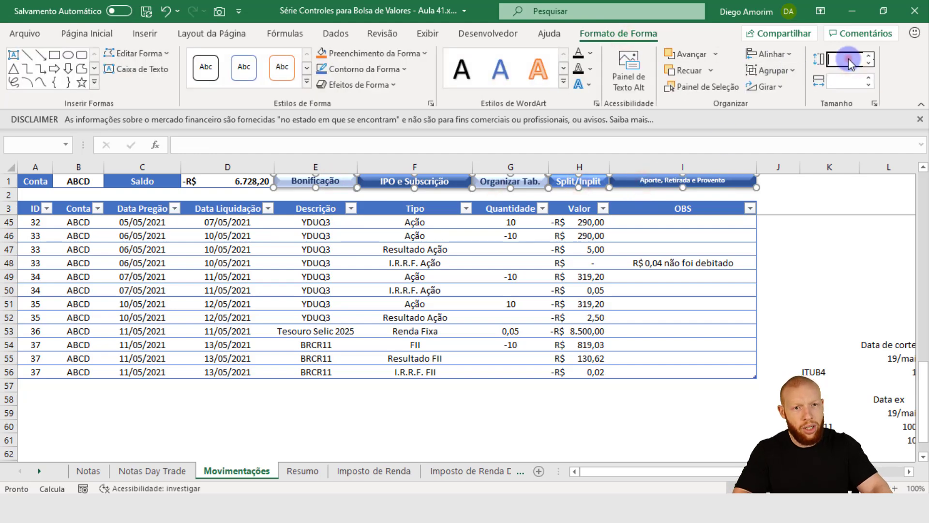
text(0,53)
key(Return)
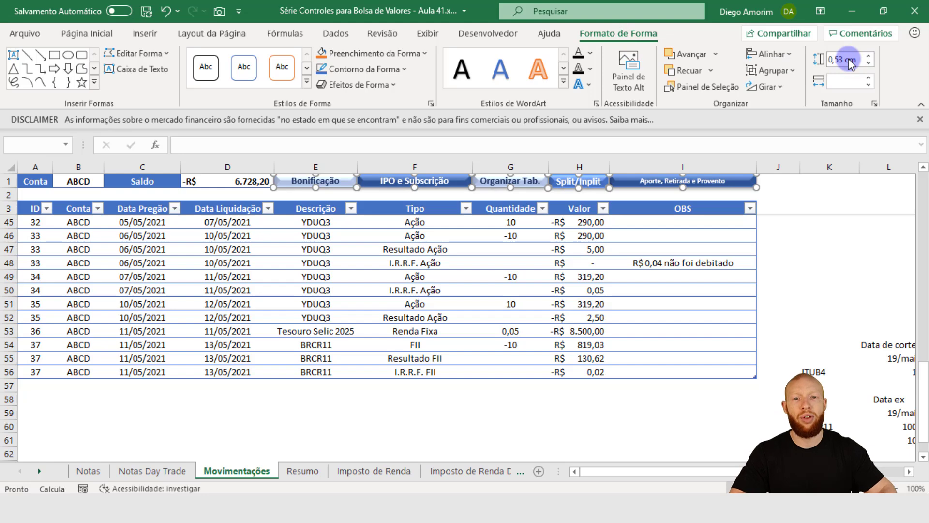
click(460, 262)
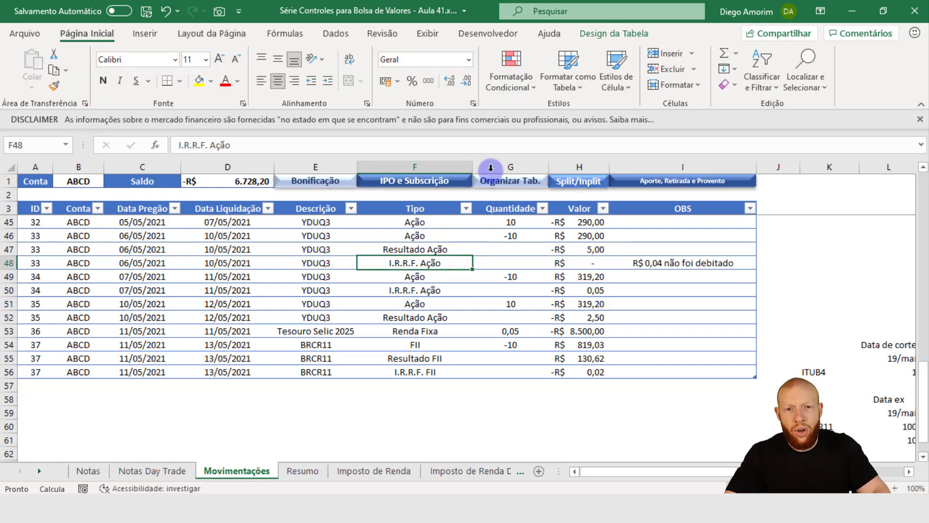
Duplicate the IPO e Subscrição button and narrow both copies to about half the width of column F.
click(462, 185)
key(ctrl+c)
key(ctrl+v)
drag(458, 196, 411, 187)
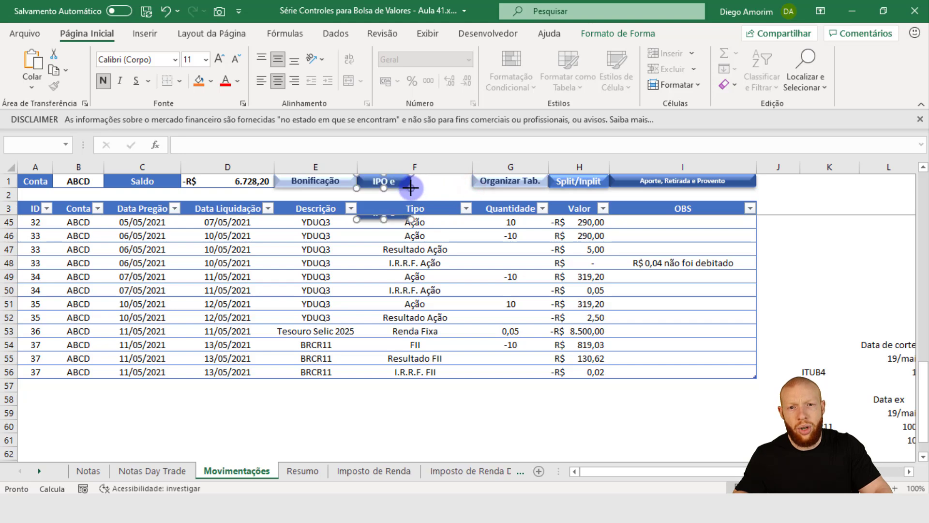
Relabel the upper copy IPO and fit it to the start of column F, about 1,85 cm wide.
click(385, 181)
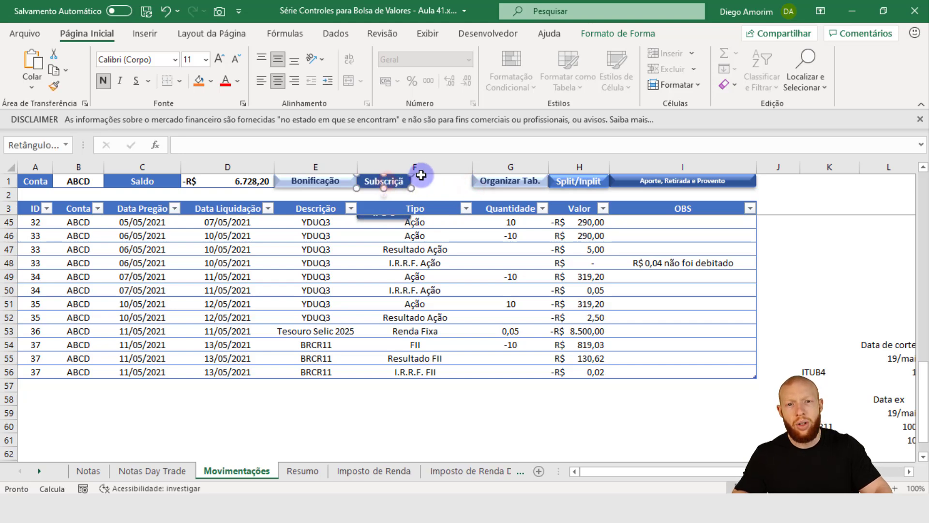
key(ctrl+shift+Home)
key(ctrl+a)
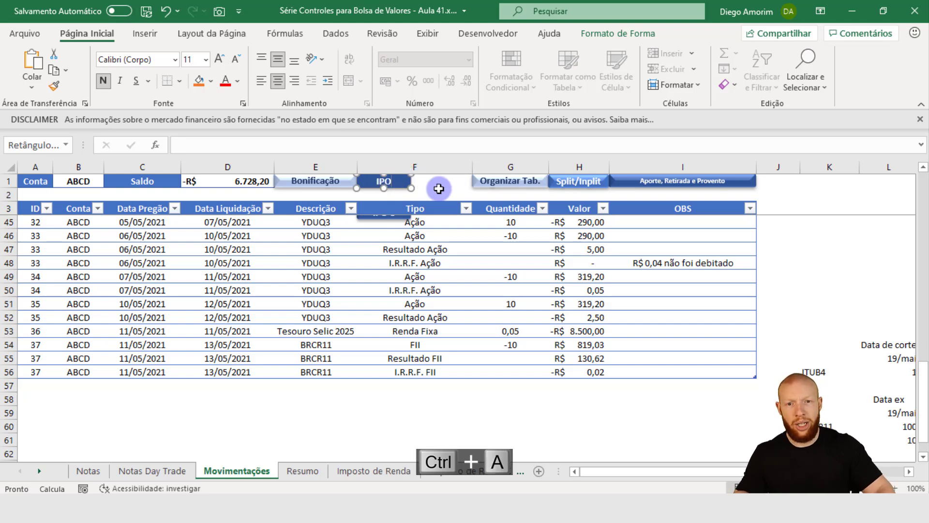
click(439, 189)
ctrl+click(409, 180)
mouse_move(406, 188)
mouse_down()
mouse_move(356, 187)
mouse_move(403, 189)
mouse_up()
ctrl+click(385, 190)
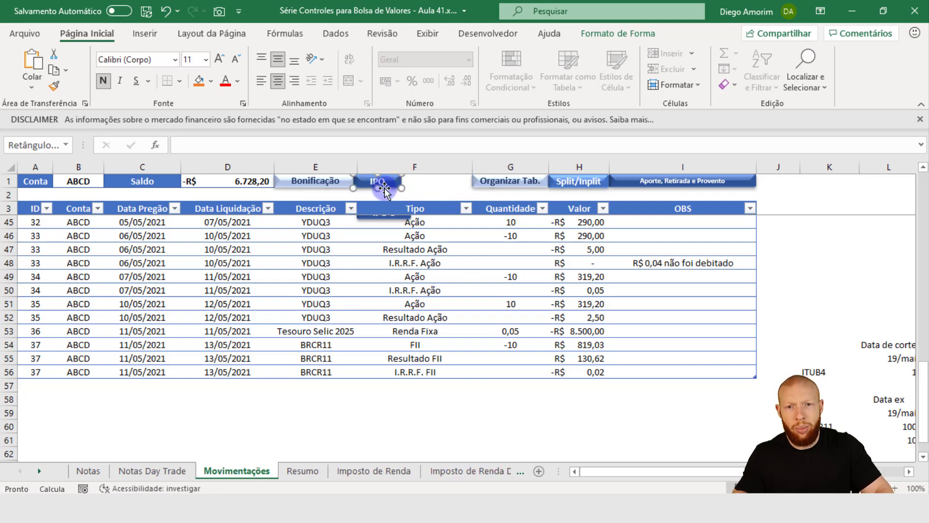
drag(389, 188, 399, 194)
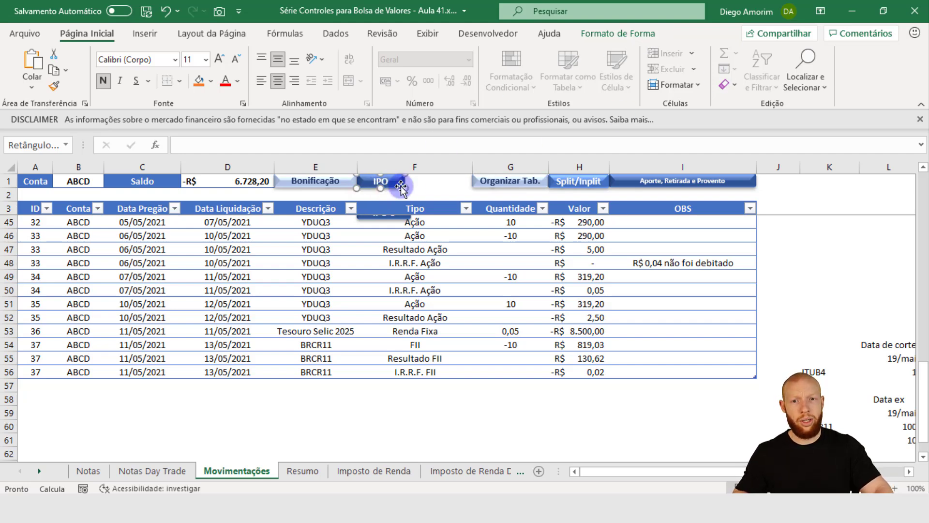
Place the other copy beside the IPO button, about 2,62 cm wide to fill the rest of column F, and check its height.
click(428, 191)
ctrl+click(398, 218)
drag(398, 218, 404, 187)
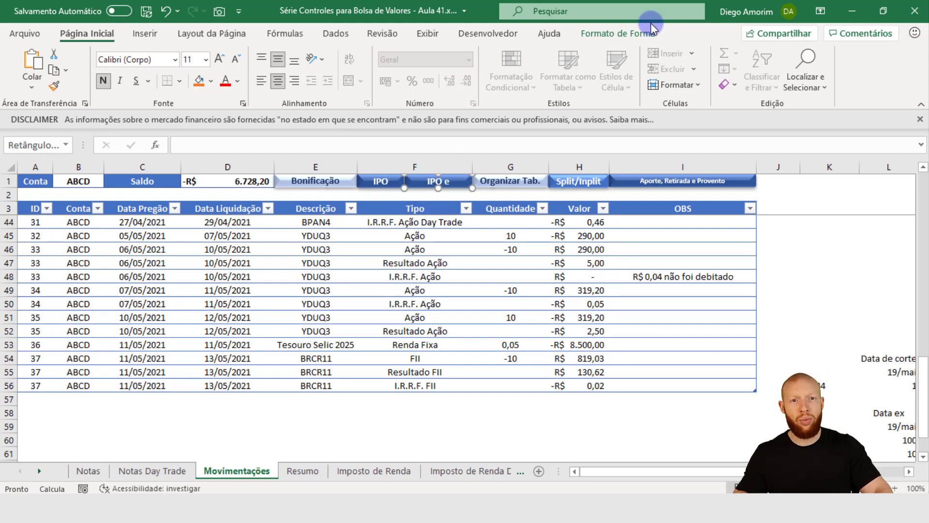
click(616, 40)
double_click(845, 59)
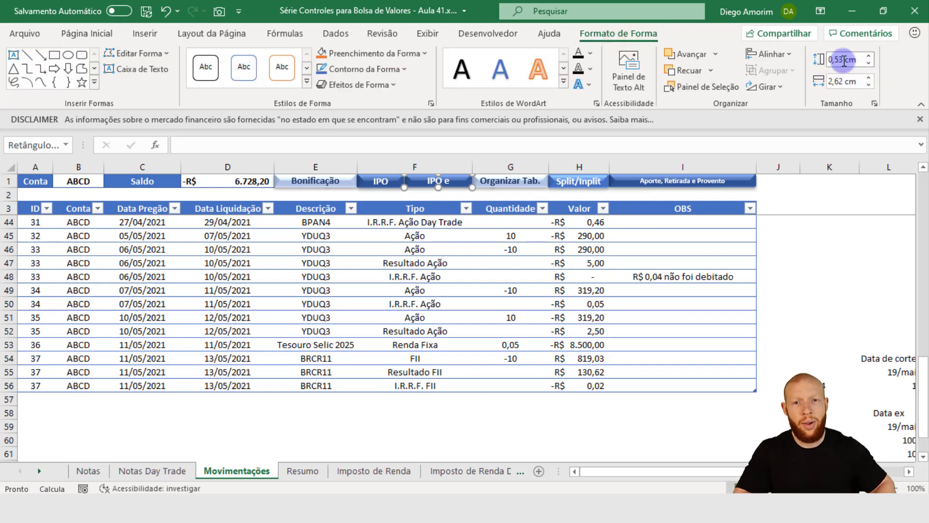
click(594, 303)
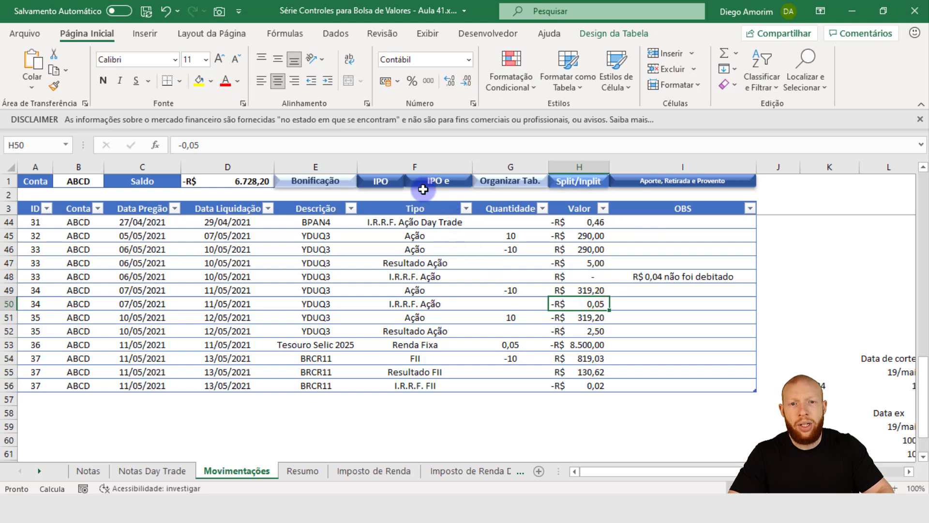
Set the height of the IPO button to 0,53 cm.
click(387, 179)
click(657, 34)
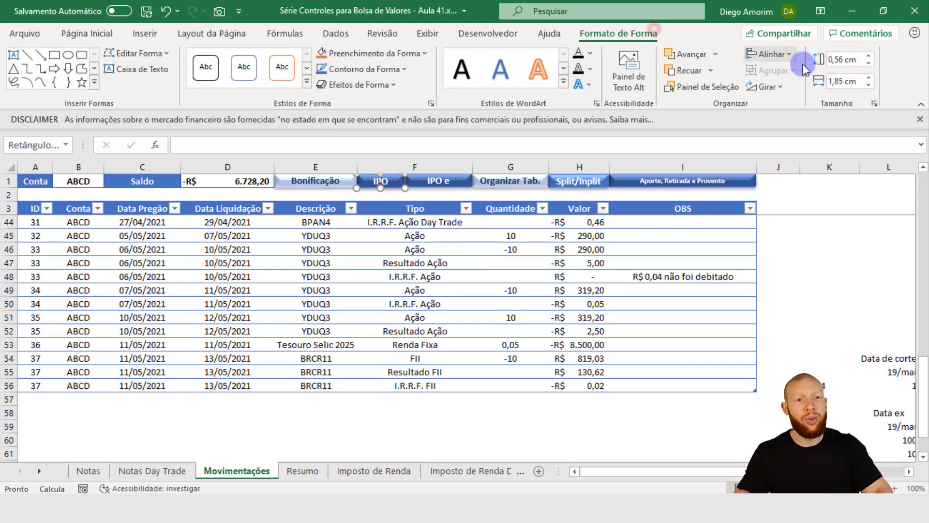
double_click(844, 59)
text(0,53)
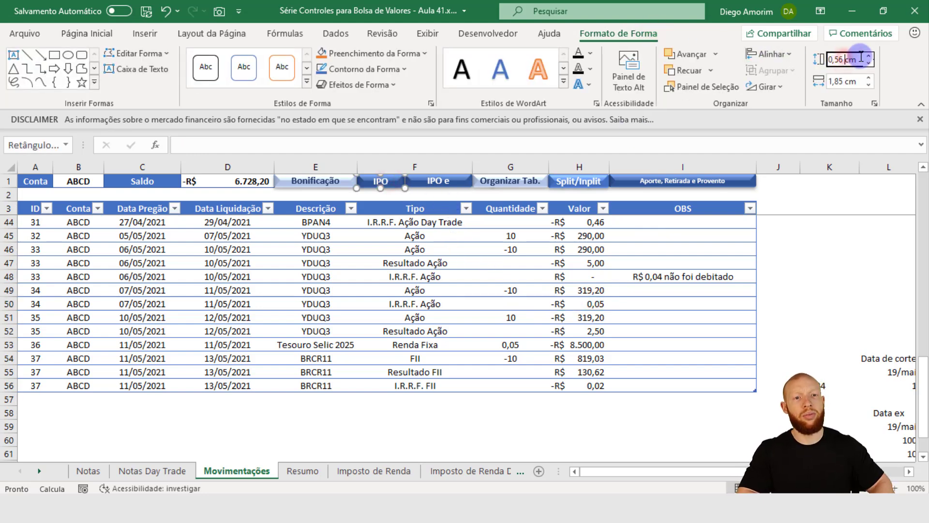
key(Return)
click(444, 317)
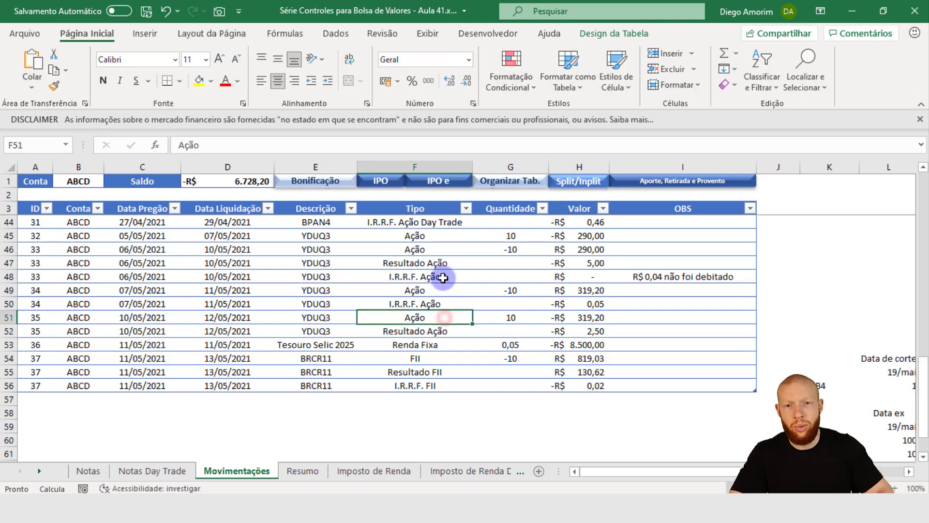
Relabel the button beside IPO as Subscrição and save the workbook.
click(449, 182)
key(ctrl+a)
text(subs)
key(BackSpace)
key(BackSpace)
key(BackSpace)
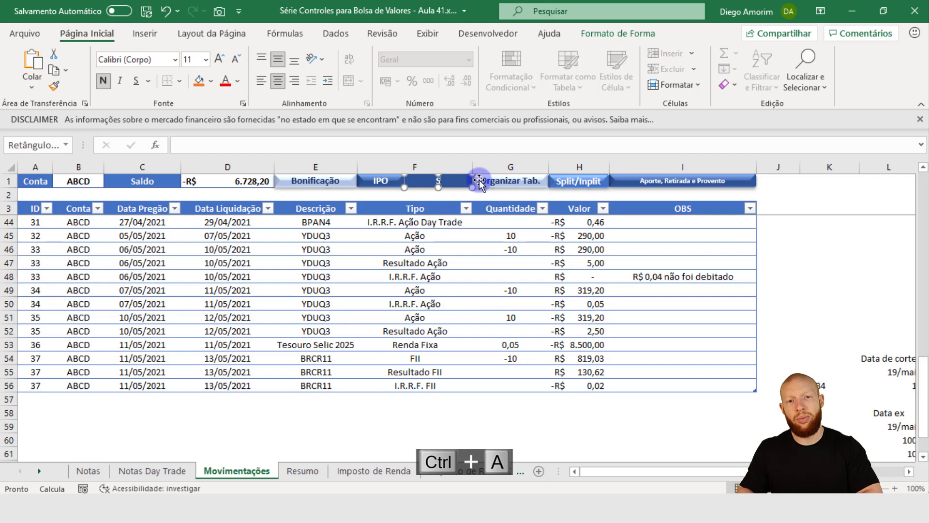
text(ubscrição)
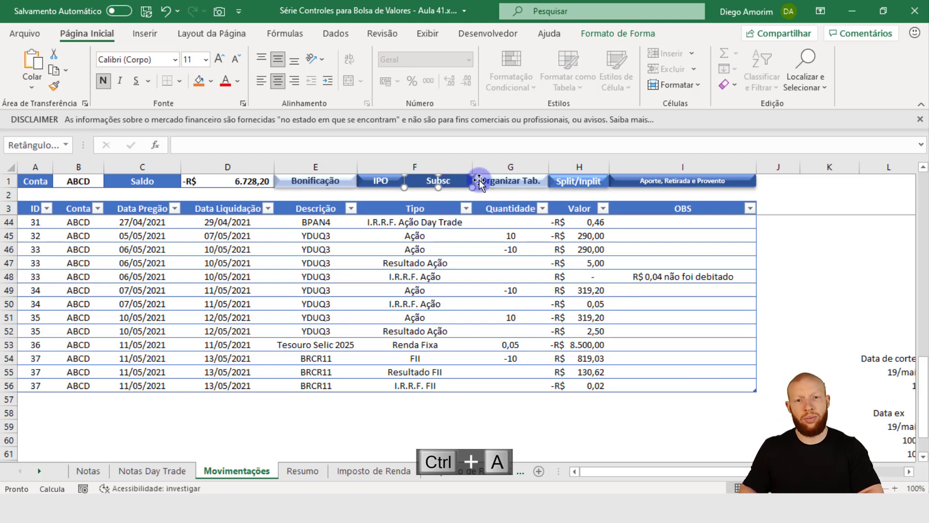
click(547, 318)
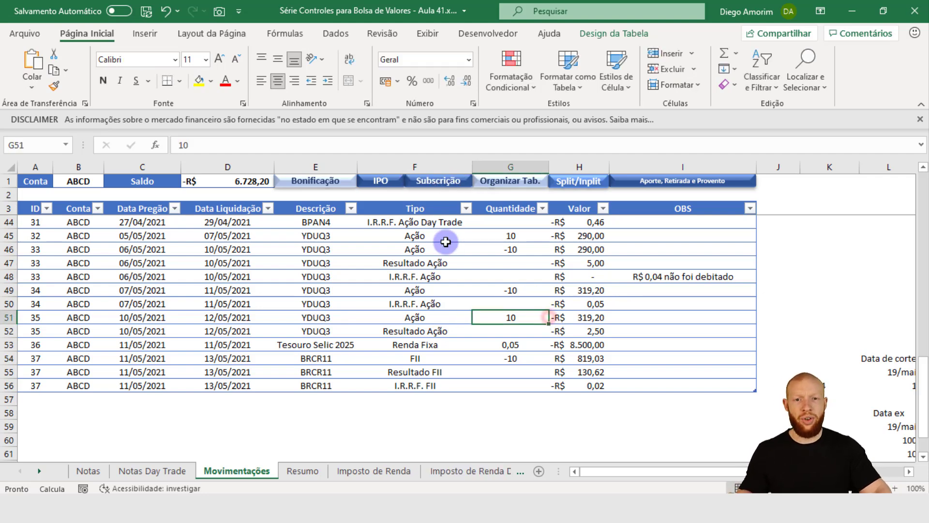
drag(726, 471, 777, 470)
click(541, 329)
key(ctrl+b)
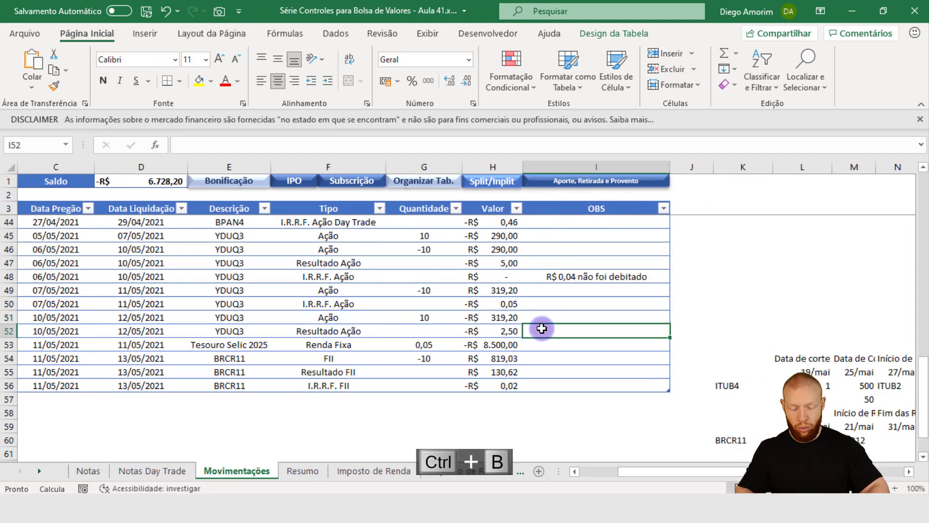
In the VBA editor, rename the ipo_subscricao macro to ipo and shorten its column 9 text to "IPO".
key(alt+F11)
scroll(420, 240, down, 3)
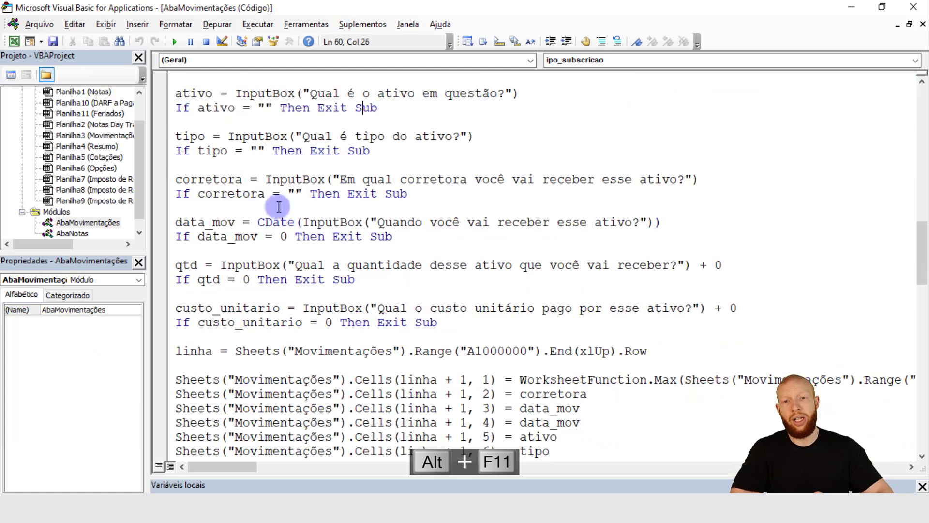
scroll(323, 139, up, 2)
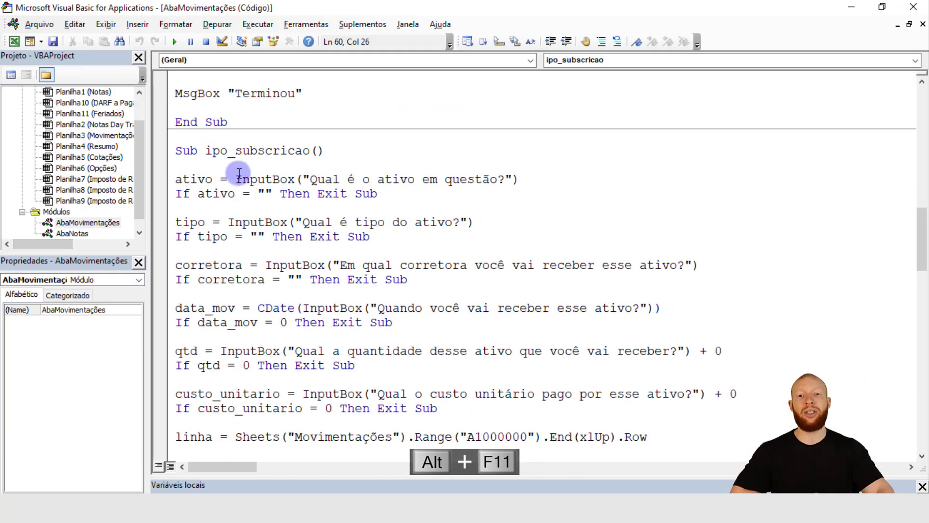
drag(227, 151, 310, 151)
key(Delete)
scroll(447, 218, down, 4)
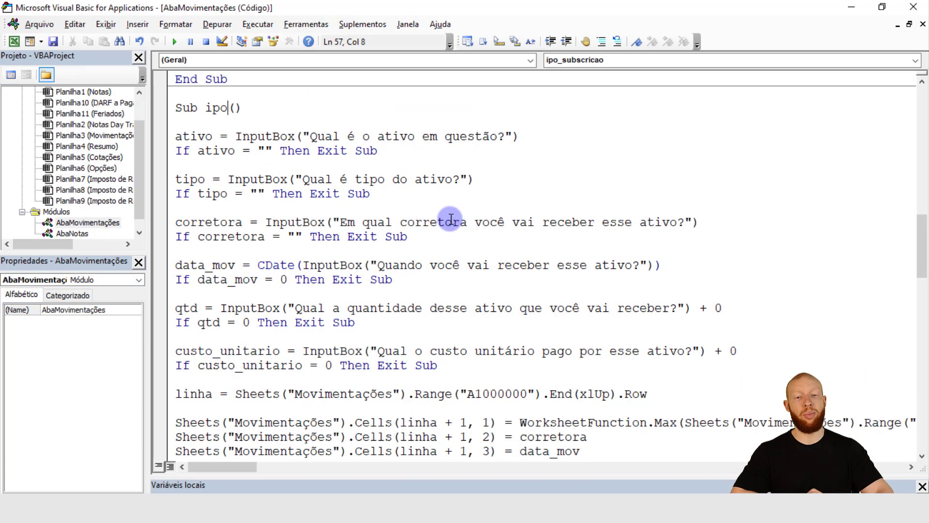
drag(554, 404, 632, 407)
key(Delete)
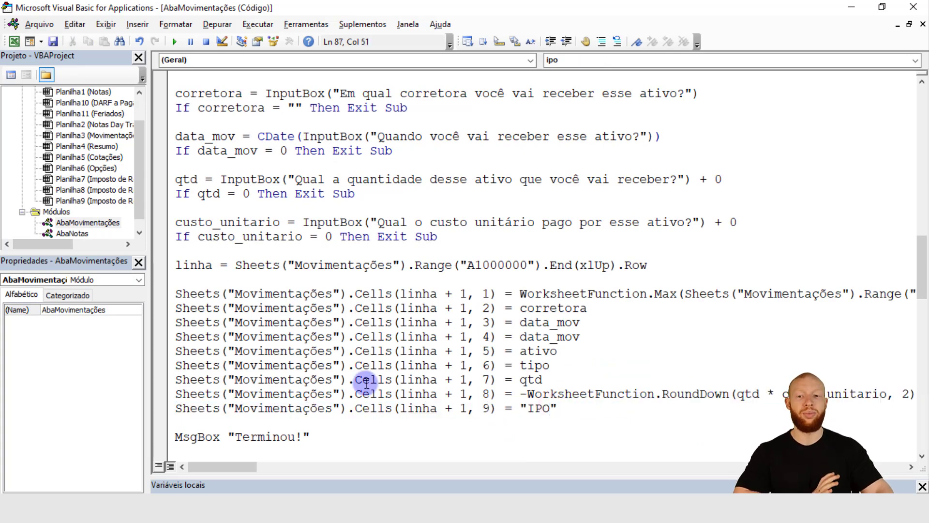
Duplicate the whole ipo macro directly below itself, before organiza_movimentacoes.
scroll(290, 387, down, 1)
click(242, 419)
scroll(240, 378, up, 3)
scroll(183, 166, up, 3)
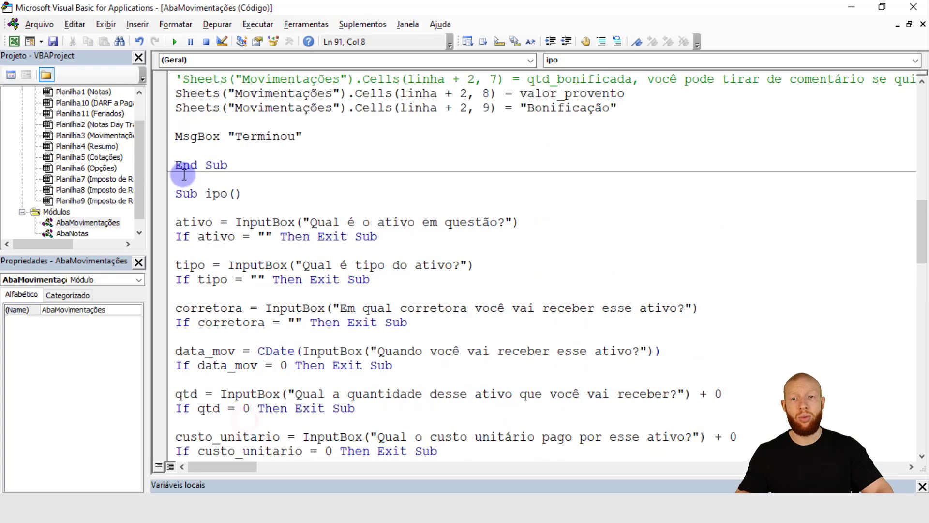
shift+click(175, 191)
key(ctrl+c)
scroll(304, 341, down, 6)
scroll(290, 329, down, 3)
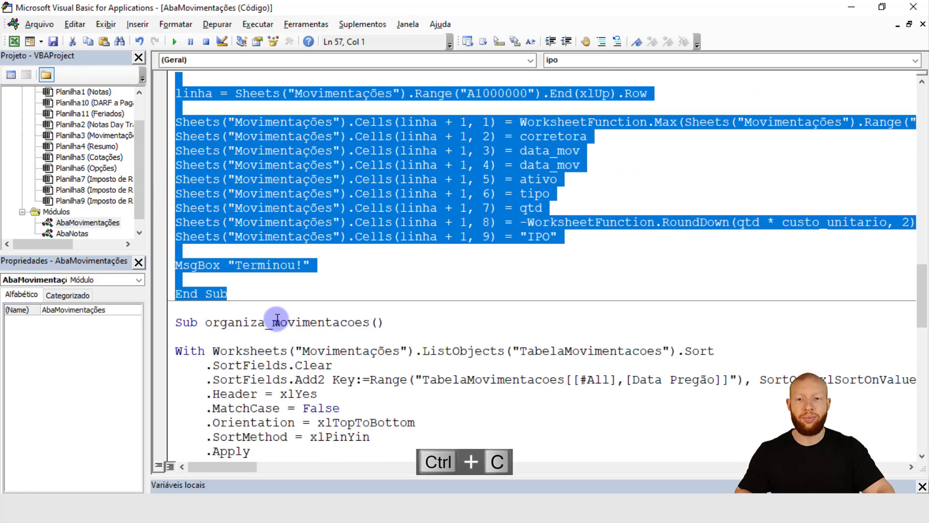
click(272, 300)
key(Return)
key(ctrl+v)
Rename the duplicated macro to subscricao, return to the Movimentações sheet in Excel and save the workbook.
scroll(281, 310, up, 7)
click(227, 220)
key(BackSpace)
key(BackSpace)
key(BackSpace)
text(subscricao)
key(alt+Tab)
key(ctrl+b)
Assign the subscricao macro to the Subscrição button.
right_click(358, 184)
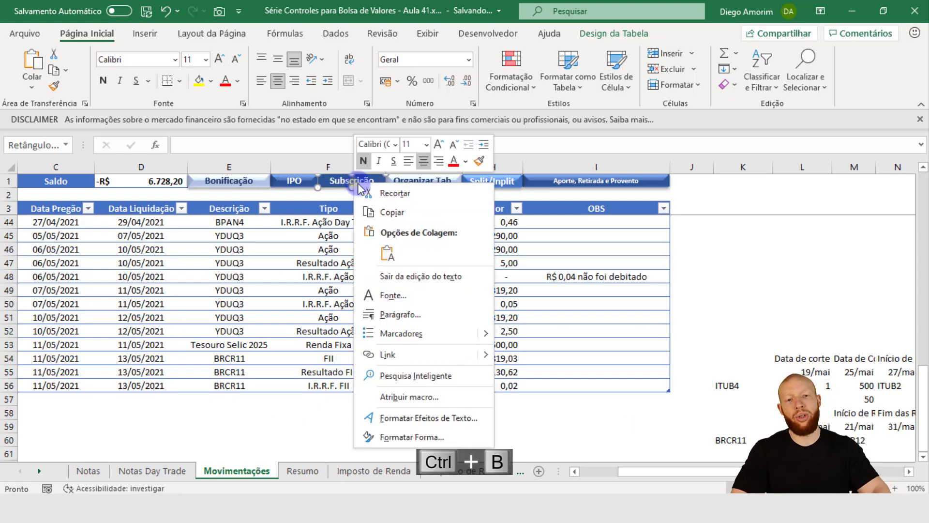
click(414, 396)
double_click(331, 389)
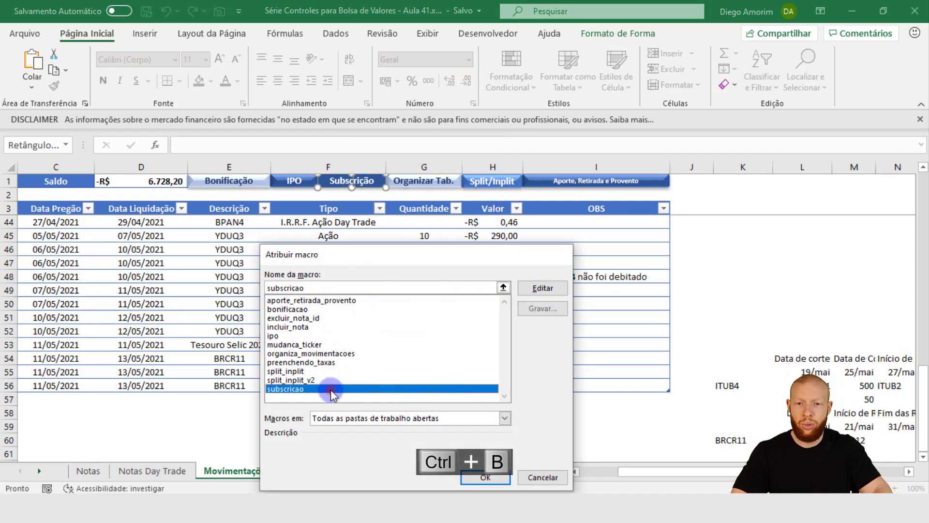
Examine the settlement and integration date columns of the ITUB4 and BRCR11 subscription examples beside the Movimentações table.
click(406, 343)
key(alt+Tab)
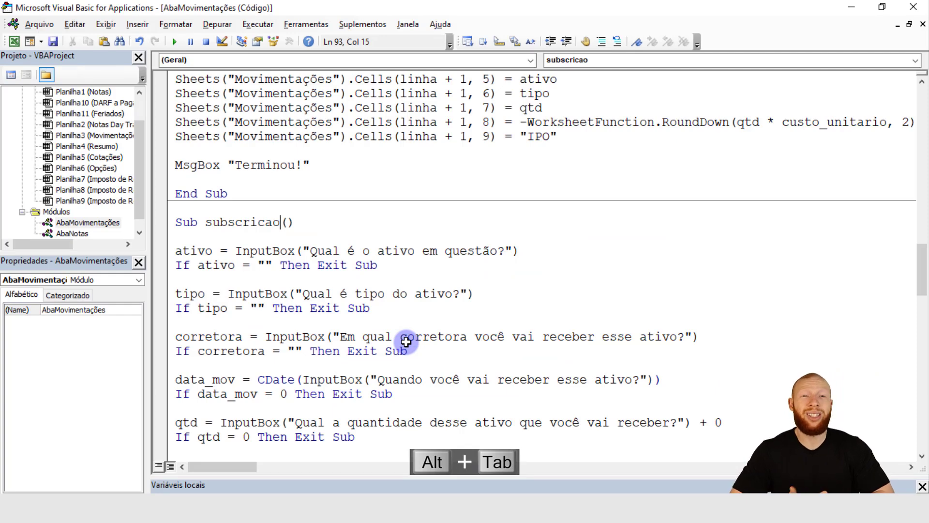
key(alt+Tab)
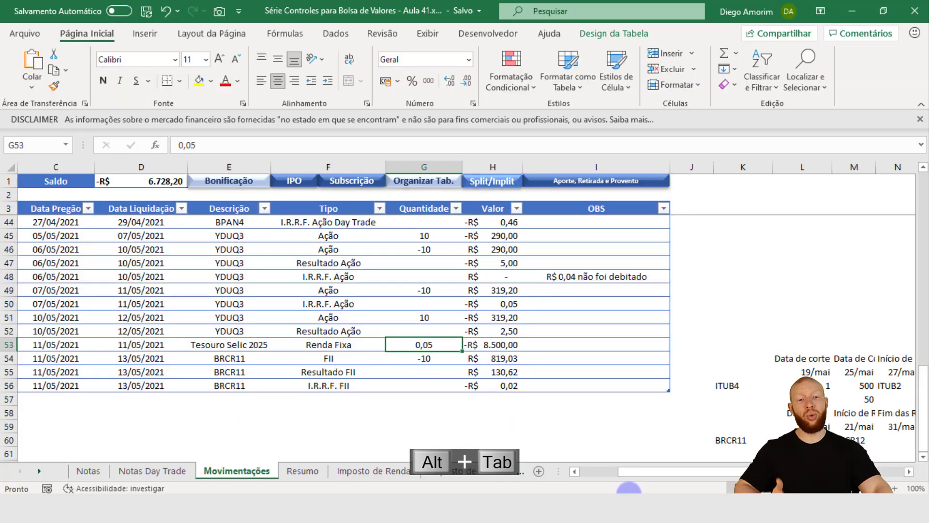
scroll(692, 474, right, 2)
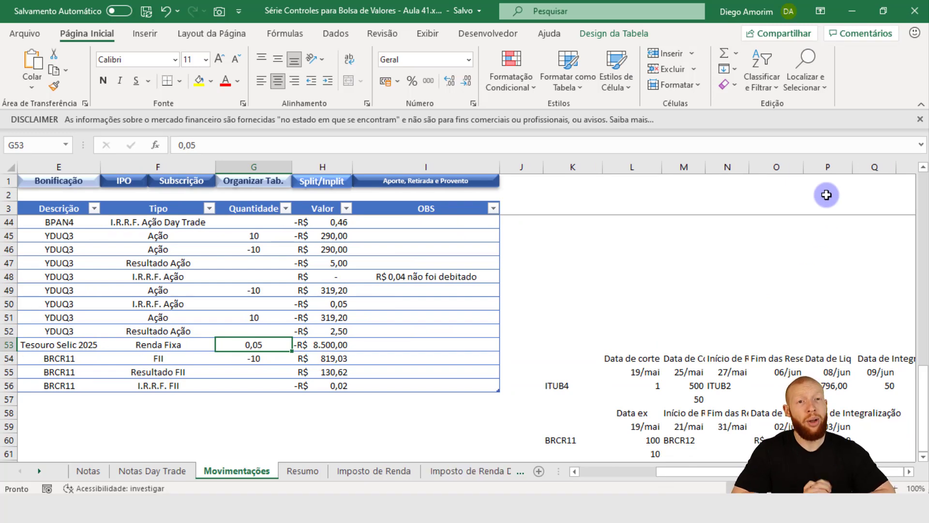
click(827, 167)
click(844, 359)
click(867, 358)
scroll(849, 357, right, 1)
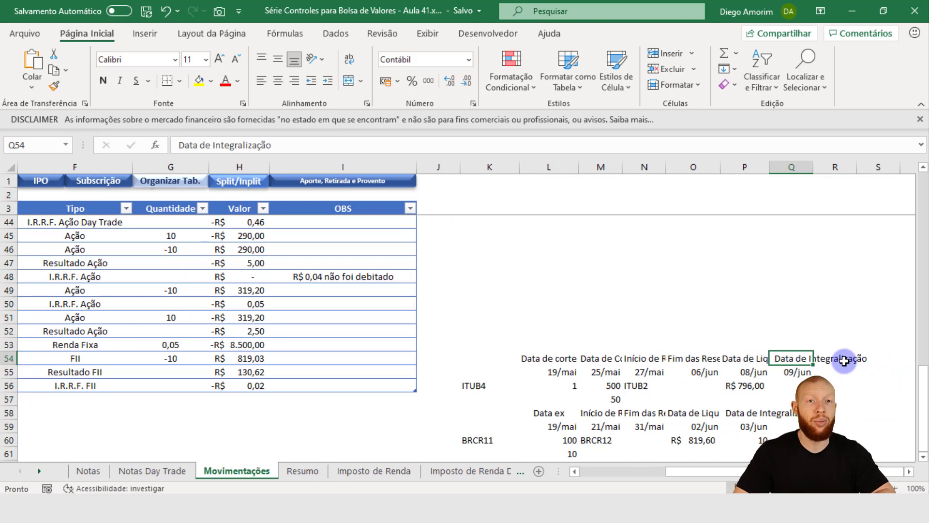
key(Left)
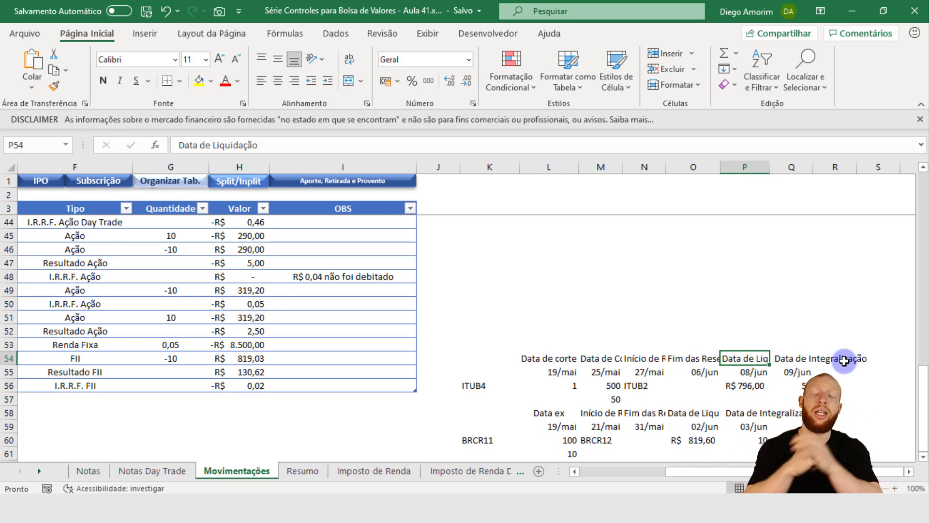
In the VBA editor, add a tipo_mov line above the ativo question in the subscricao macro, assigning a msgbox whose prompt begins "Você está al".
key(alt+Tab)
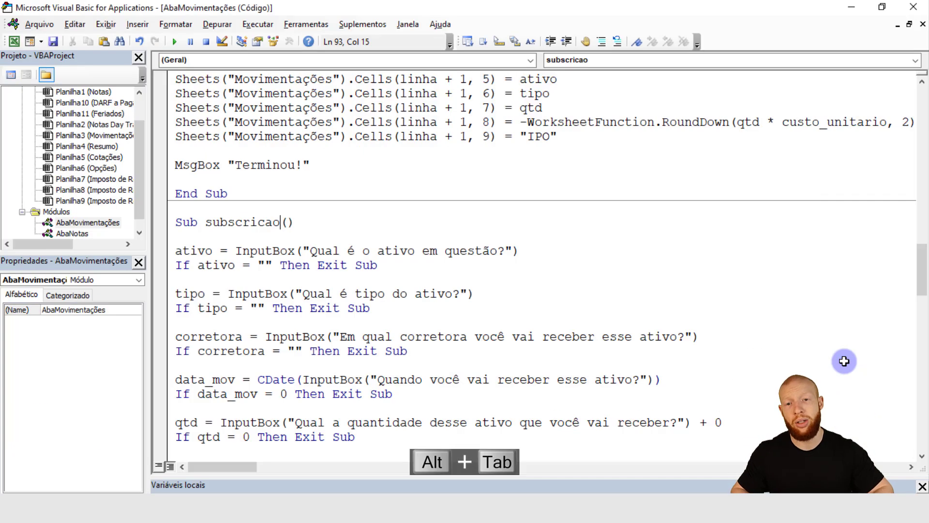
key(Return)
key(Return)
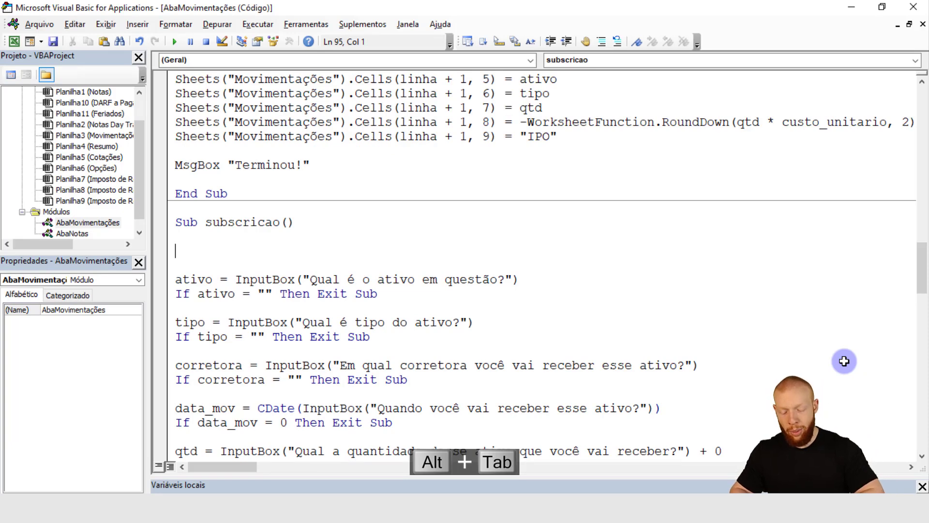
key(BackSpace)
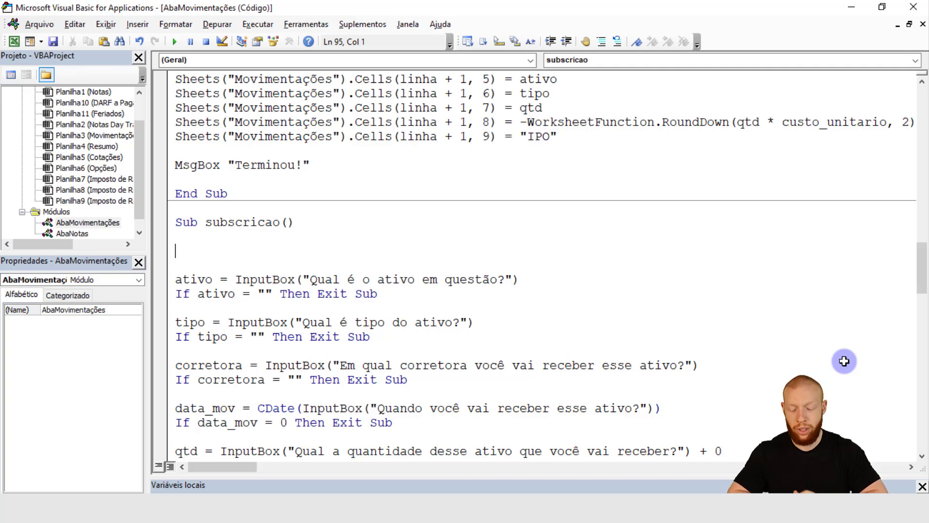
text(tipo_mov =)
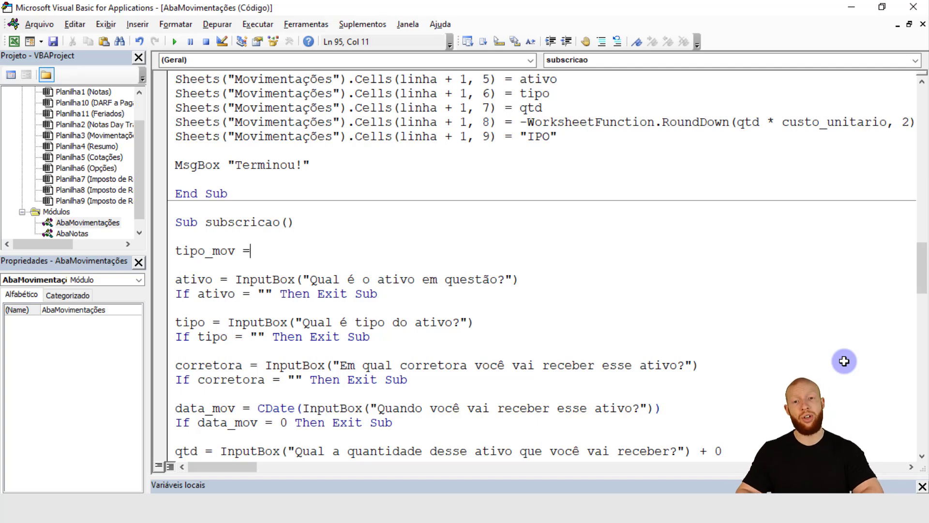
text( inputbox)
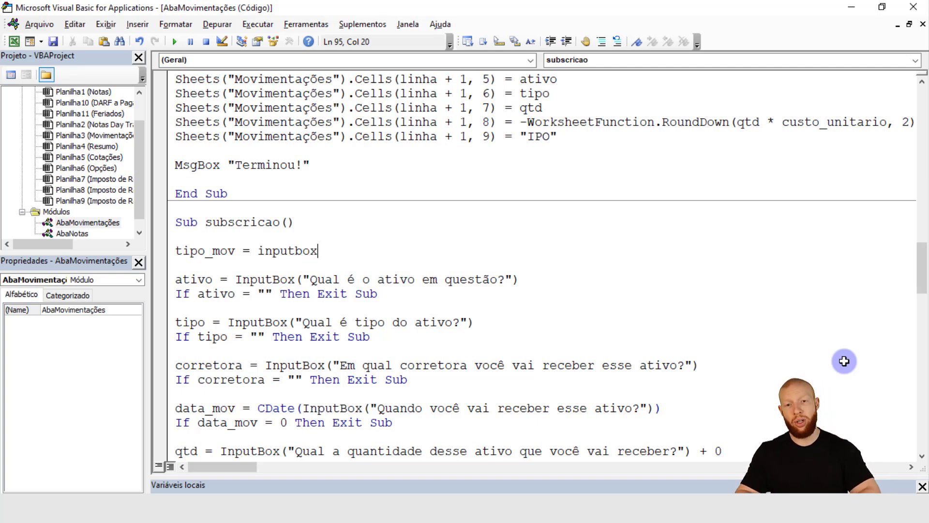
key(ctrl+shift+Left)
text(msg)
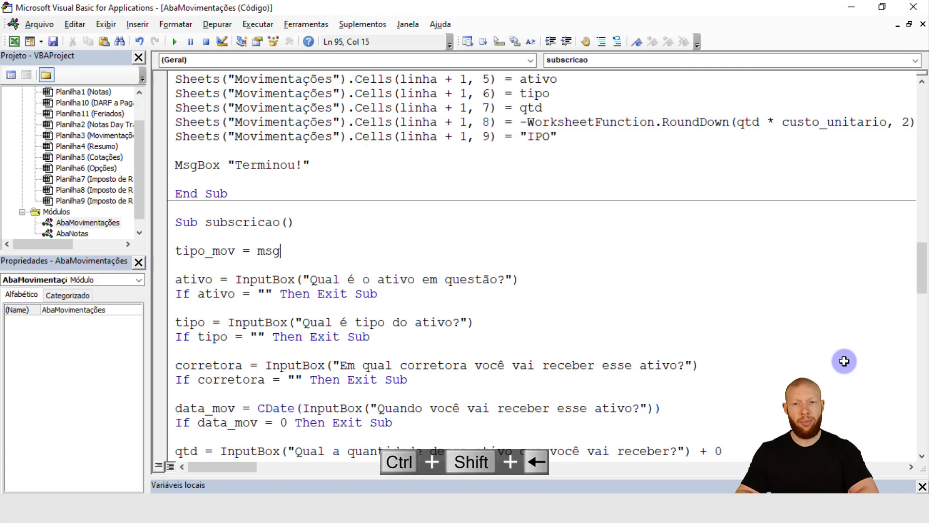
text(box()
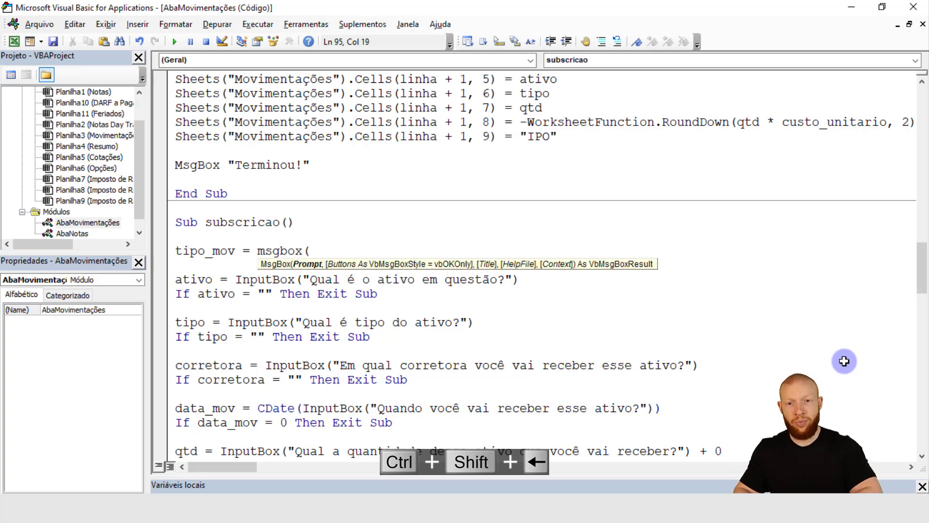
key(Escape)
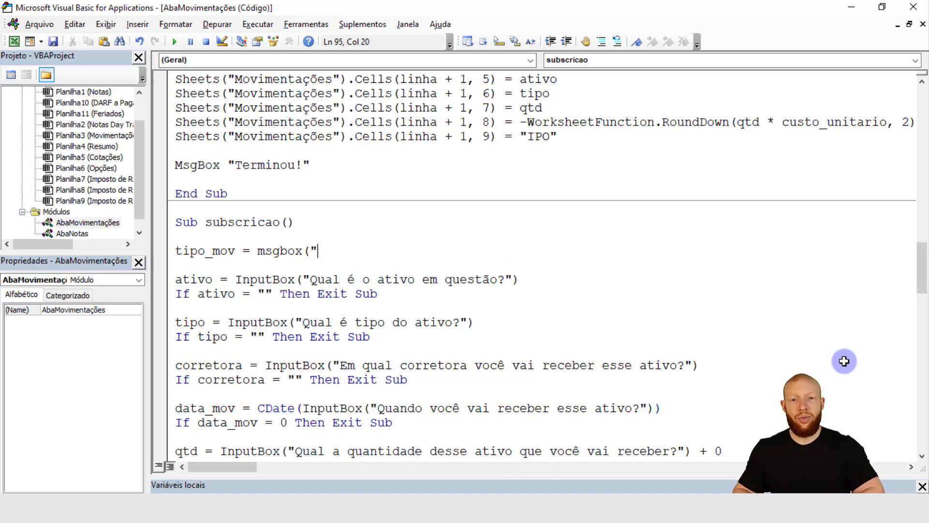
text("Você está altera)
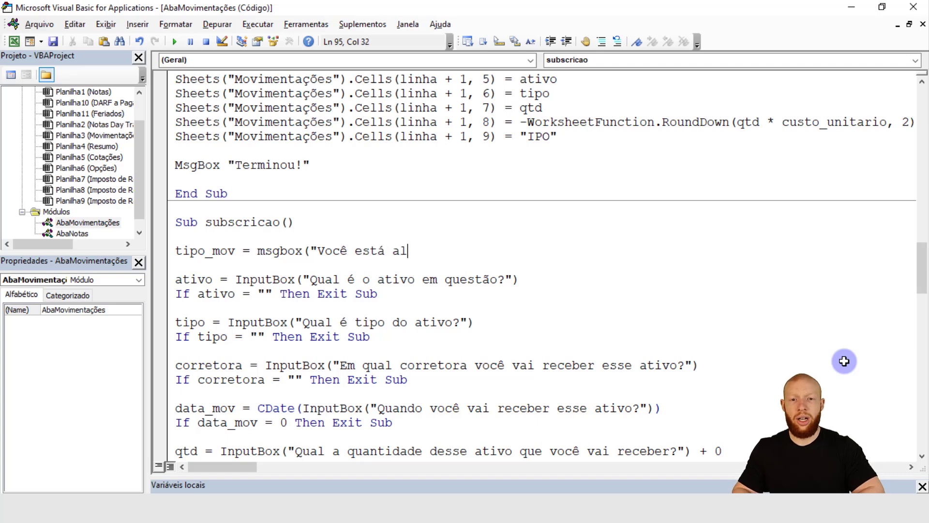
Complete the tipo_mov message box with the prompt "Você incluir a data de liquidação?" and the vbYesNo button option.
key(ctrl+shift+Left)
key(ctrl+shift+Left)
text(quer alterara)
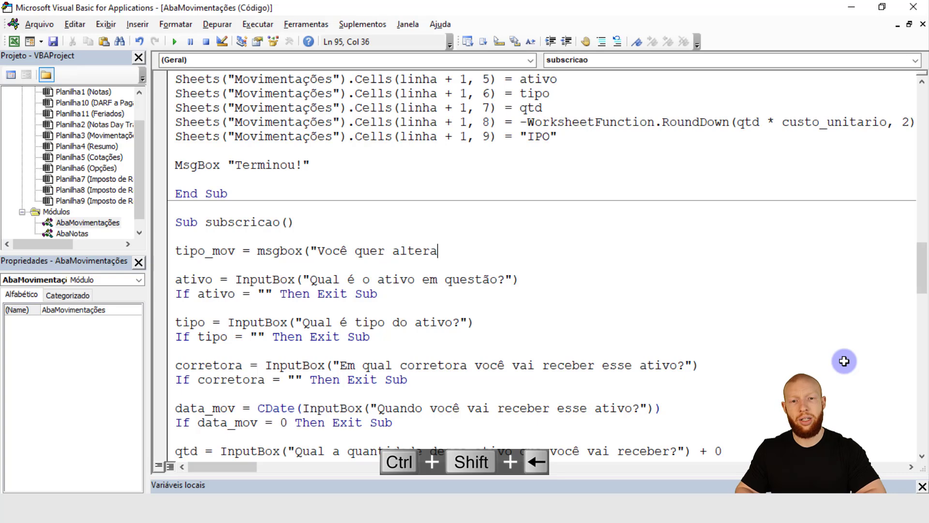
key(ctrl+shift+Left)
key(ctrl+shift+Left)
text(incluir a dat)
key(BackSpace)
text(data de liquidação?)
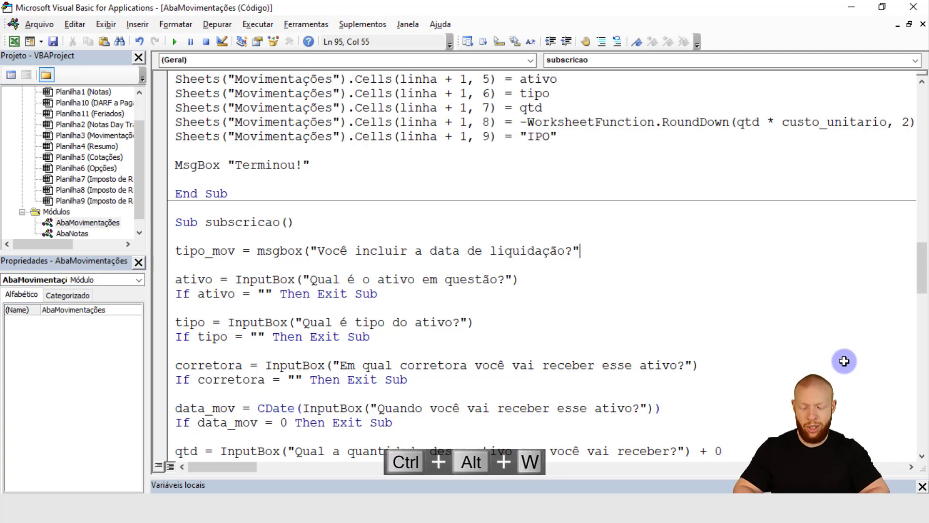
text(",vb)
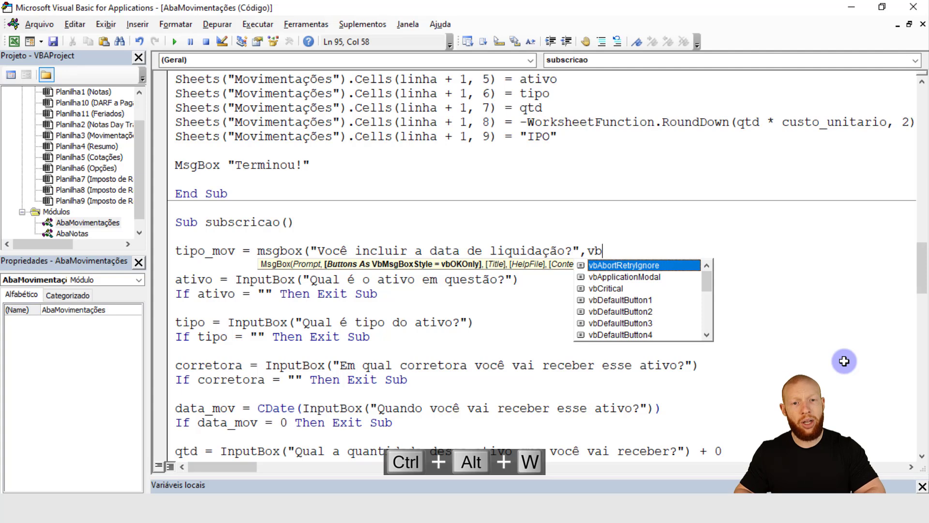
text(YesNo)
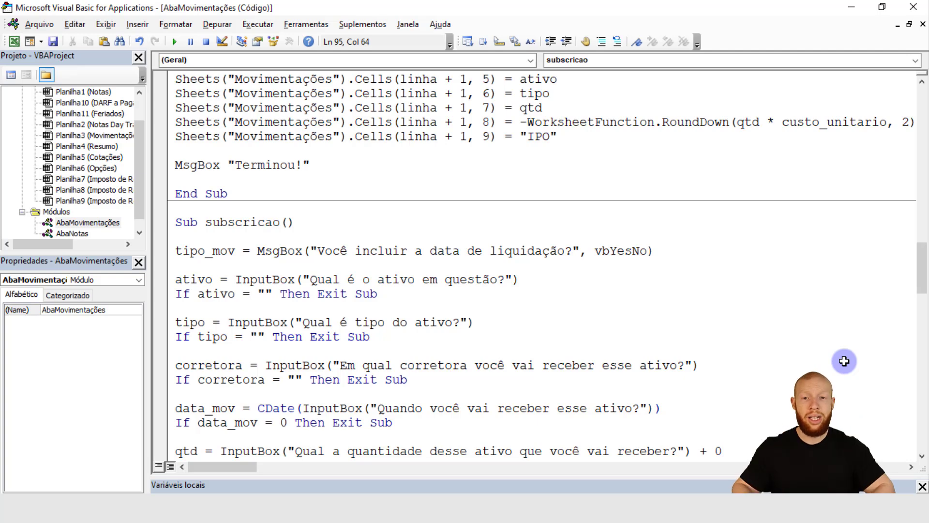
Add an If tipo_mov = 6 Then, Else, End If block below the message box line.
key(Return)
key(Return)
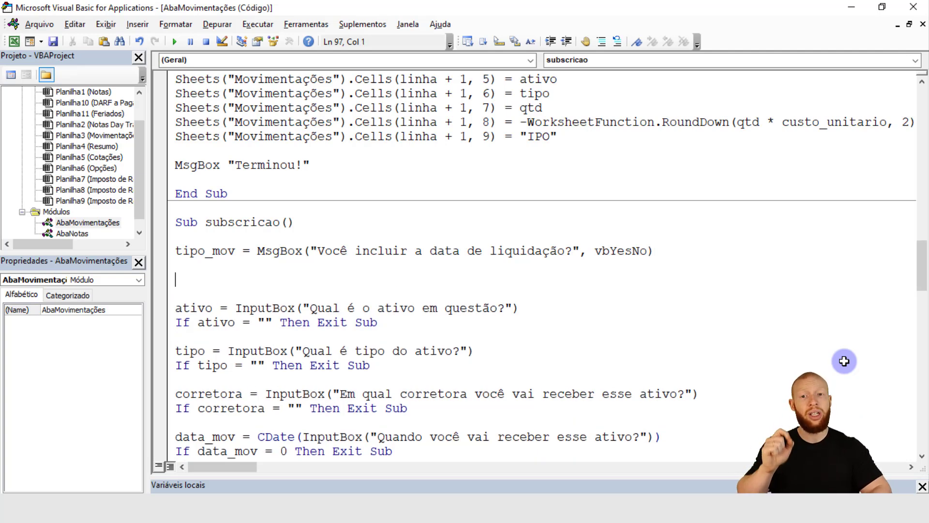
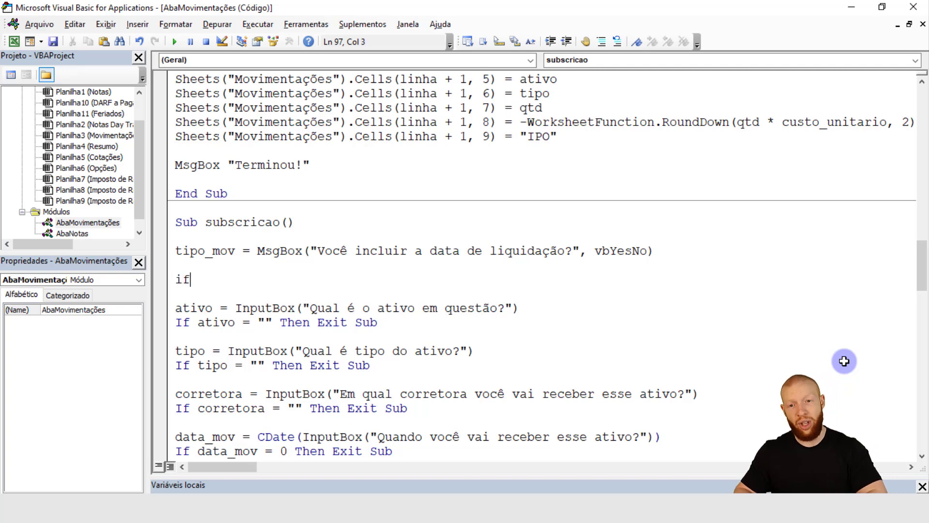
text(tipo_mov)
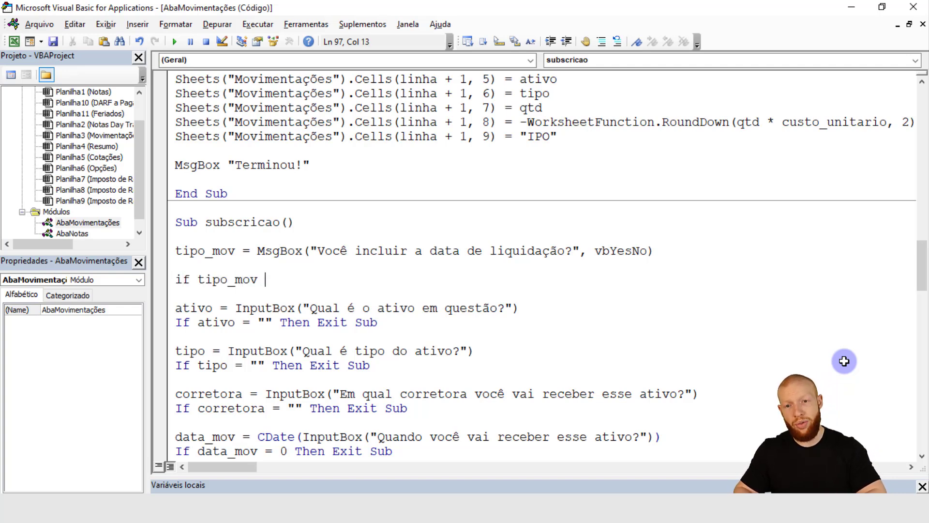
text( = 6 then)
key(Return)
key(Return)
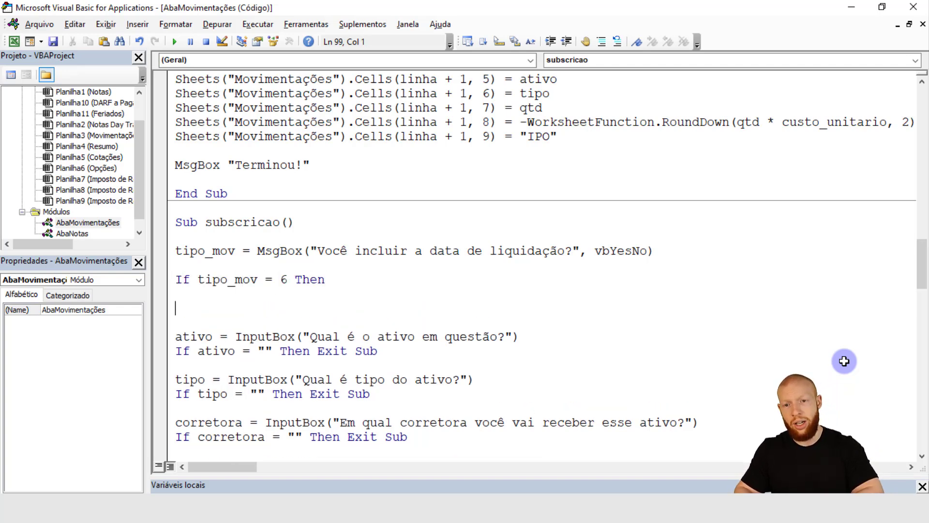
text(else)
key(Return)
key(Return)
text(end if)
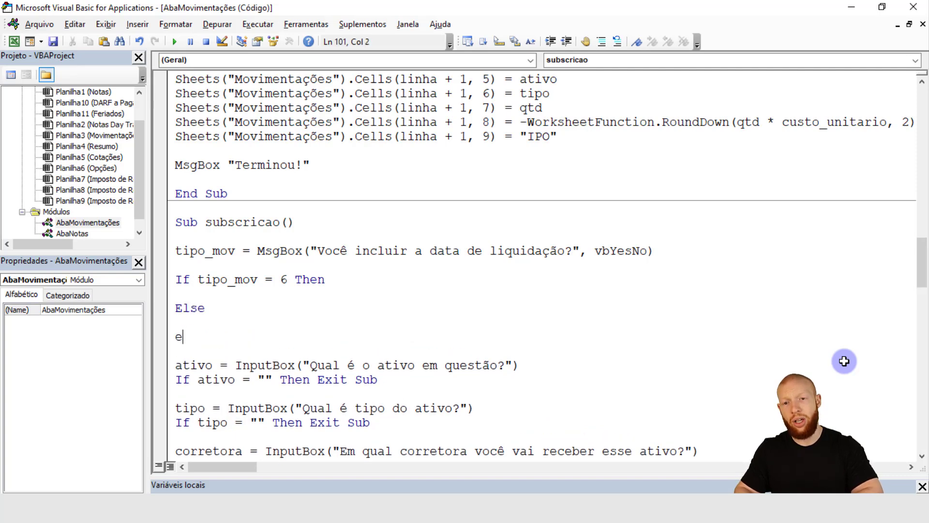
Add the comment 'Estamos incluindo a parte de Liquidação at the end of the If tipo_mov = 6 line.
key(Up)
key(Up)
key(Up)
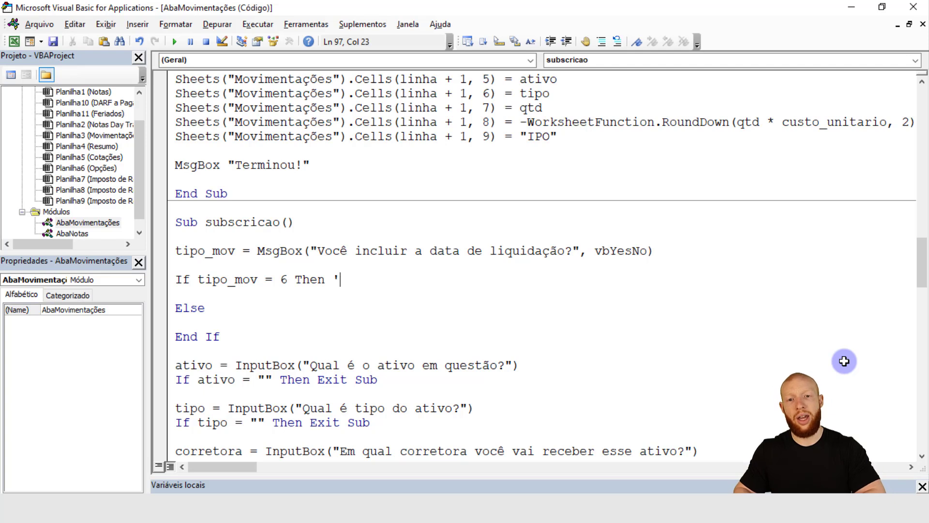
text('Esta)
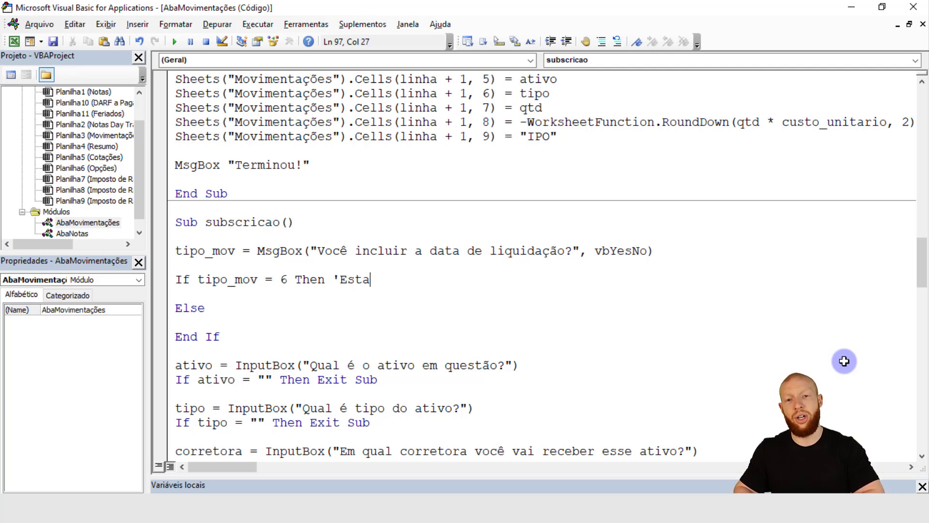
text(mos incluindo a parte )
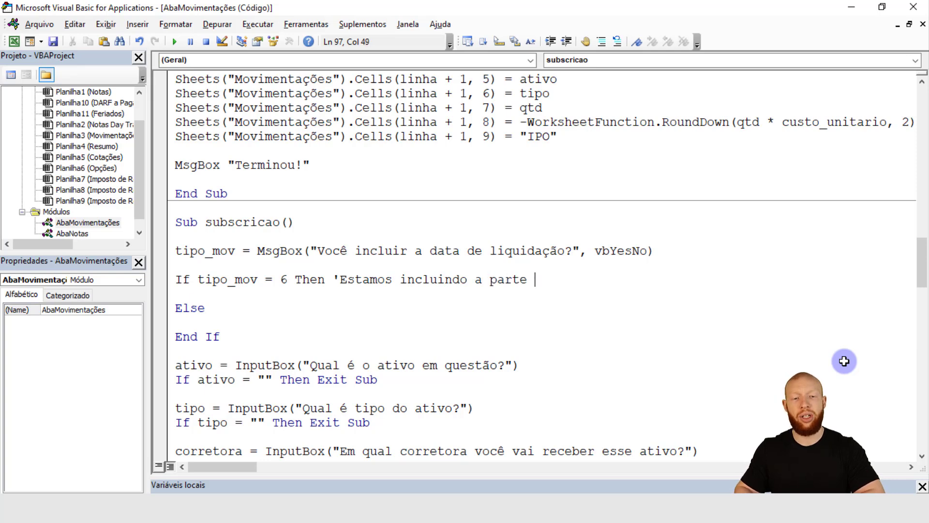
text(de Liquidação)
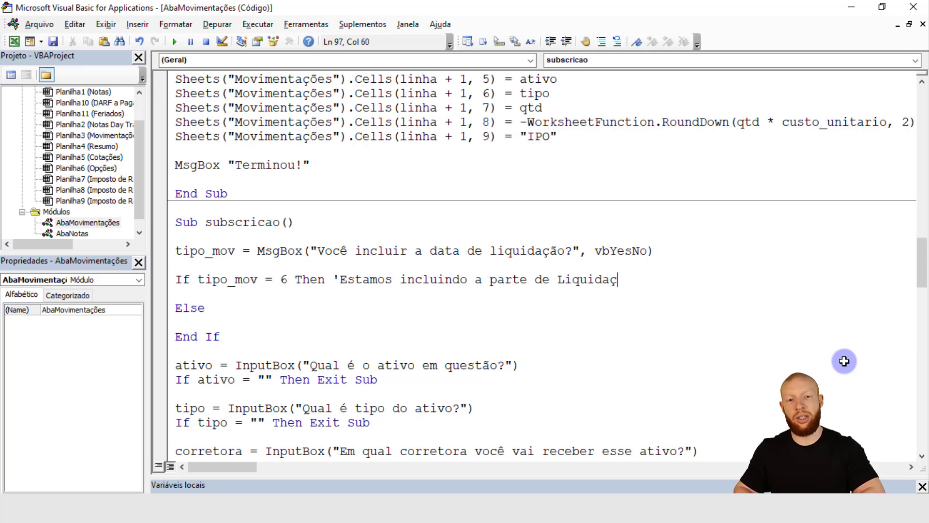
Add the comment 'Estamos ajustando as movimentações para incluir a Integralização at the end of the Else line.
key(Down)
key(Down)
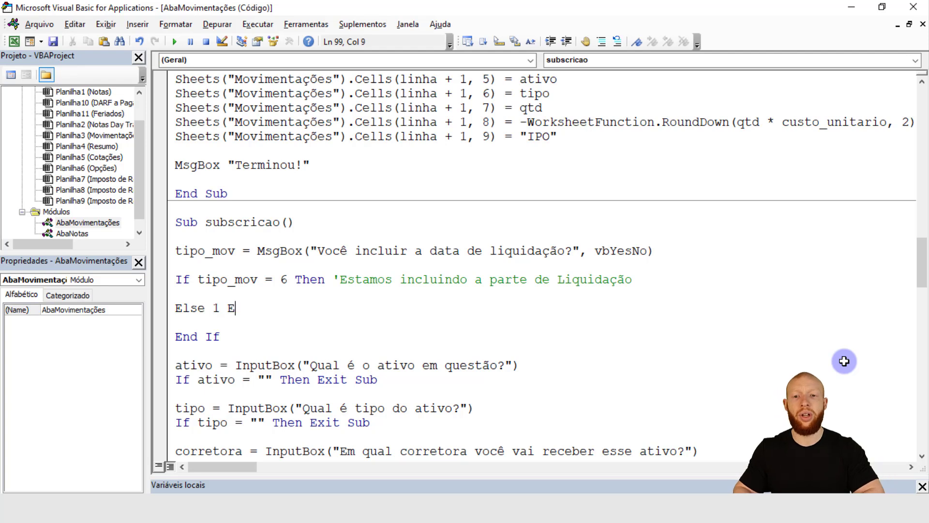
key(BackSpace)
key(BackSpace)
key(BackSpace)
text(Estamos)
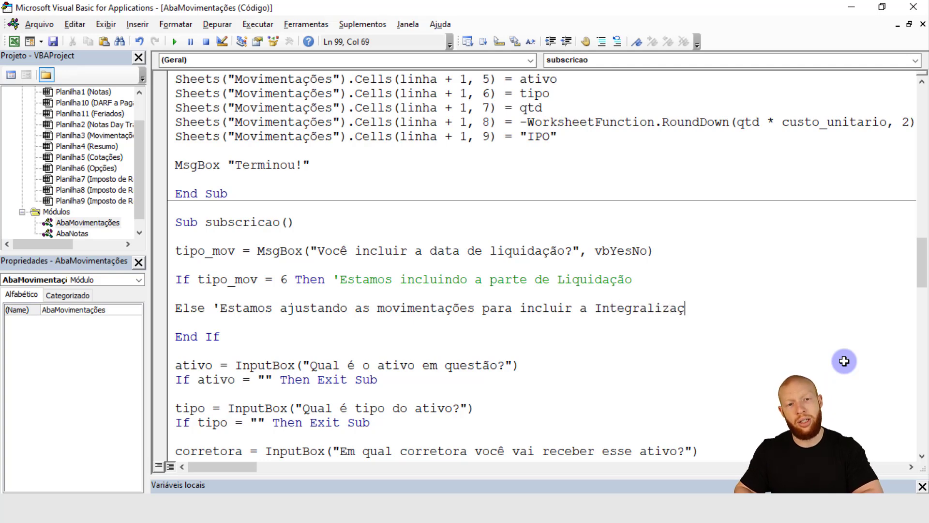
Insert extra blank lines inside the If and Else branches to make room for their code.
key(Up)
key(Return)
key(Down)
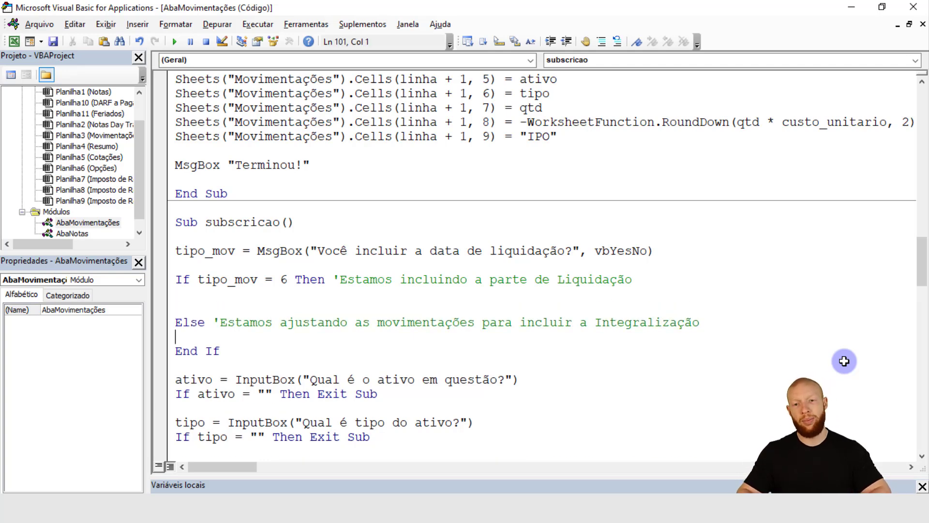
key(Down)
key(Return)
key(Up)
Switch to Excel and examine the ITUB4 subscription dates and amounts beside the Movimentações table.
key(alt+Tab)
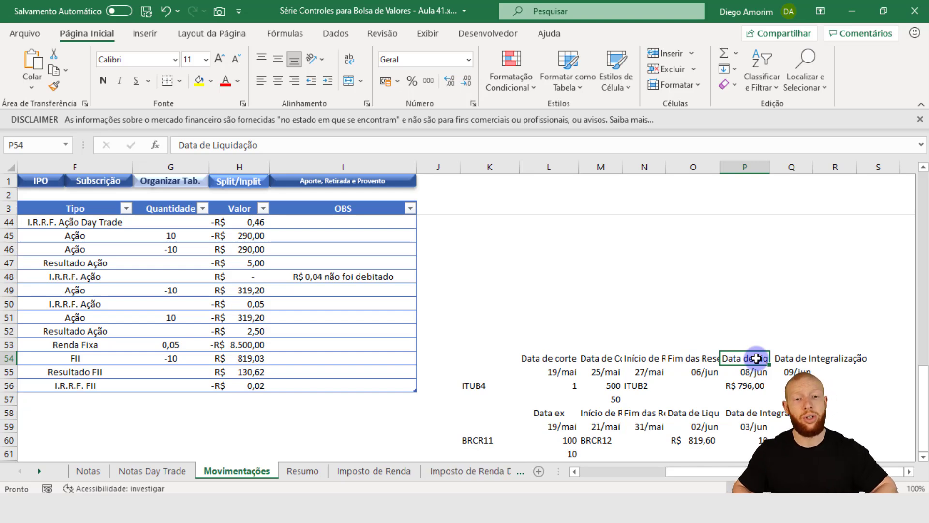
key(ctrl+Left)
key(ctrl+Left)
key(ctrl+Left)
key(ctrl+Right)
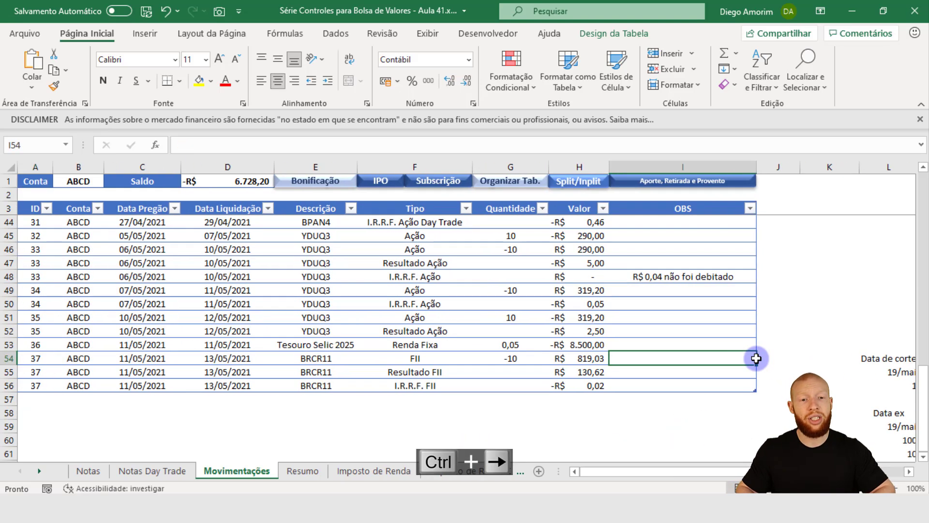
key(Right)
key(Right)
key(Right)
key(Right)
key(Right)
key(Right)
key(Right)
key(Right)
key(Left)
key(Left)
key(Down)
key(Right)
key(Down)
key(Left)
Start row 57 of the Movimentações table with ID 38 and the account copied from the row above.
key(ctrl+Left)
key(ctrl+Left)
key(ctrl+Left)
key(ctrl+Left)
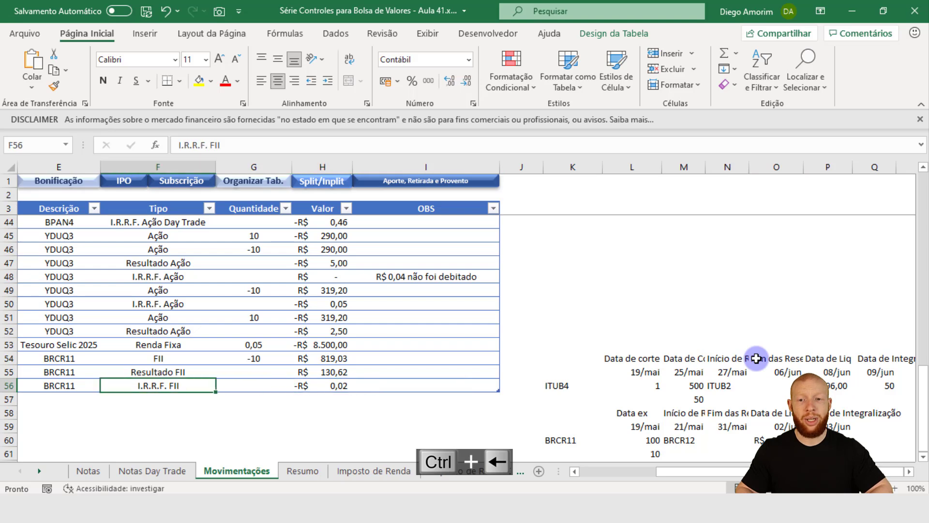
key(ctrl+Left)
key(Down)
text(38)
key(Tab)
key(ctrl+d)
key(Tab)
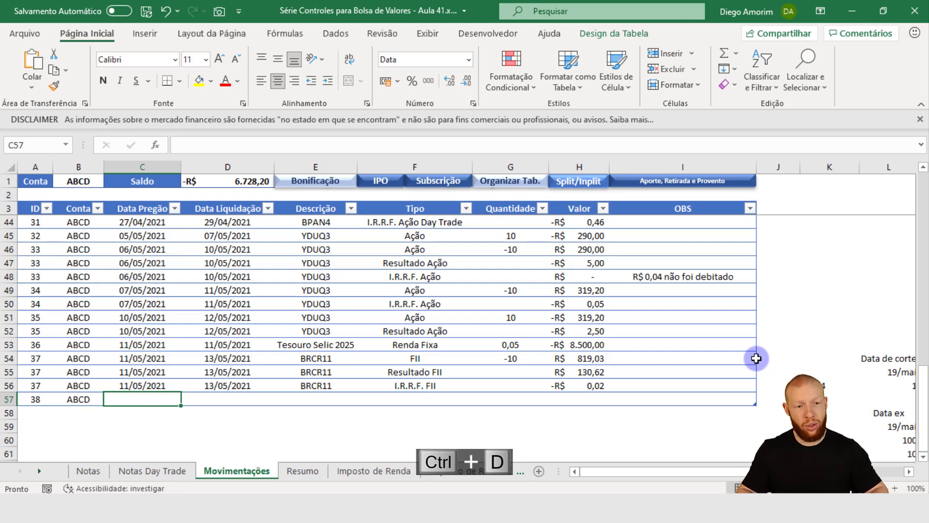
Enter 19/05/2021 as both Data Pregão and Data Liquidação in row 57.
text(19/05/2021)
key(Tab)
text(19/05/2021)
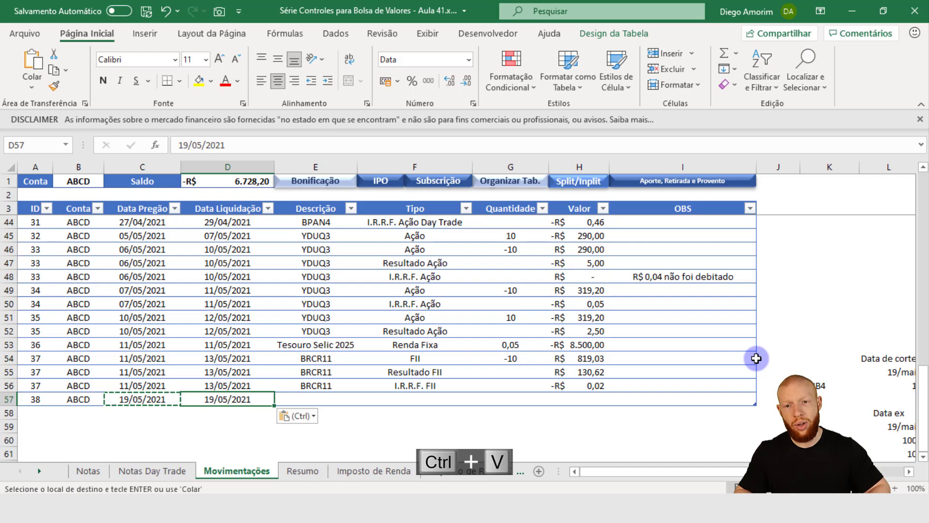
key(Tab)
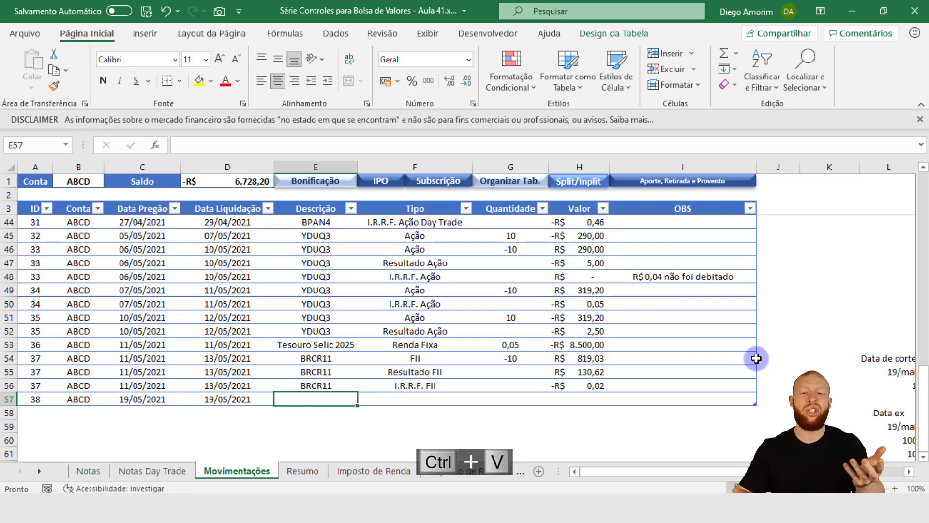
Fill in row 57 with ITUB4 as the Descrição and Subscrição as the Tipo.
text(ITUB4)
key(Tab)
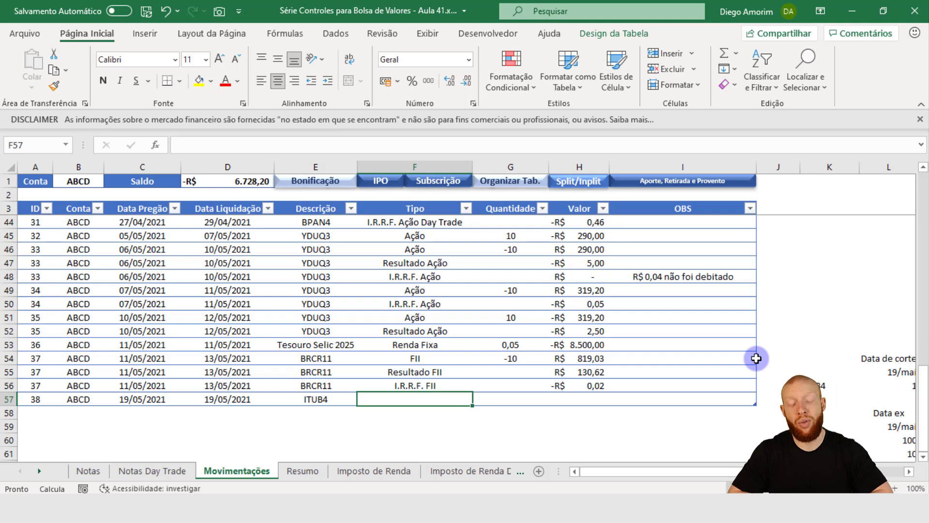
text(Su)
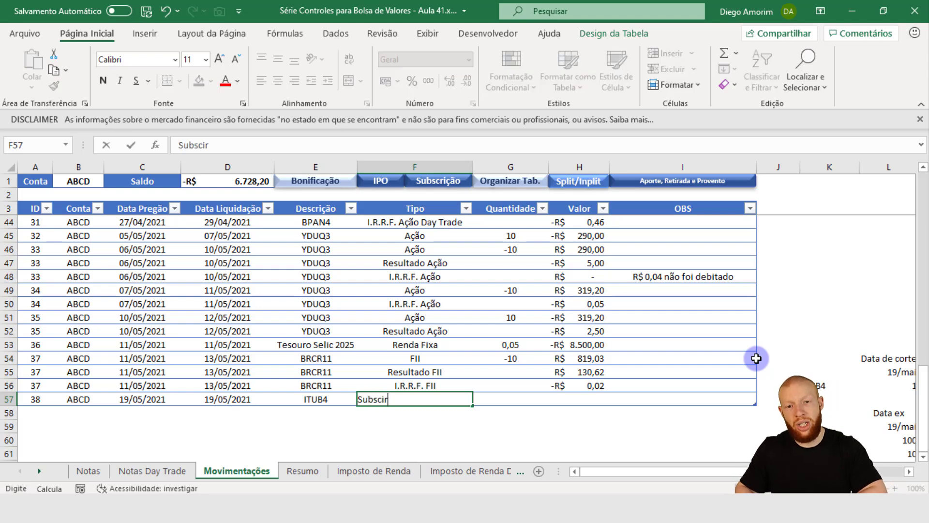
text(bscrição)
key(Return)
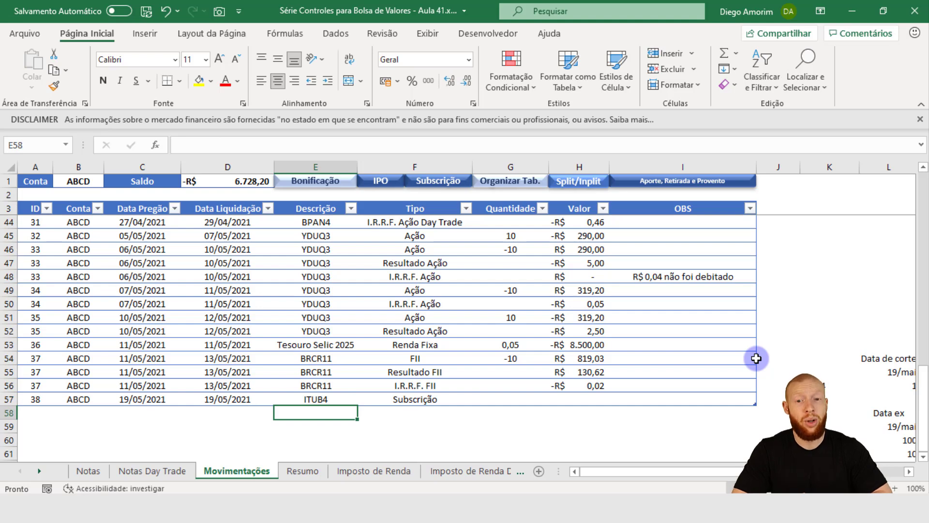
Check the subscription amount beside the table and enter -796 as the Valor in row 57, leaving Quantidade empty.
key(Up)
key(Right)
key(Right)
key(Right)
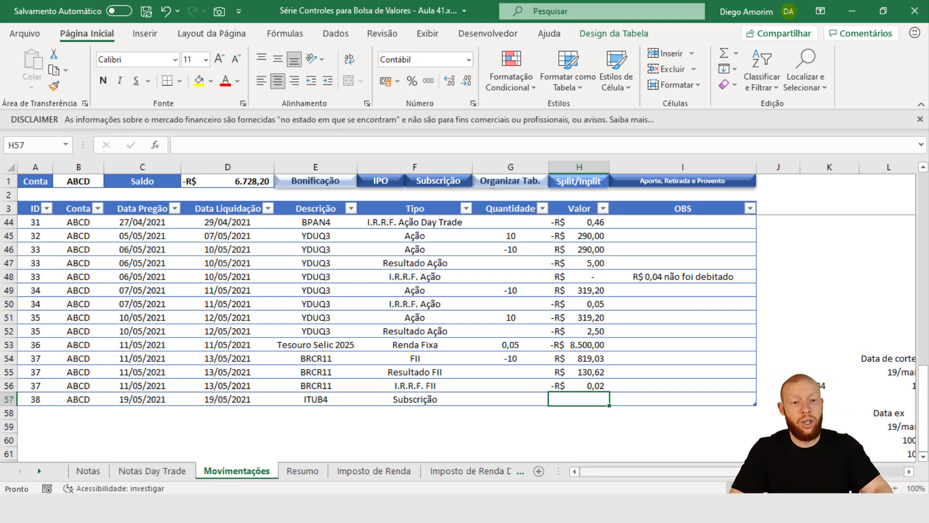
scroll(775, 410, right, 4)
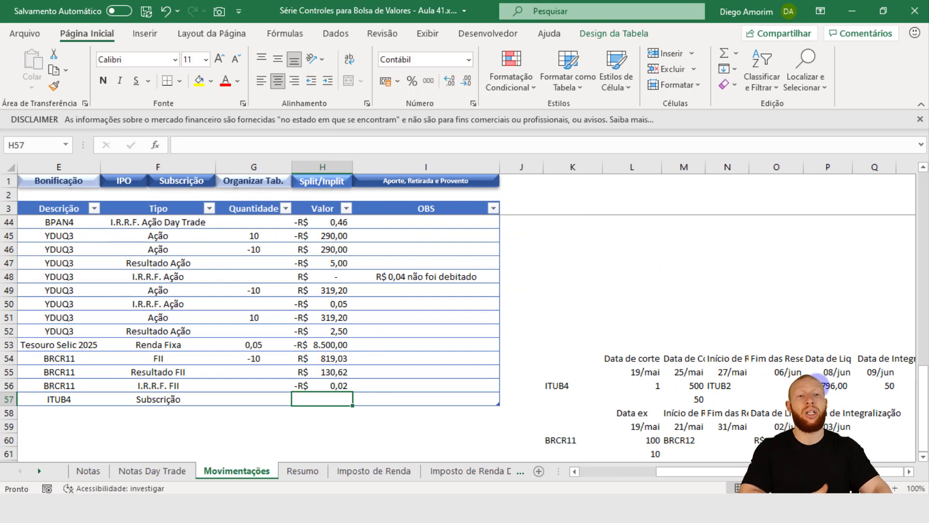
drag(764, 471, 587, 468)
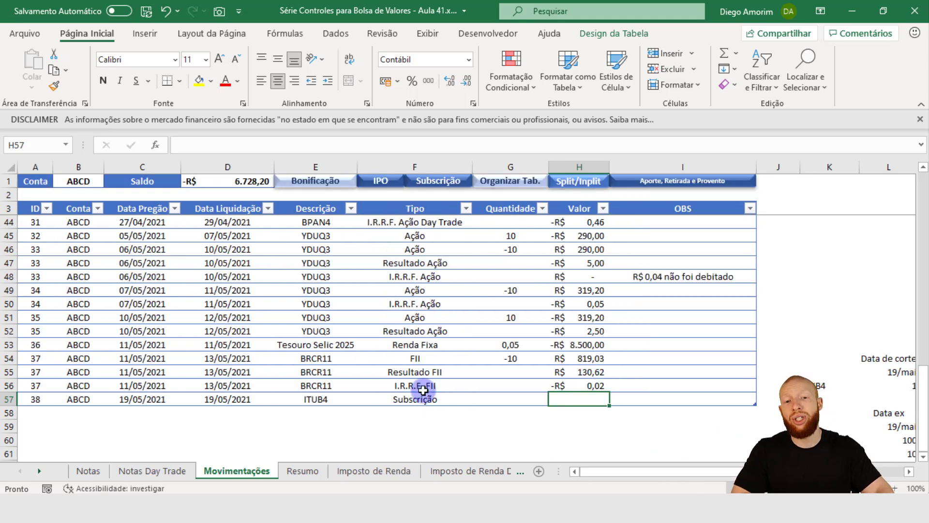
text(-796)
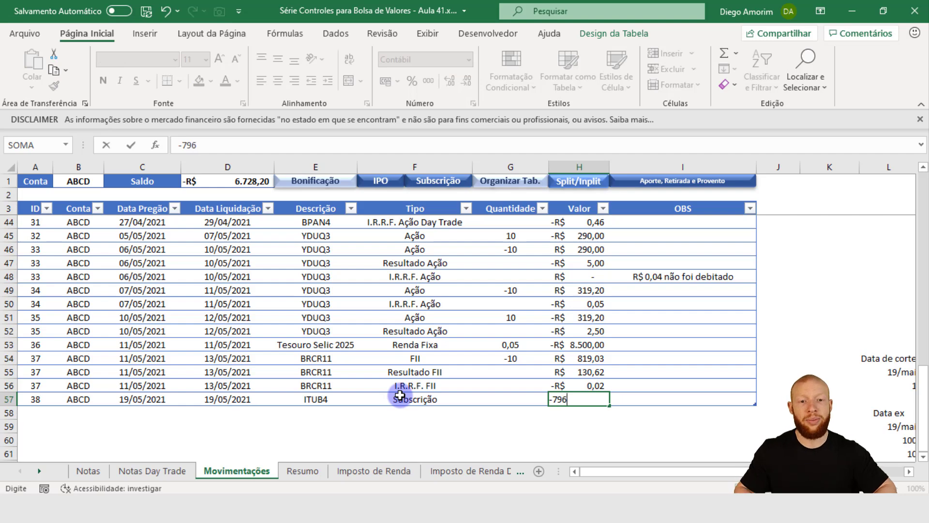
key(Tab)
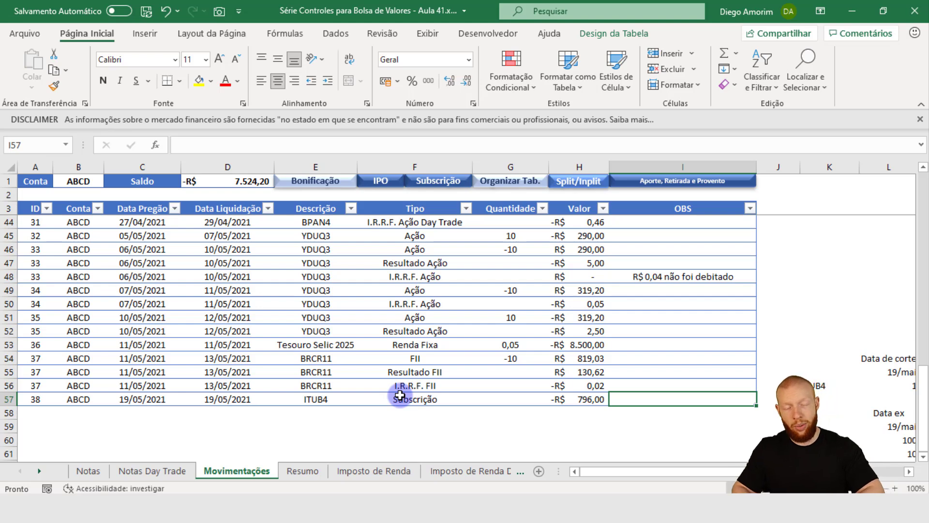
Enter the observation "Ajuste para a Data de Liquidação" in the OBS column of row 57.
text(Movimentação para a)
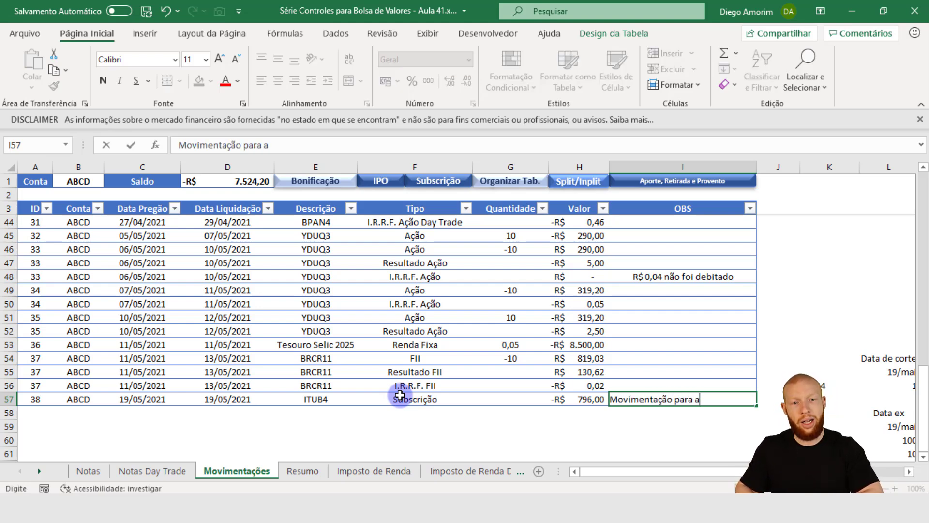
text(iquidação)
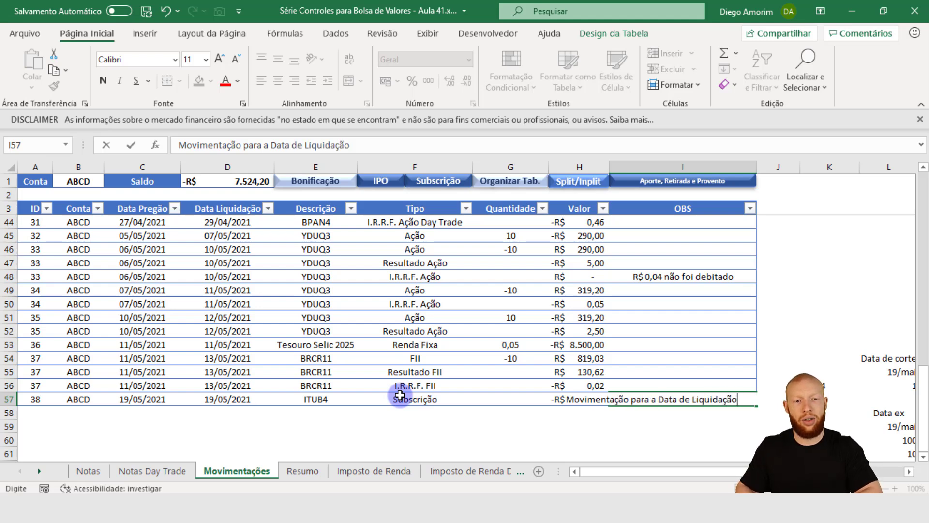
key(Return)
key(Up)
key(F2)
key(Tab)
key(F2)
key(Home)
key(ctrl+shift+Right)
text(Ajuste)
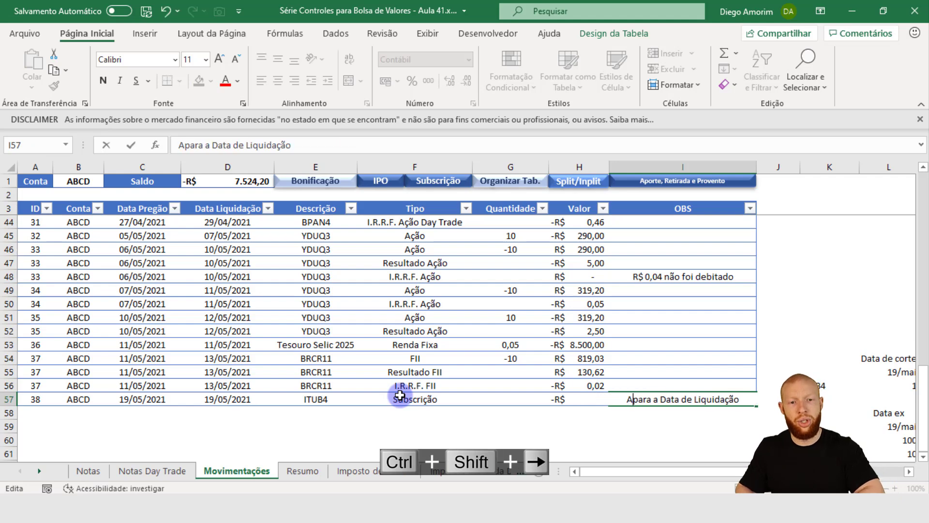
key(Return)
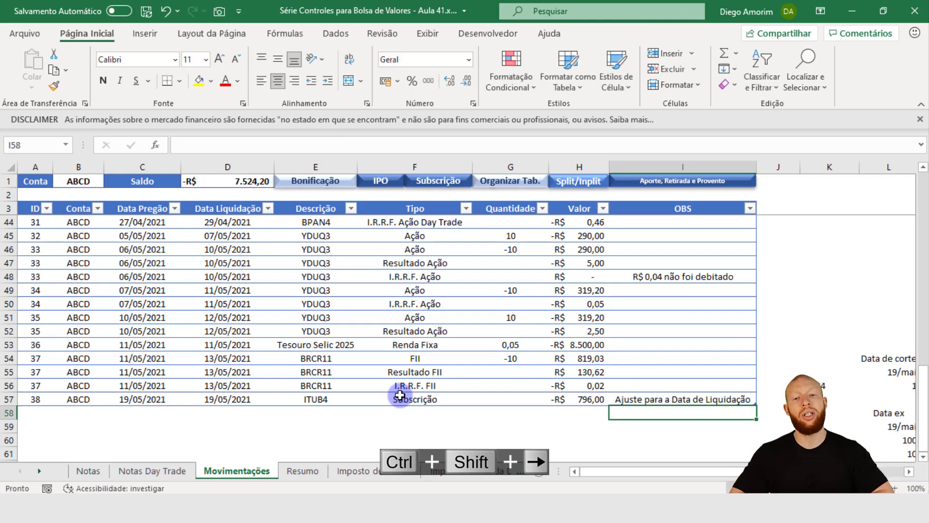
Go back to the Data Pregão cell of the ITUB4 subscription row.
key(Up)
key(Left)
key(Left)
key(Left)
key(Left)
key(Left)
key(Left)
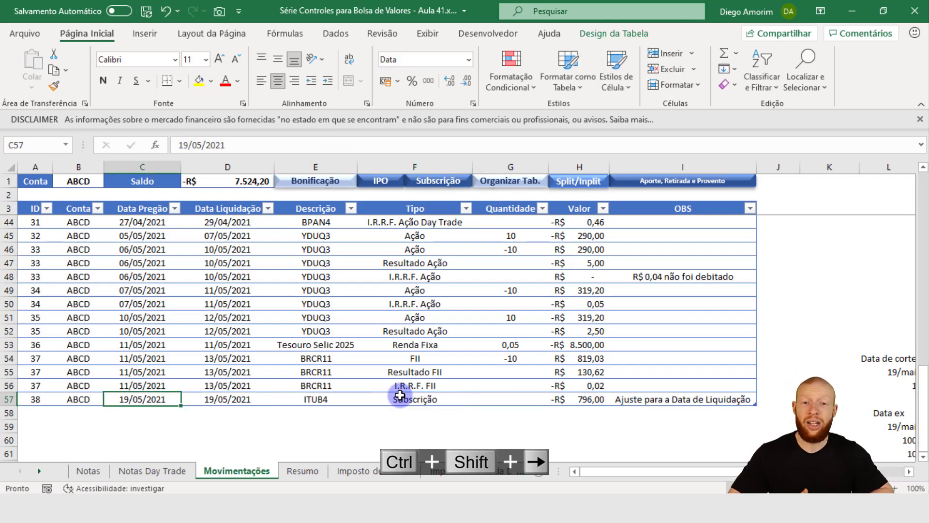
Review the ITUB4 subscription entry in row 57 across its columns through OBS and select the whole row.
key(Right)
key(Right)
key(Right)
key(Right)
key(Right)
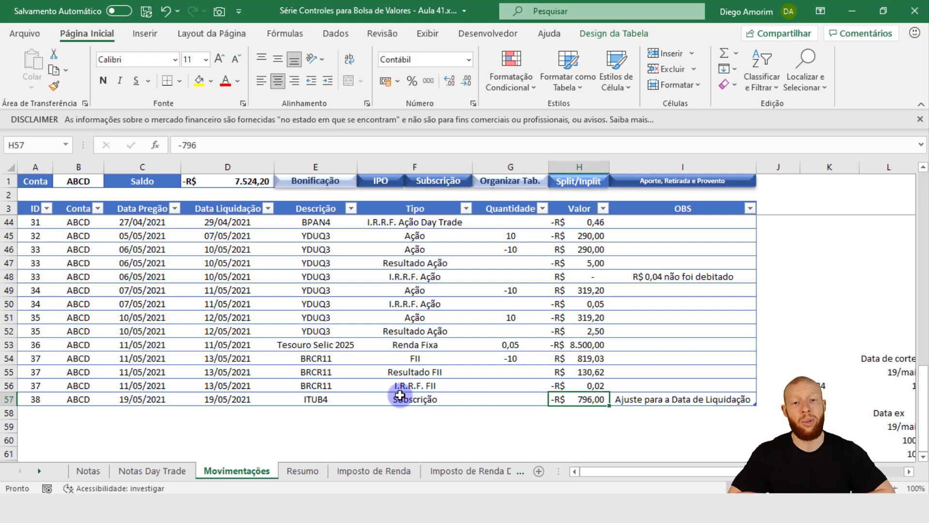
key(Right)
key(ctrl+shift+Left)
key(ctrl+shift+Left)
key(ctrl+shift+Left)
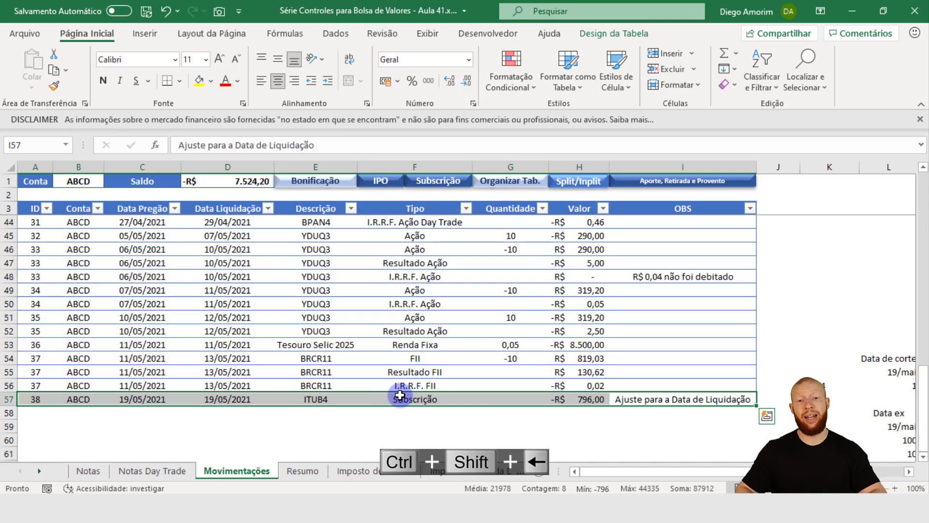
Switch to the VBA editor and copy subscricao's linha assignment and nine Movimentações cell-writing lines into the liquidation branch.
key(alt+Tab)
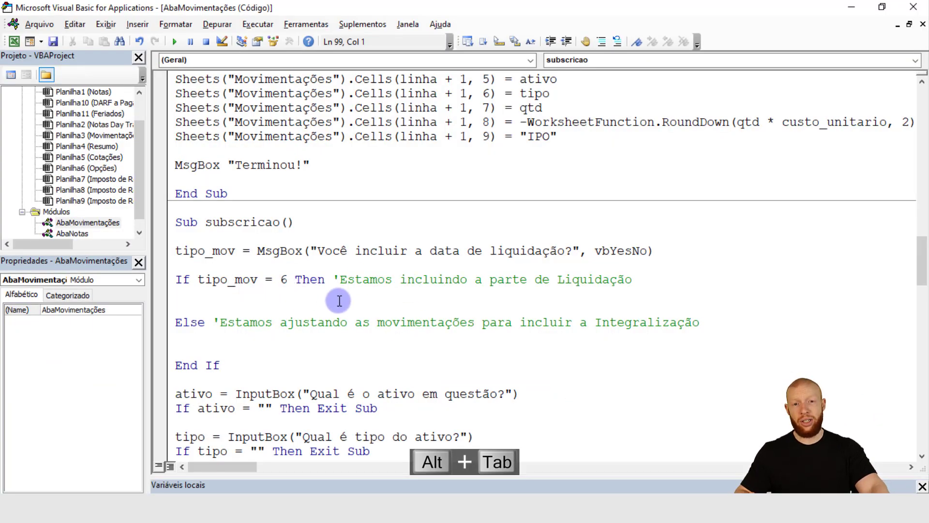
click(429, 299)
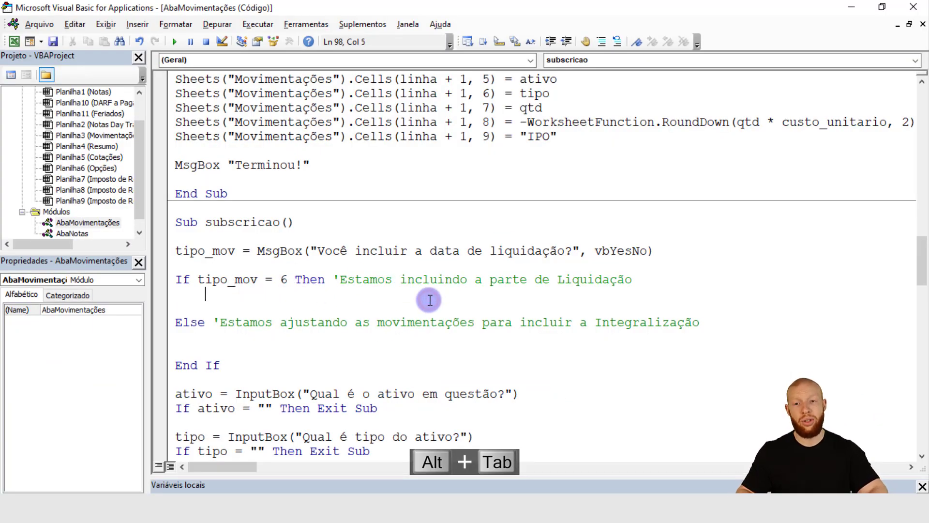
key(alt+Tab)
key(alt+Tab)
scroll(320, 317, up, 6)
scroll(324, 315, down, 1)
click(177, 222)
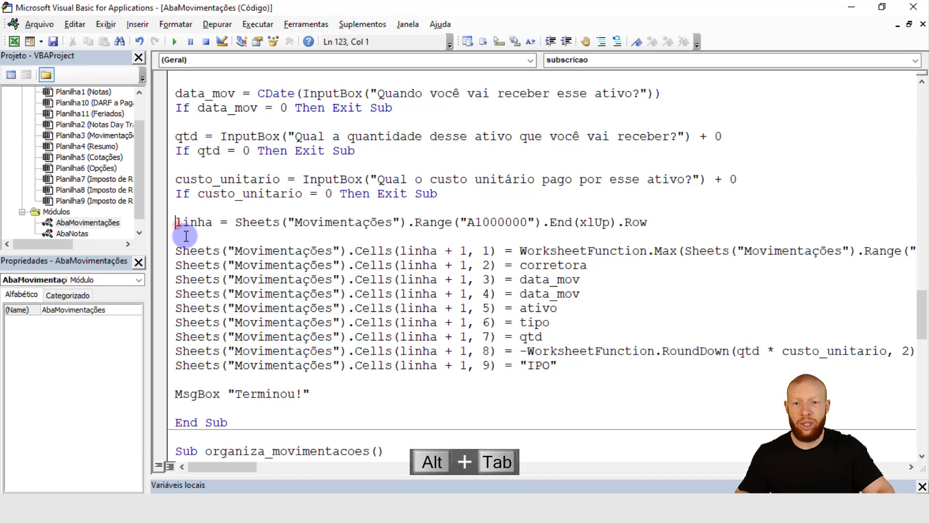
shift+click(572, 365)
key(ctrl+c)
scroll(310, 338, up, 9)
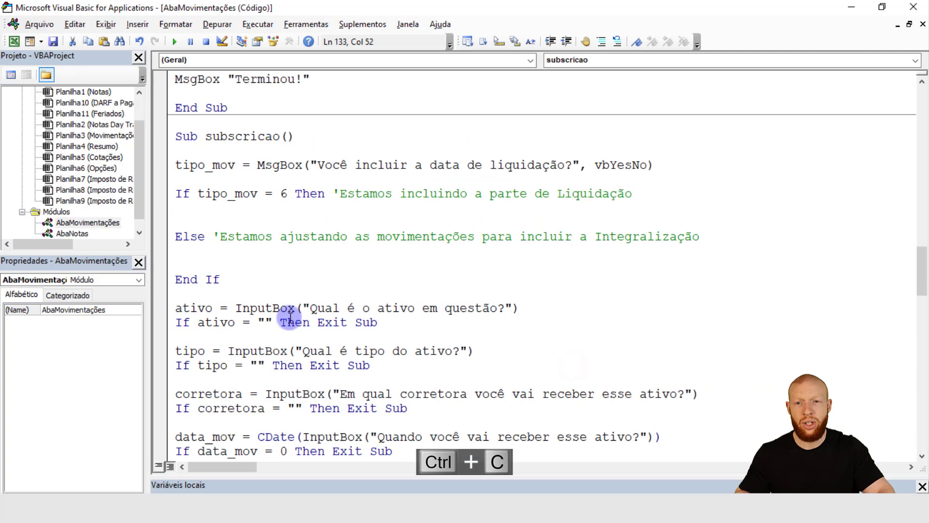
click(269, 257)
key(ctrl+v)
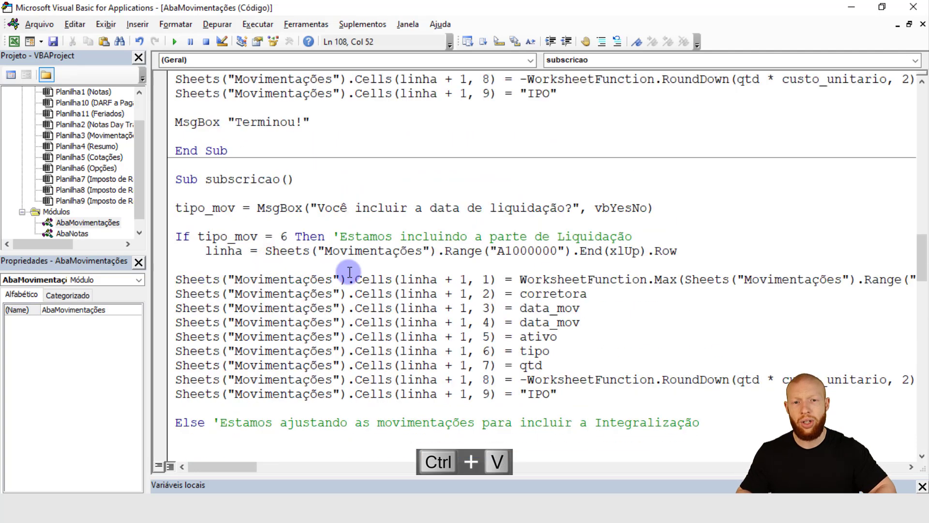
Indent the pasted cell-writing lines one level inside the If and remove the blank line before Else.
shift+click(177, 280)
key(Tab)
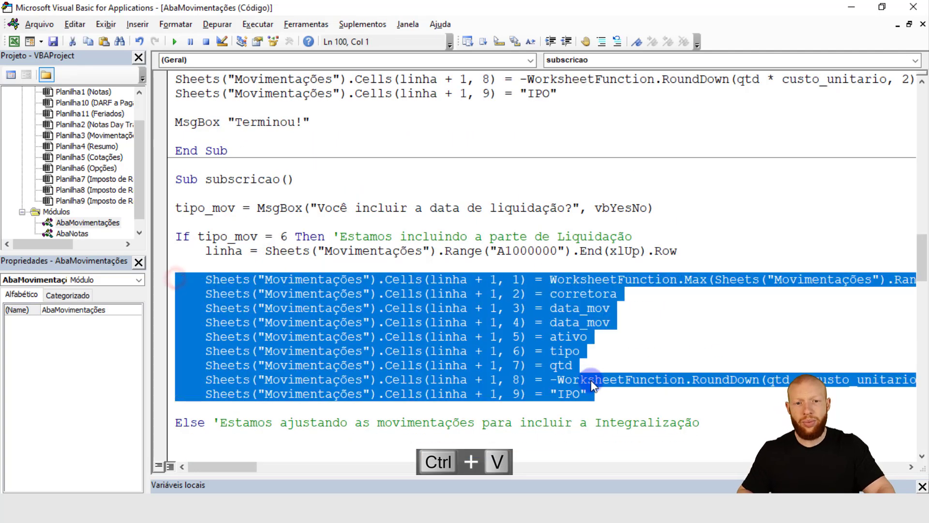
click(606, 404)
key(BackSpace)
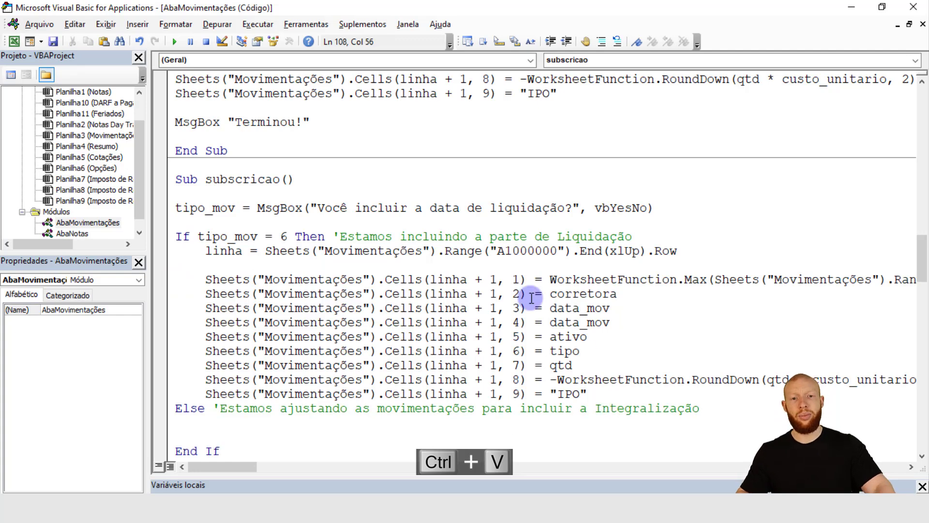
Examine the linha lookup and the full ID expression for column 1 in the liquidation branch.
click(352, 251)
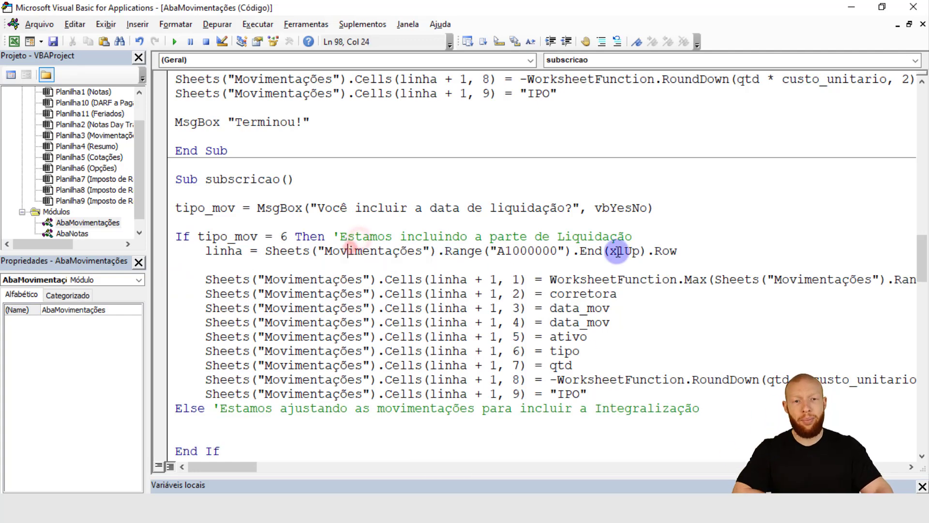
drag(706, 249, 519, 251)
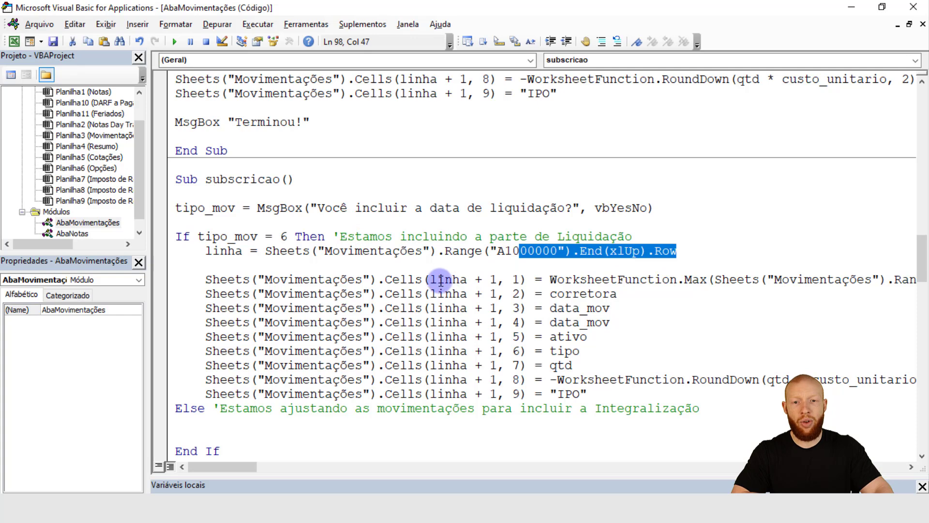
drag(432, 280, 521, 280)
click(581, 280)
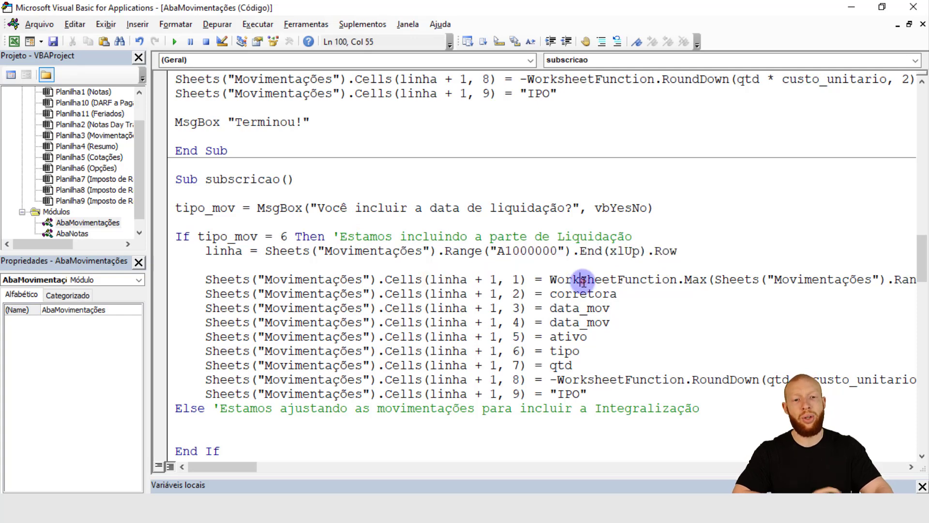
key(End)
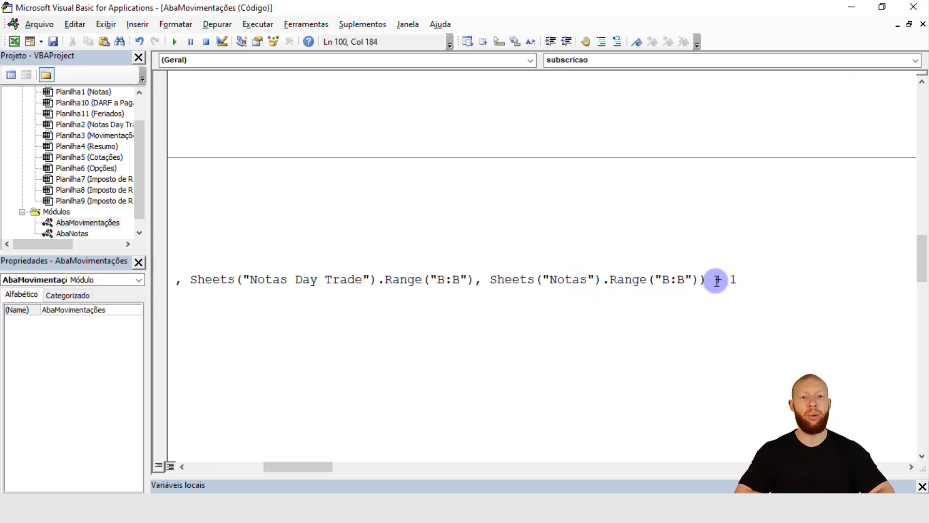
key(Home)
click(641, 296)
Move the corretora InputBox and its empty-value exit check from below End If to just above the tipo_mov condition.
scroll(477, 332, down, 5)
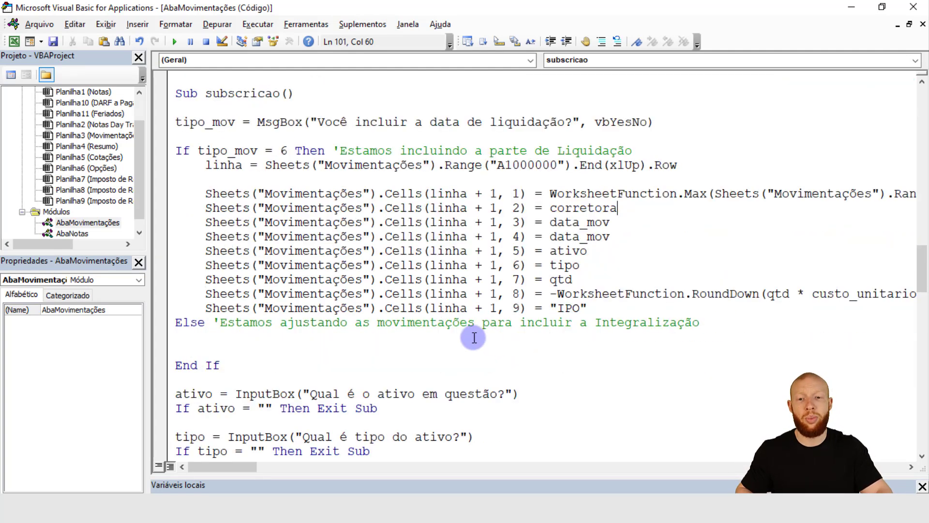
drag(415, 365, 150, 353)
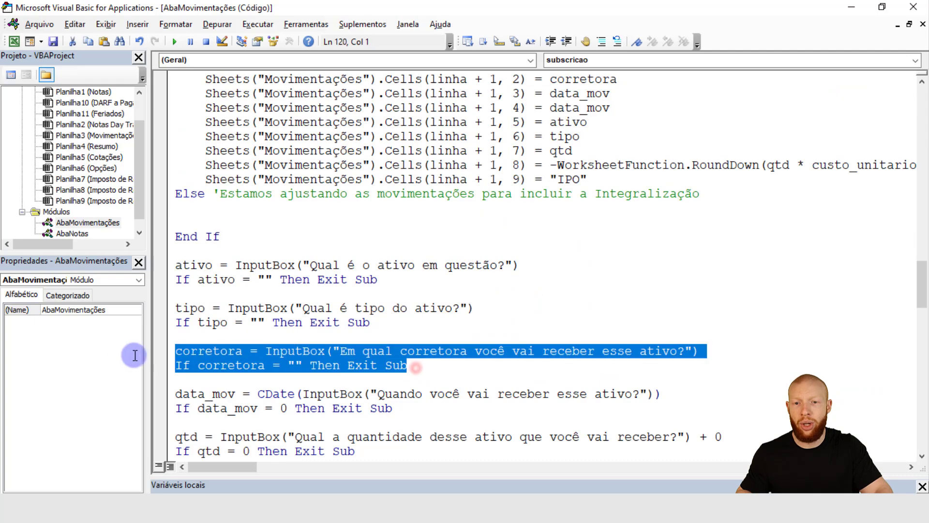
key(ctrl+x)
scroll(459, 295, up, 6)
click(384, 234)
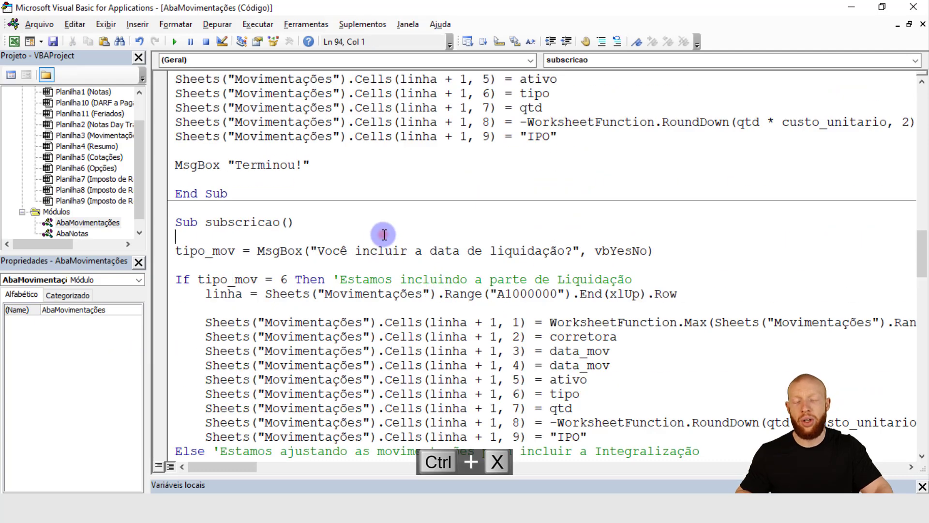
key(ctrl+v)
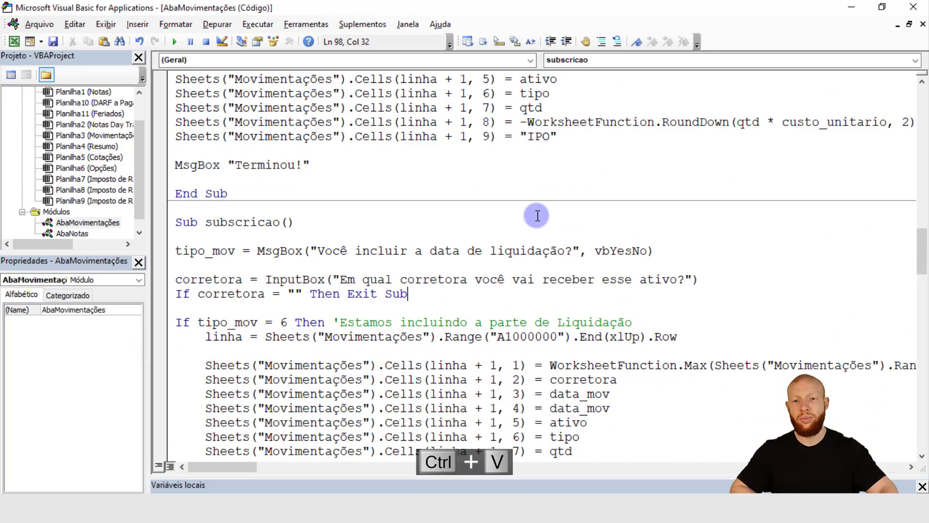
Move the data_mov InputBox and its exit check into the liquidation branch, indented below the linha assignment.
scroll(523, 216, down, 2)
double_click(580, 308)
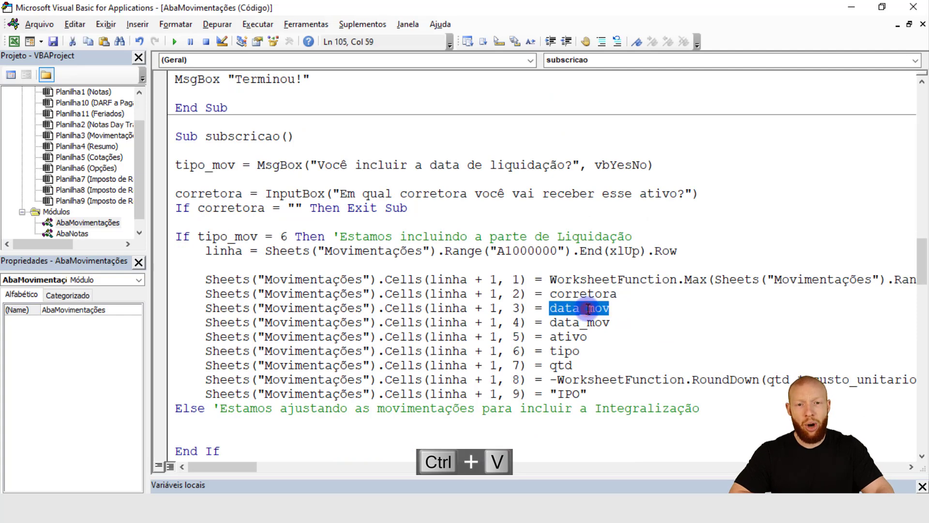
scroll(409, 259, down, 1)
scroll(410, 259, down, 4)
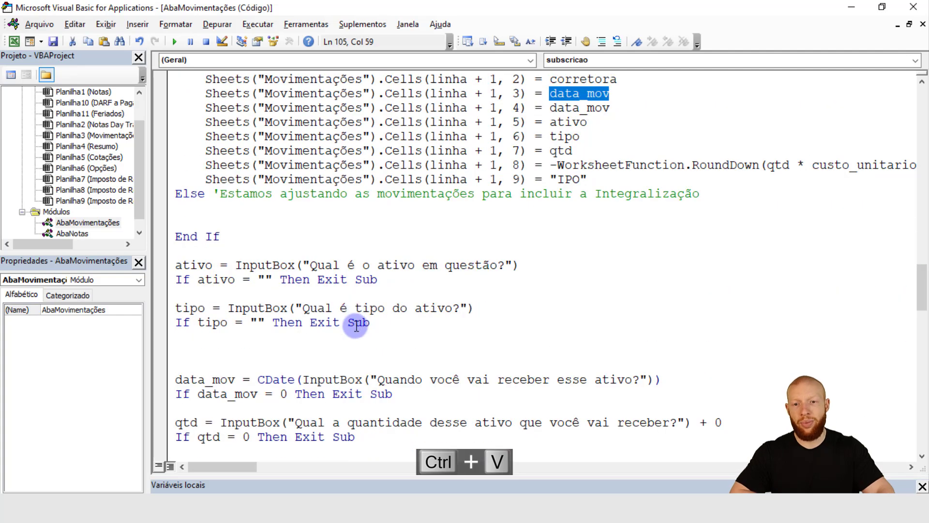
drag(400, 390, 156, 380)
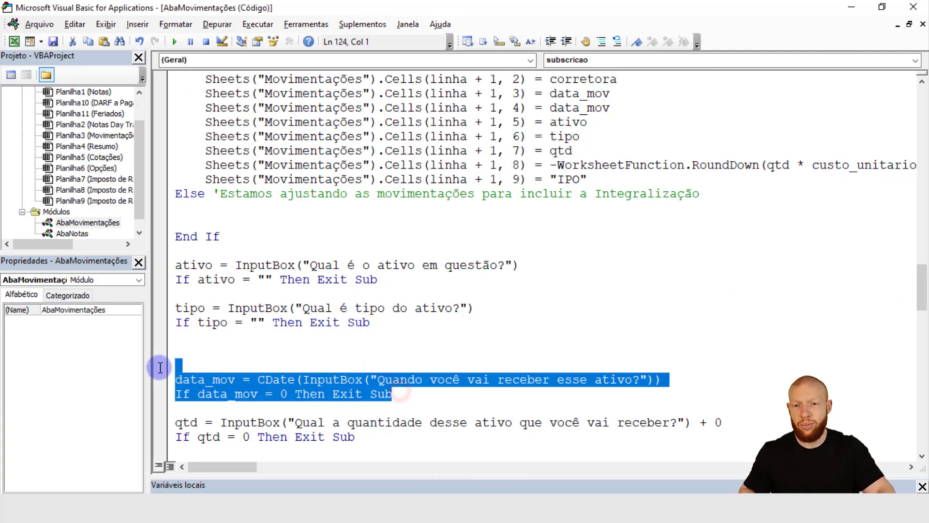
key(ctrl+x)
scroll(435, 322, up, 4)
scroll(437, 321, up, 2)
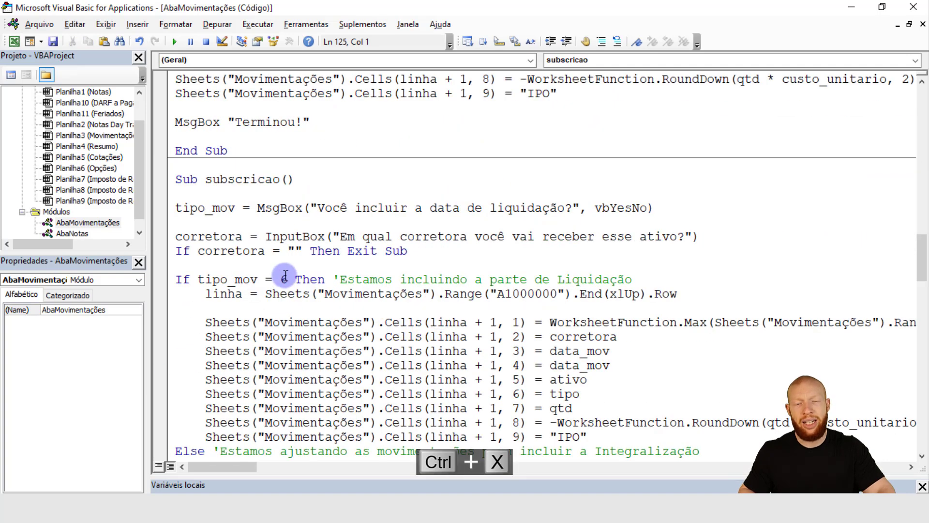
click(714, 296)
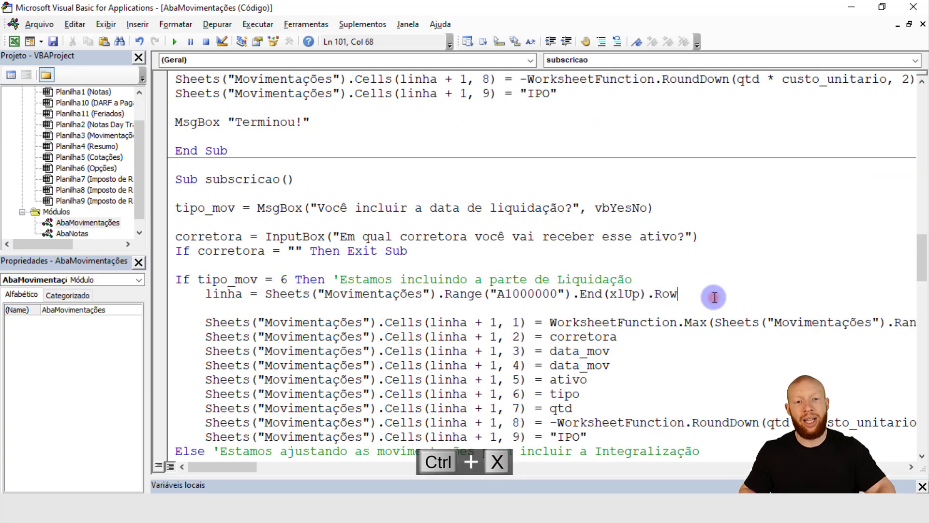
key(Return)
key(Return)
key(ctrl+v)
key(Tab)
Rename the variable to data_liq in the moved date prompt and in its exit check.
key(Up)
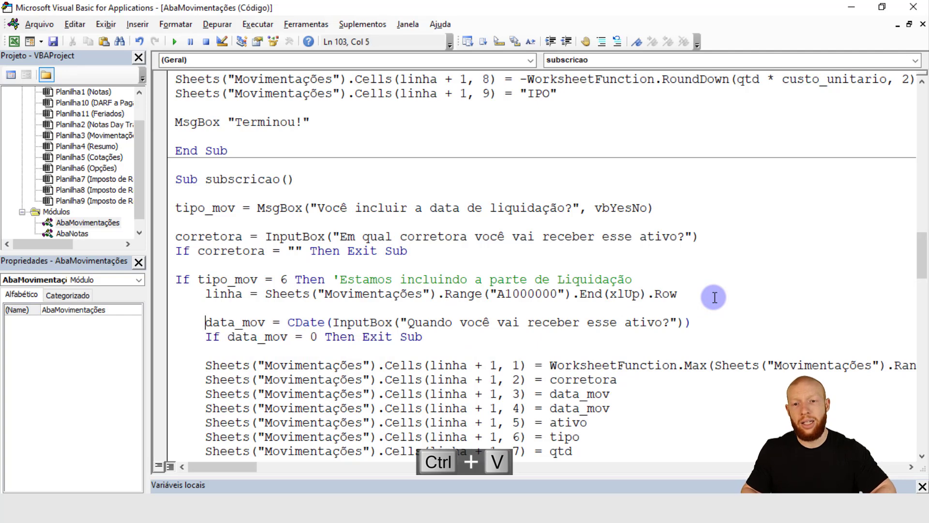
key(BackSpace)
key(BackSpace)
key(BackSpace)
text(liq)
key(ctrl+shift+Left)
key(ctrl+c)
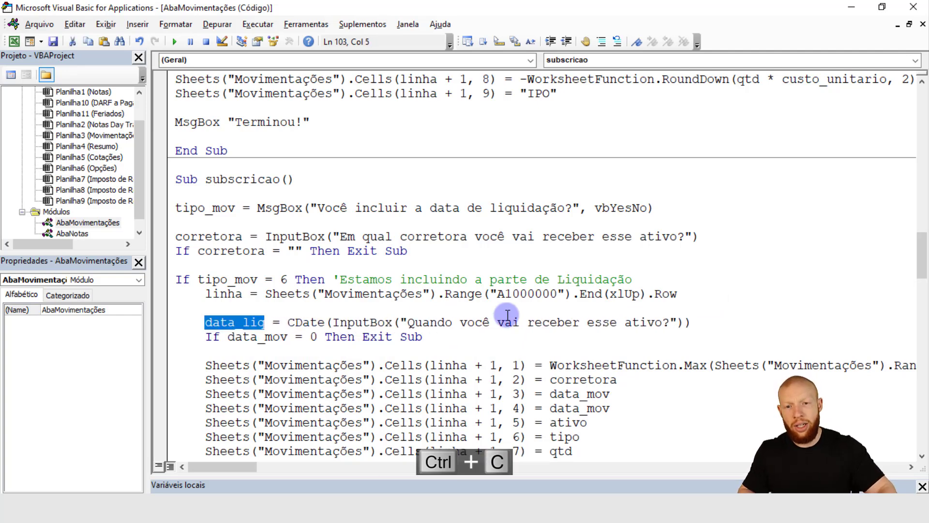
double_click(266, 338)
key(ctrl+v)
Reword the data_liq prompt as "Quando você vai pagar por esse ativo?".
click(466, 322)
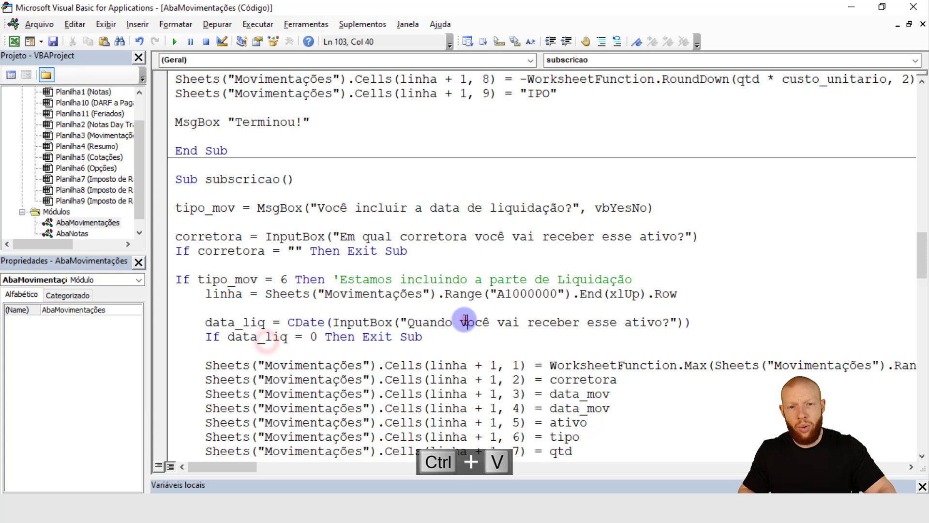
shift+click(661, 323)
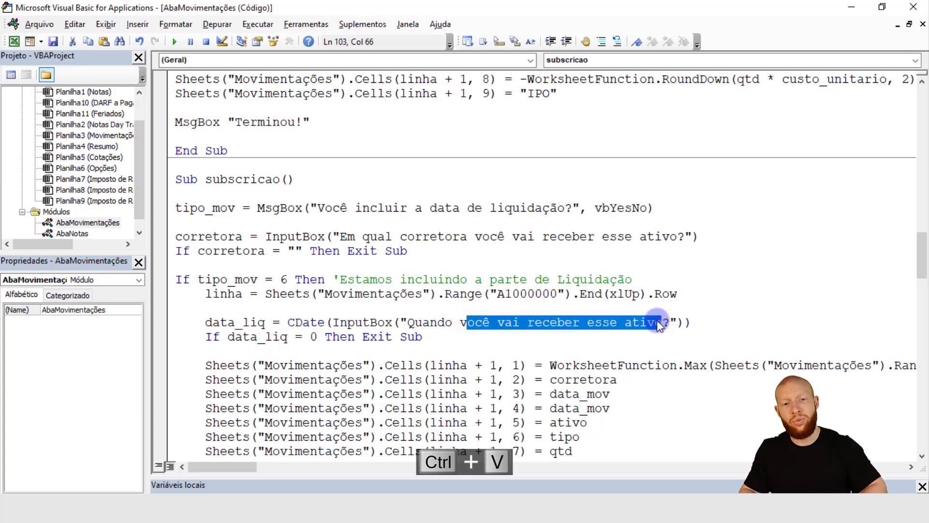
click(661, 323)
key(ctrl+shift+Right)
text(pagar por)
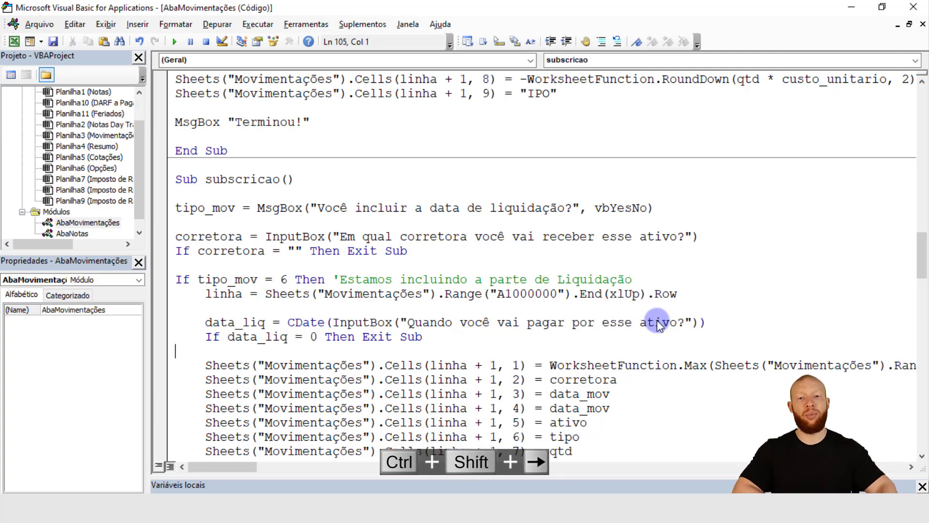
Assign data_liq to columns 3 and 4 of the new Movimentações row in the liquidation branch.
double_click(241, 322)
key(ctrl+c)
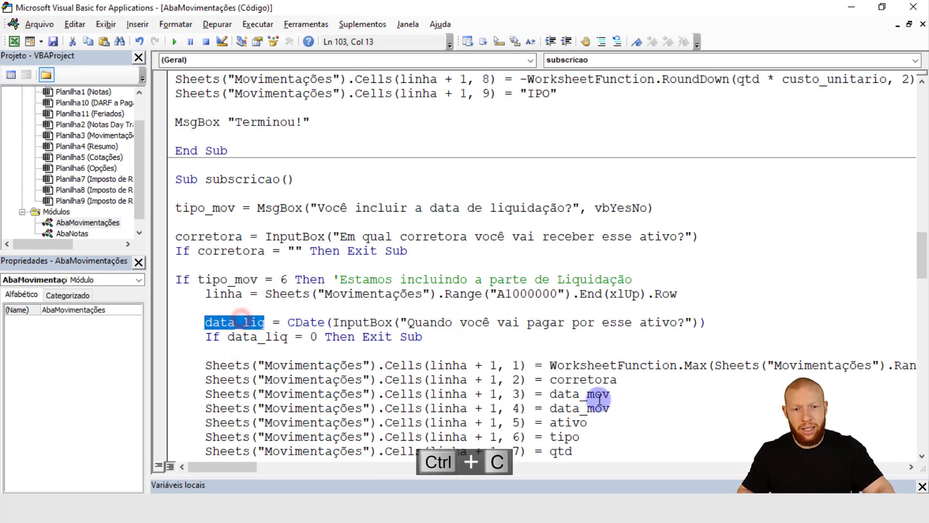
double_click(599, 394)
key(ctrl+v)
double_click(598, 408)
key(ctrl+v)
click(608, 422)
Move the ativo InputBox and its exit check from below End If to just below the corretora check.
scroll(609, 423, down, 4)
drag(390, 408, 165, 391)
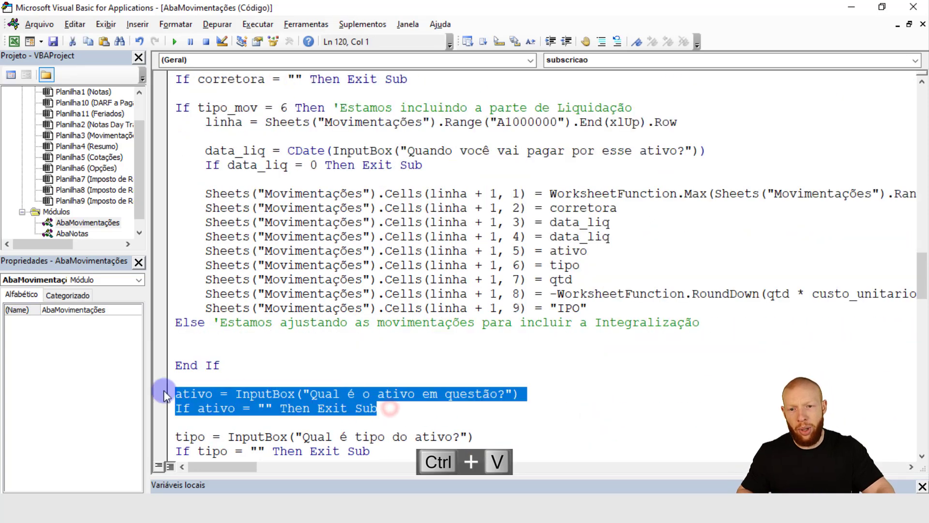
key(ctrl+x)
scroll(309, 368, up, 5)
click(666, 256)
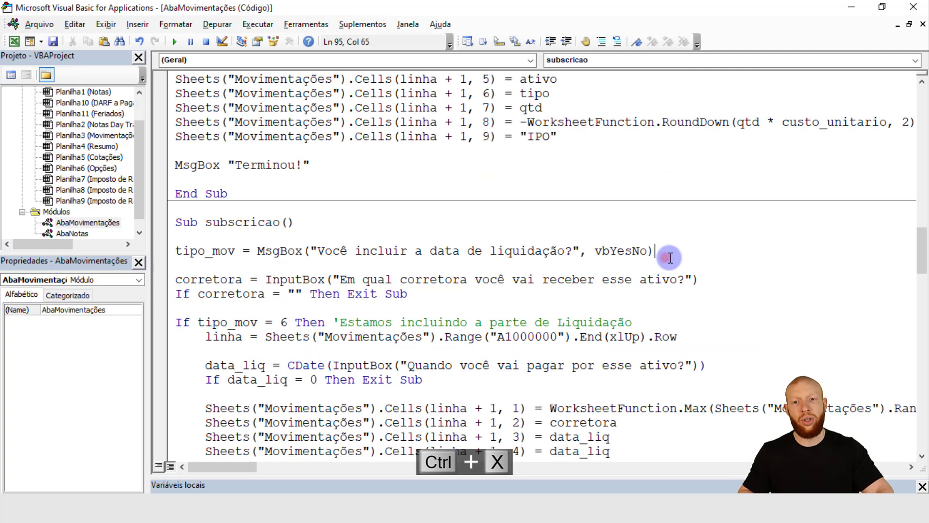
click(704, 293)
key(Return)
key(Return)
key(ctrl+v)
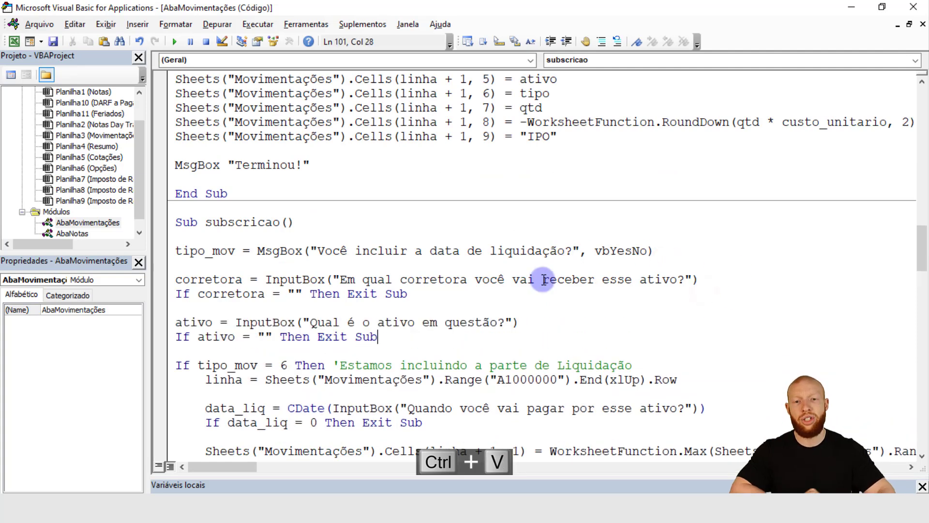
Set the column 6 value in the liquidation branch to the text "Subscrição".
scroll(603, 283, down, 4)
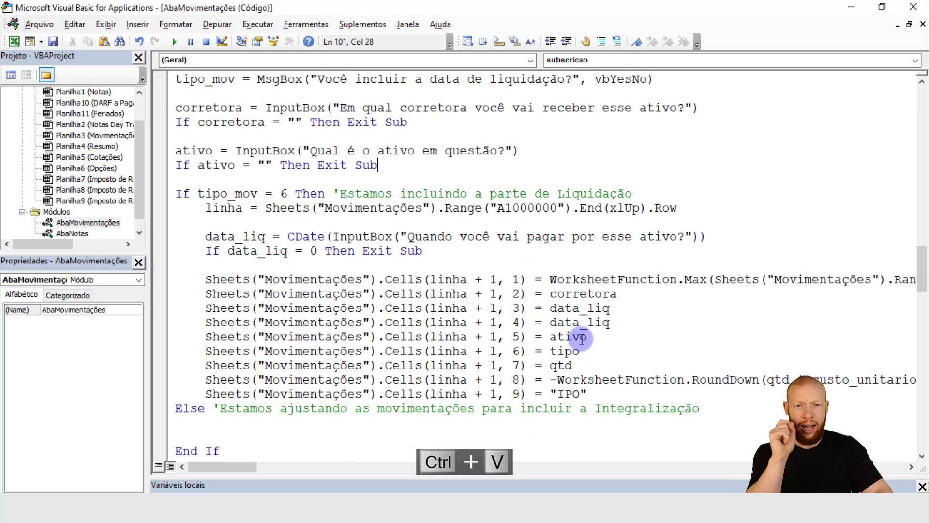
double_click(564, 351)
text("Subscrição)
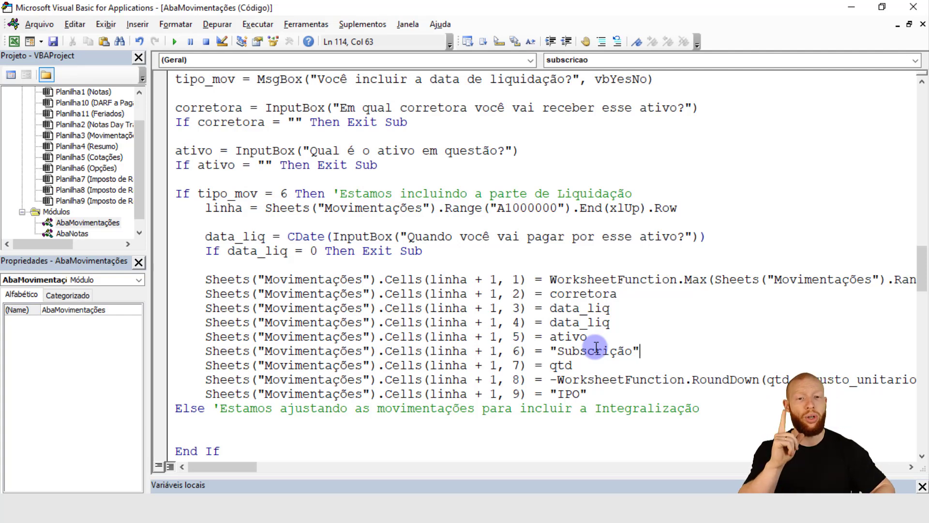
Delete the line that writes the quantity to column 7 from the liquidation branch.
key(shift+Home)
key(BackSpace)
key(BackSpace)
key(BackSpace)
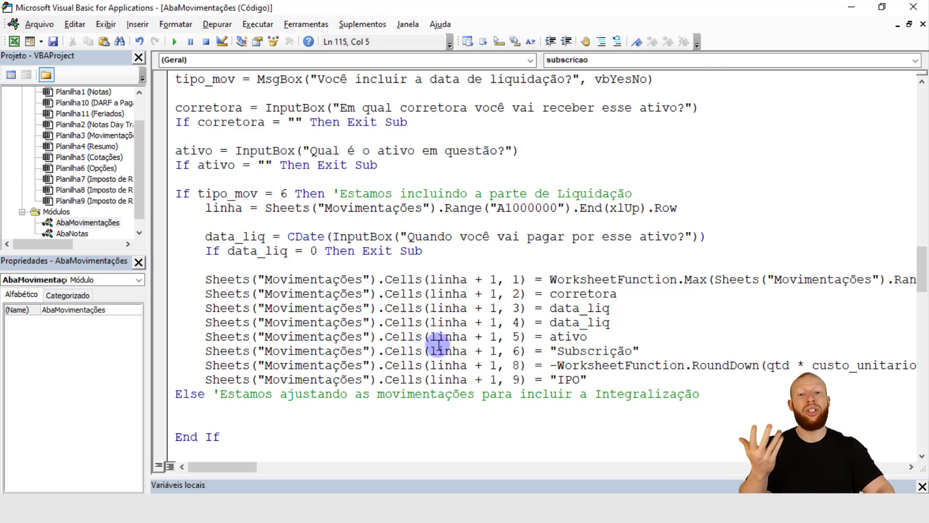
Copy the custo_unitario InputBox and its exit check into the liquidation branch below the data_liq check, indented to match.
scroll(436, 349, down, 5)
scroll(436, 349, down, 2)
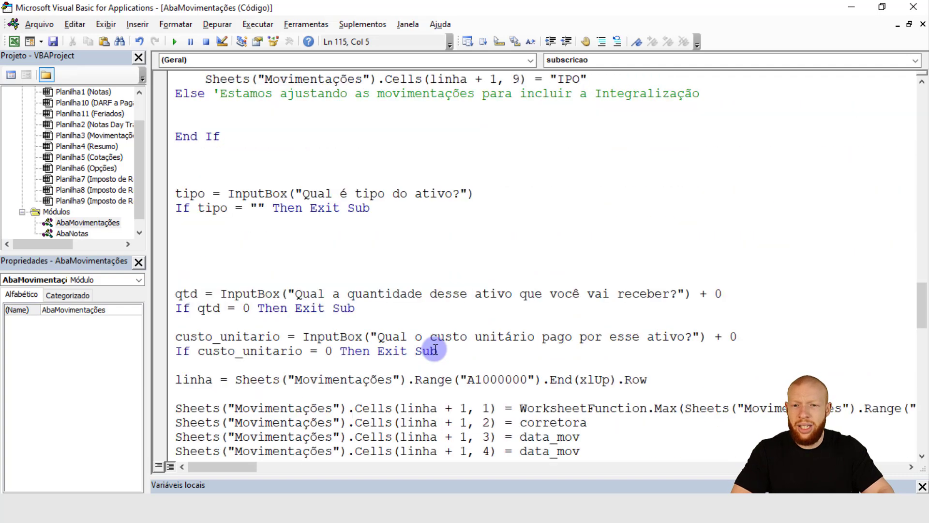
click(440, 349)
shift+click(177, 335)
key(ctrl+c)
scroll(426, 271, up, 8)
click(445, 291)
key(Return)
key(Return)
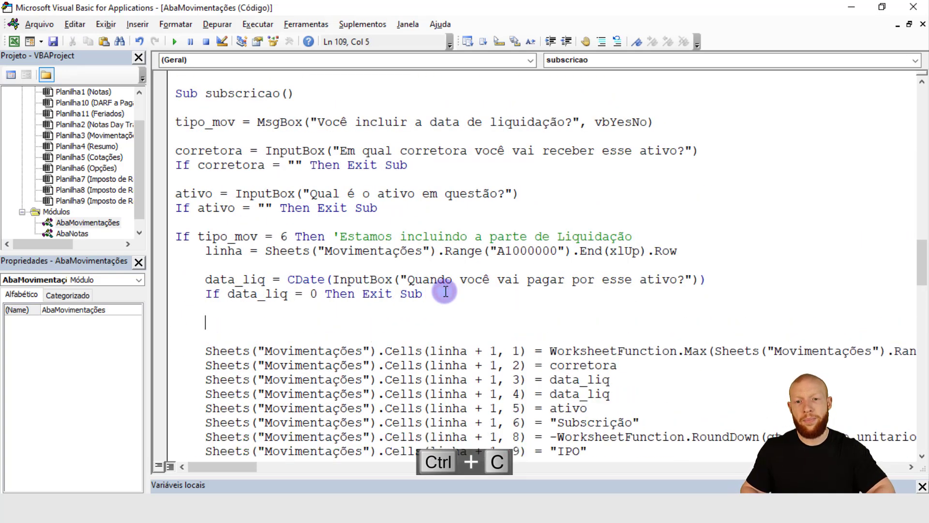
key(ctrl+v)
shift+click(173, 338)
key(Tab)
Rename custo_unitario to valor_liq in the pasted InputBox line and its exit check.
click(309, 322)
key(ctrl+shift+Left)
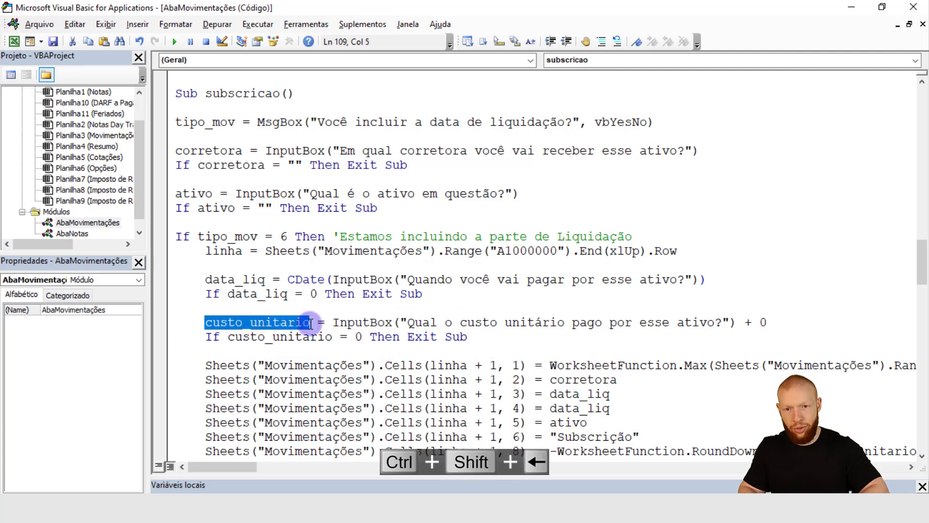
text(valor_liq)
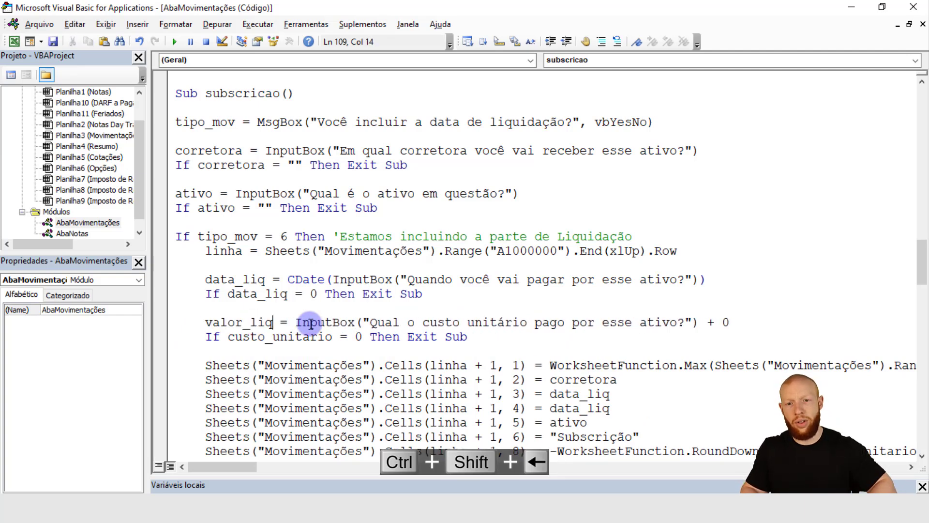
key(ctrl+shift+Left)
key(ctrl+c)
double_click(300, 337)
key(ctrl+v)
Change the valor_liq prompt to "Qual o valor que será debitado na data de liquidação?".
click(423, 323)
shift+click(676, 322)
text(valo)
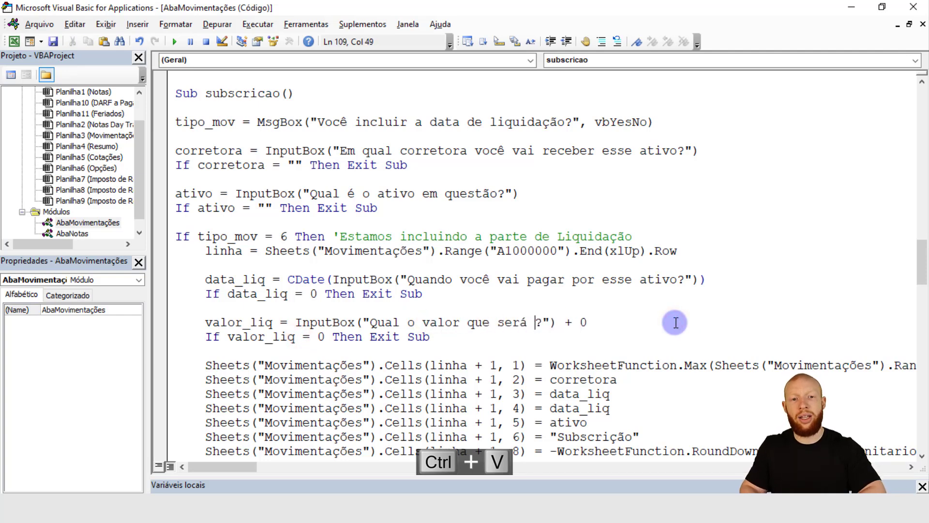
text(debitado na data de liquidação)
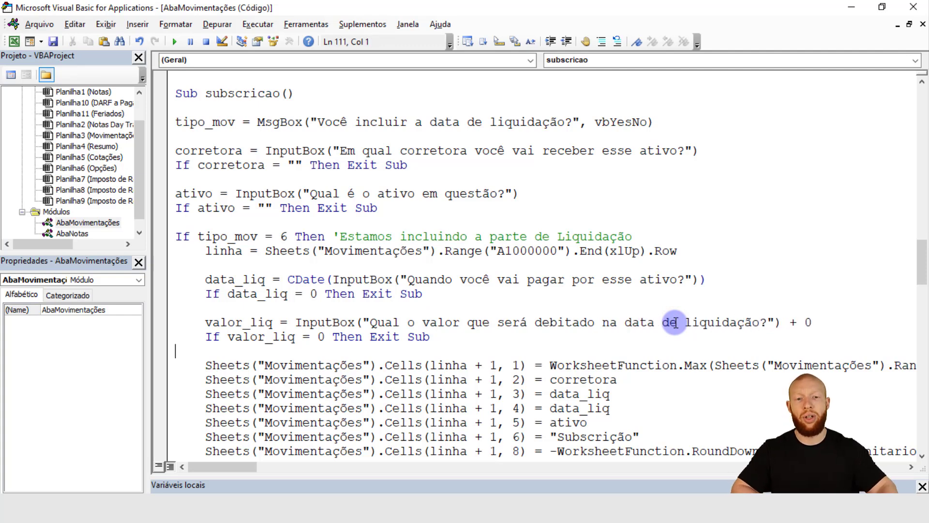
Set the column 8 value in the liquidation branch to -valor_liq, replacing the RoundDown expression.
scroll(532, 329, down, 1)
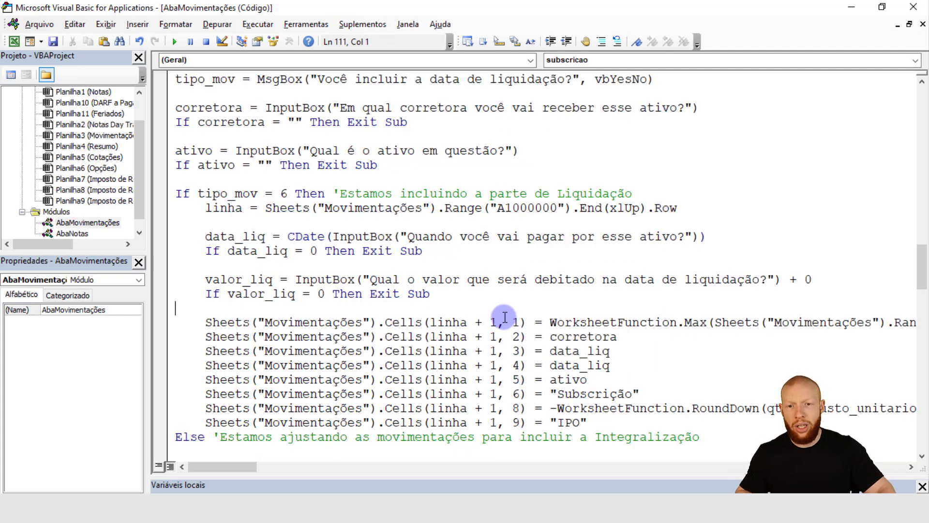
double_click(271, 294)
key(ctrl+c)
click(552, 410)
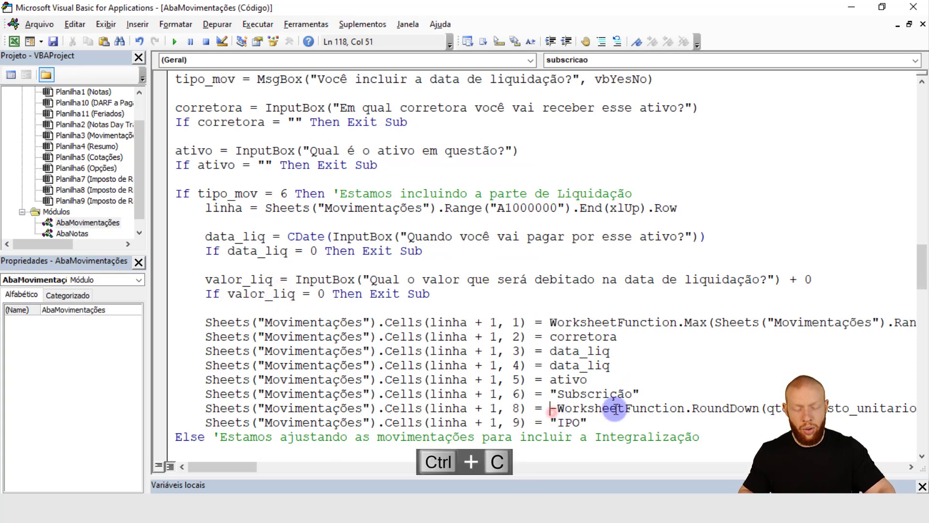
key(shift+End)
key(ctrl+v)
key(Home)
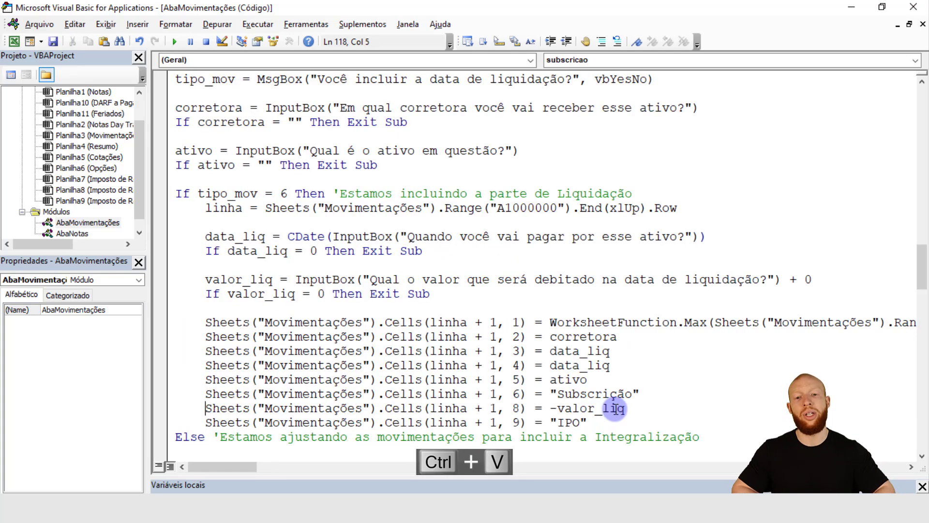
Replace the column 9 text "IPO" with "Ajuste para a Data de Liquidação", copied from the OBS cell in Excel's Movimentações sheet.
click(384, 279)
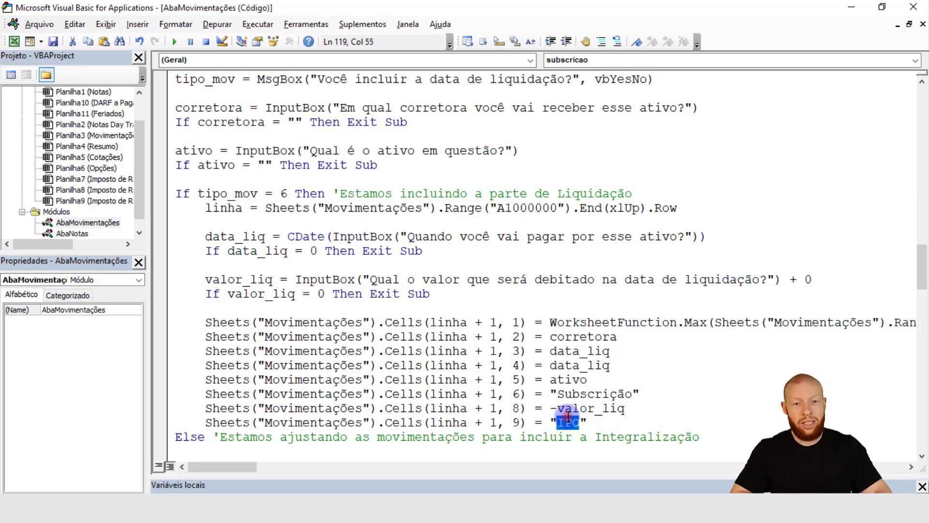
key(alt+Tab)
key(F2)
key(shift+Home)
key(ctrl+c)
key(Escape)
key(alt+Tab)
key(ctrl+v)
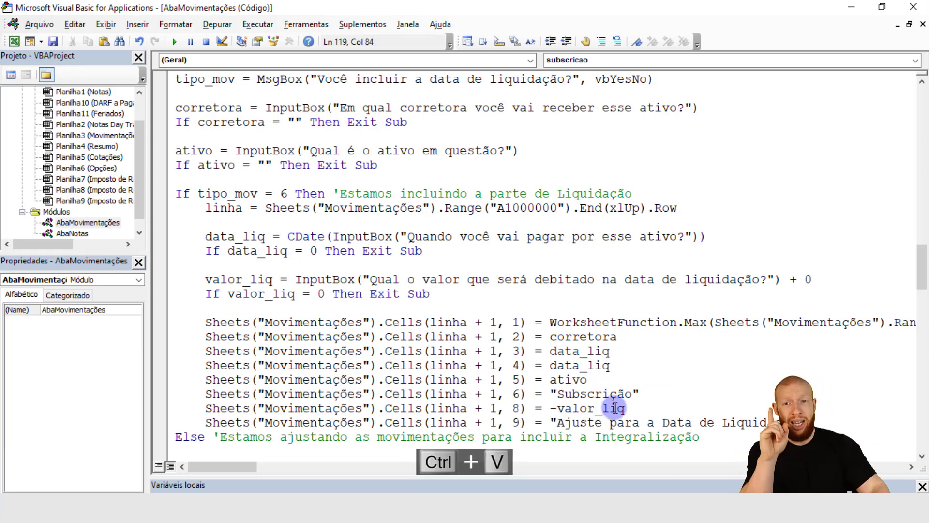
Review the liquidation branch code in subscricao, comparing it with the subscription row on the Movimentações sheet.
scroll(614, 408, up, 2)
scroll(532, 296, down, 1)
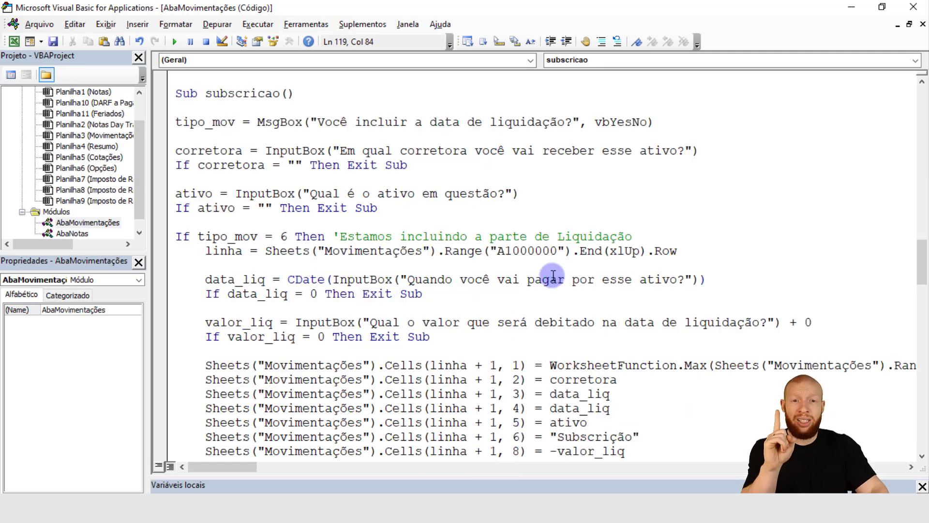
click(471, 124)
scroll(736, 402, down, 2)
drag(735, 395, 206, 167)
click(498, 270)
key(alt+Tab)
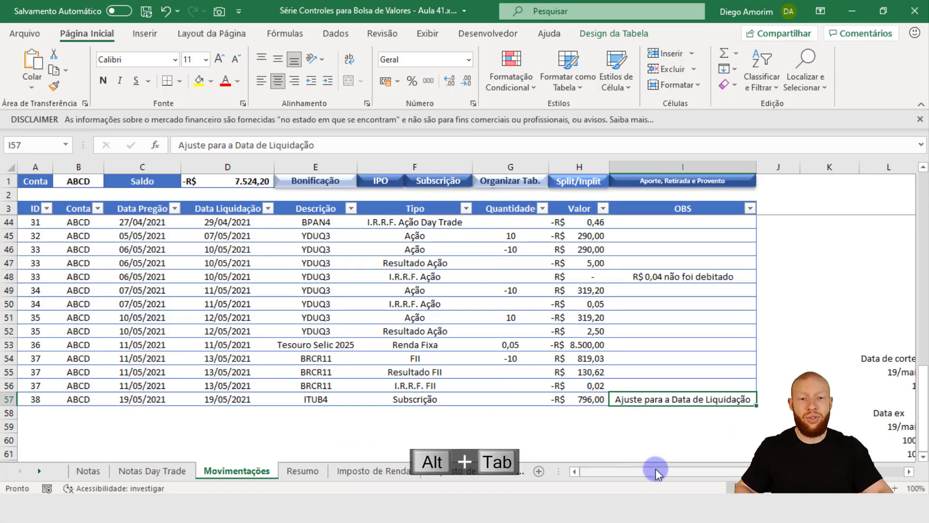
key(alt+Tab)
click(479, 338)
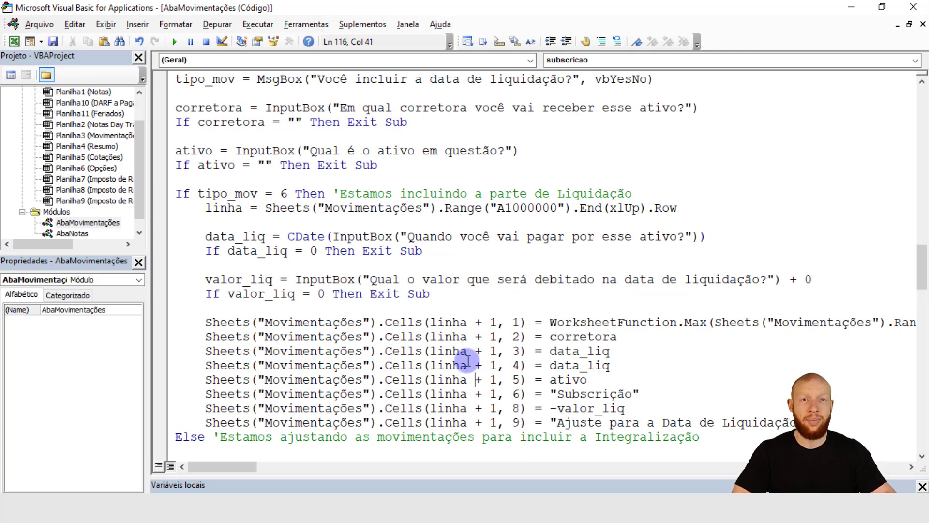
scroll(266, 379, down, 3)
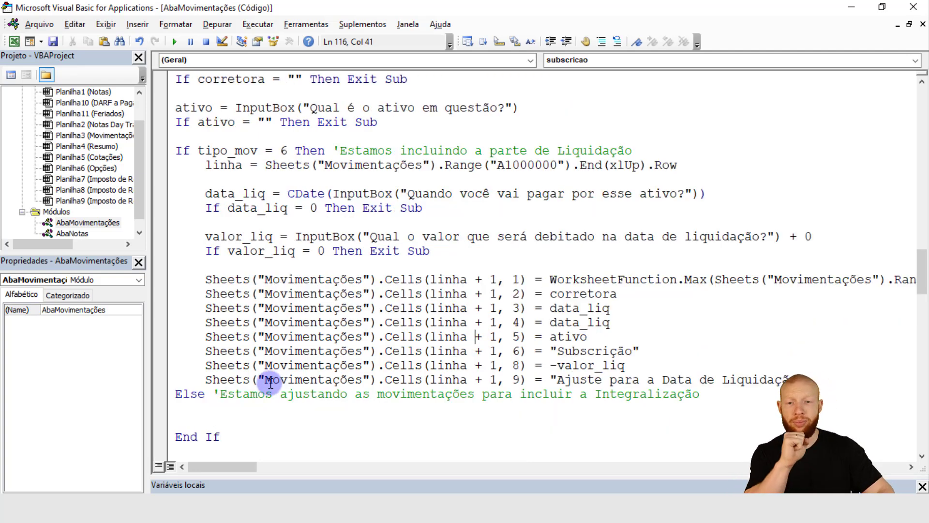
click(310, 325)
Switch to Excel and examine the ITUB4 subscription dates and amounts beside the Movimentações table.
key(alt+Tab)
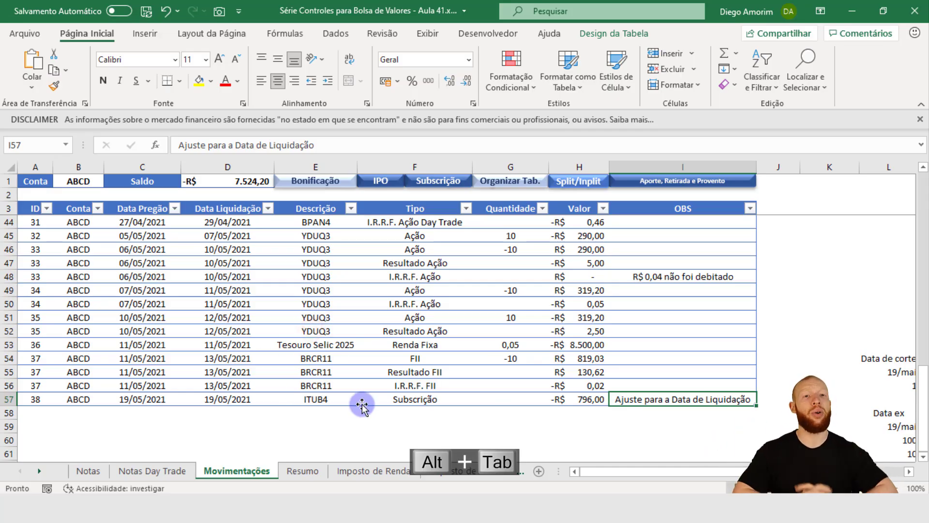
key(Right)
key(Right)
key(Right)
key(Right)
key(Right)
key(Right)
key(Right)
key(Right)
key(Right)
key(Right)
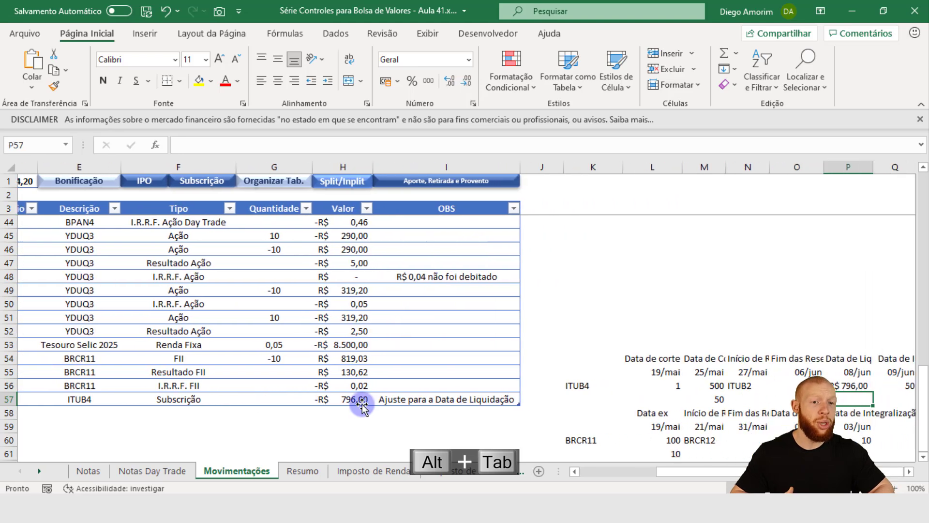
key(Left)
key(Up)
key(Up)
key(Left)
key(Left)
key(ctrl+Left)
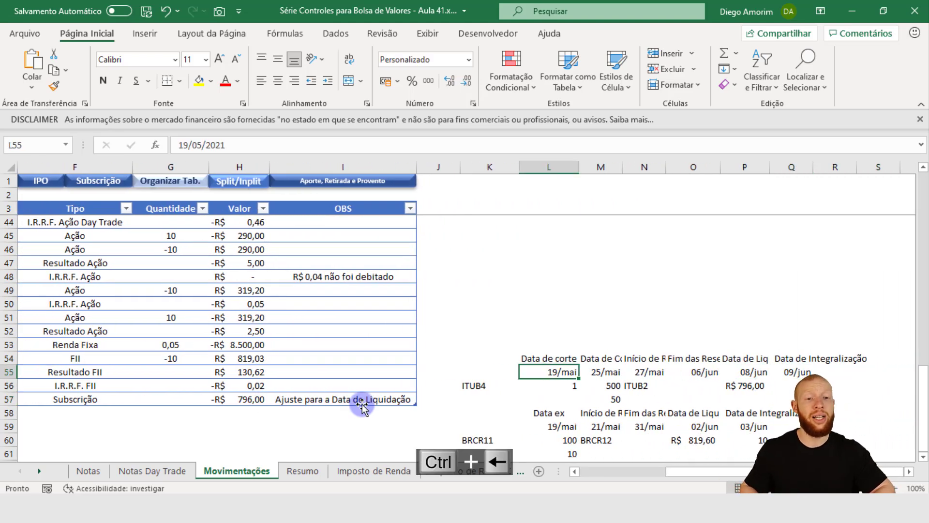
key(ctrl+Left)
key(ctrl+Left)
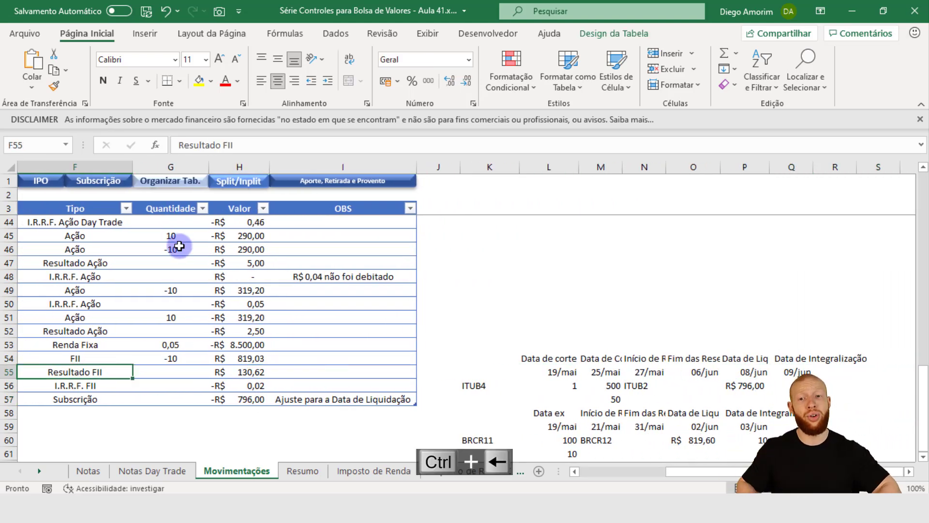
key(ctrl+Left)
Return to the VBA editor, recheck the tipo_mov = 6 branch and go to the empty line under Else.
key(alt+Tab)
scroll(508, 189, up, 6)
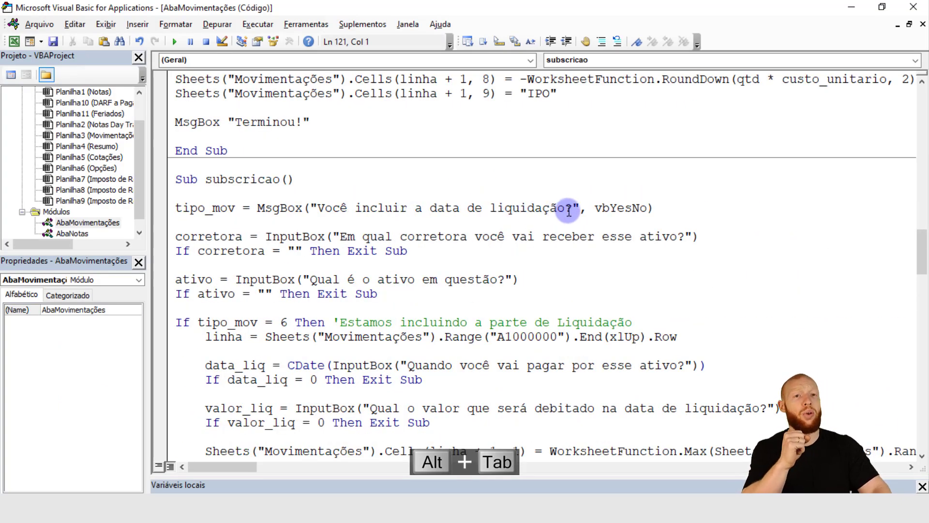
scroll(569, 210, down, 3)
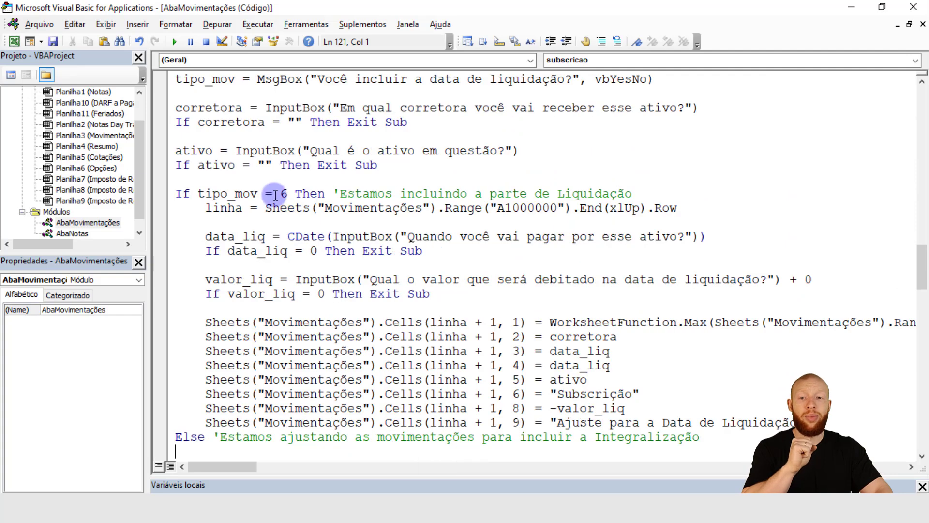
drag(190, 193, 710, 429)
scroll(492, 339, down, 2)
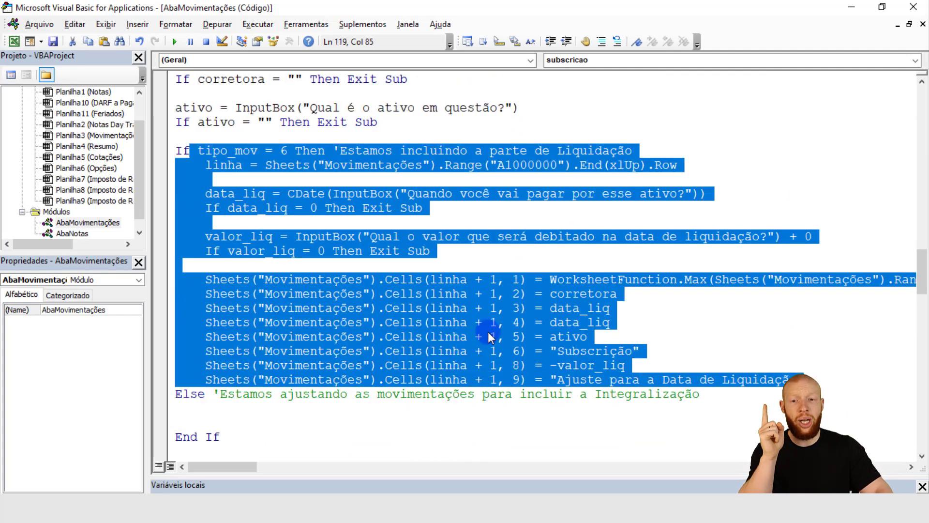
click(248, 363)
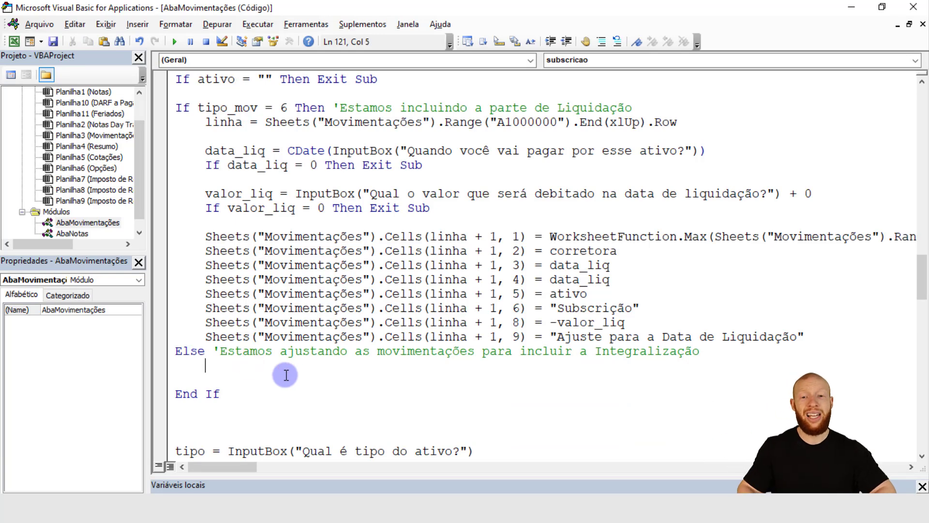
In Excel, set the Tipo of the ITUB4 subscription entry in row 57 to "Ação".
key(alt+Tab)
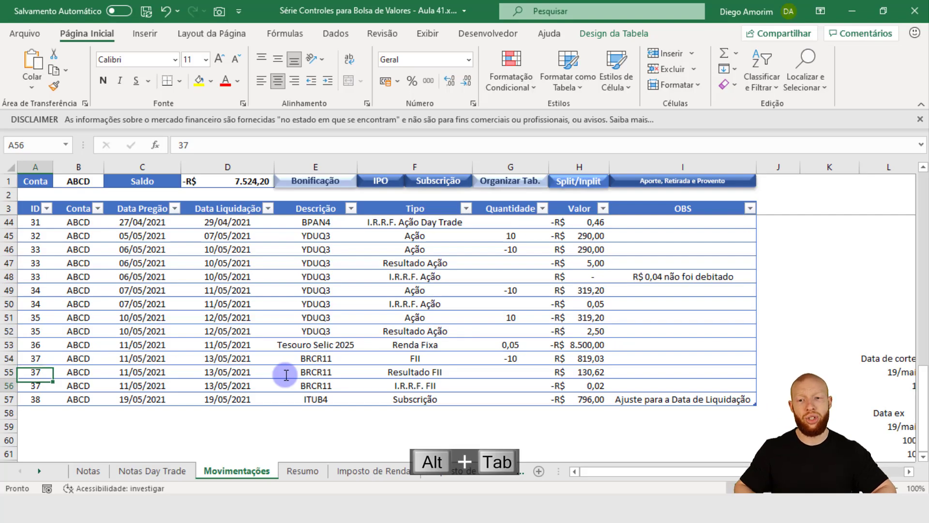
key(Down)
key(Down)
key(Right)
key(Right)
key(Right)
key(Right)
key(Right)
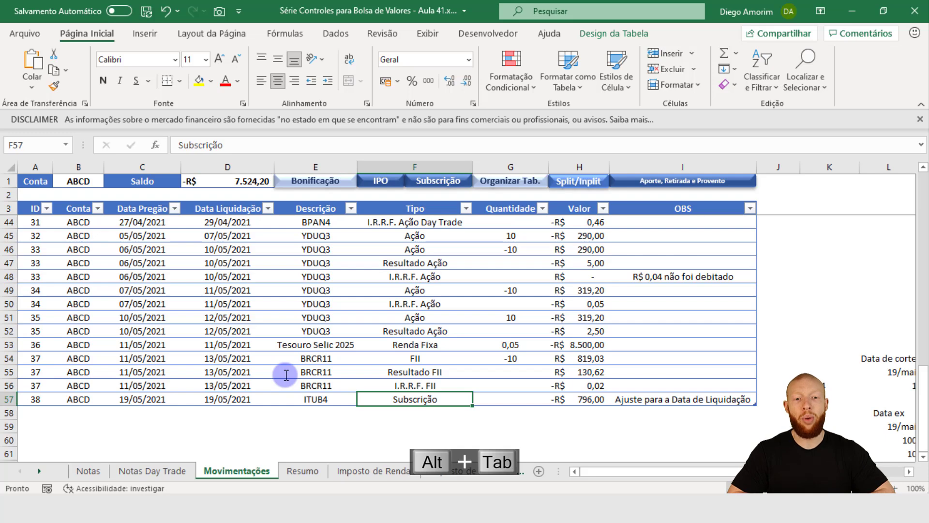
text(Ação)
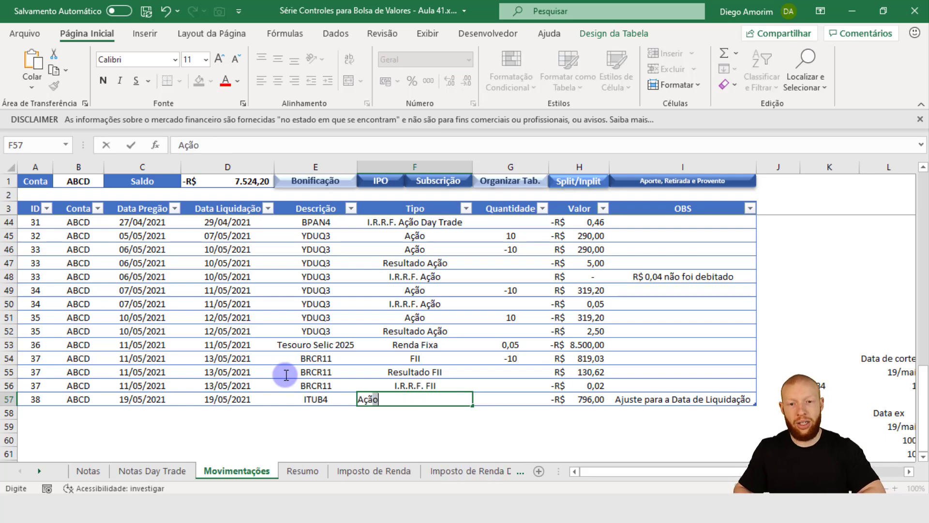
key(Tab)
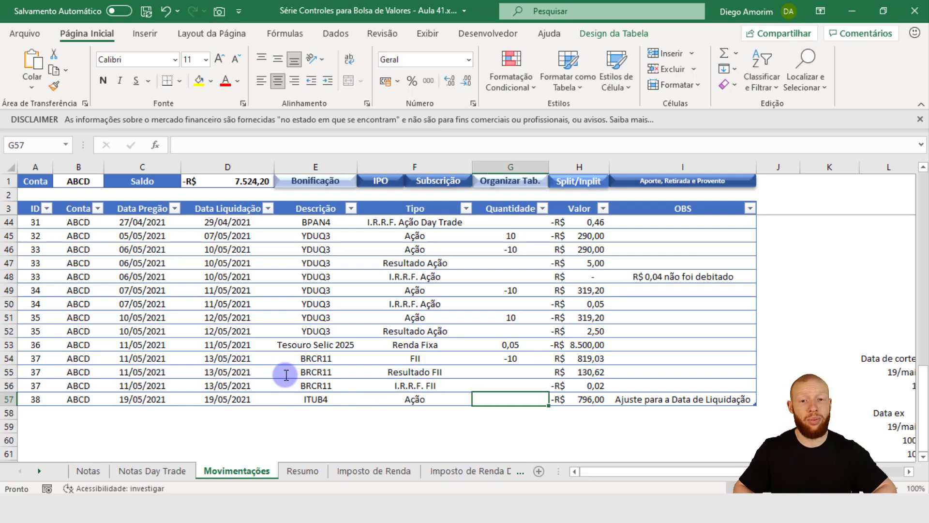
In the VBA editor, move the tipo InputBox and its exit check into the Else branch, indented, with blank lines below.
key(alt+Tab)
scroll(285, 376, down, 4)
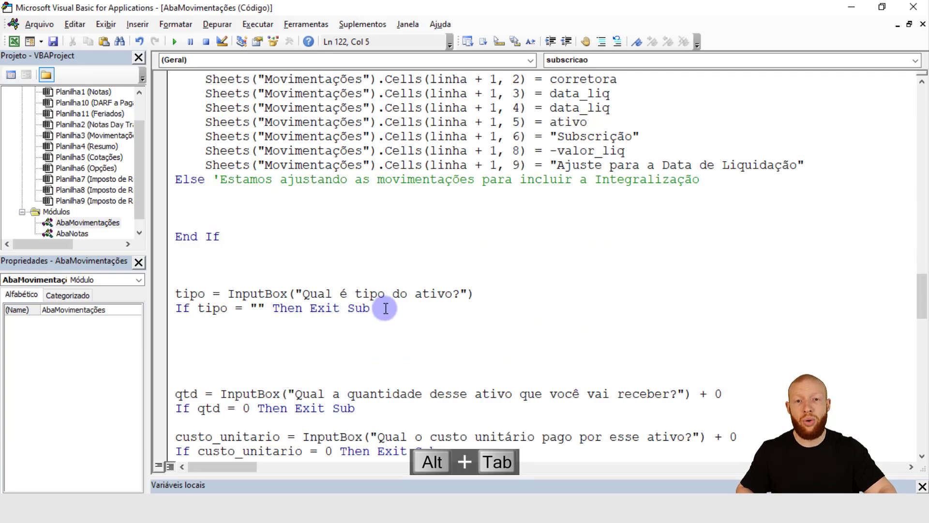
click(385, 308)
key(shift+Home)
key(shift+Up)
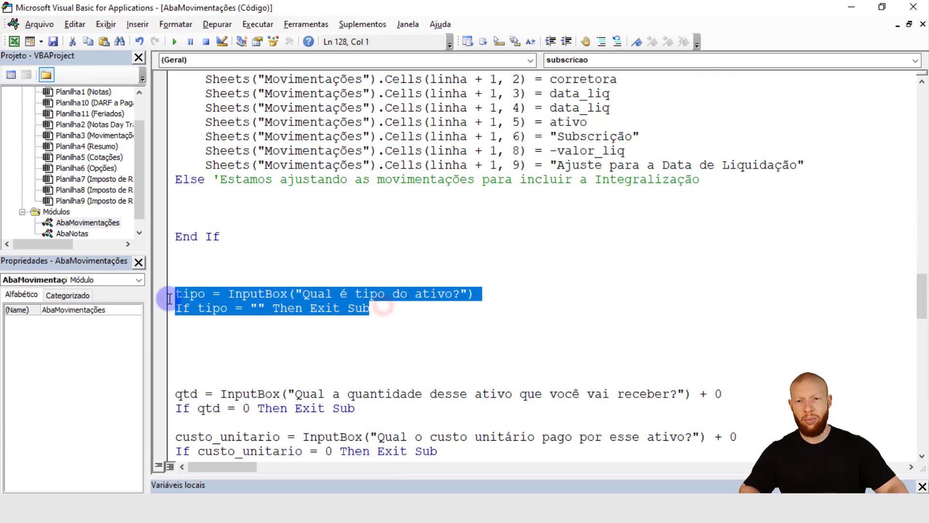
key(ctrl+x)
click(233, 206)
key(ctrl+v)
key(Tab)
key(End)
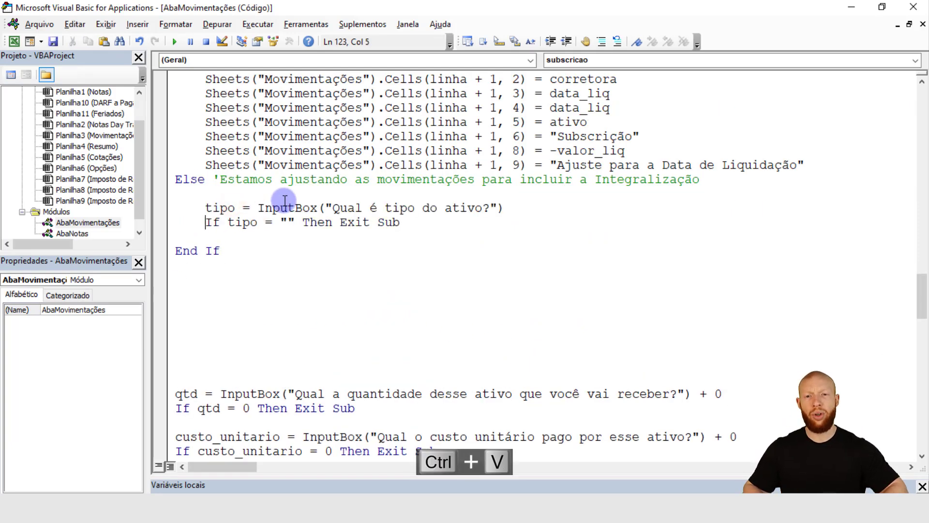
key(Return)
key(Return)
Switch to Excel and examine the fields of the ITUB4 entry in row 57, from ID to OBS, for the integralization branch.
key(alt+Tab)
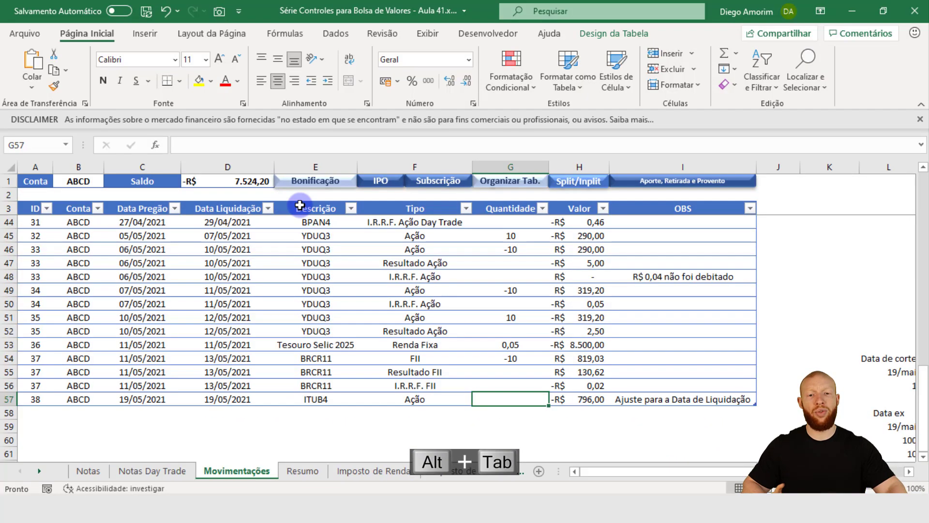
click(419, 404)
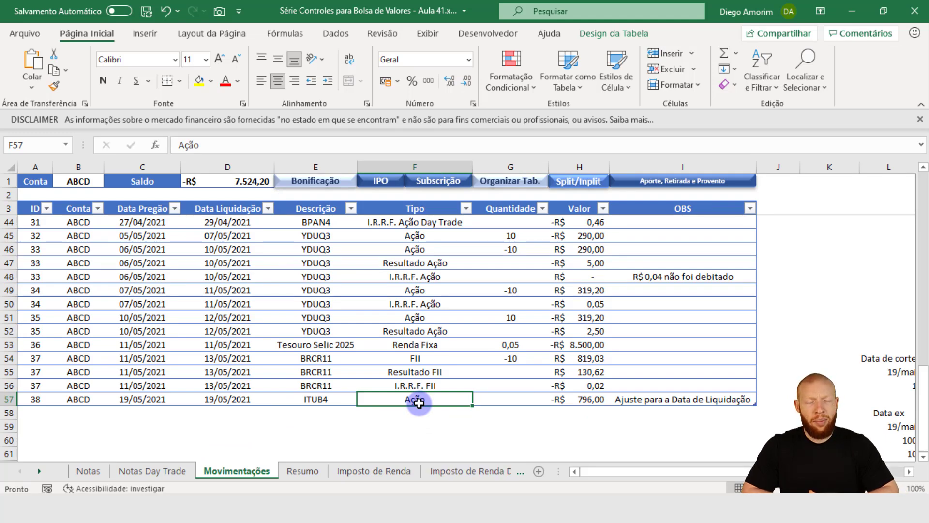
key(Right)
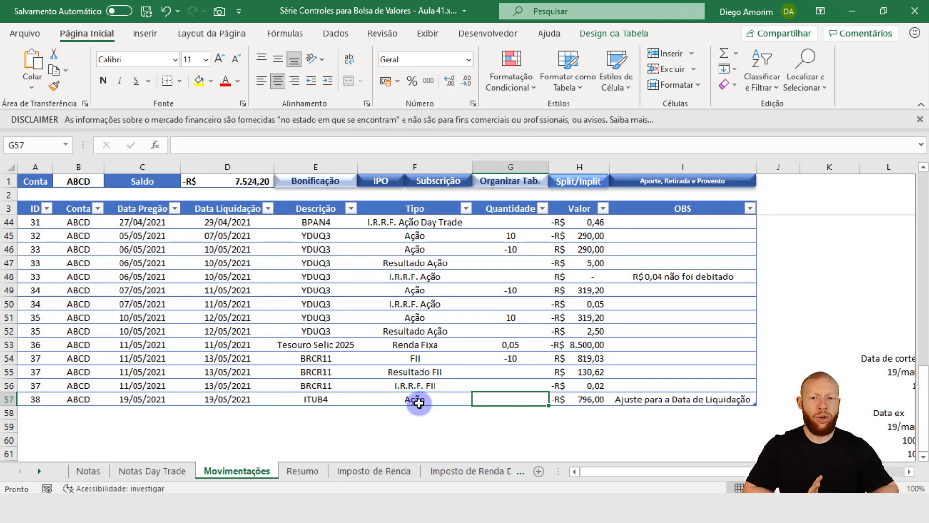
key(Left)
key(Left)
key(Left)
key(Left)
key(Left)
key(Left)
key(Right)
key(Right)
key(Right)
key(Right)
key(Right)
key(Right)
key(Right)
key(Right)
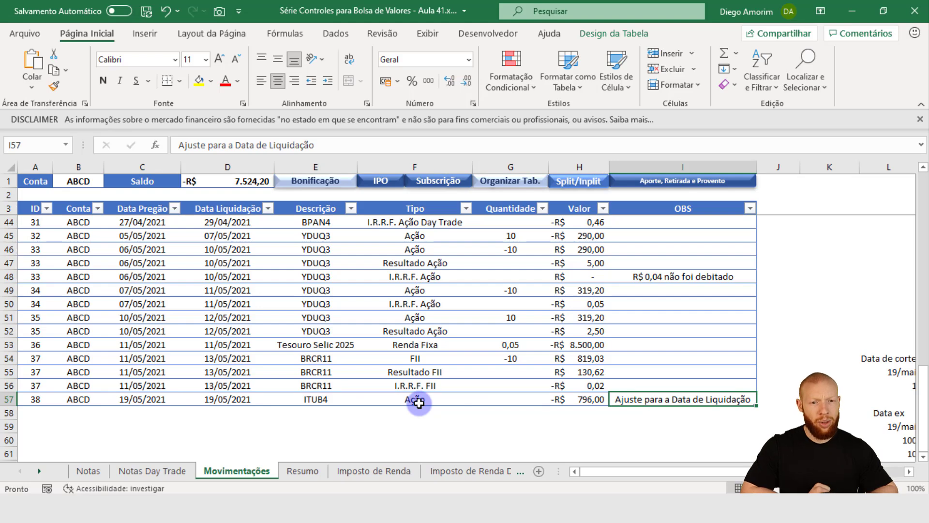
key(Down)
key(Left)
key(Left)
key(Left)
key(Left)
key(Left)
key(Left)
key(Left)
key(Left)
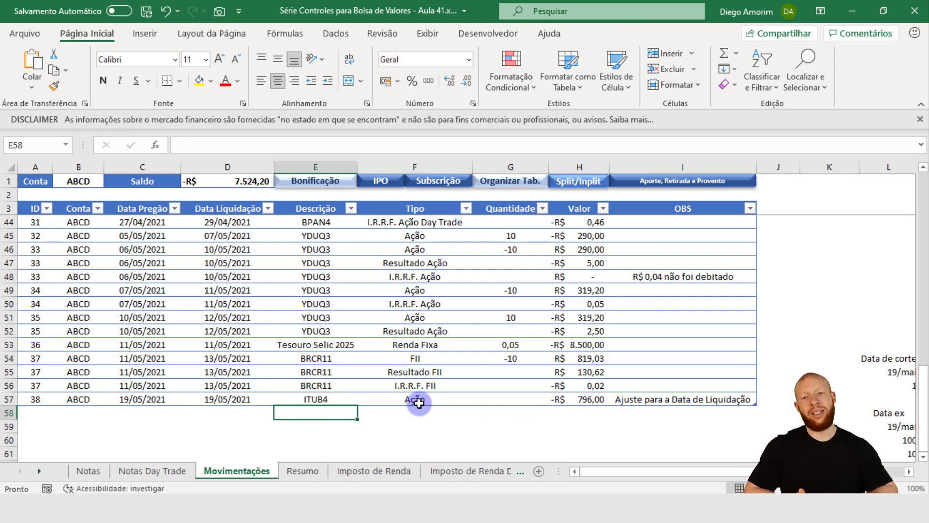
Duplicate the ITUB4 entry from row 57 into row 58, covering all fields from ID to OBS.
key(Up)
key(ctrl+shift+Right)
key(ctrl+shift+Right)
key(ctrl+shift+Right)
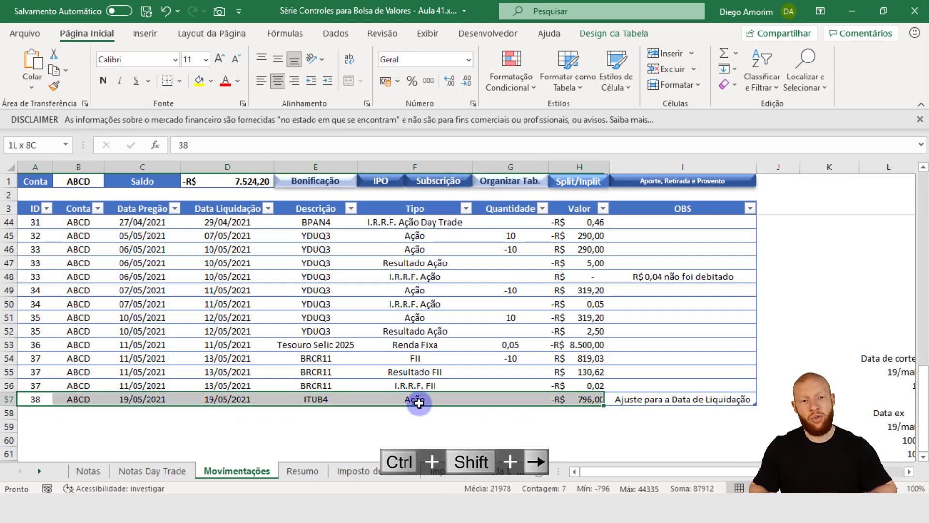
key(shift+Down)
key(ctrl+d)
key(Down)
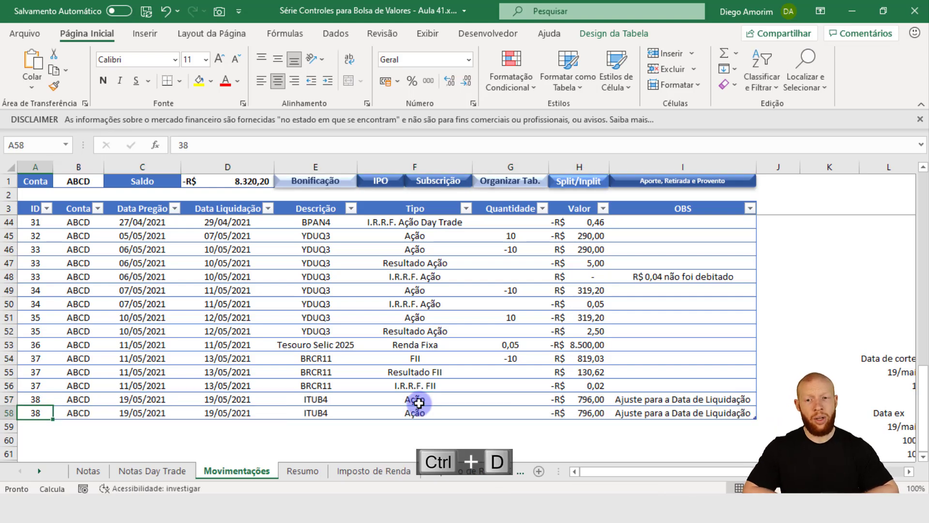
key(Right)
key(Right)
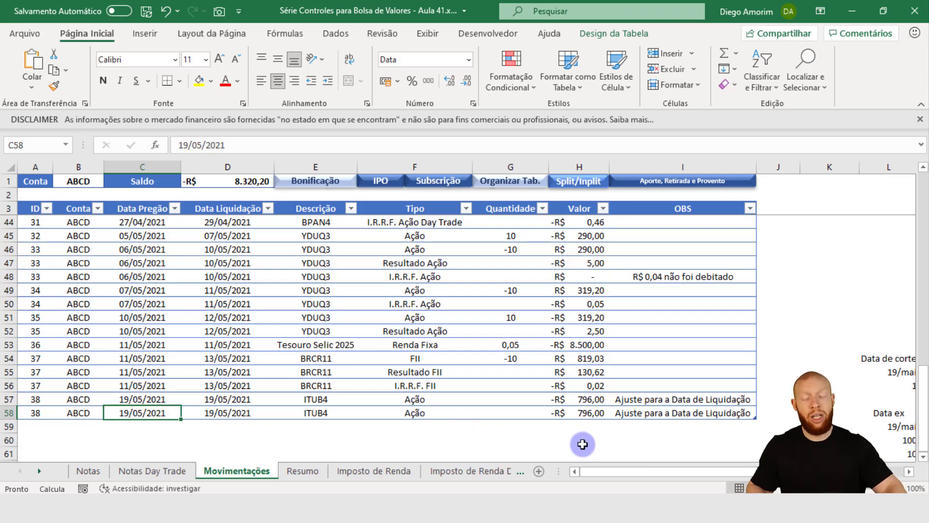
In the VBA editor, copy the data_liq InputBox and its exit check into the Else branch below the tipo check.
key(alt+Tab)
scroll(310, 373, up, 7)
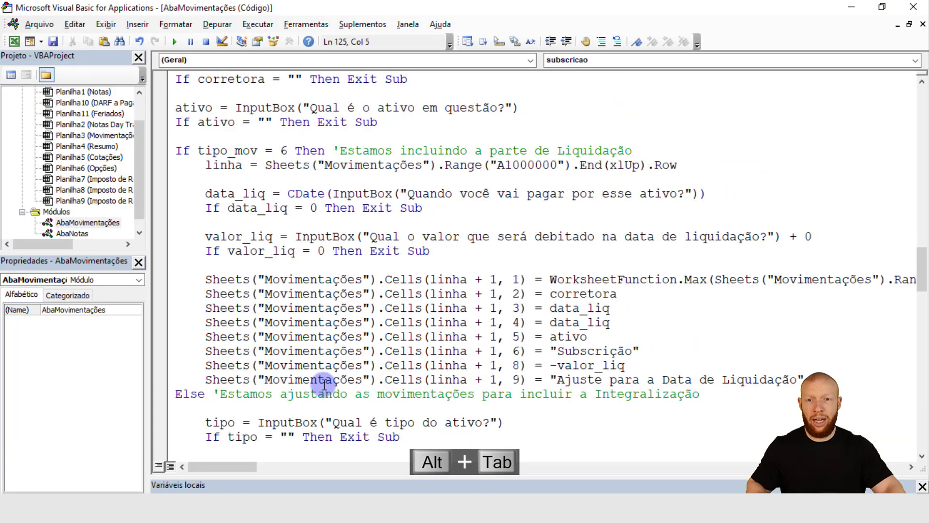
click(202, 280)
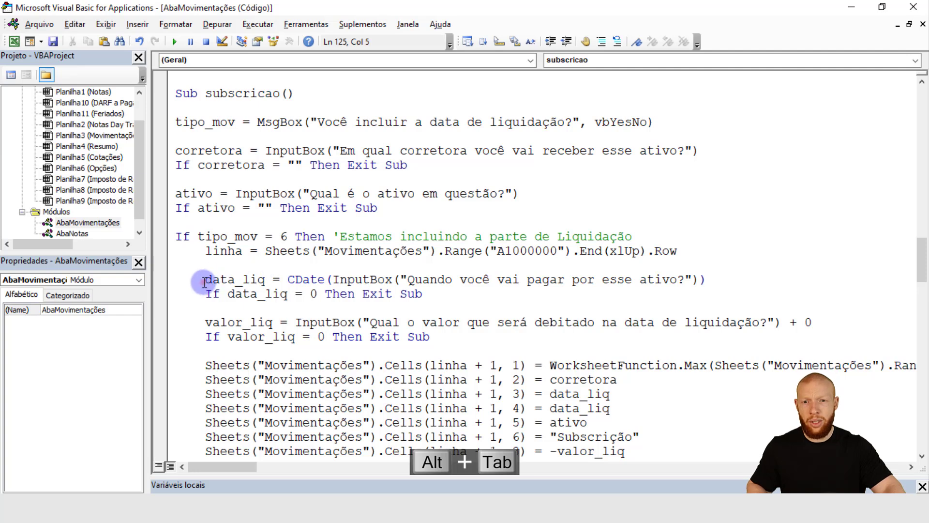
shift+click(465, 299)
key(ctrl+c)
scroll(484, 309, down, 5)
click(267, 323)
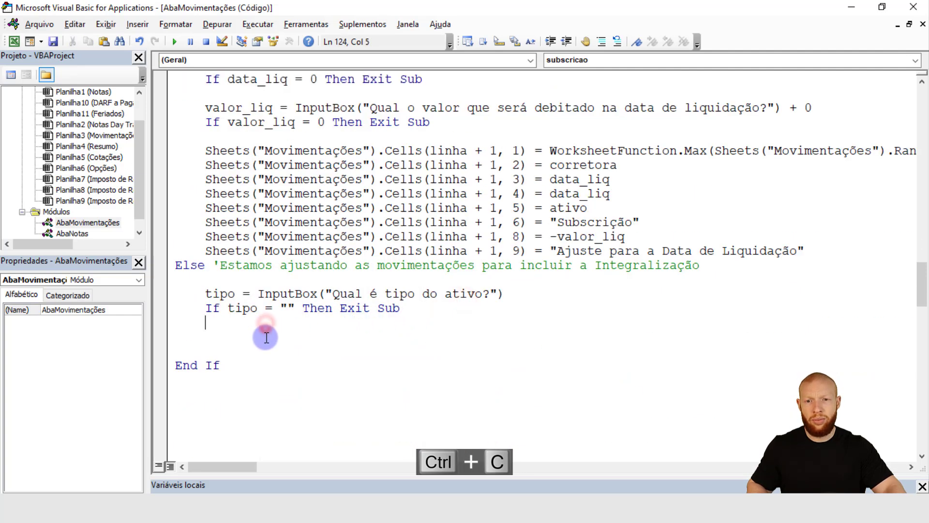
key(ctrl+v)
Rename data_liq to data_int in both copied lines of the Else branch.
key(BackSpace)
key(BackSpace)
key(BackSpace)
text(int)
drag(264, 334, 205, 335)
key(ctrl+c)
double_click(257, 353)
key(ctrl+v)
Change the data_int InputBox prompt to "Quando você vai receber esses ativos?".
click(496, 337)
shift+click(641, 337)
text(v)
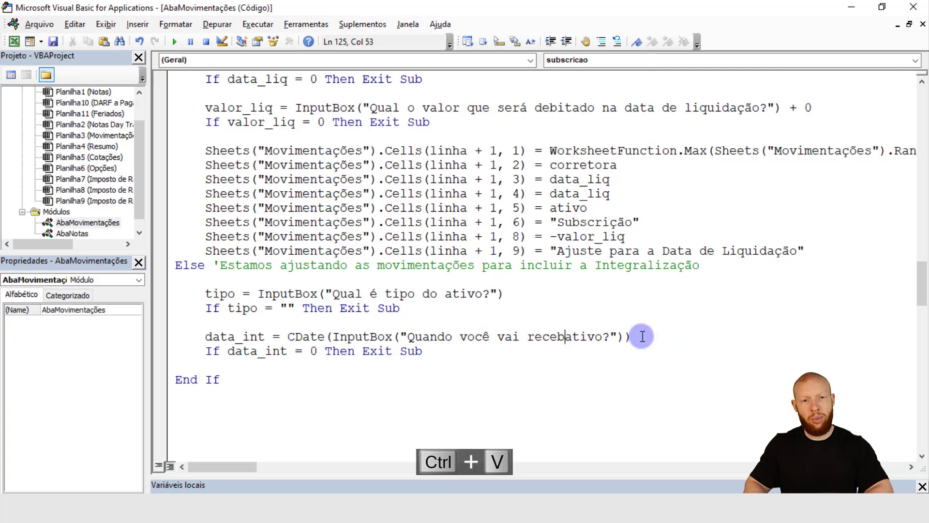
text(sses)
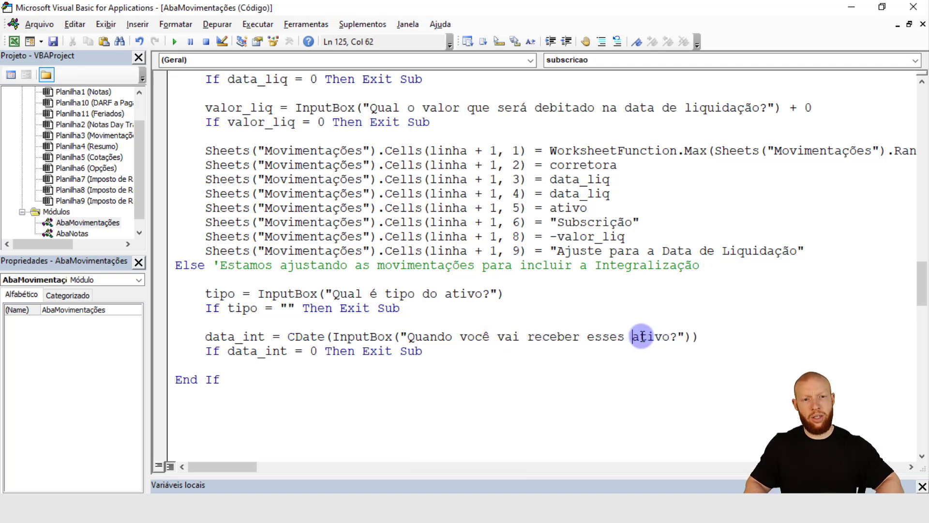
key(ctrl+Right)
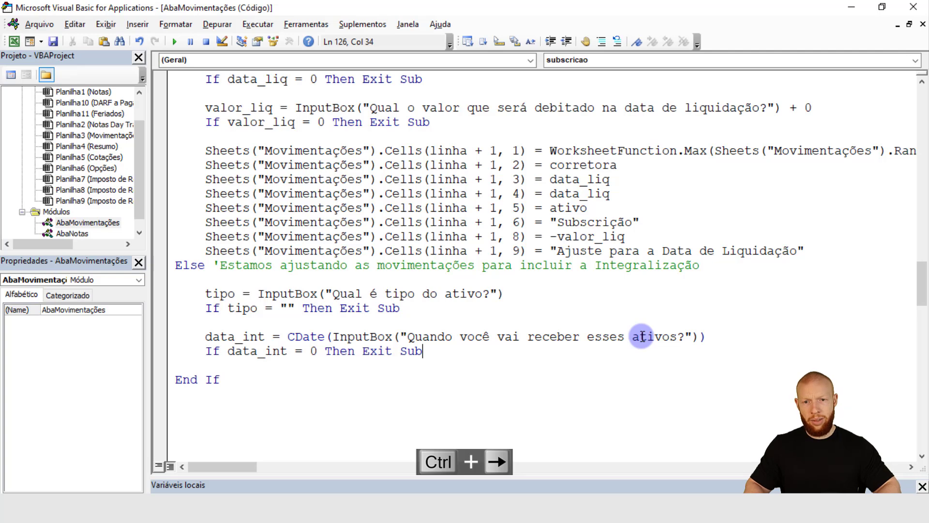
In Excel, set both the Data Pregão and Data Liquidação of row 58 to 01/06/2021.
key(alt+Tab)
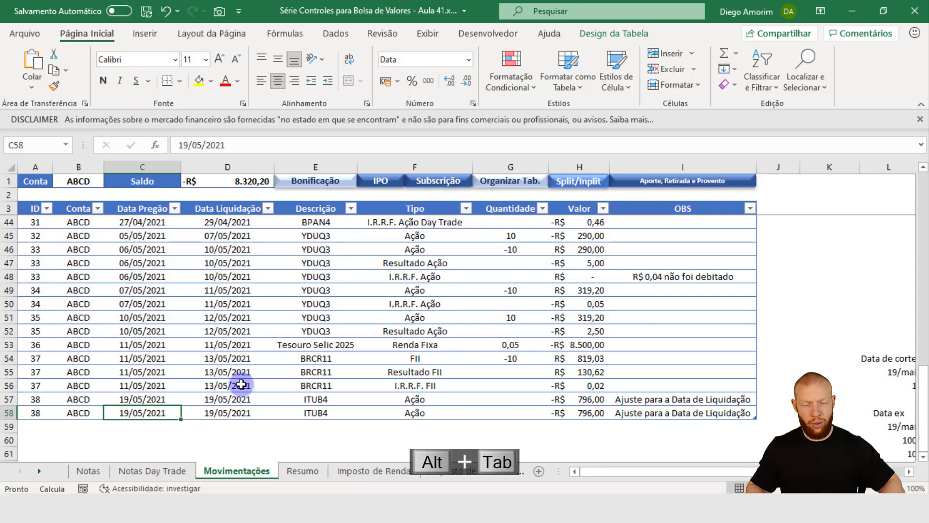
text(1/6)
key(Right)
key(Left)
key(ctrl+c)
key(Right)
key(ctrl+v)
key(Right)
key(Right)
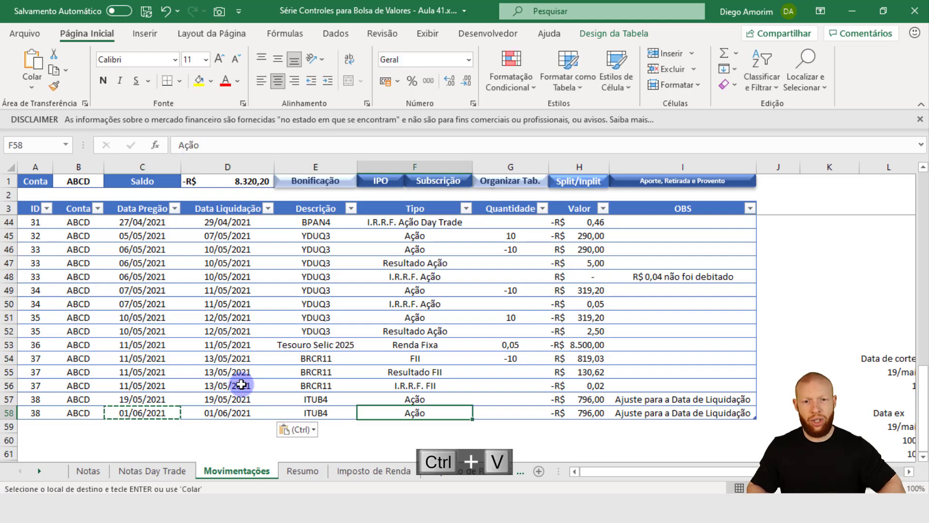
Set the Valor of row 58 to 0 and its Quantidade to 50.
key(Right)
key(Right)
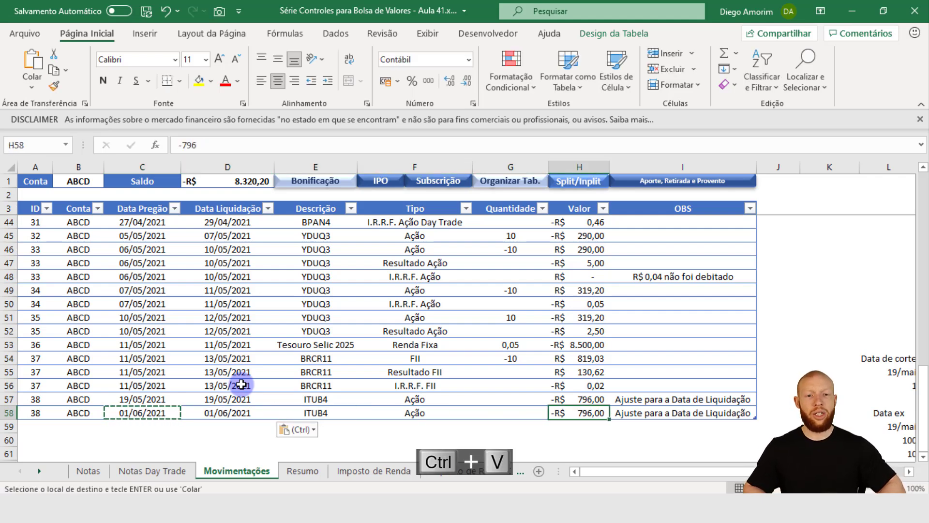
text(0)
key(Left)
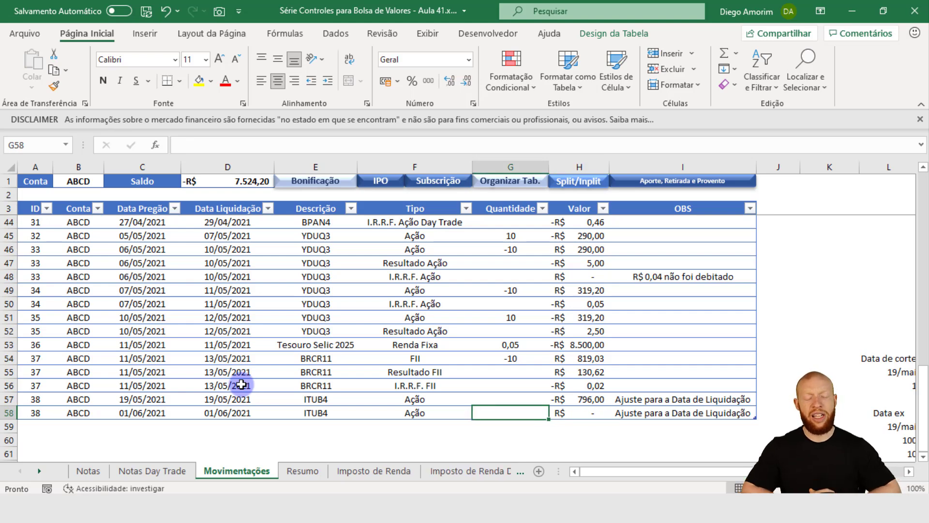
text(50)
key(Right)
In the VBA editor, copy the qtd InputBox and its exit check below the data_int check, indented inside the Else branch.
key(alt+Tab)
click(369, 320)
shift+click(175, 308)
key(ctrl+c)
scroll(363, 262, up, 3)
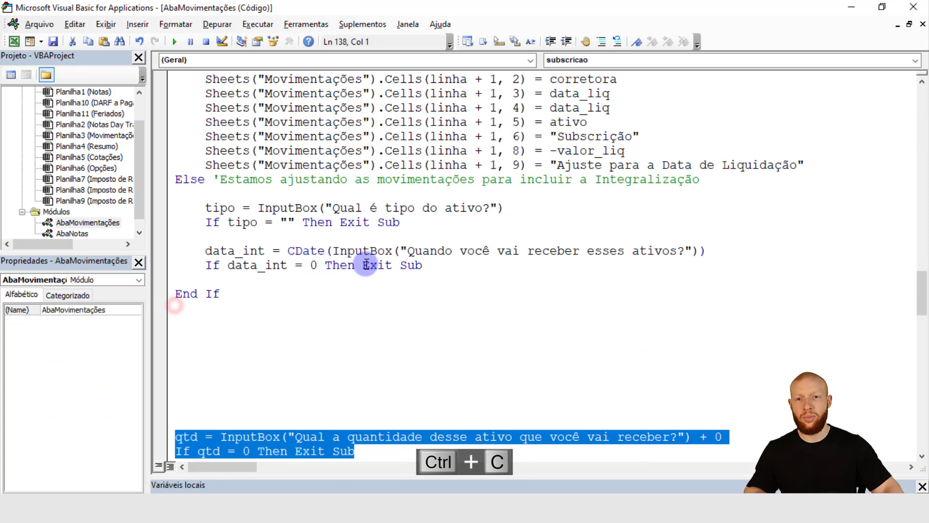
click(439, 263)
key(Return)
key(Return)
key(ctrl+v)
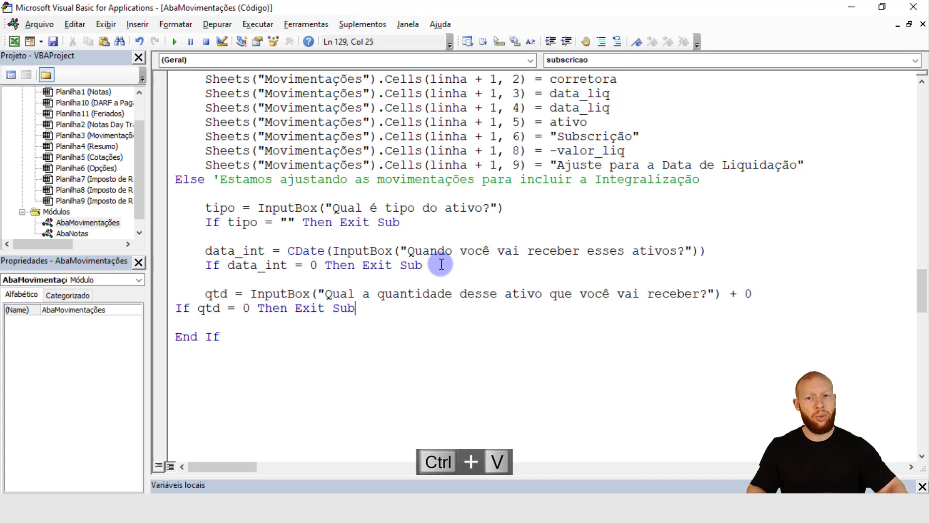
key(Tab)
In Excel, change the OBS of row 58 to "Ajuste para a Data de Integralização".
key(alt+Tab)
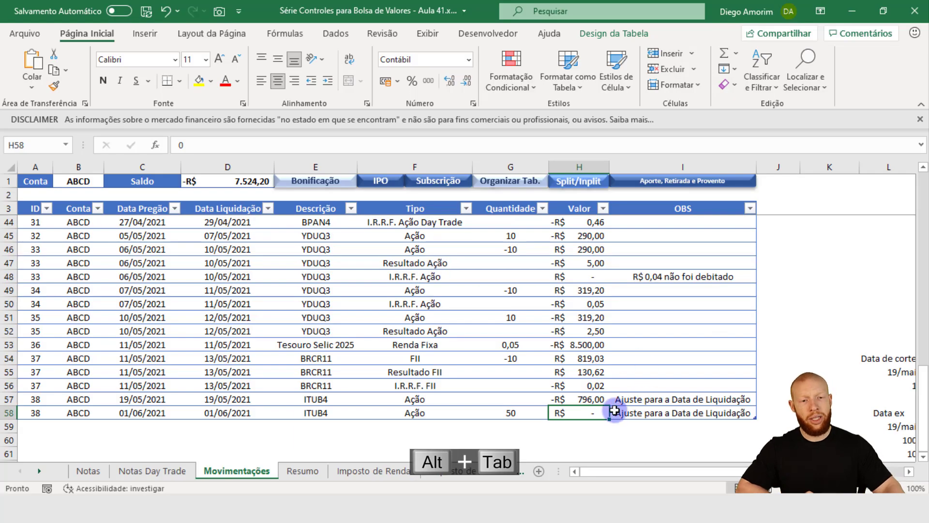
click(633, 411)
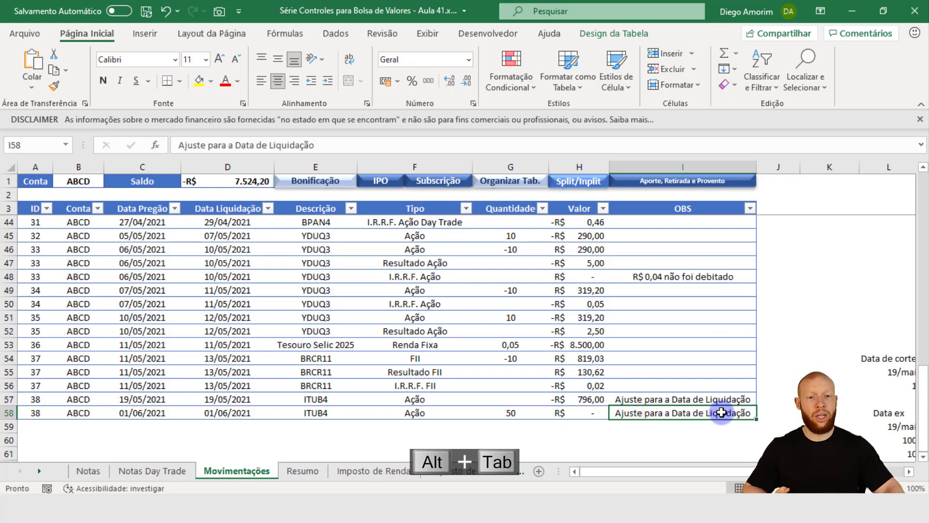
key(F2)
key(ctrl+shift+Left)
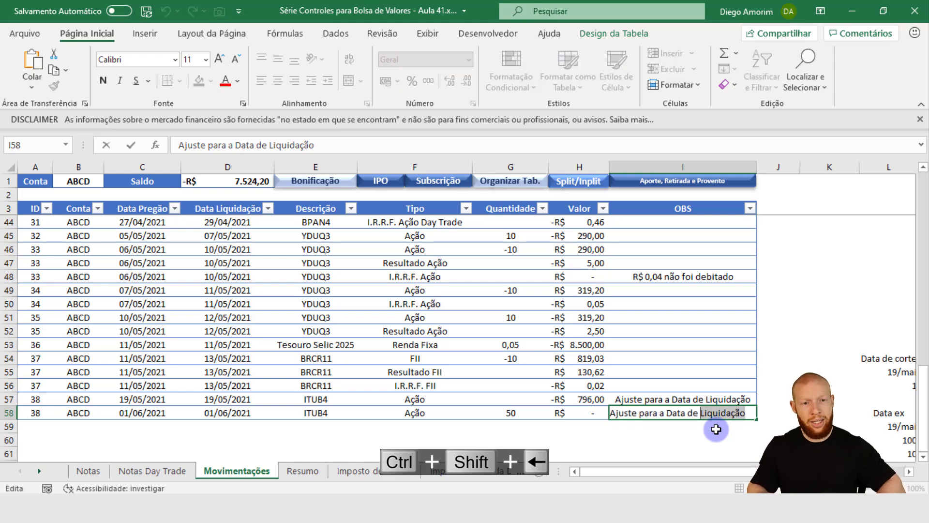
text(Integralização)
key(Return)
Widen the OBS column slightly and prefix the OBS text in row 57 with "Subscrição: ".
key(Up)
key(Up)
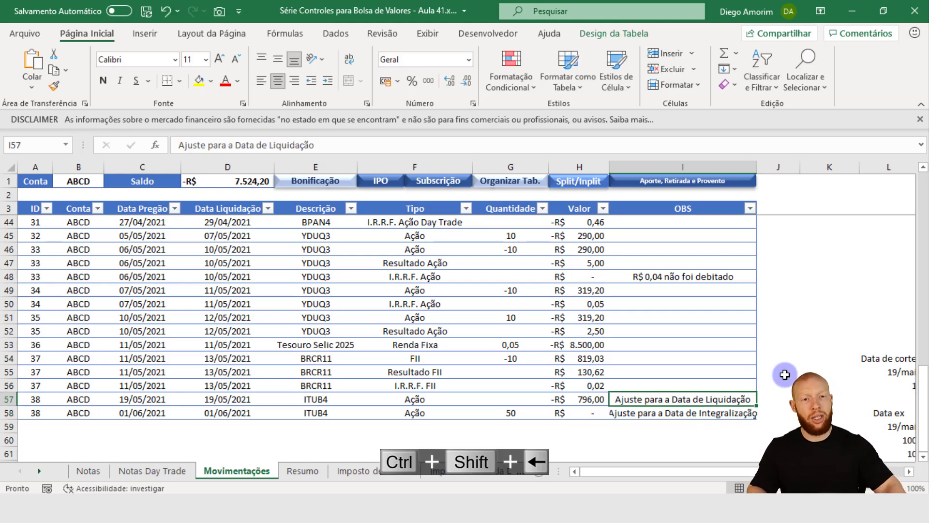
drag(757, 166, 767, 167)
double_click(613, 402)
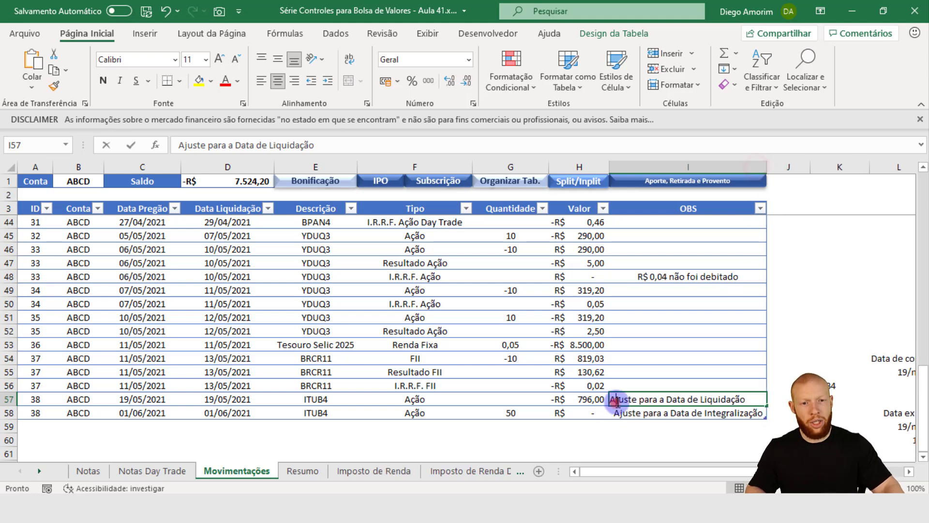
text(S)
key(BackSpace)
text(Subscrição:)
key(ctrl+shift+Home)
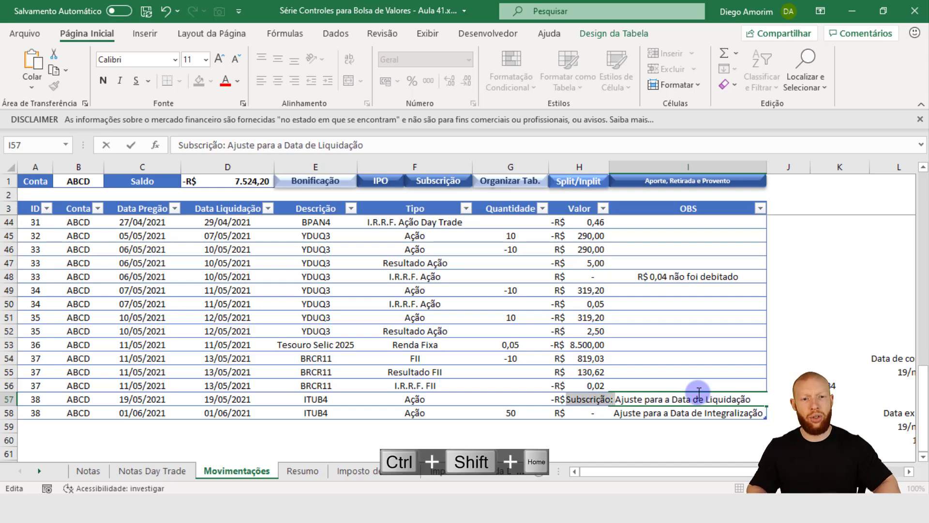
Copy row 57's full OBS text and use it in the VBA code as the column 9 string of the liquidation branch.
key(ctrl+a)
key(ctrl+c)
key(Return)
key(alt+Tab)
scroll(465, 248, up, 5)
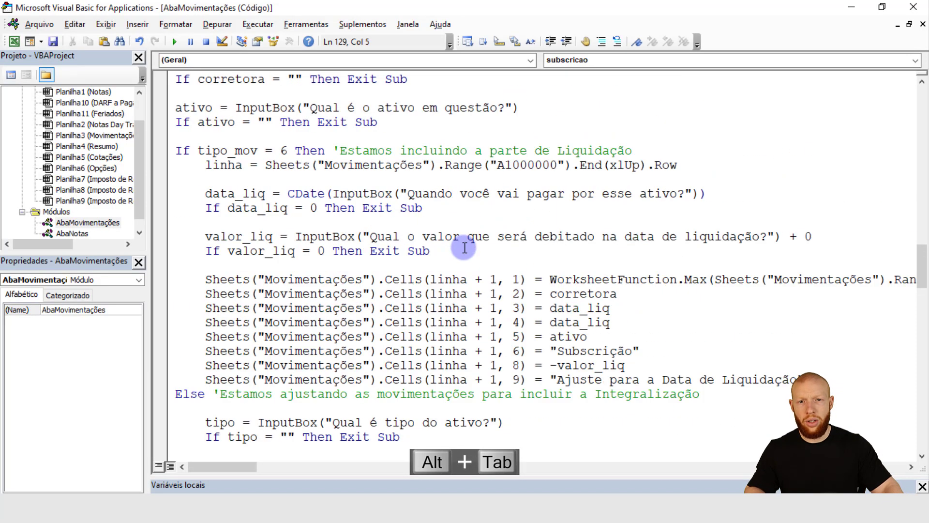
shift+click(790, 380)
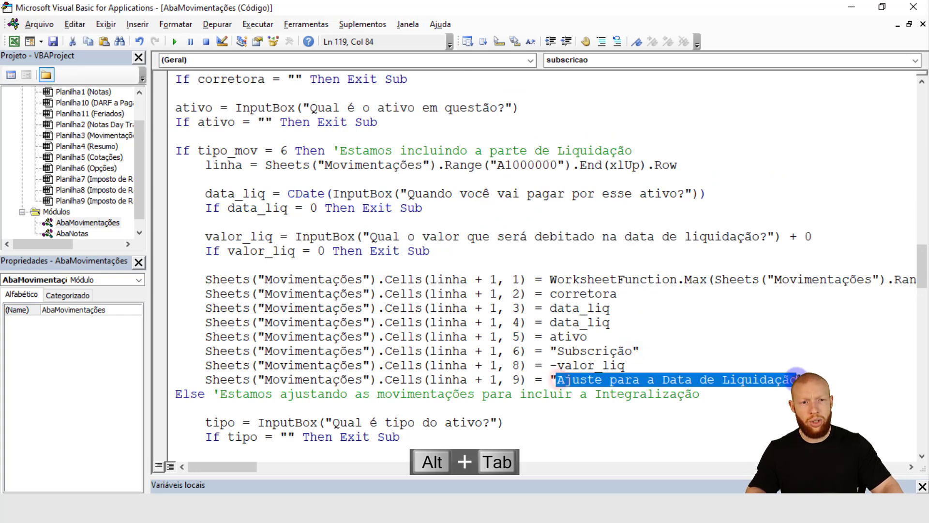
key(ctrl+v)
scroll(709, 394, down, 1)
Back in Excel, change the OBS of row 58 to "Subscrição: Ajuste para a Data de Integralização".
key(alt+Tab)
double_click(652, 414)
key(Home)
text(Subscrição)
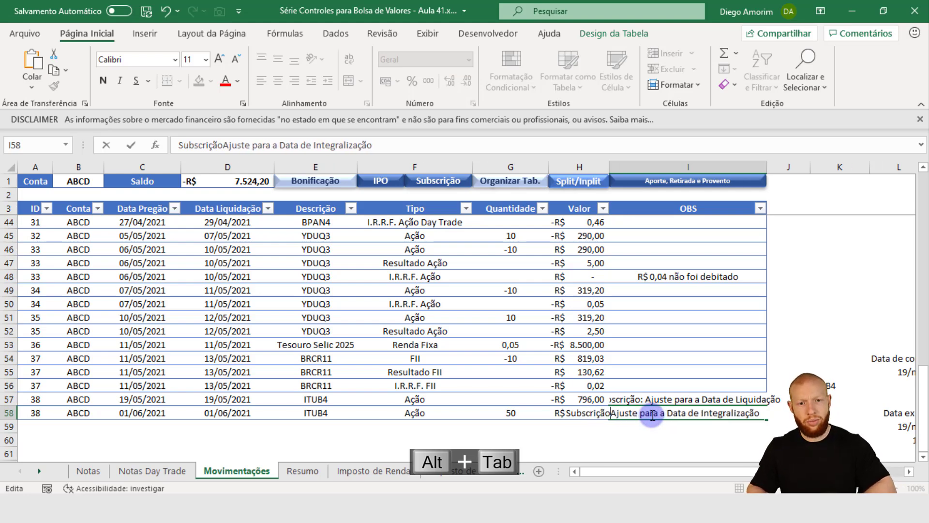
key(BackSpace)
text(:)
key(Return)
Left-align the OBS column with its header centered, and narrow the column slightly.
click(686, 166)
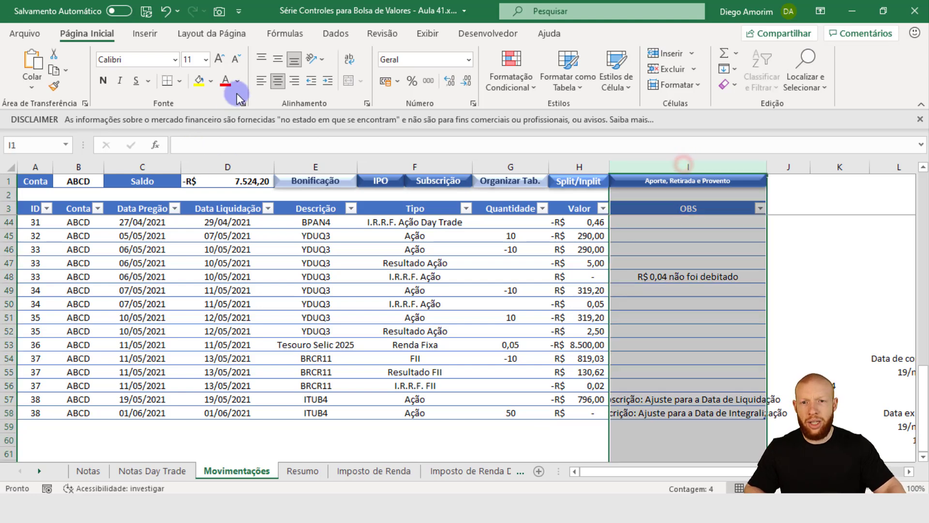
click(261, 80)
click(702, 400)
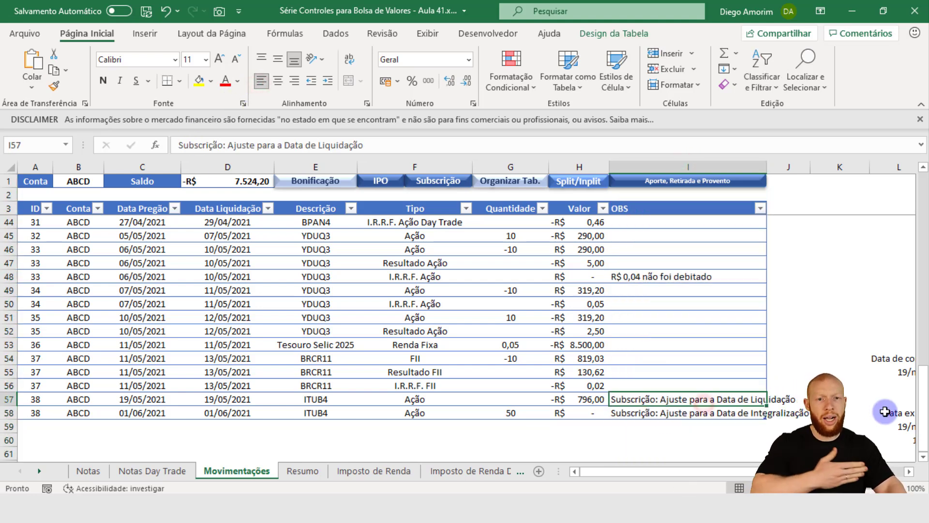
click(701, 208)
click(278, 80)
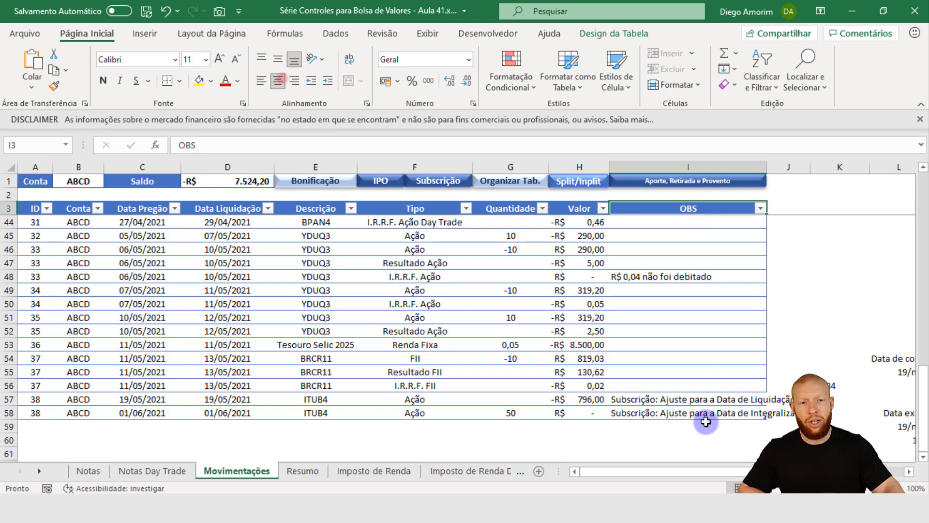
click(651, 412)
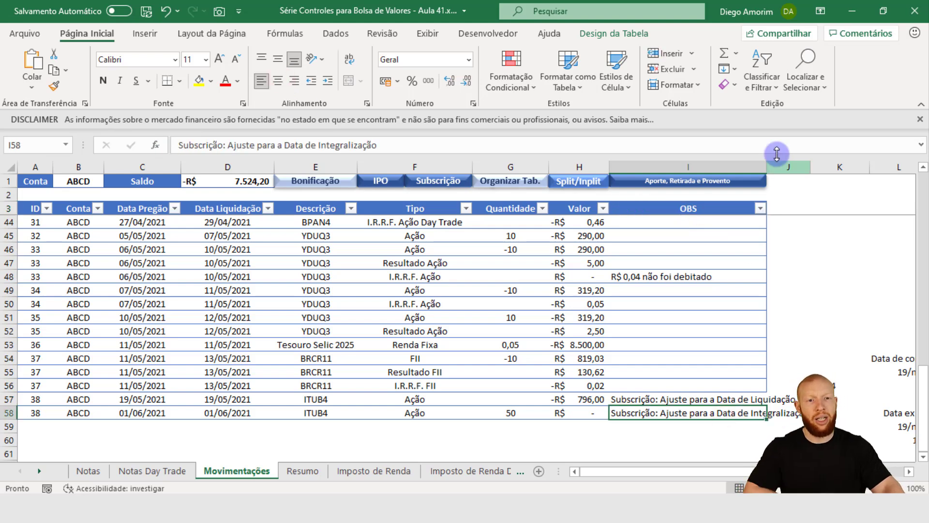
mouse_move(768, 167)
mouse_down()
mouse_move(816, 164)
mouse_move(730, 160)
mouse_move(750, 164)
mouse_up()
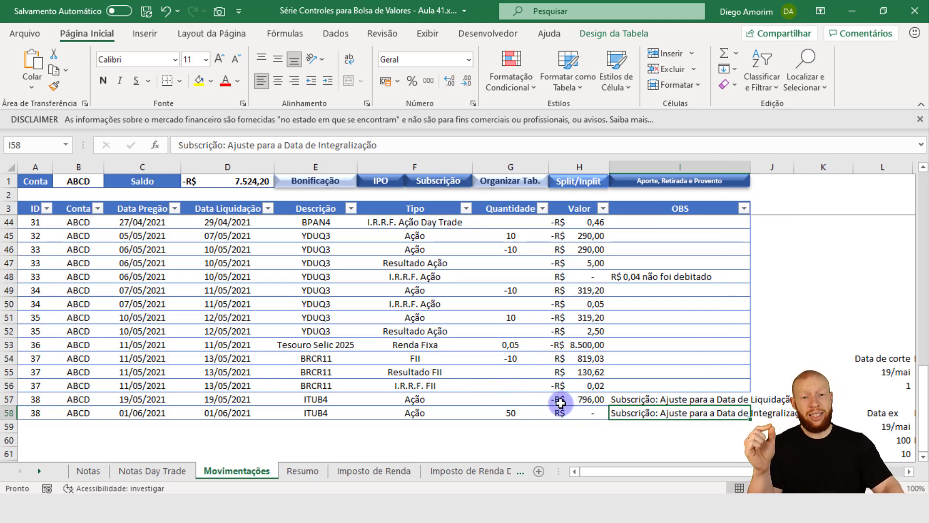
Examine the Quantidade, Valor, Data Pregão and Tipo fields of the two ITUB4 entries in rows 57 and 58.
drag(516, 396, 514, 412)
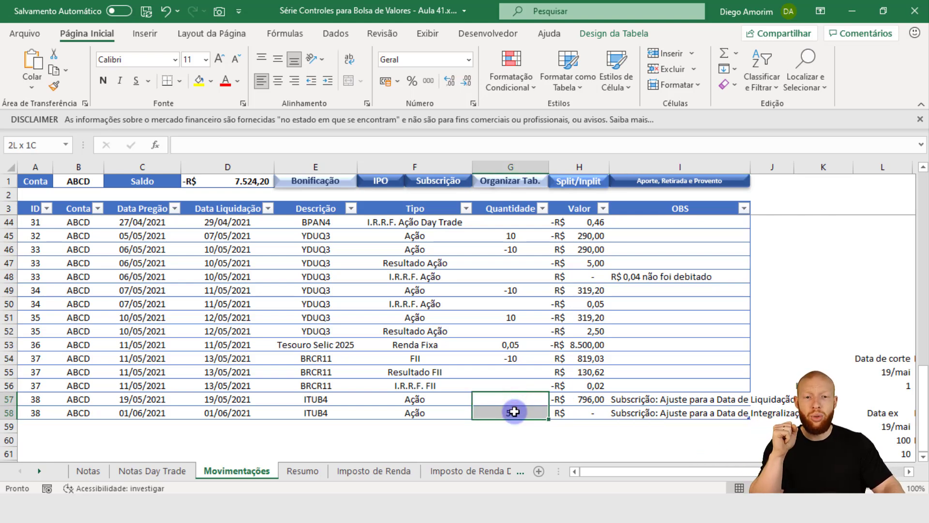
drag(587, 400, 590, 413)
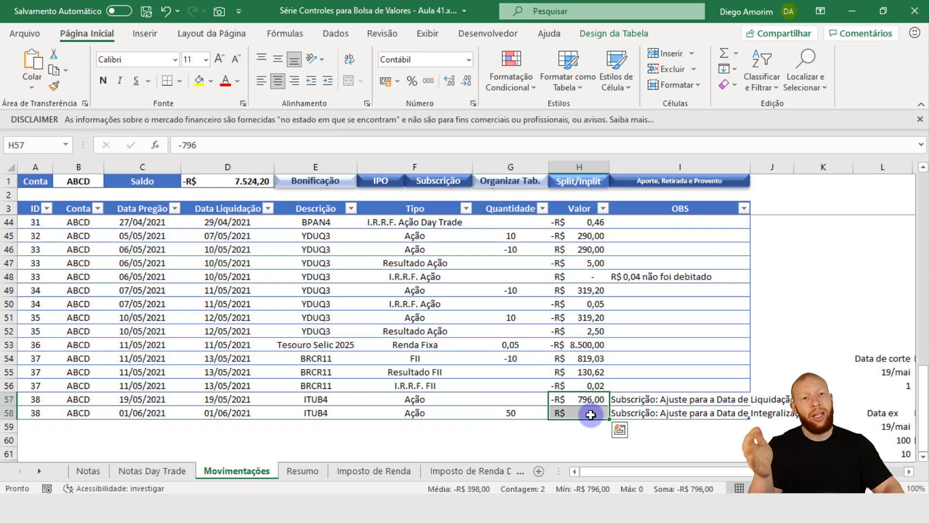
drag(514, 402, 547, 415)
click(554, 415)
click(563, 427)
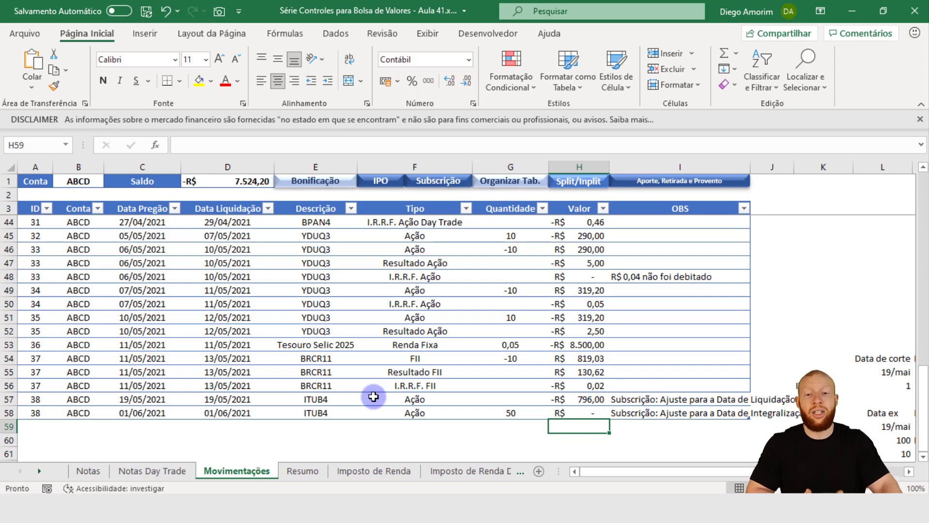
click(158, 399)
click(581, 399)
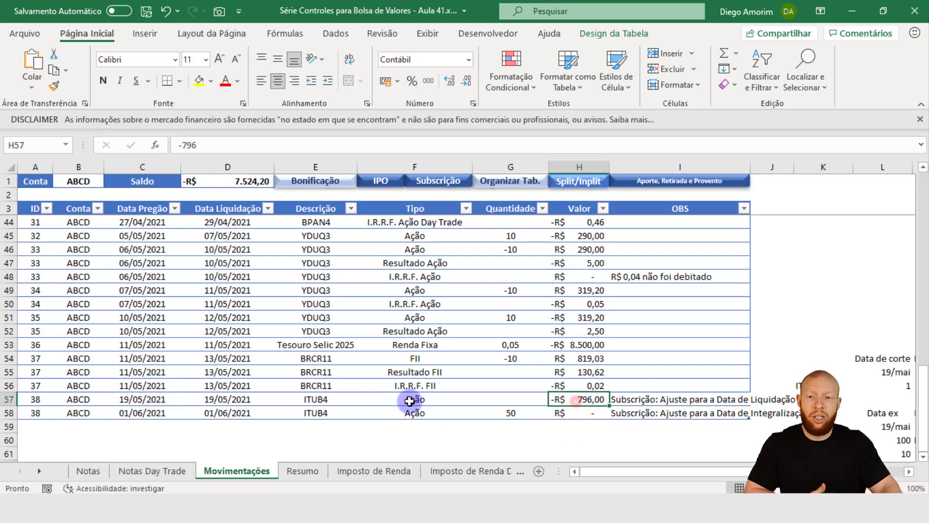
click(172, 412)
click(511, 414)
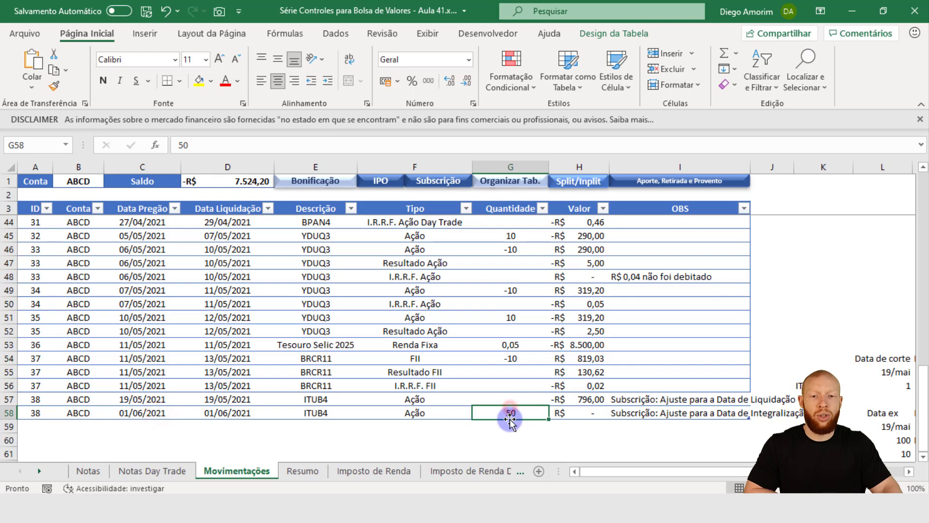
click(415, 400)
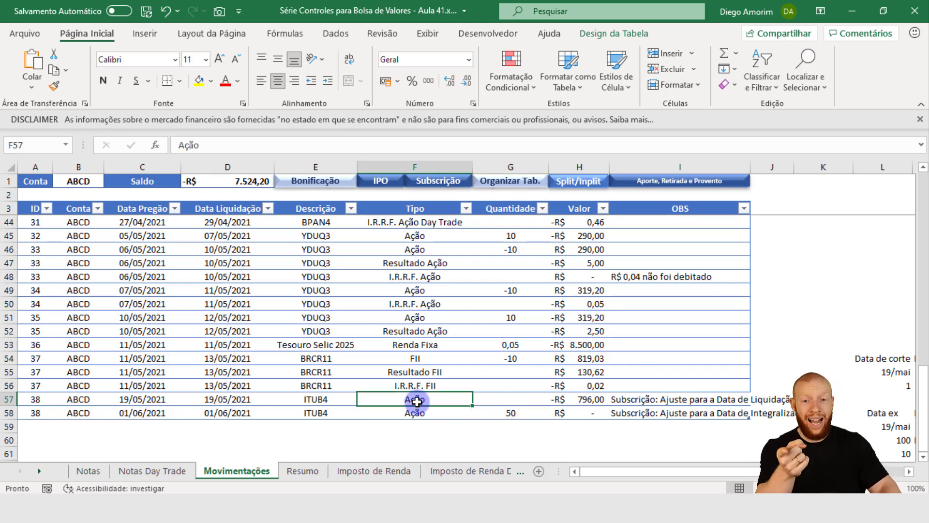
Change the Tipo of the ITUB4 entry in row 57 to "Subscrição".
click(35, 400)
click(35, 416)
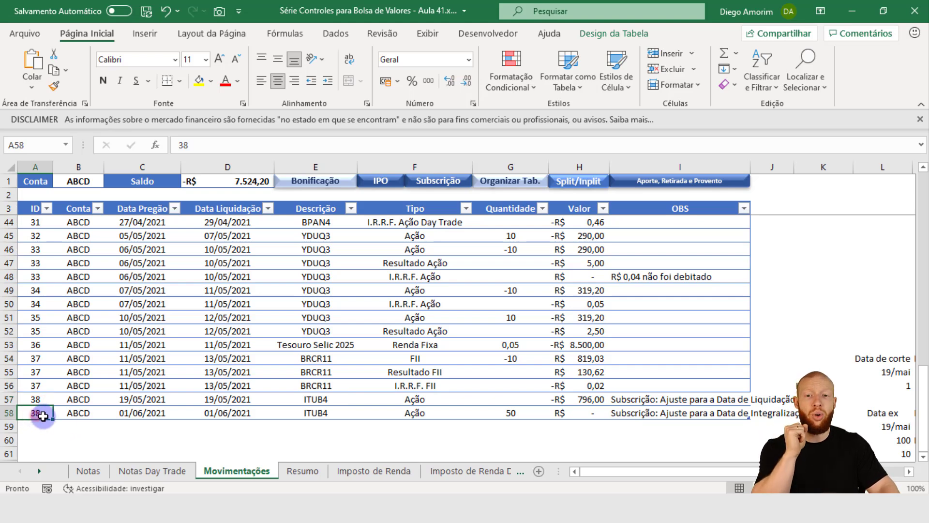
drag(77, 412, 654, 414)
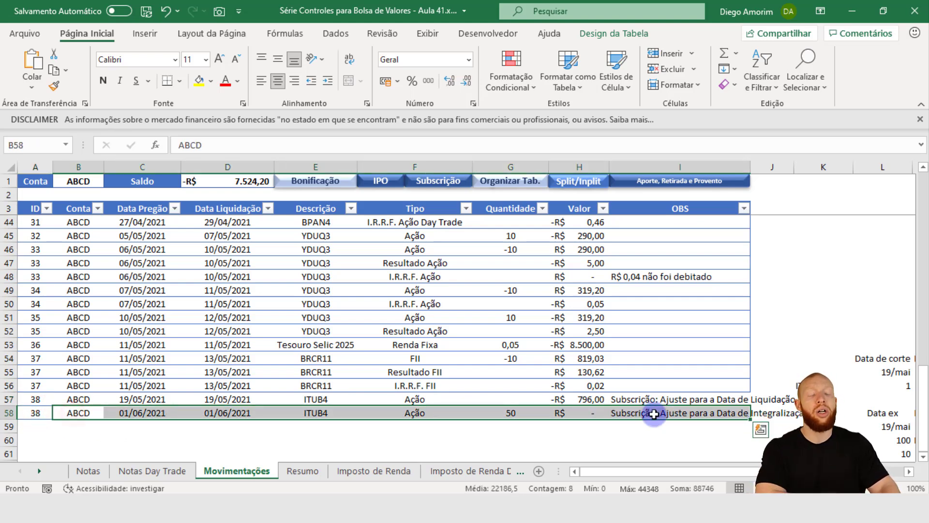
click(654, 414)
click(417, 399)
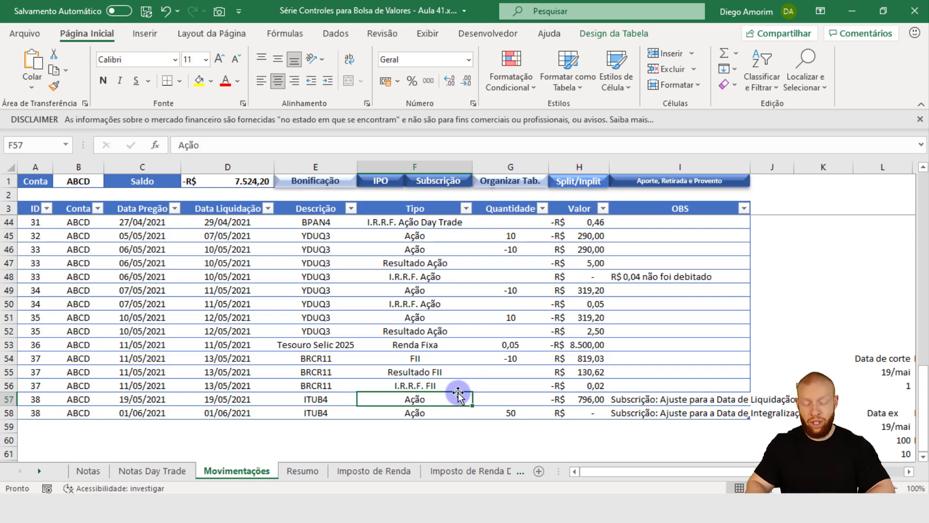
text(Subscriç)
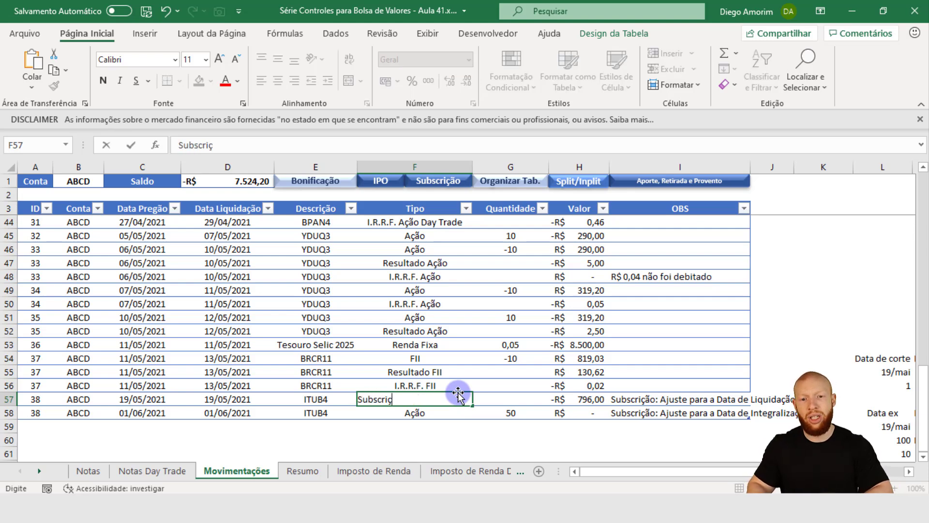
text(ão)
key(Return)
key(Up)
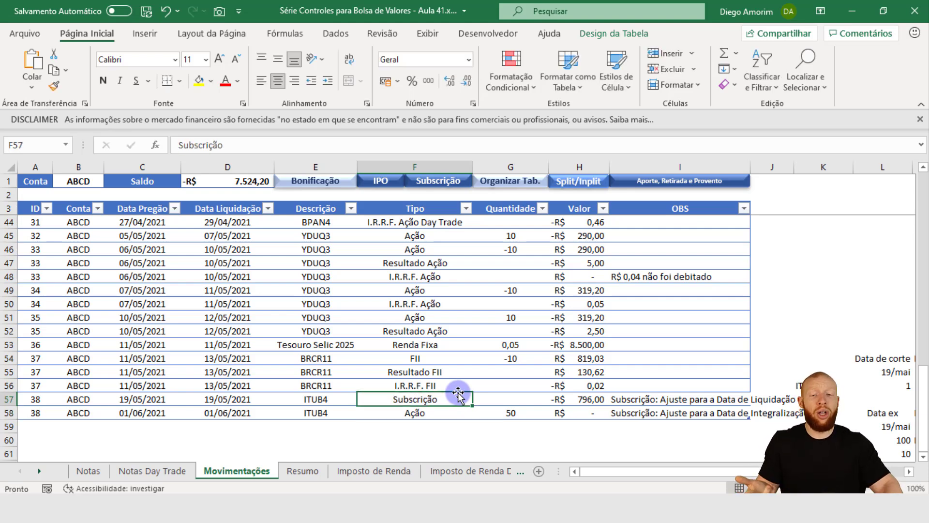
Examine the Tipo and Descrição columns around the ITUB4 entries, and the liquidation branch of the subscricao macro in the VBA editor.
key(ctrl+Up)
key(Down)
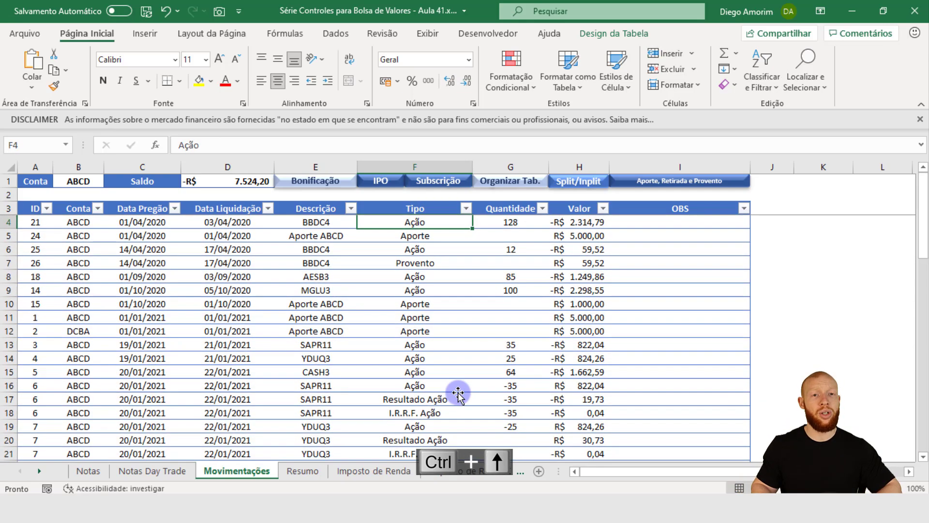
key(ctrl+Down)
key(Up)
scroll(444, 369, down, 2)
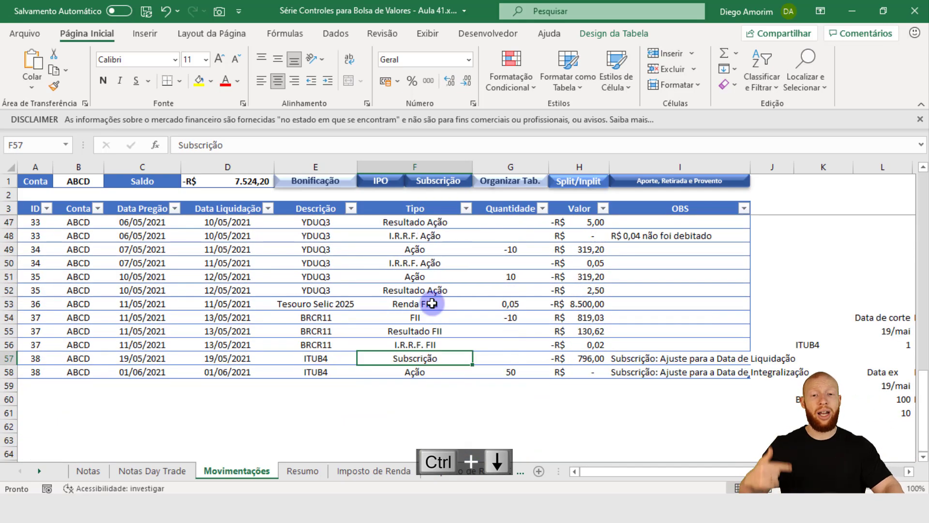
click(422, 166)
click(443, 358)
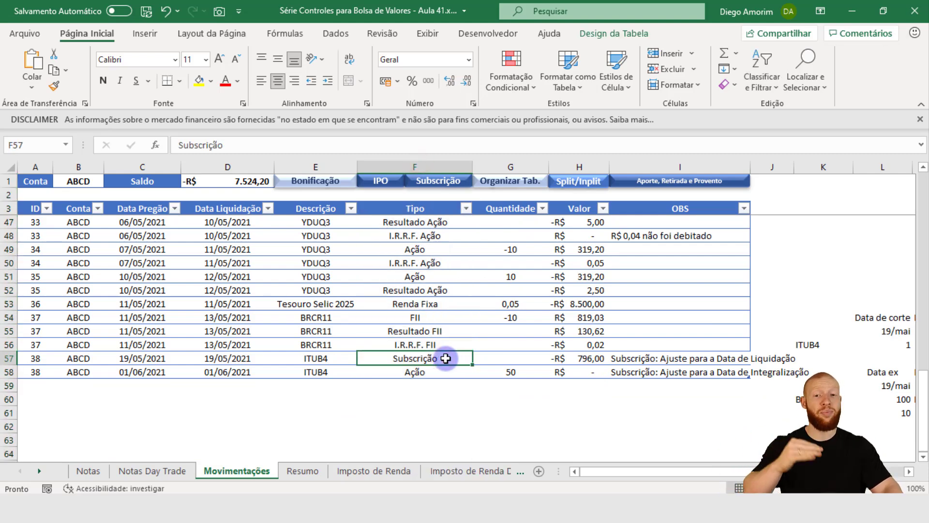
click(330, 166)
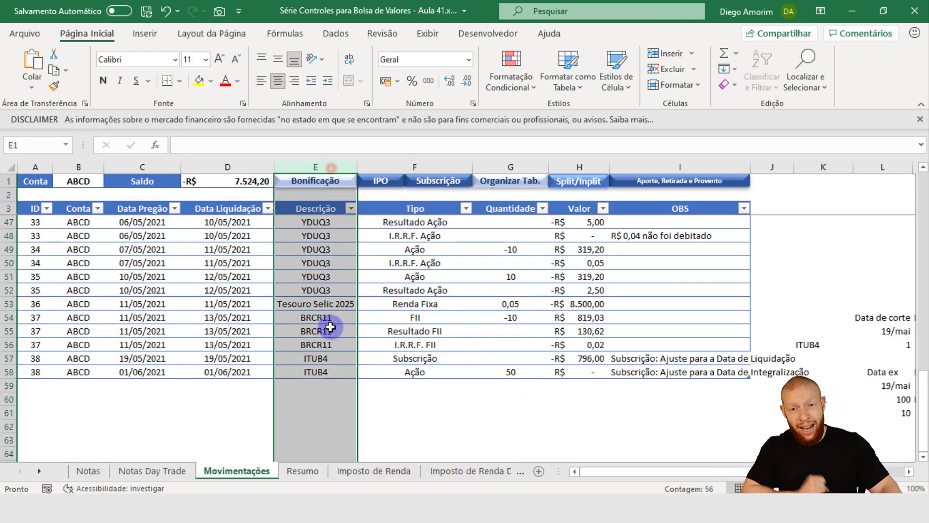
click(325, 356)
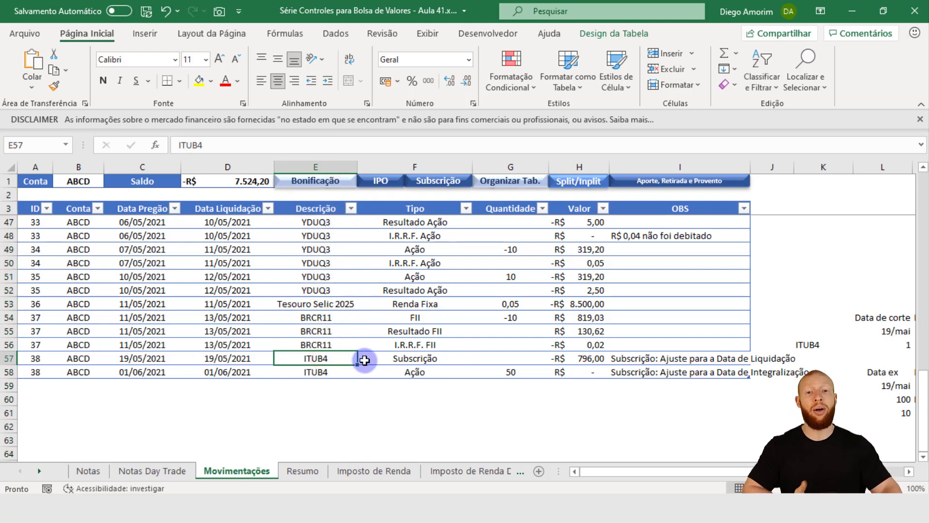
key(alt+Tab)
scroll(396, 352, up, 4)
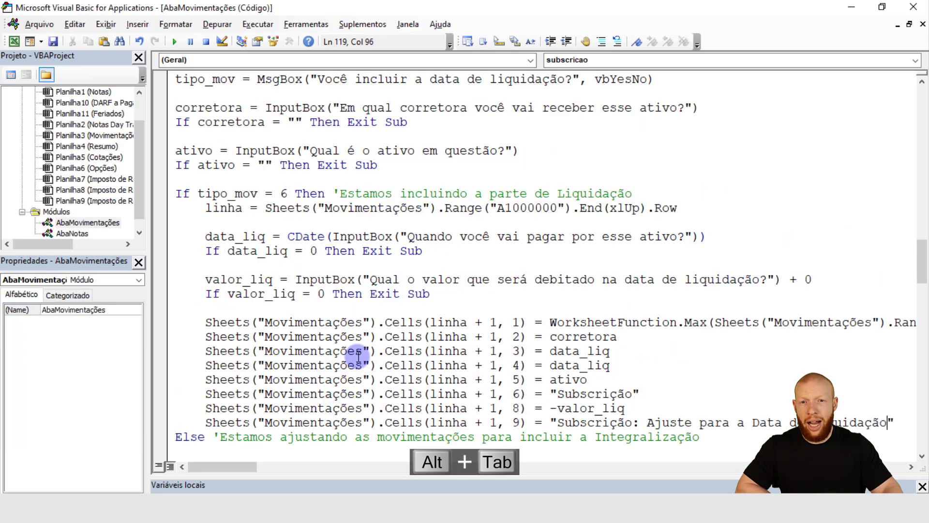
scroll(290, 235, down, 3)
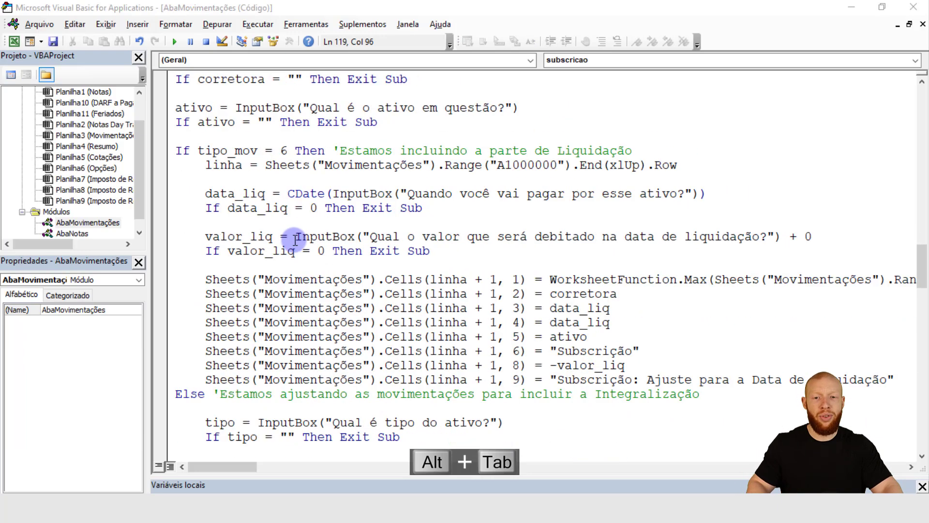
Back in Excel, set the Tipo of row 57 to "Ação".
key(alt+Tab)
click(417, 353)
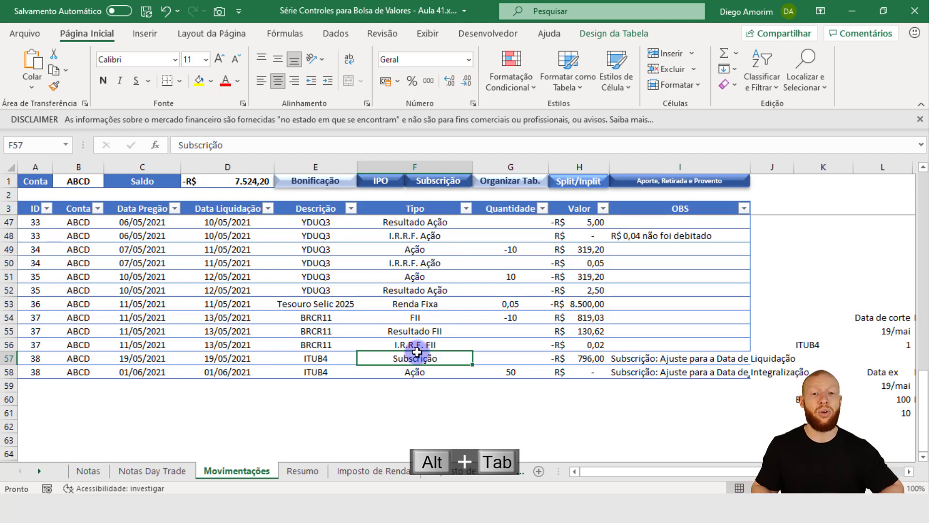
text(A)
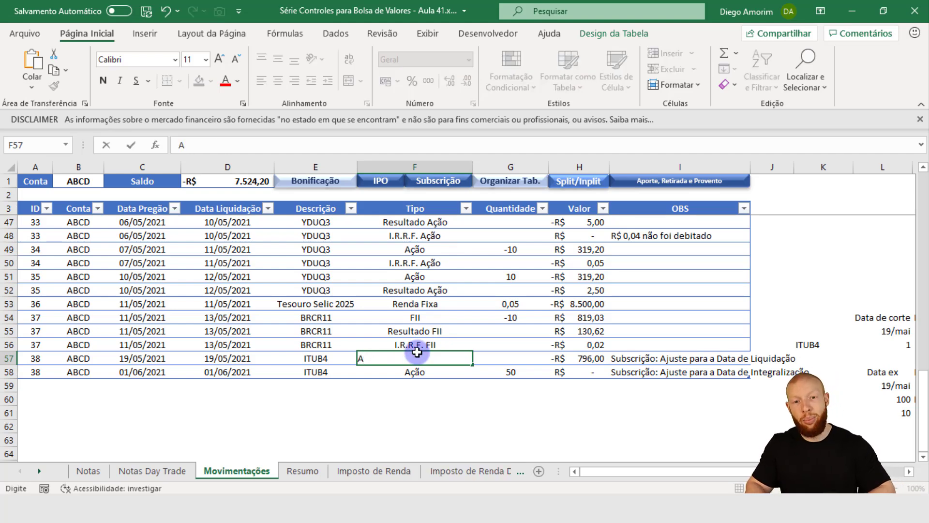
key(Return)
key(Up)
key(Left)
key(ctrl+Left)
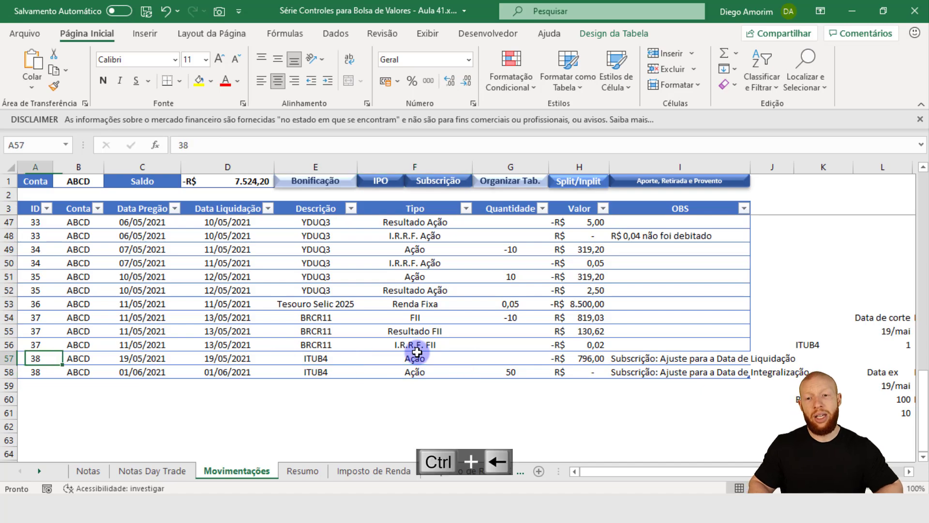
Compare the macro's liquidation branch in the VBA editor with the fields of the ITUB4 entry in row 57.
key(alt+Tab)
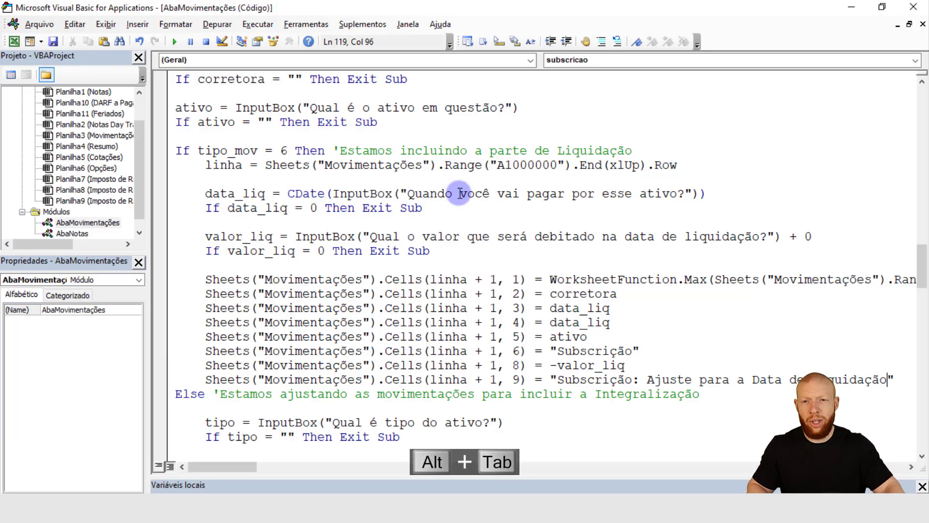
scroll(535, 353, down, 2)
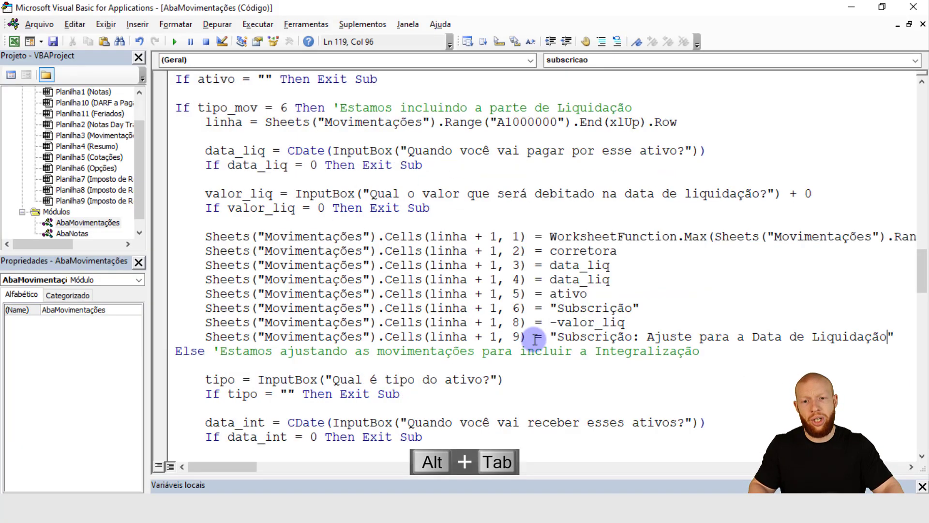
key(alt+Tab)
key(Down)
key(Up)
key(Right)
key(Left)
key(Right)
key(Right)
key(Right)
key(Right)
key(Right)
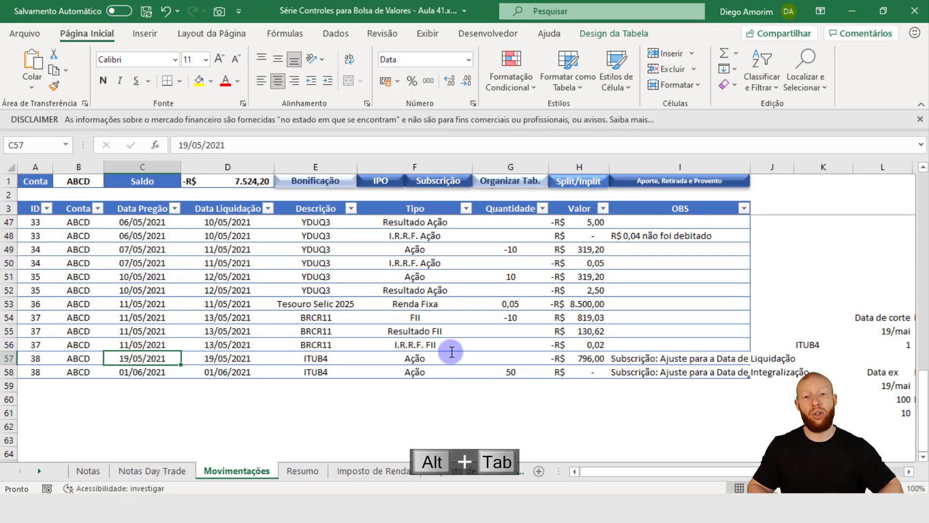
key(Left)
key(Left)
key(Left)
key(Left)
key(Left)
key(Right)
key(Right)
In the VBA editor, move the linha assignment out of the liquidation branch to above the tipo_mov If, unindented and set off by blank lines.
key(alt+Tab)
scroll(411, 364, down, 2)
click(413, 364)
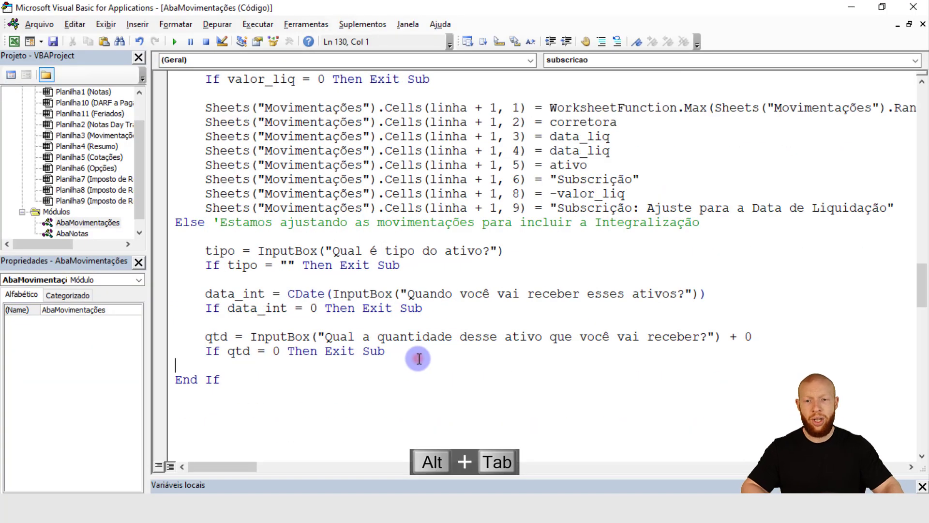
key(Tab)
scroll(341, 264, up, 5)
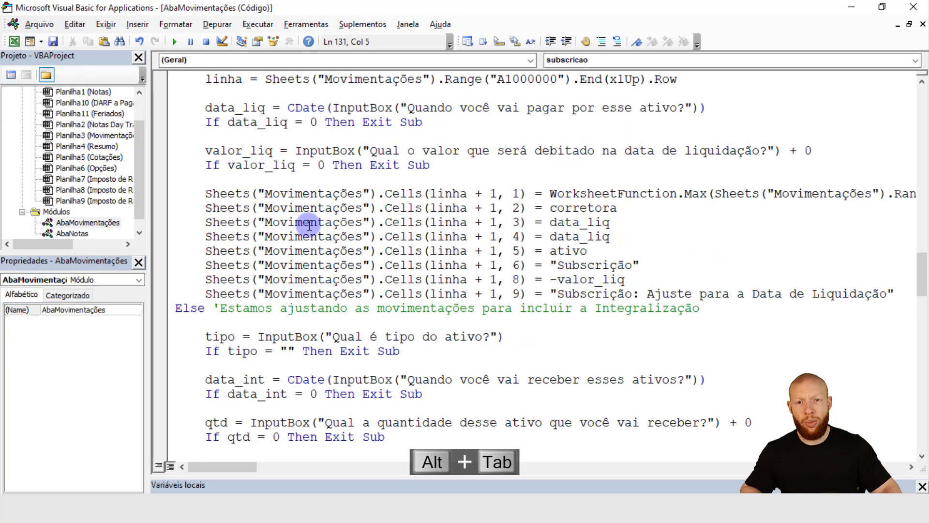
drag(691, 207, 696, 199)
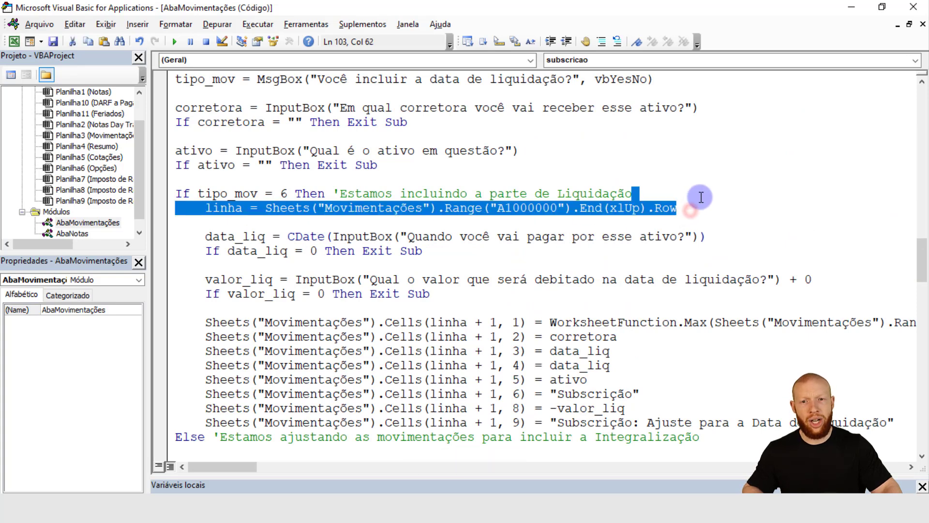
key(ctrl+x)
click(636, 165)
key(ctrl+v)
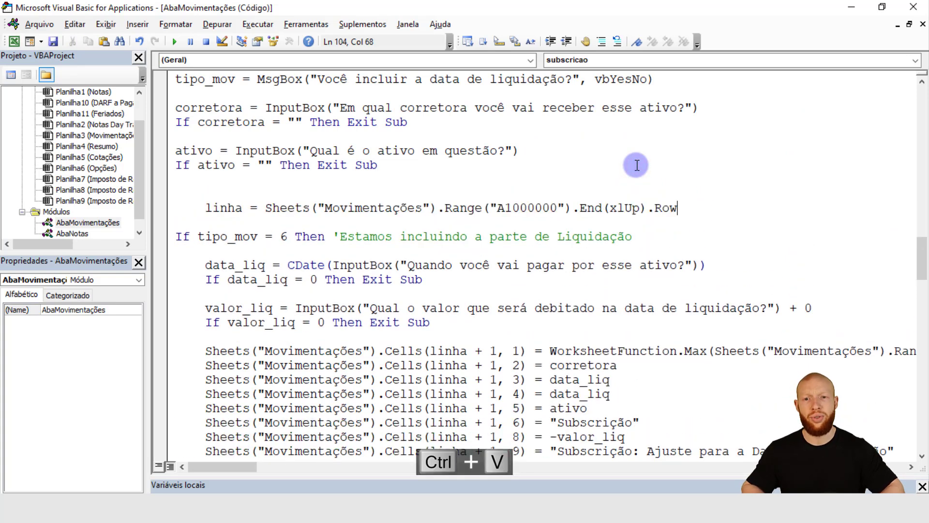
key(BackSpace)
key(BackSpace)
key(BackSpace)
key(BackSpace)
key(Up)
key(BackSpace)
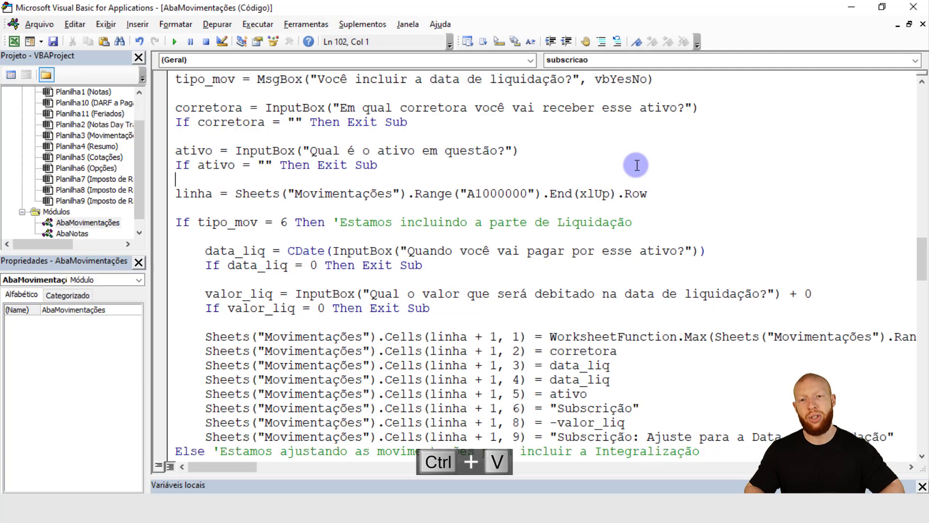
At the end of the integralization branch, add a For loop with i running from 4 to linha, closed by Next.
scroll(317, 265, down, 7)
click(271, 310)
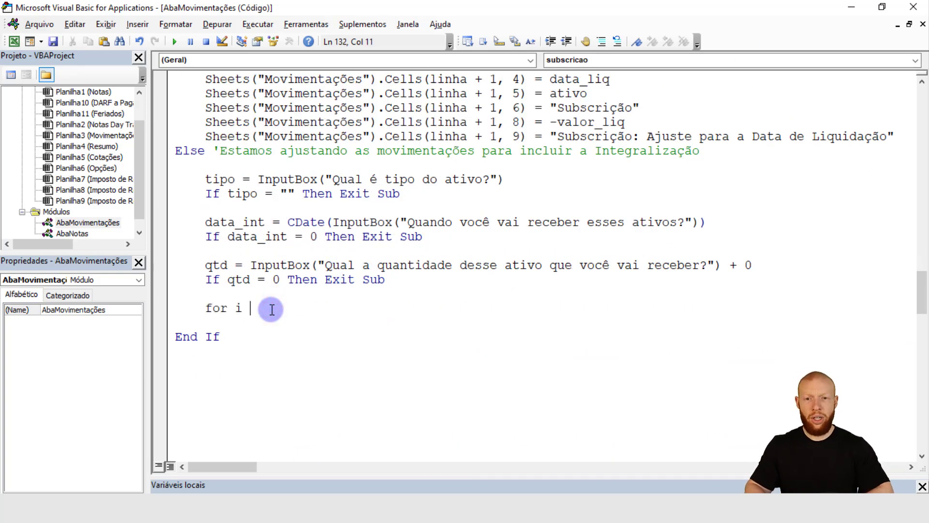
text(for i =)
key(alt+Tab)
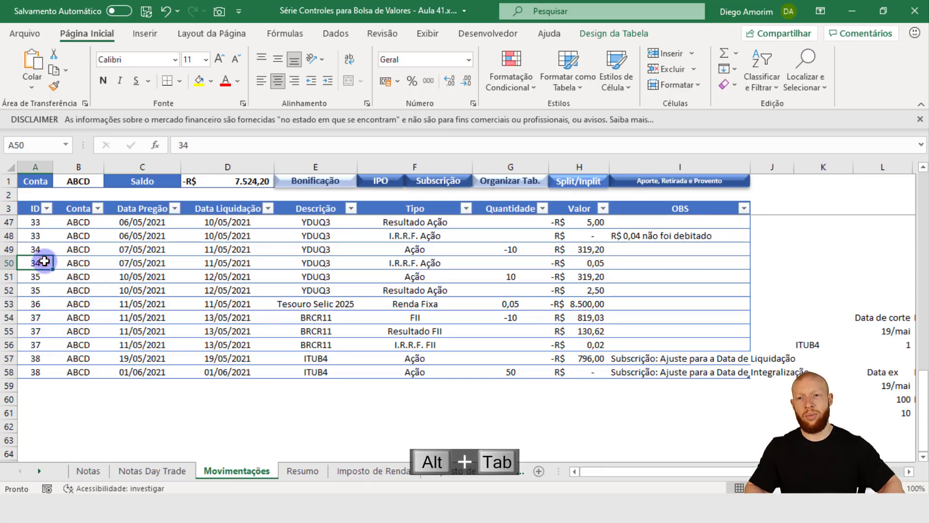
key(ctrl+Up)
key(alt+Tab)
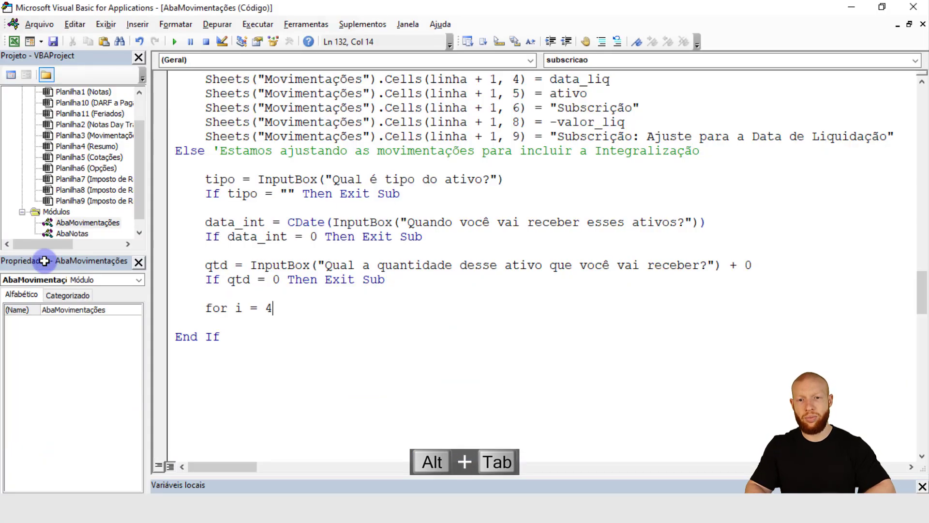
text(4 to linha)
key(Return)
key(Up)
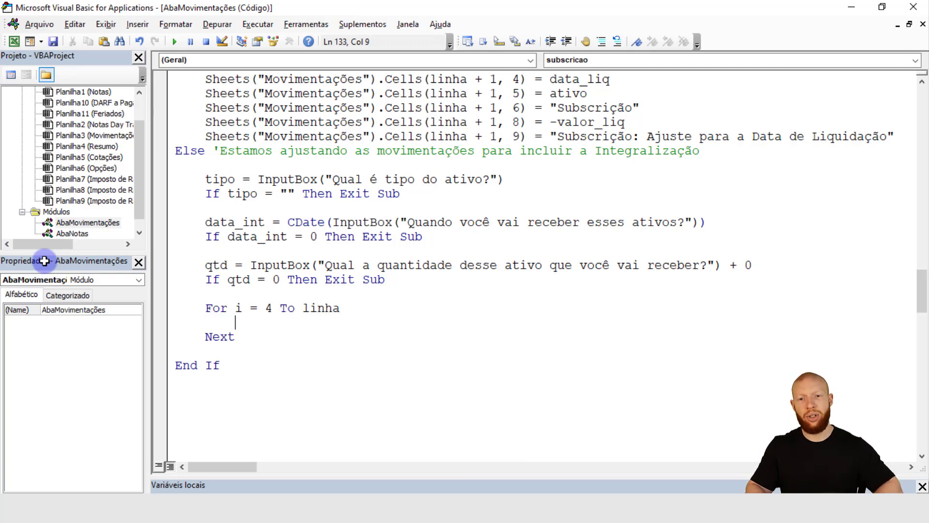
Start an If inside the loop using a copy of the column 9 Movimentações cell reference, with the row changed to linha.
key(Tab)
key(Return)
key(Return)
key(Up)
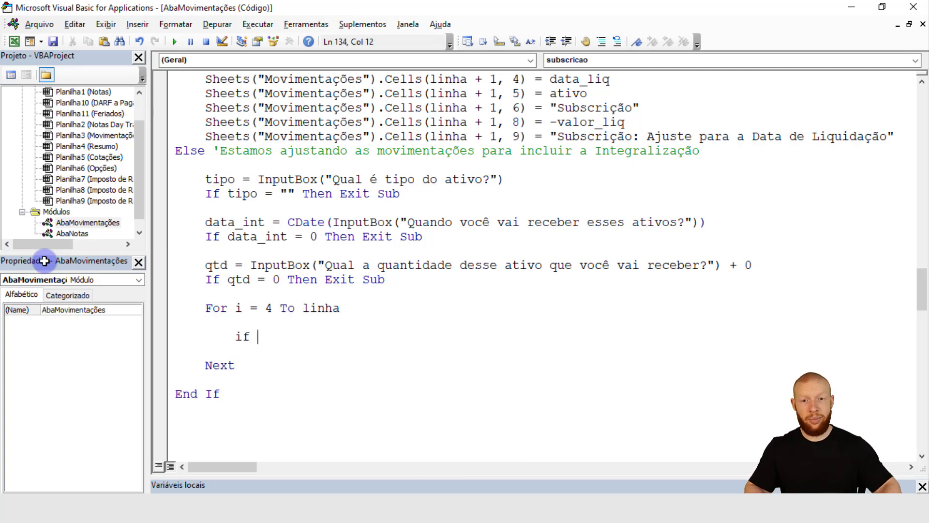
click(269, 180)
key(Return)
click(206, 136)
shift+click(526, 136)
key(ctrl+c)
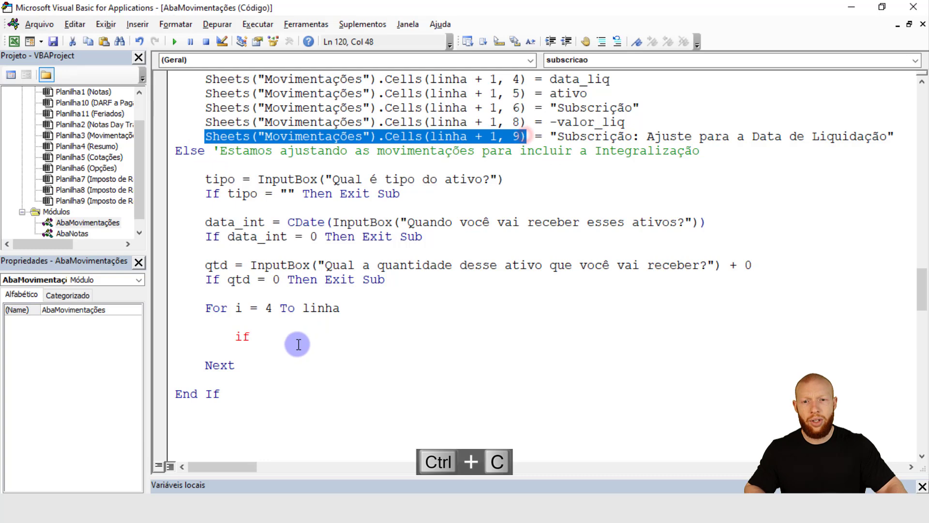
click(281, 337)
key(ctrl+v)
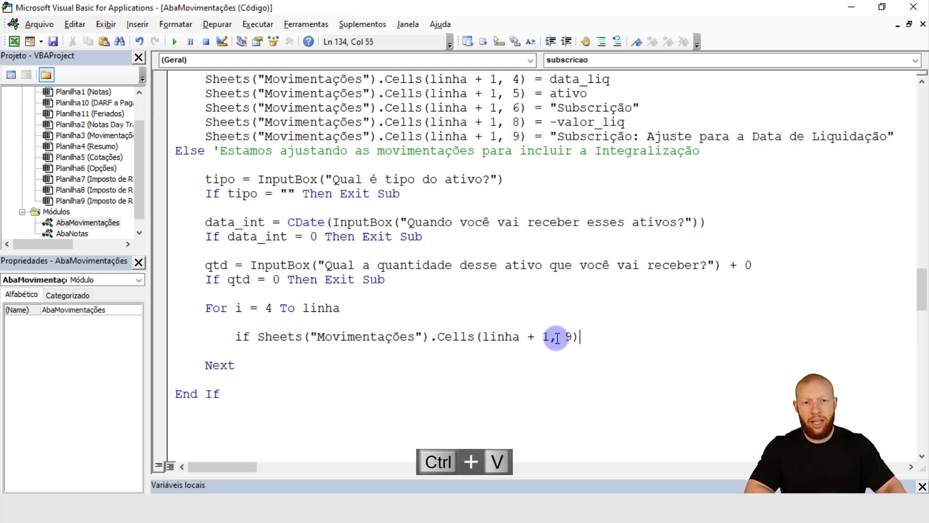
key(BackSpace)
key(BackSpace)
key(BackSpace)
key(BackSpace)
Check the Tipo column's position in Excel and make the condition test column 6 = "Subscrição", followed by and.
click(541, 337)
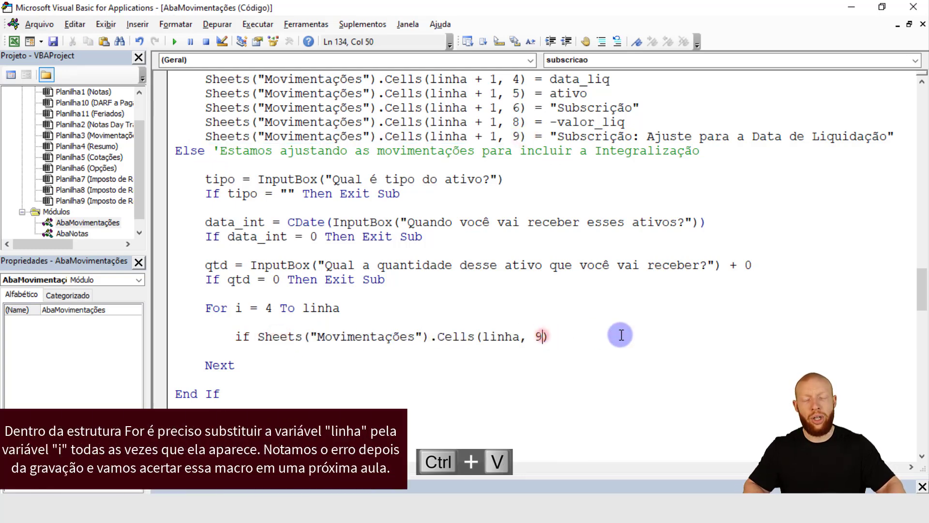
key(alt+Tab)
drag(416, 167, 3, 169)
scroll(492, 290, down, 6)
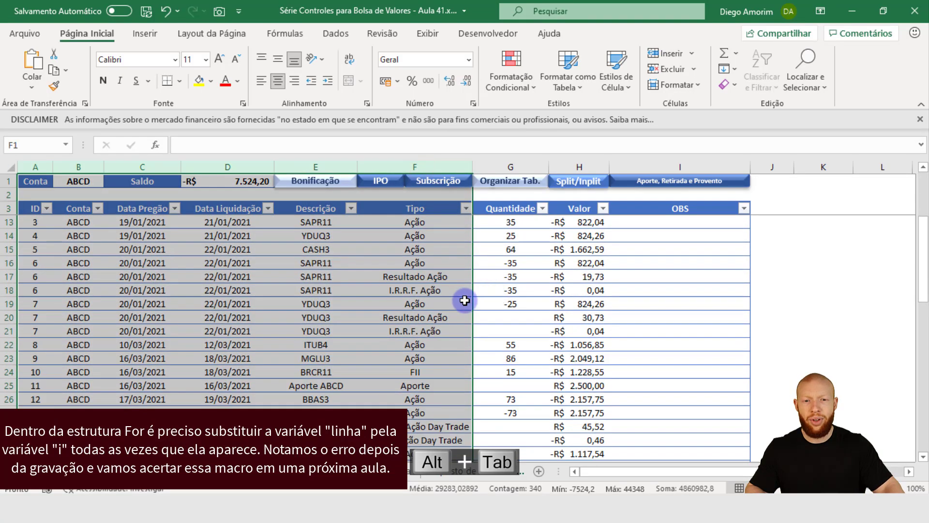
click(436, 304)
key(ctrl+Down)
key(alt+Tab)
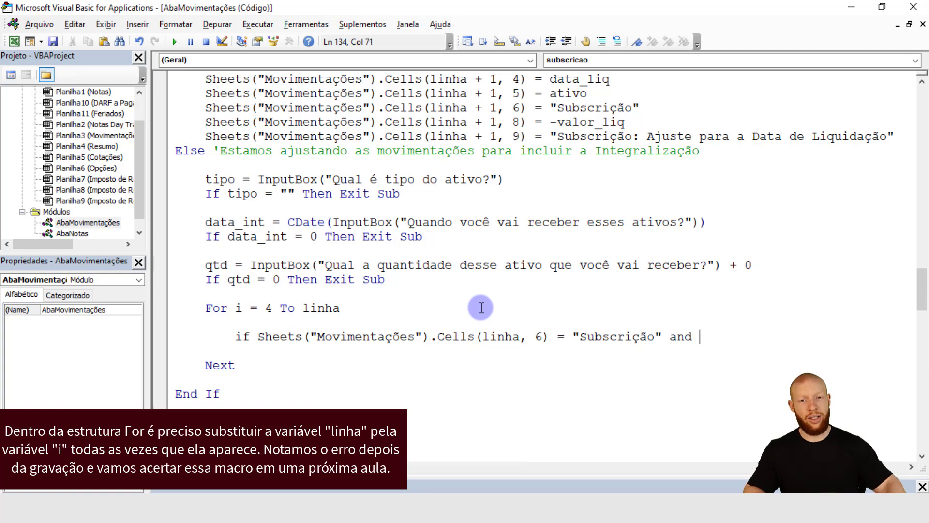
Append a copy of the column 6 = "Subscrição" condition after the and in the loop's If line.
click(257, 337)
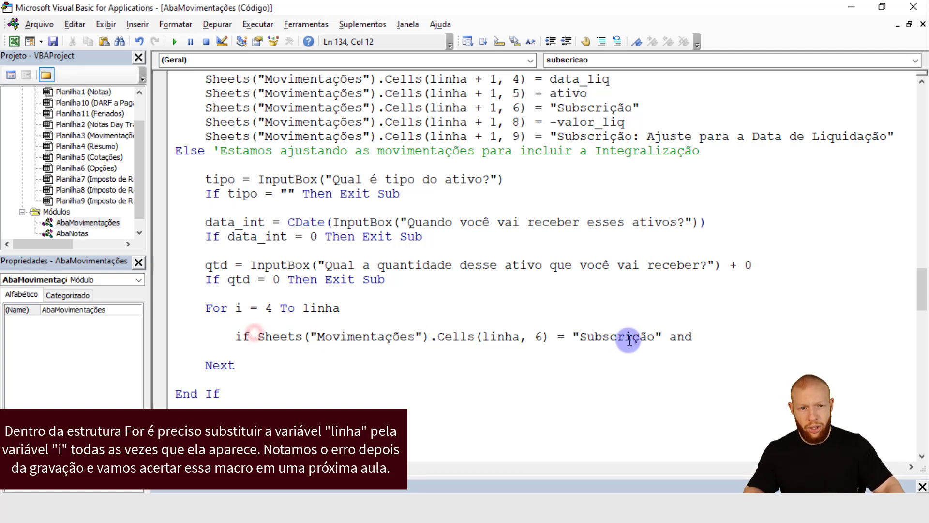
shift+click(666, 336)
key(ctrl+c)
click(710, 336)
key(ctrl+v)
Check the Descrição column's position in Excel, and make the second condition compare column 5 with ativo, completing the If line.
key(alt+Tab)
scroll(435, 361, down, 2)
click(311, 161)
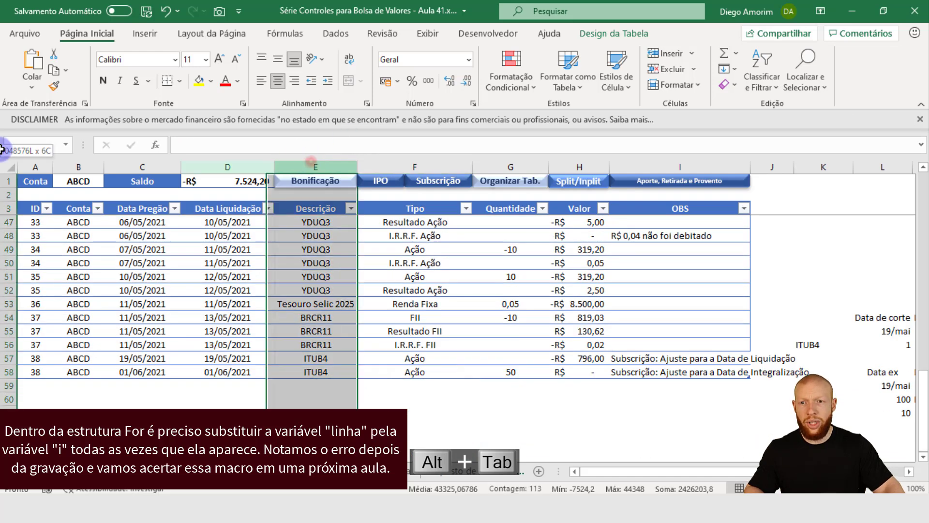
key(alt+Tab)
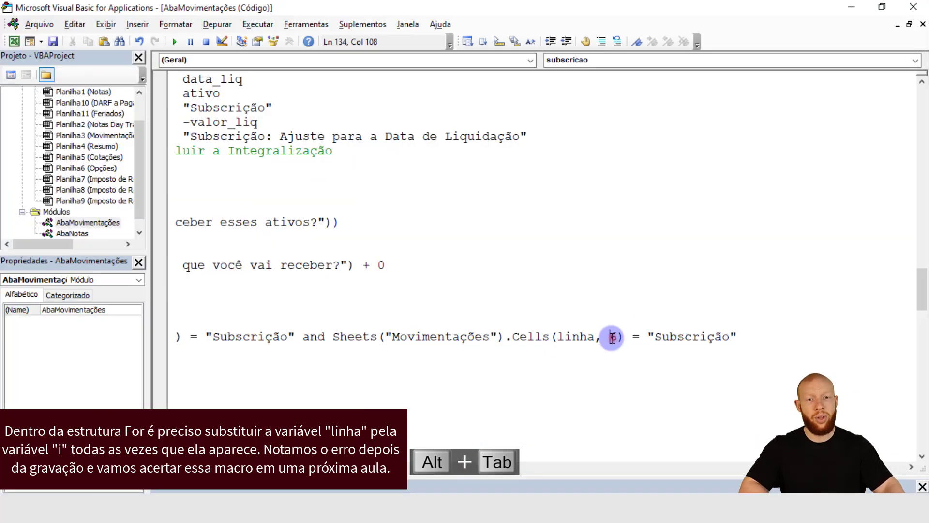
double_click(612, 337)
key(BackSpace)
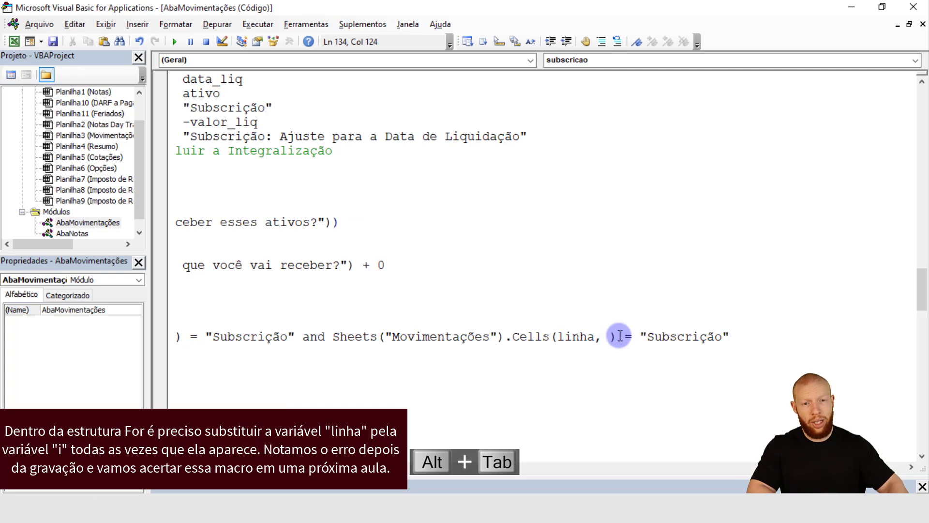
click(613, 338)
text(5)
double_click(691, 338)
text(a)
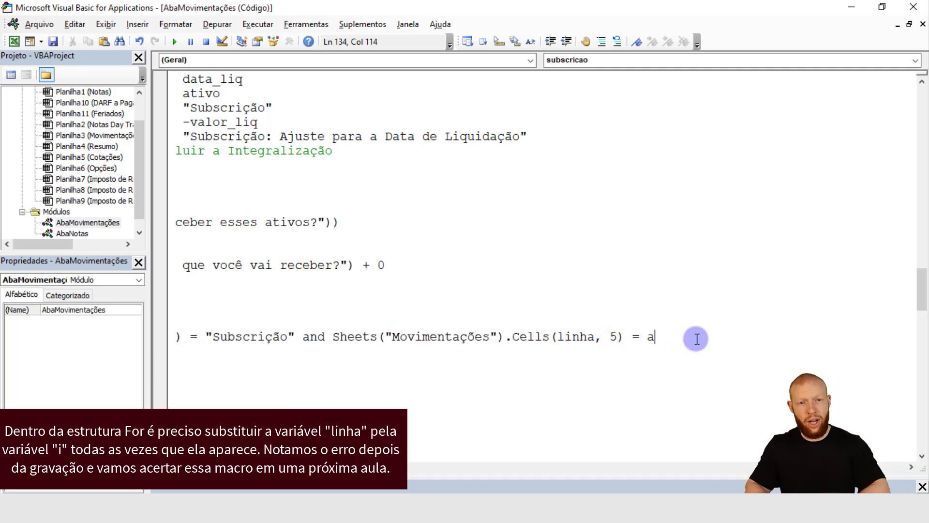
text(n)
Close the inner If with End If and remove the blank line between the For line and the If.
key(Return)
key(Return)
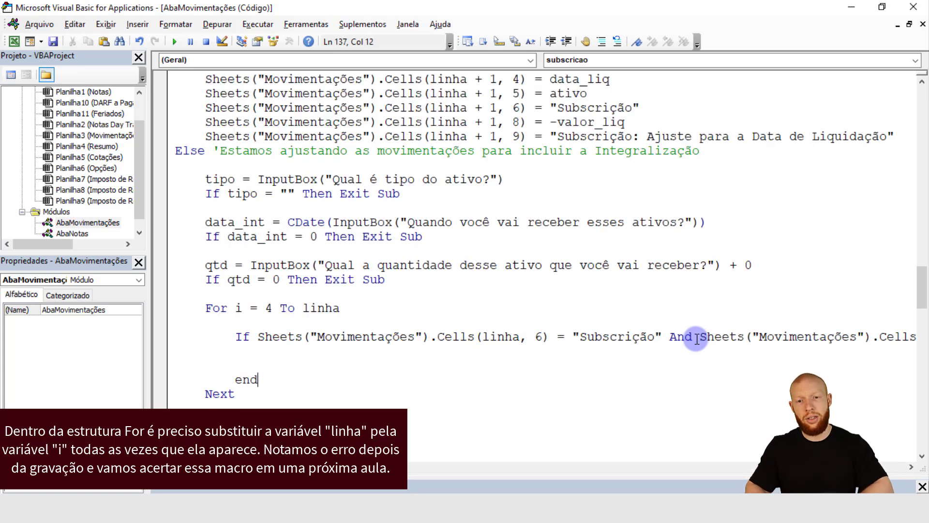
key(shift+Home)
key(BackSpace)
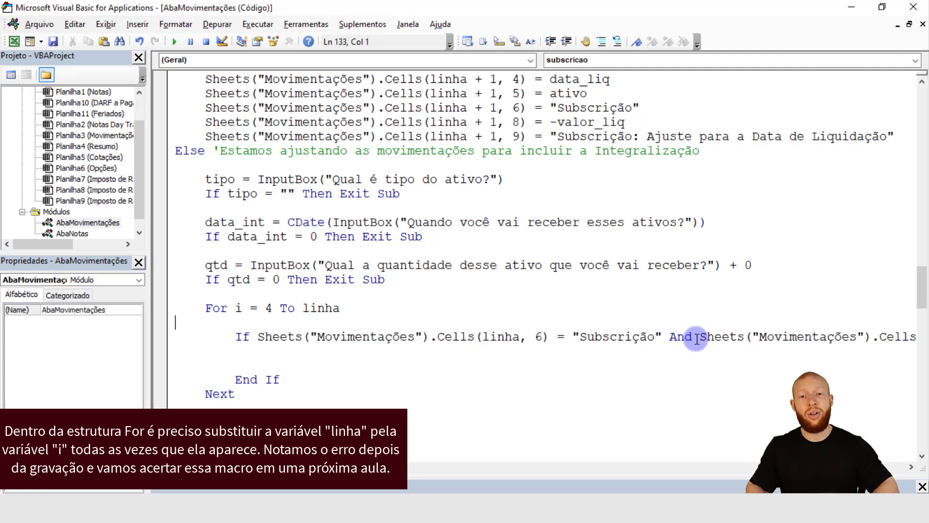
key(BackSpace)
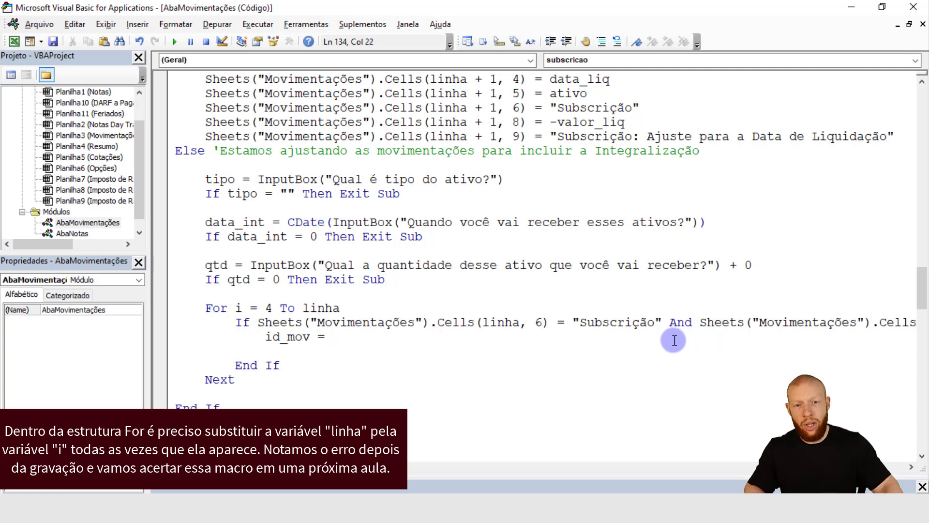
Inside the If, assign id_mov = Sheets("Movimentações").Cells(linha, 1), reusing a copy of the cell reference from the condition.
click(252, 321)
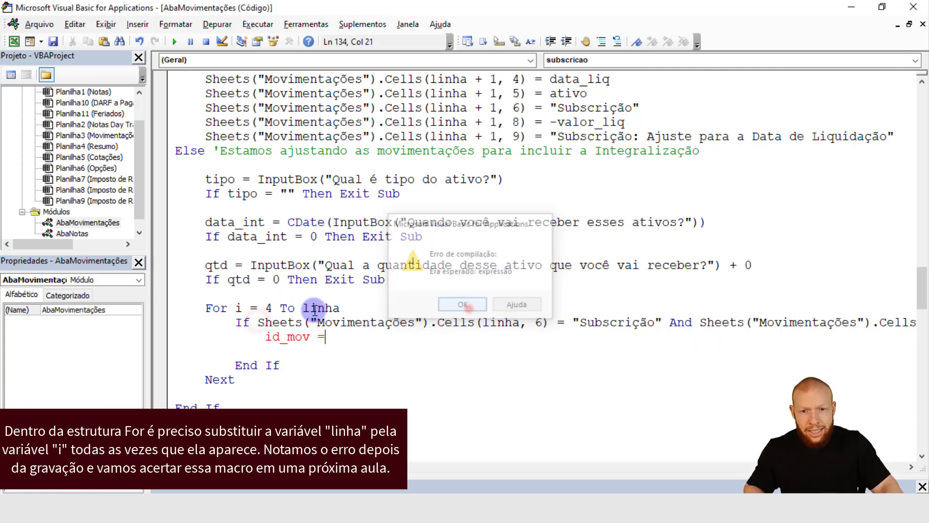
click(258, 322)
shift+click(552, 321)
key(ctrl+c)
click(404, 335)
key(ctrl+v)
text(1)
Add a line below id_mov that sets Sheets("Movimentações").Cells(linha, 6) = tipo, checking the Tipo column's position in Excel.
key(Return)
key(ctrl+v)
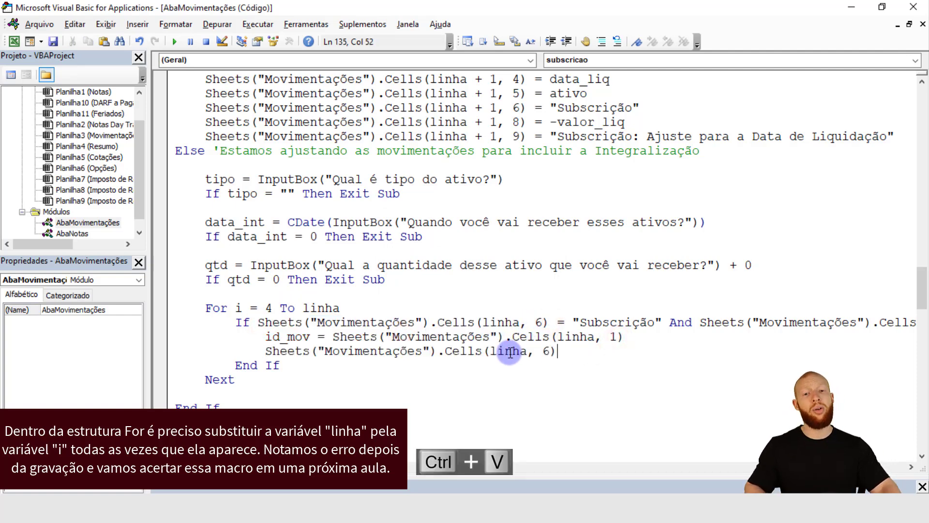
key(alt+Tab)
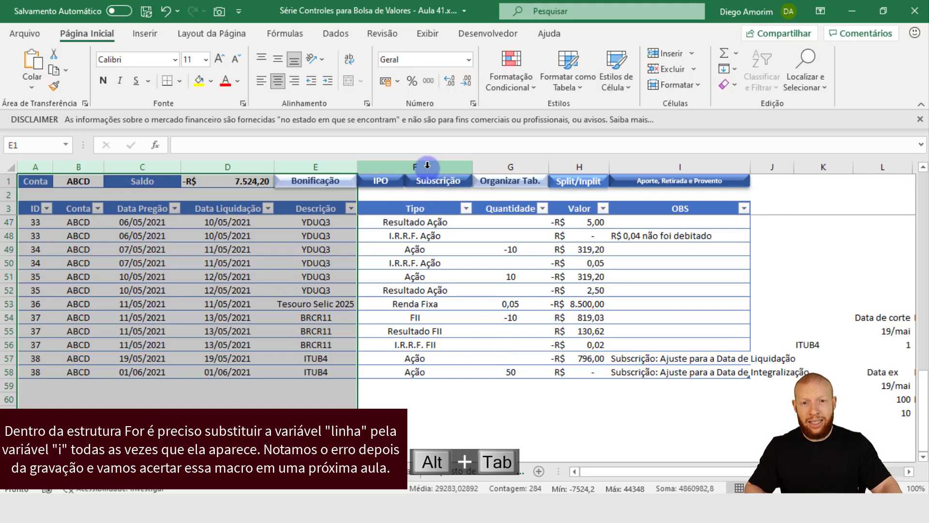
key(alt+Tab)
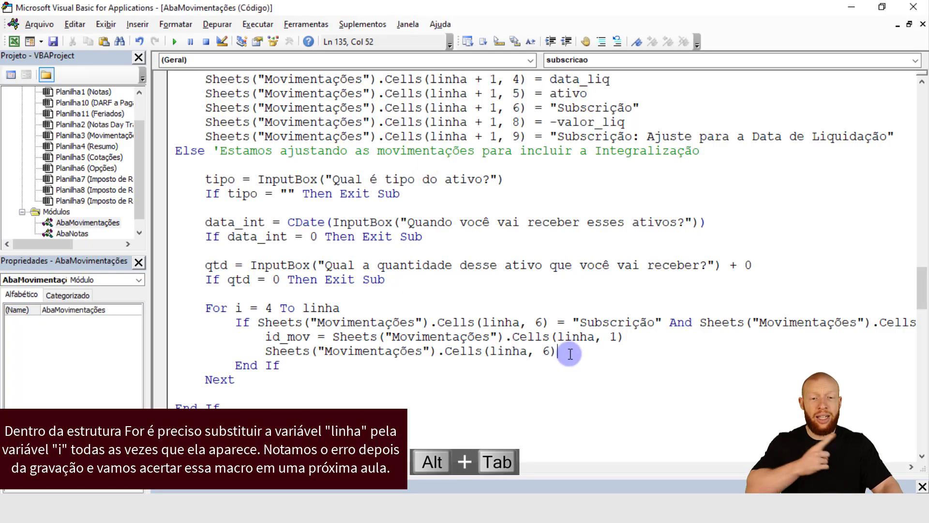
text(= tipo)
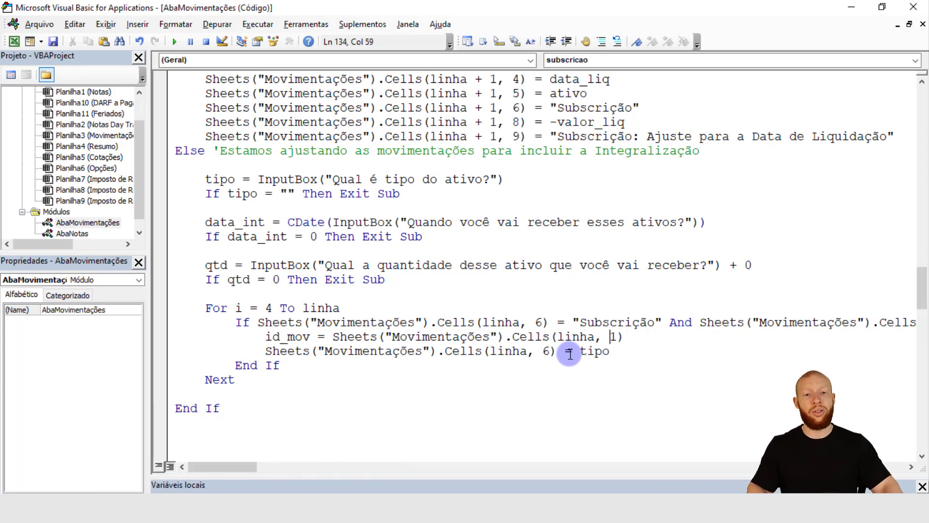
In Excel's Movimentações sheet, set the Tipo of the ITUB4 entry in row 57 to Subscrição.
key(alt+Tab)
click(436, 263)
scroll(477, 285, up, 1)
key(Down)
key(Down)
key(Down)
key(Down)
key(Down)
key(Down)
key(Down)
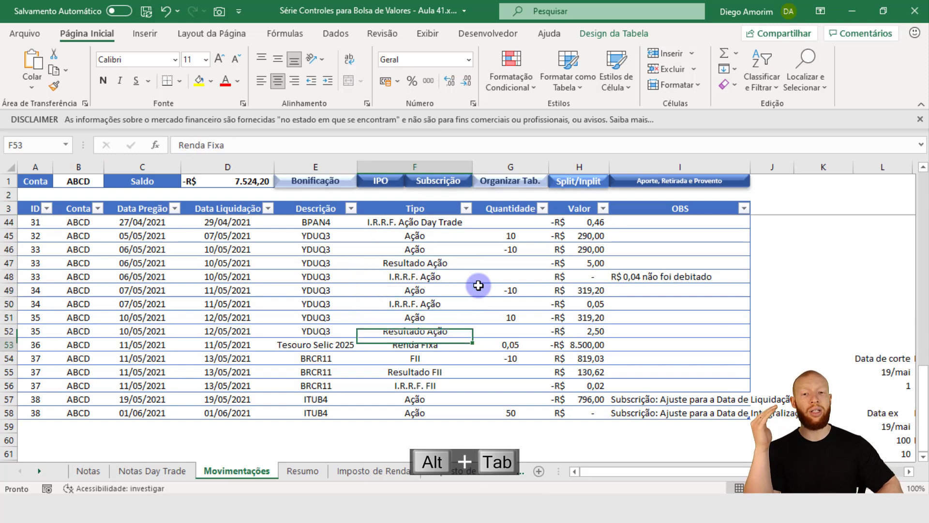
text(Su)
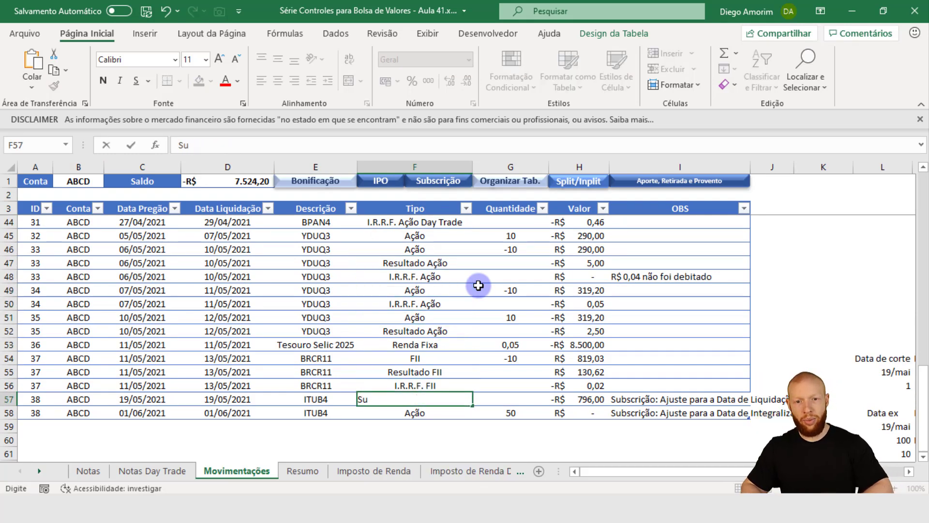
text(bscrição)
key(Return)
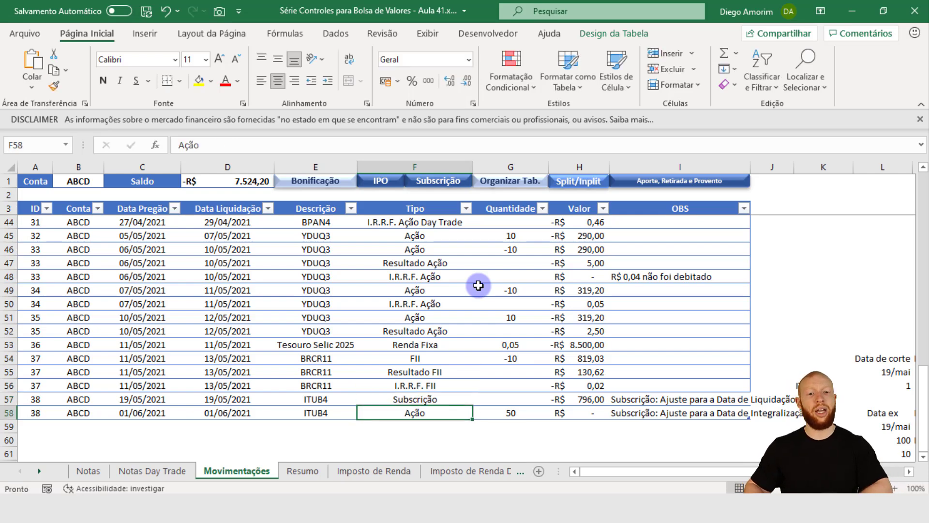
Walk through the Tipo cells above row 57 and examine that row's Tipo and Descrição, as the loop would.
key(Up)
key(Up)
key(Up)
key(Up)
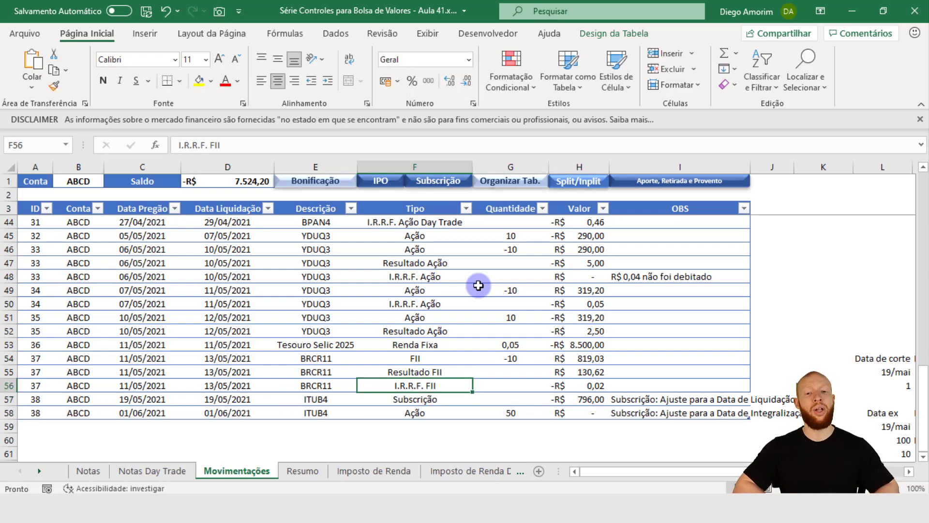
key(Down)
key(Down)
key(Down)
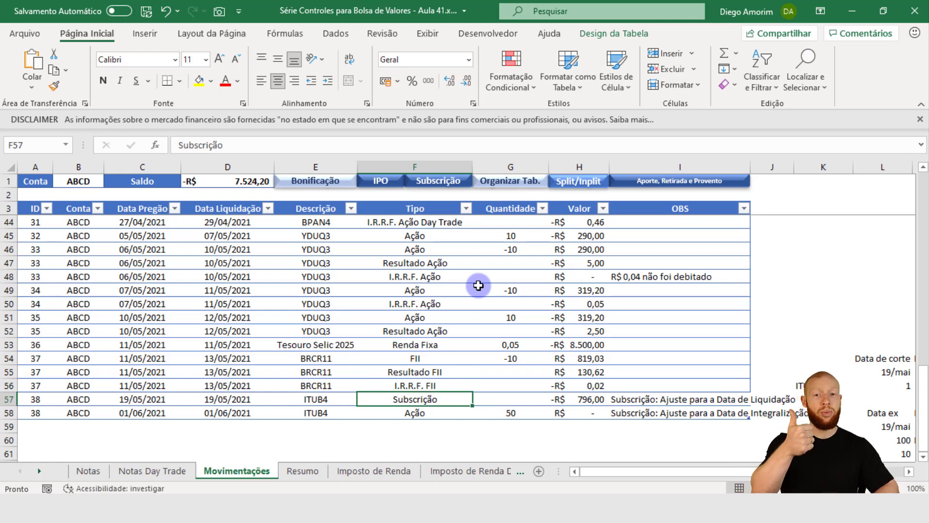
key(Left)
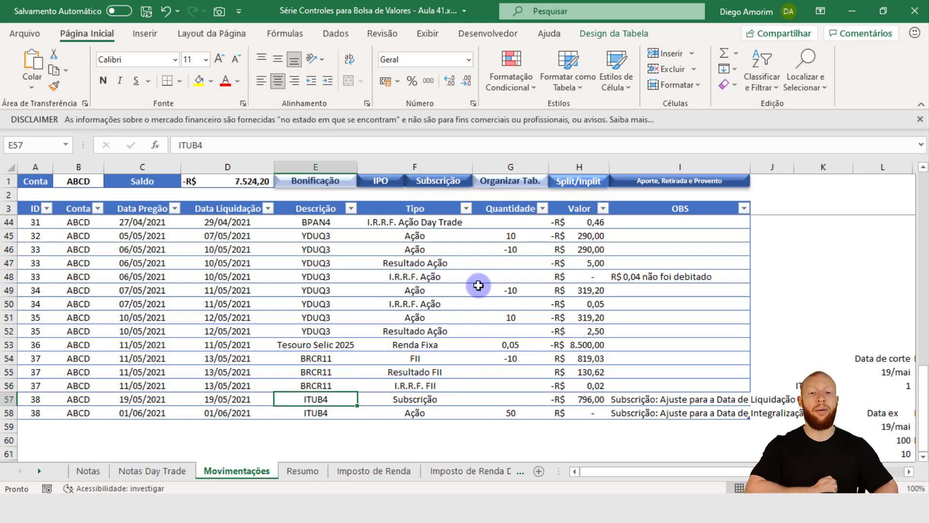
key(Right)
key(alt+Tab)
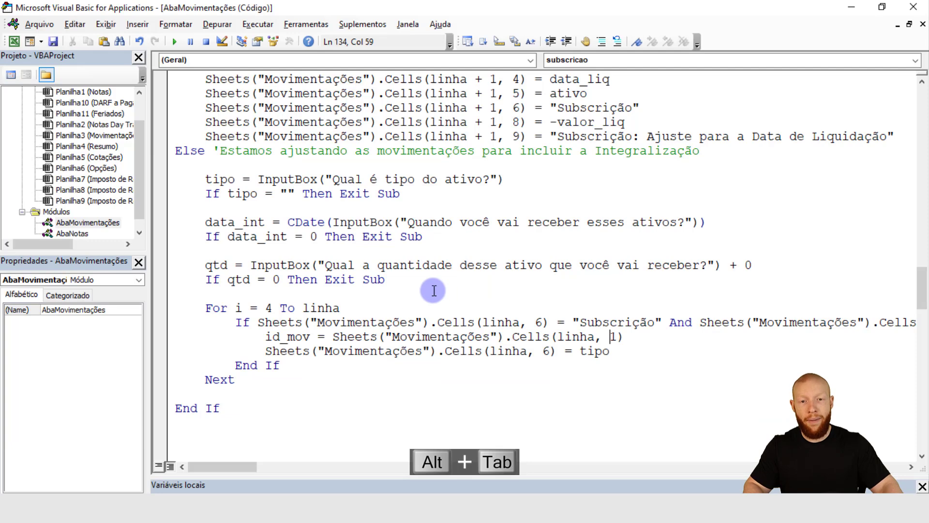
Compare the id_mov and Cells(linha, 6) = tipo lines with row 57's ID and the Tipo column position in Excel.
drag(267, 337, 622, 337)
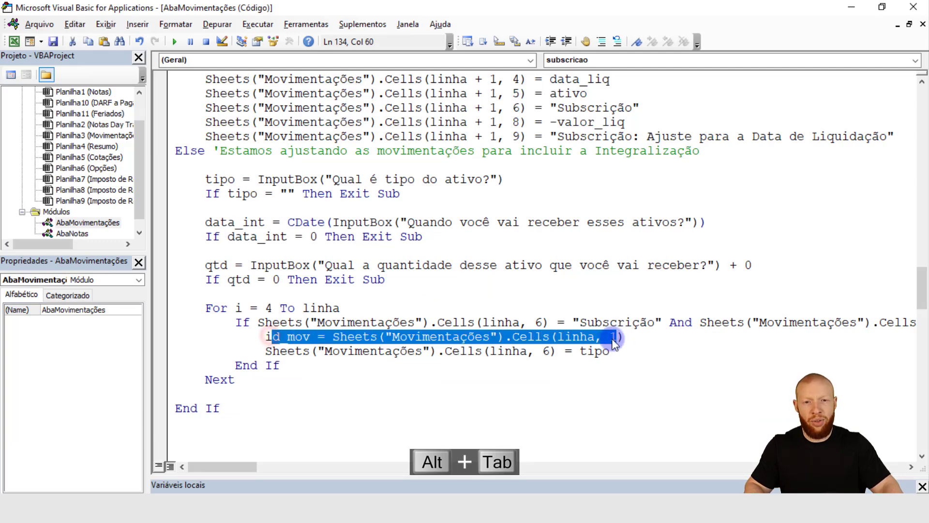
key(alt+Tab)
click(32, 398)
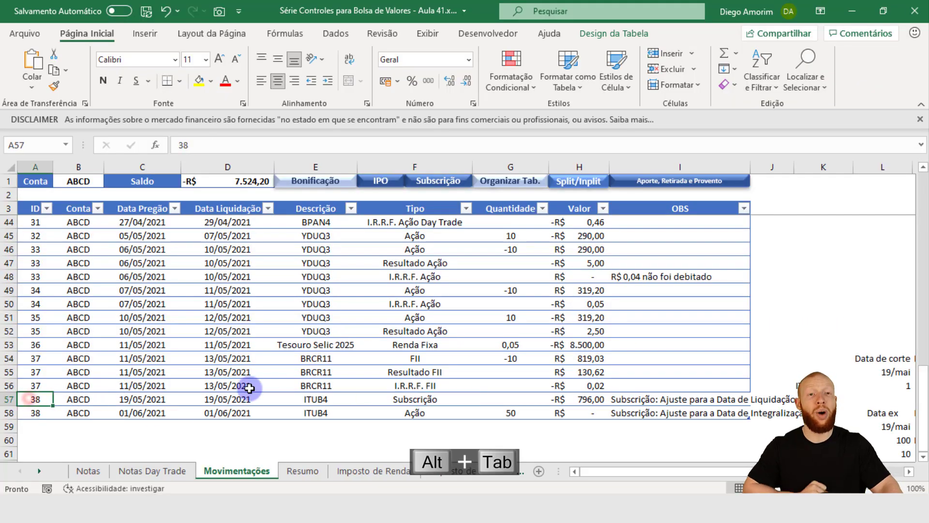
key(alt+Tab)
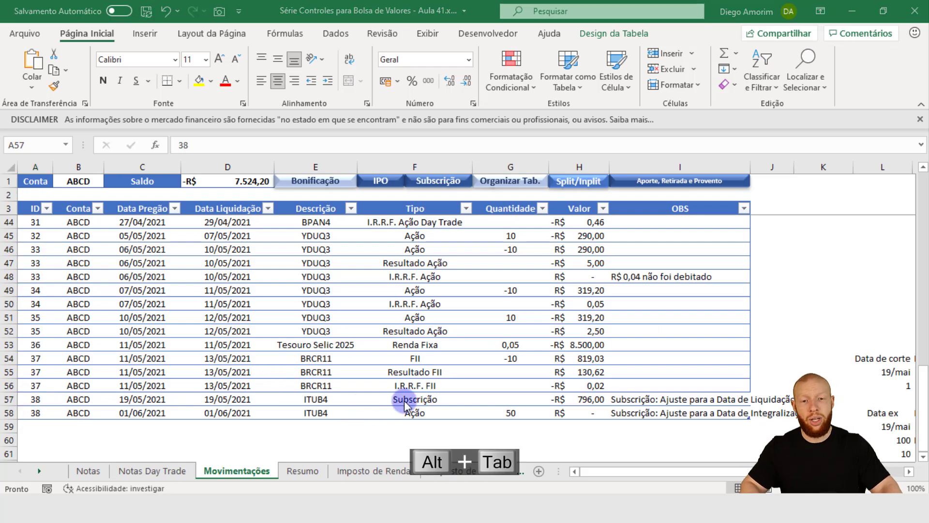
click(354, 352)
double_click(546, 350)
click(588, 353)
key(alt+Tab)
drag(409, 168, 37, 168)
Set row 57's Tipo to Ação and select the entry in row 58 from ID through OBS.
click(415, 399)
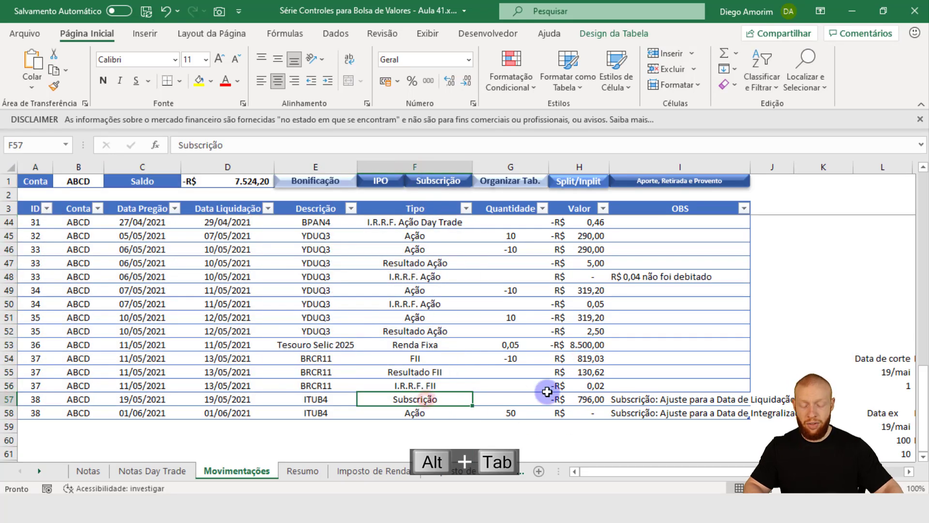
text(A)
key(Return)
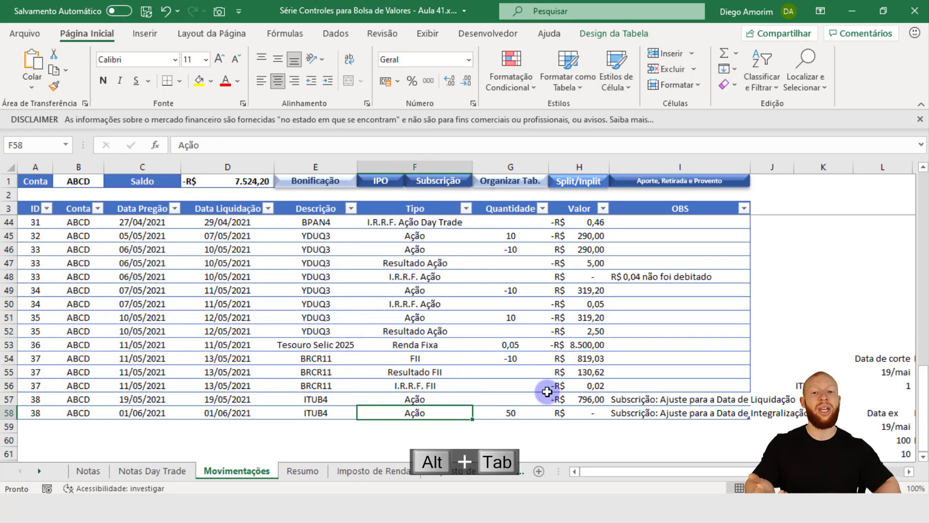
key(ctrl+Left)
key(ctrl+shift+Right)
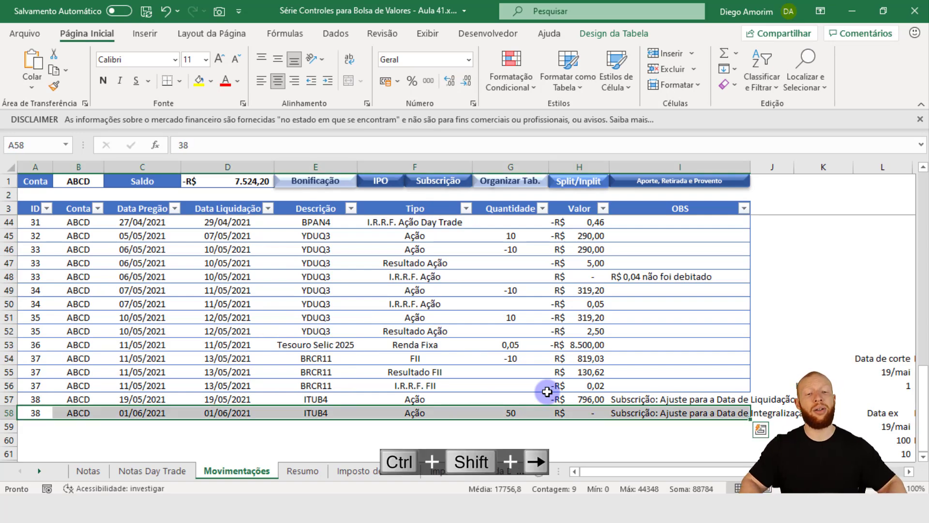
In the VBA editor, copy the liquidation branch's block of linha + 1 cell assignments to below the loop's Next.
key(alt+Tab)
scroll(546, 392, up, 2)
click(888, 259)
key(ctrl+c)
scroll(451, 307, down, 4)
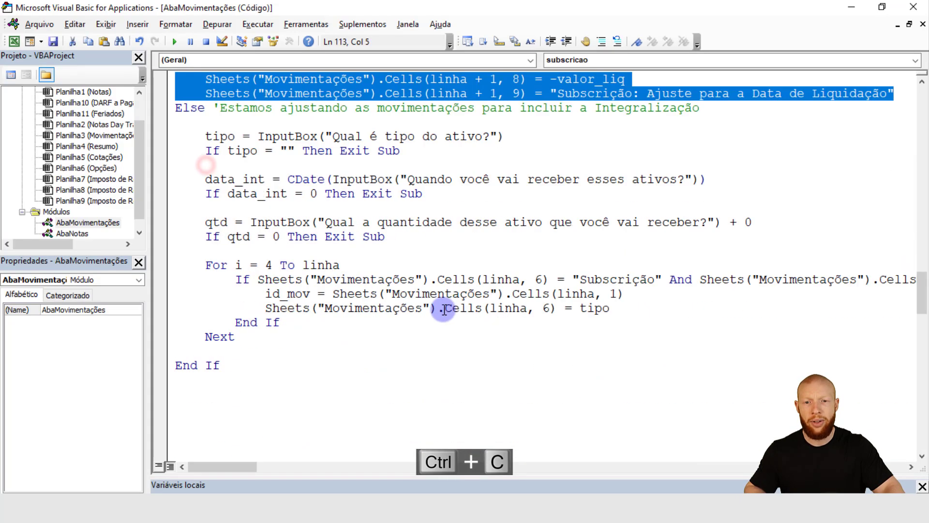
click(334, 345)
key(Return)
key(Return)
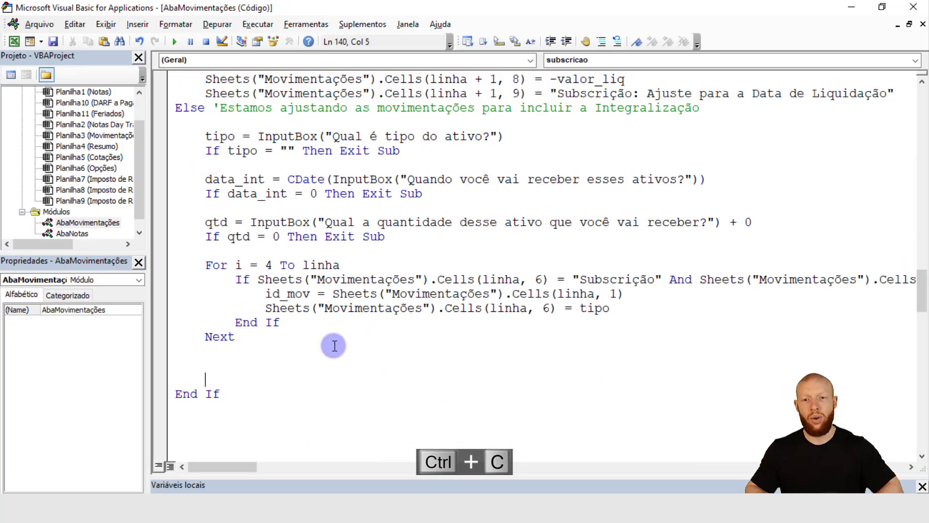
key(ctrl+v)
scroll(336, 346, down, 3)
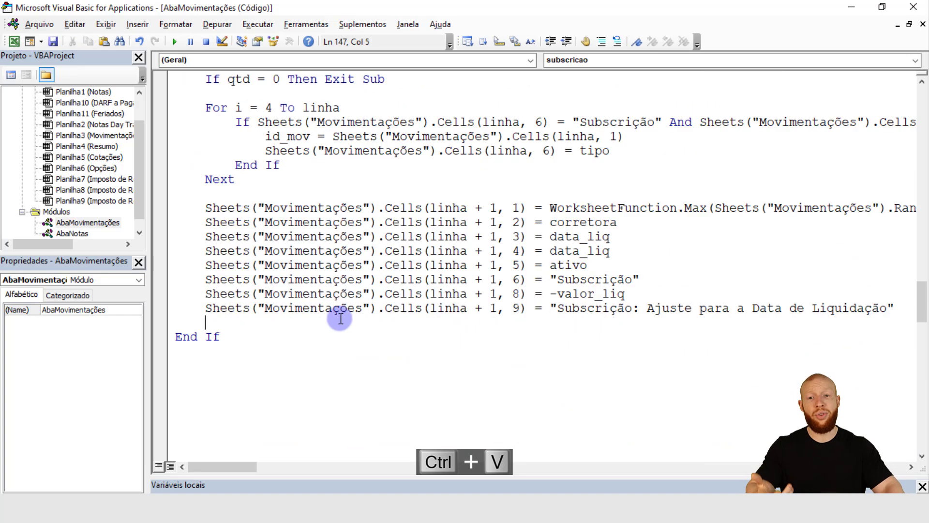
Review the For loop and the pasted column 1 assignment against the first empty row below the Movimentações table.
scroll(429, 311, up, 2)
drag(205, 194, 268, 261)
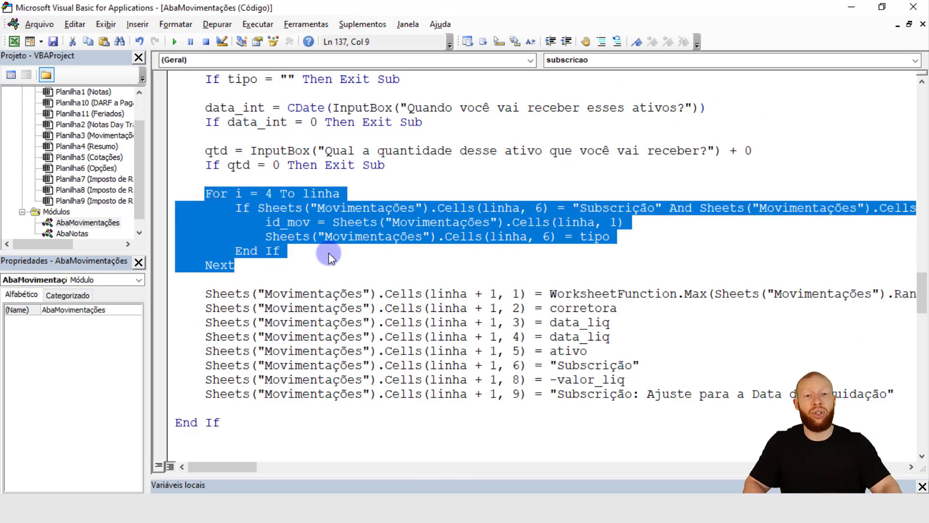
click(458, 222)
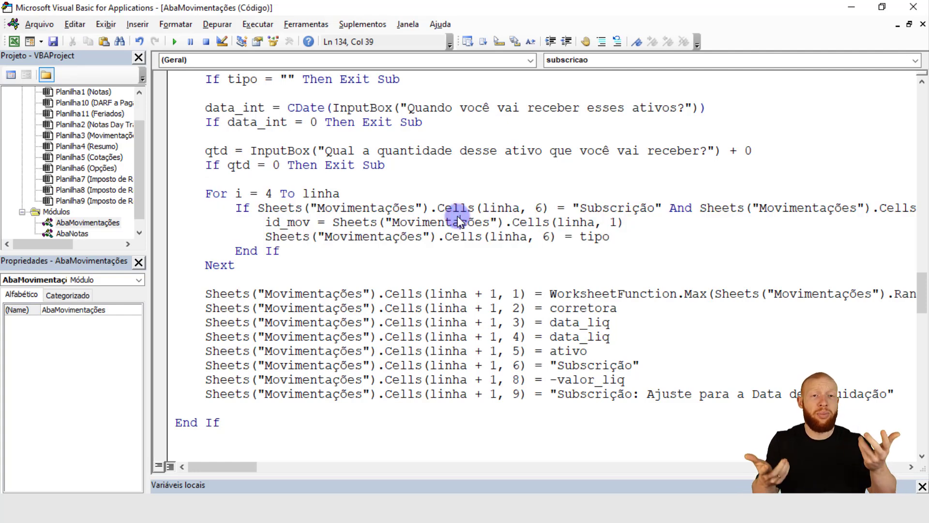
click(409, 294)
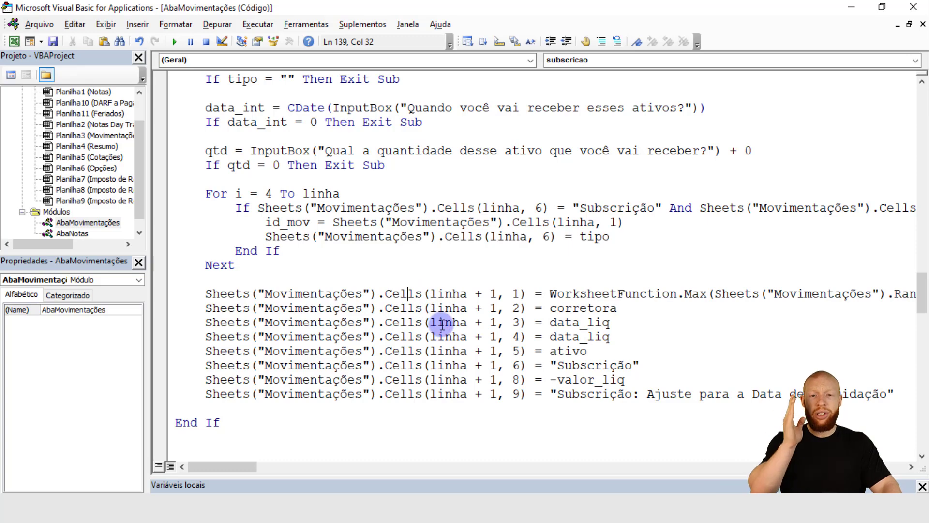
scroll(473, 326, up, 2)
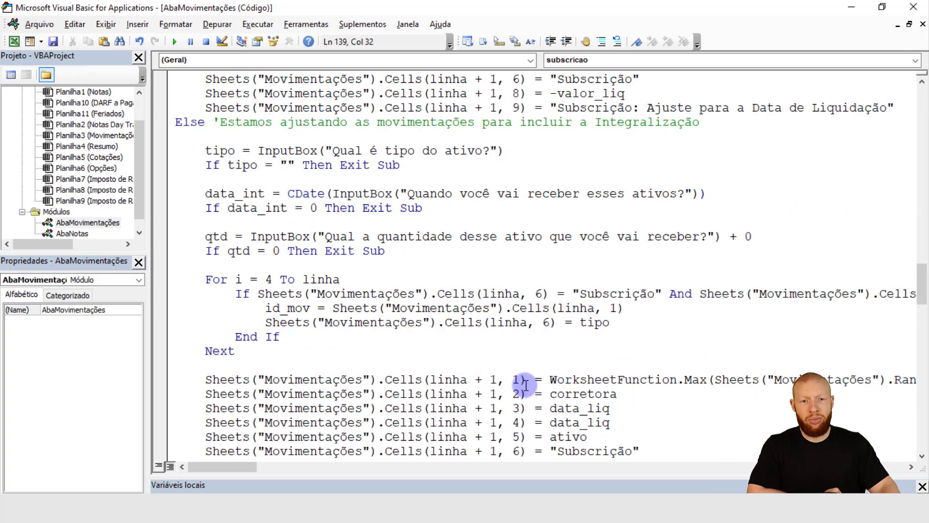
key(alt+Tab)
click(247, 428)
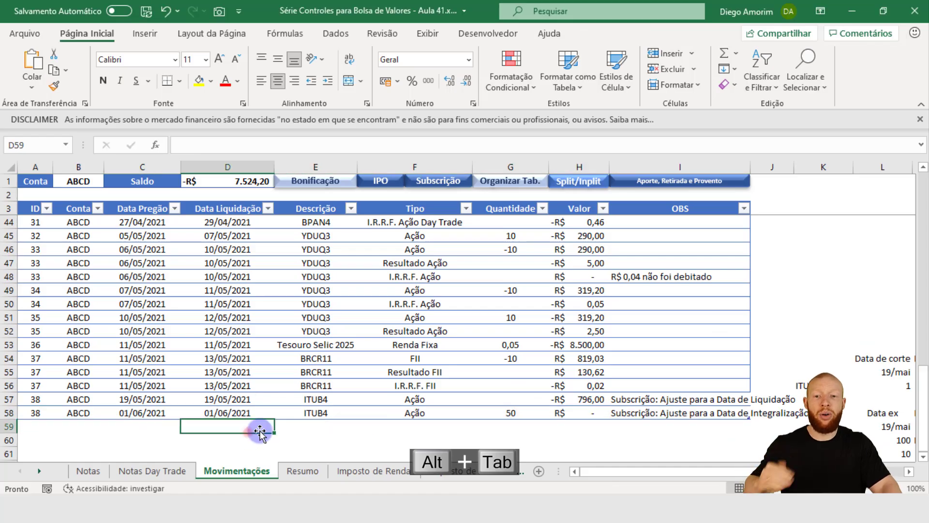
In the VBA editor, replace the WorksheetFunction.Max expression in the pasted column 1 assignment with id_mov.
key(alt+Tab)
click(550, 379)
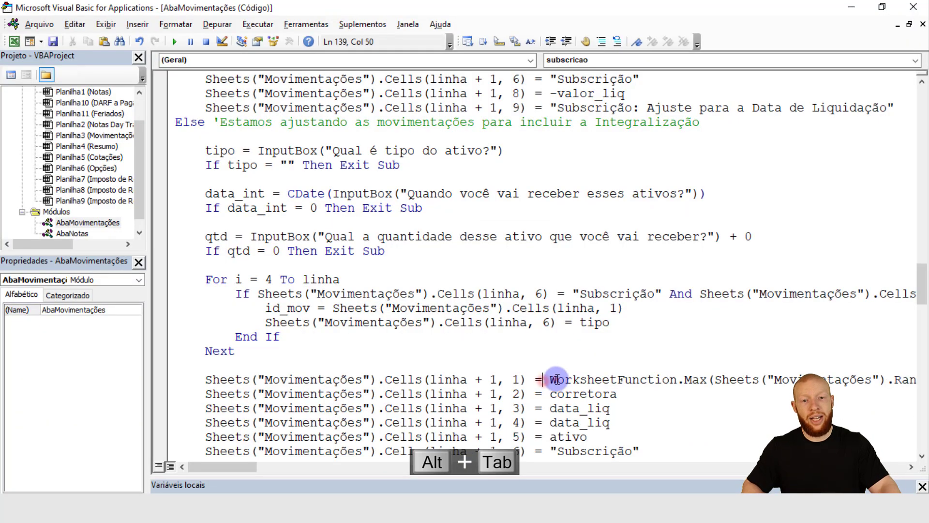
key(shift+End)
text(id)
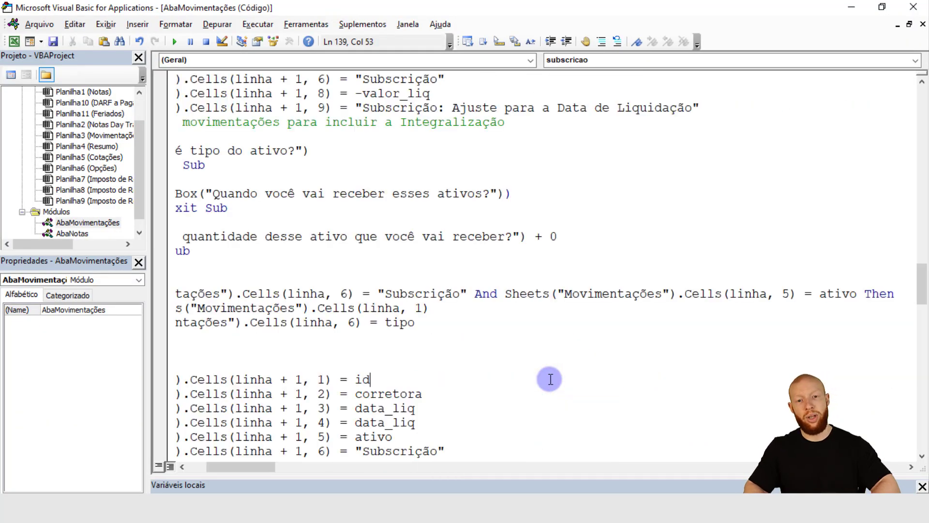
text(_mov)
scroll(533, 387, down, 1)
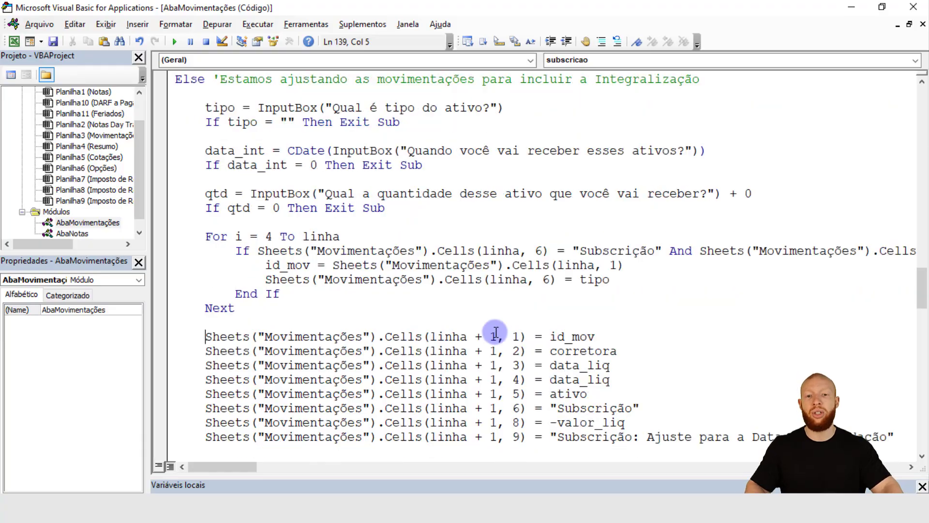
key(alt+Tab)
key(alt+Tab)
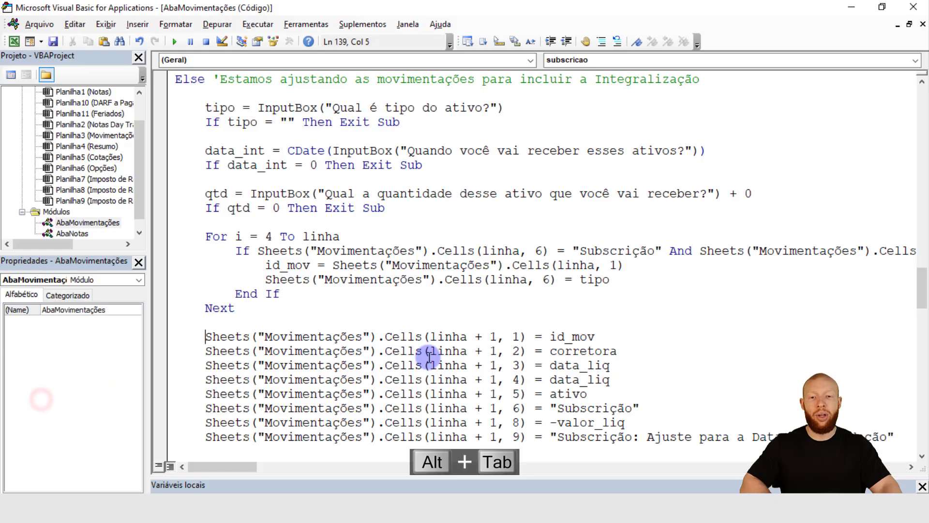
Check the pasted corretora assignment and replace data_liq with data_int in the pasted column 3 and 4 assignments.
scroll(424, 352, down, 1)
double_click(599, 307)
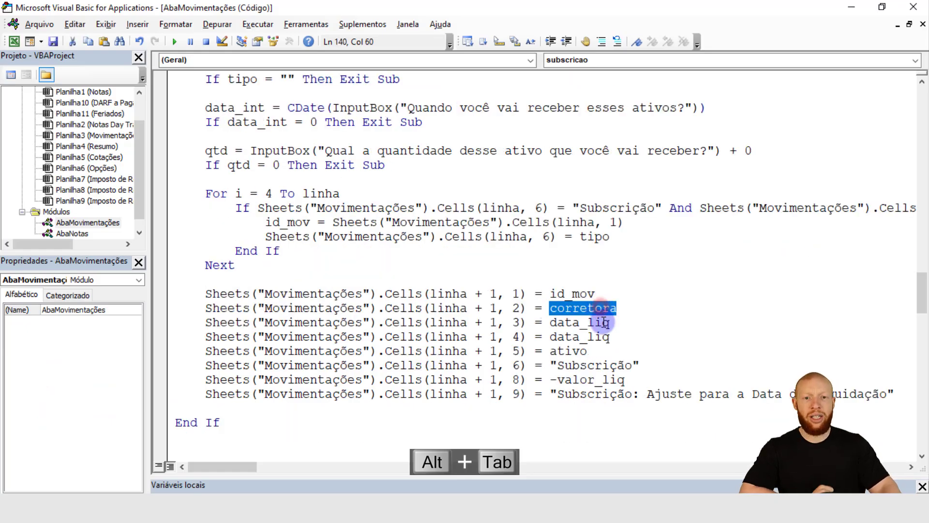
scroll(595, 334, up, 7)
scroll(591, 338, up, 2)
scroll(592, 338, down, 9)
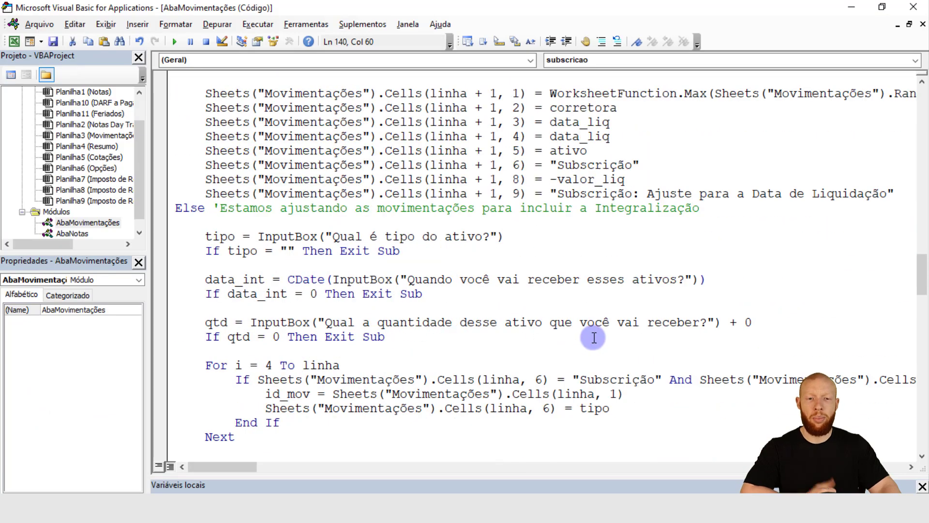
double_click(585, 322)
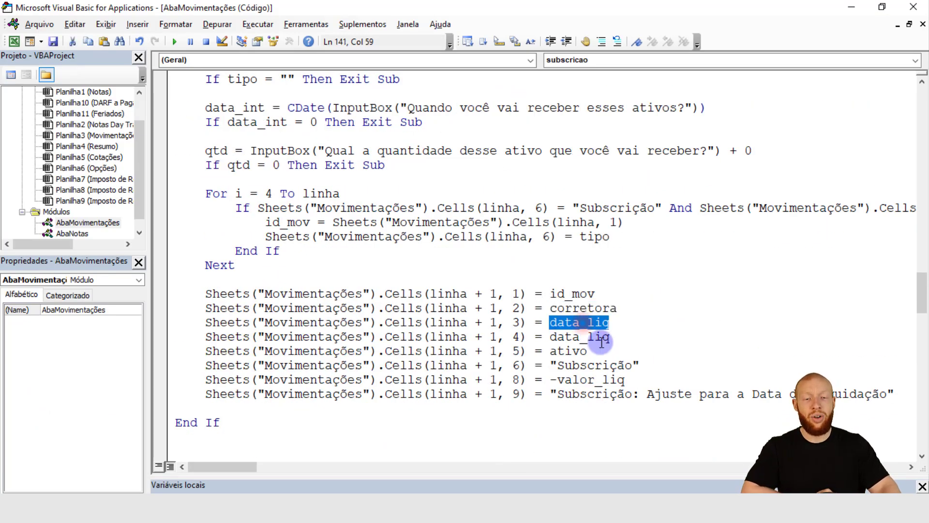
double_click(253, 107)
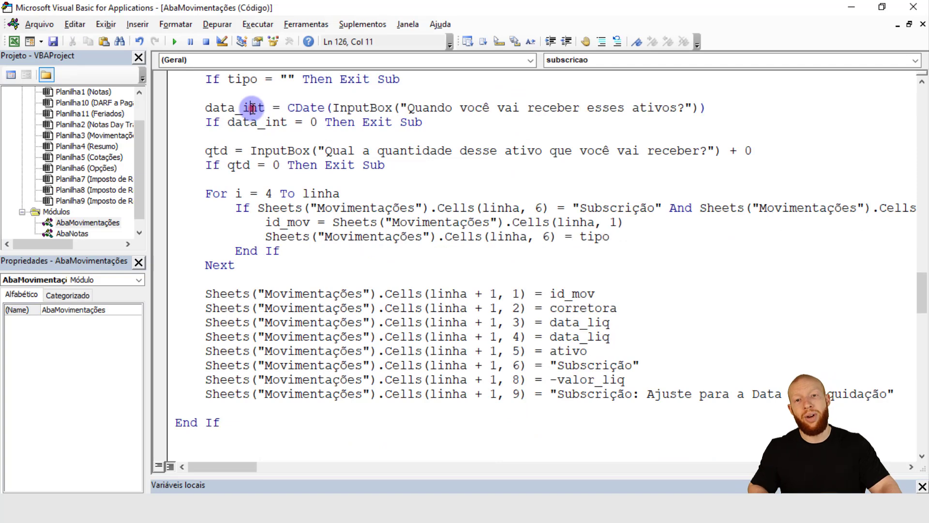
key(ctrl+c)
double_click(584, 322)
key(ctrl+v)
double_click(587, 336)
key(ctrl+v)
Replace the "Subscrição" text in the pasted column 6 assignment with the tipo variable.
click(588, 351)
drag(640, 365, 659, 366)
click(643, 365)
text(ti)
Duplicate the column 6 assignment below itself and change the copy to assign qtd to column 7.
key(shift+Home)
key(ctrl+c)
key(End)
key(Return)
key(ctrl+v)
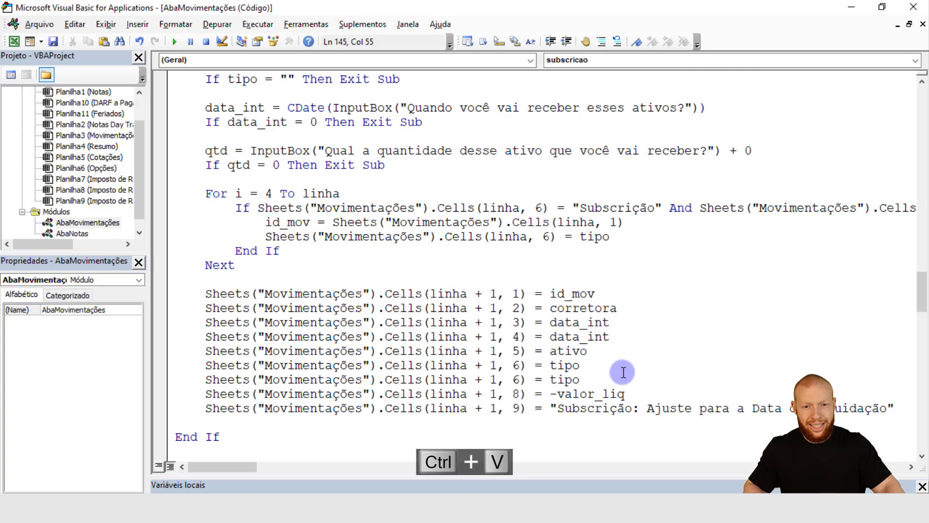
click(509, 380)
key(Delete)
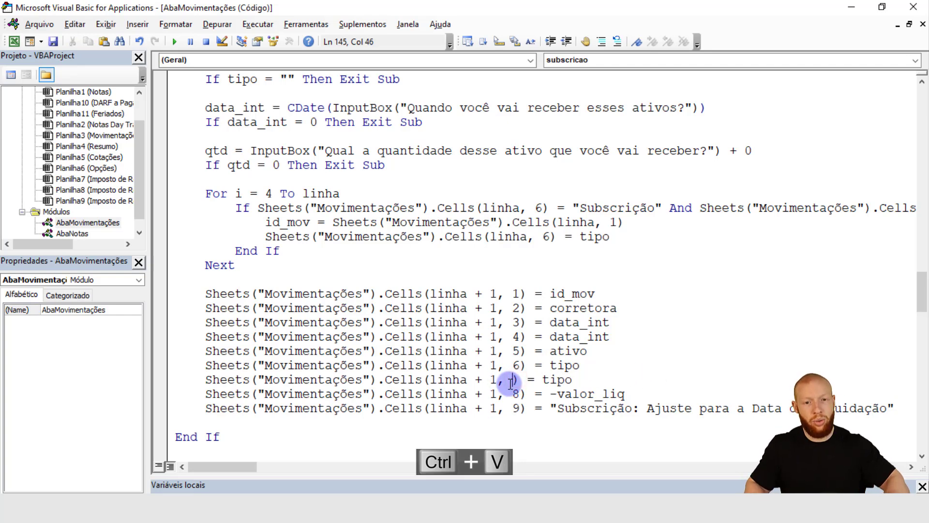
text(7)
key(alt+Tab)
drag(527, 165, 3, 91)
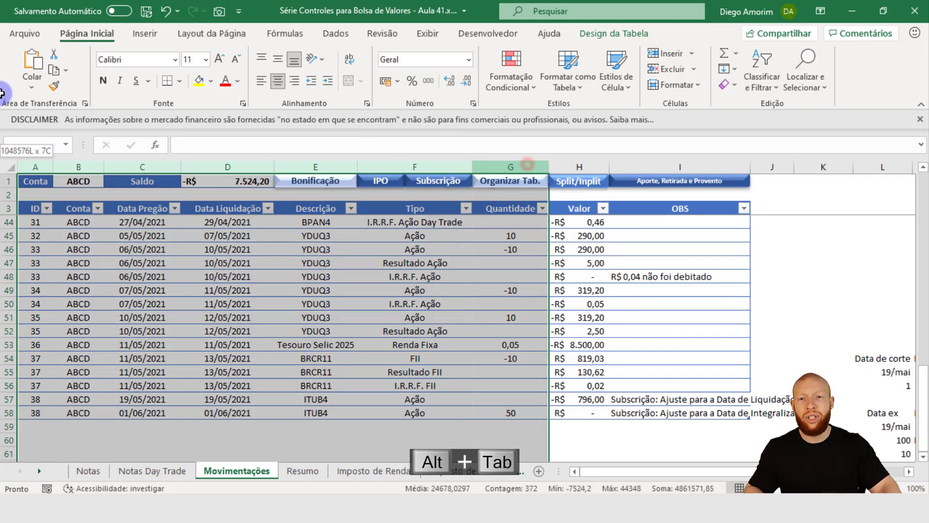
key(alt+Tab)
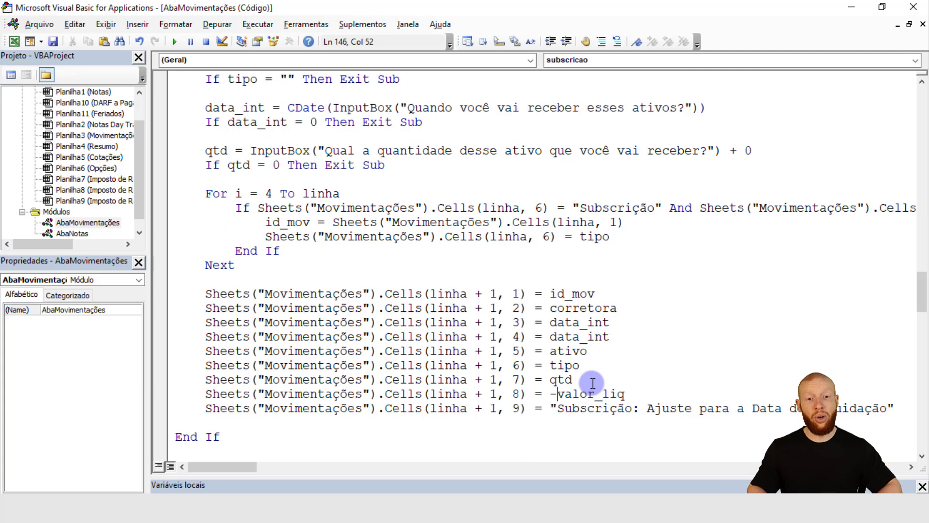
Check row 57's Valor in Excel and set the pasted column 8 assignment in the macro to 0.
key(alt+Tab)
click(589, 398)
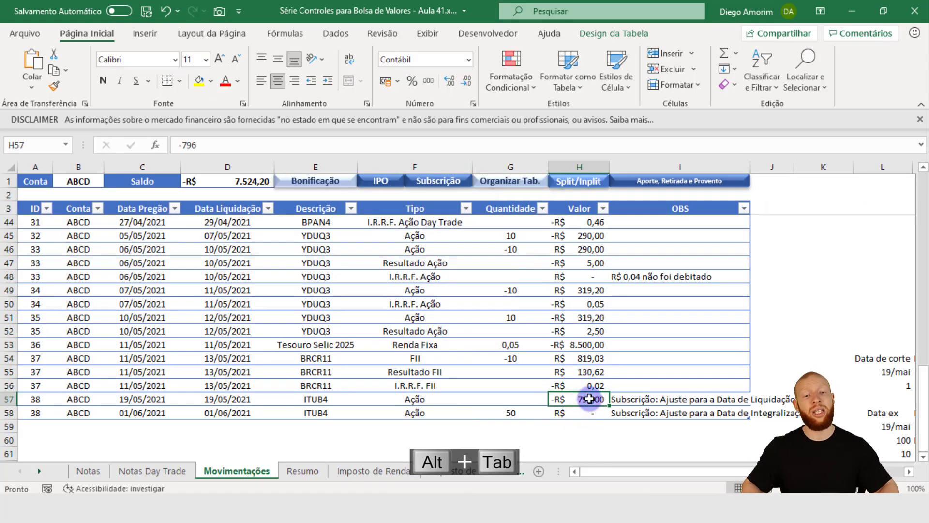
key(alt+Tab)
text(0)
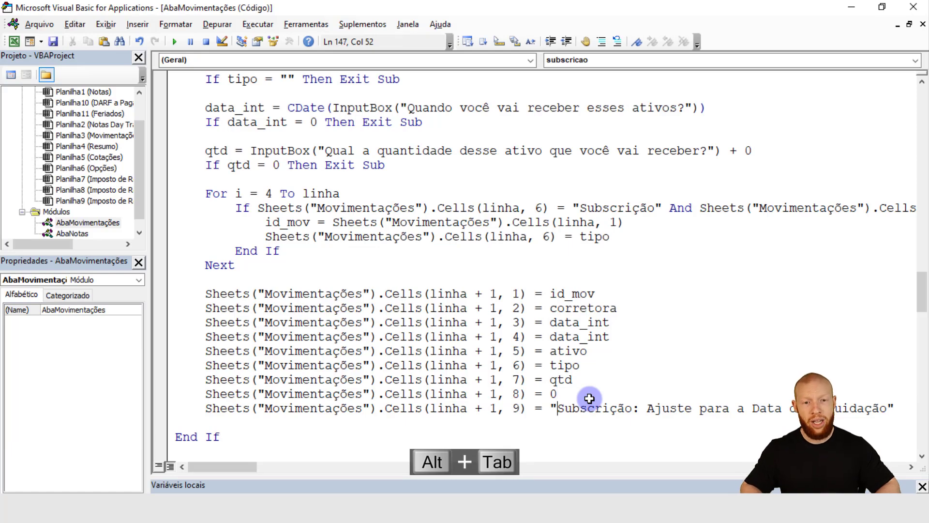
Copy the OBS text "Subscrição: Ajuste para a Data de Integralização" from row 58 into the macro's pasted column 9 assignment.
key(ctrl+Right)
key(alt+Tab)
click(647, 411)
key(F2)
key(ctrl+a)
key(ctrl+c)
key(Escape)
key(alt+Tab)
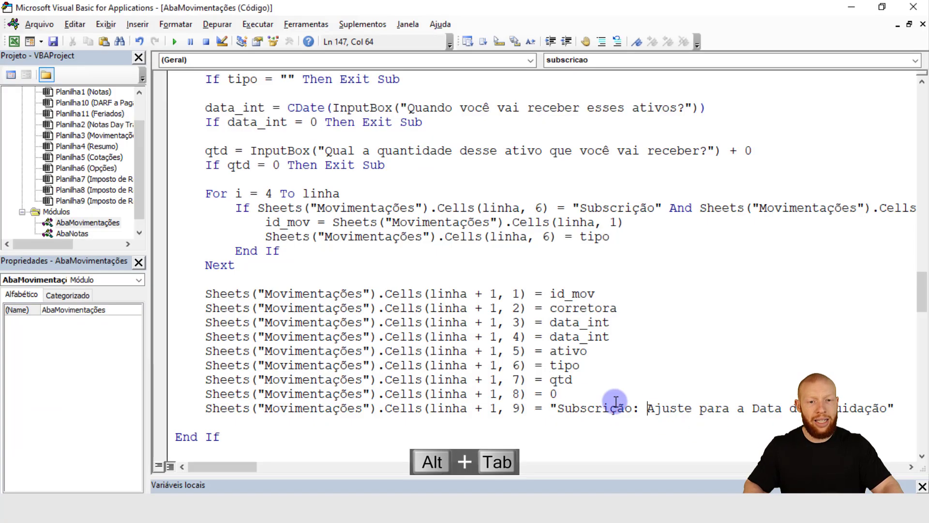
click(556, 408)
shift+click(892, 408)
key(ctrl+v)
click(530, 385)
key(Home)
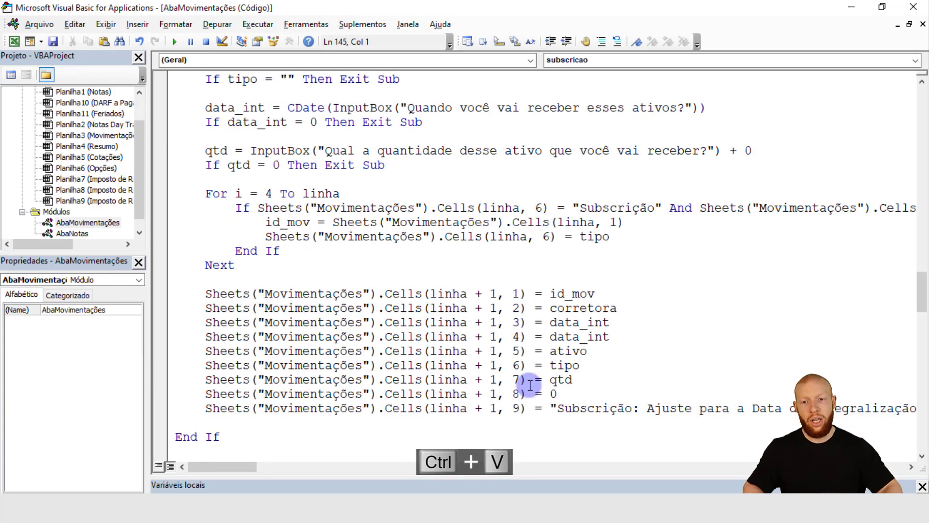
Delete the leftover qtd, custo_unitario, linha and cell assignment code between End If and MsgBox "Terminou!".
scroll(503, 375, down, 3)
click(301, 311)
scroll(311, 385, down, 3)
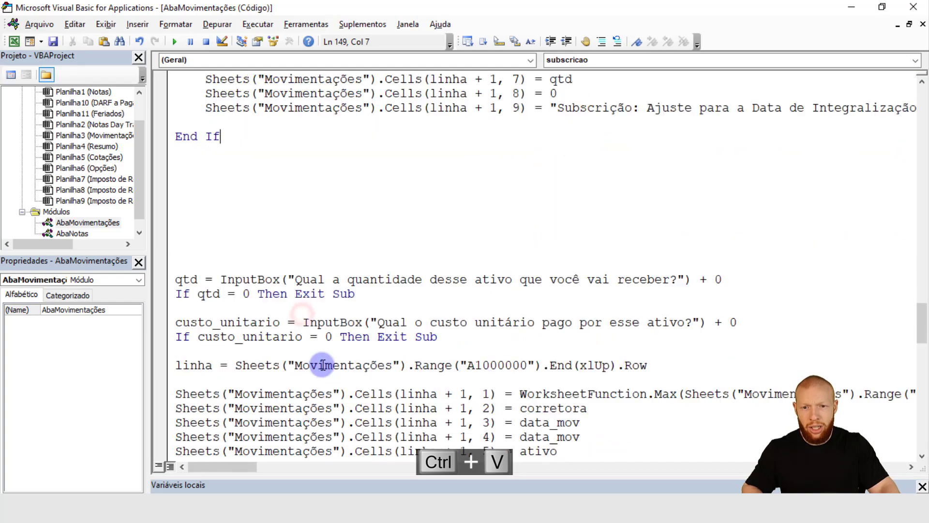
scroll(321, 366, down, 4)
shift+click(588, 382)
key(Delete)
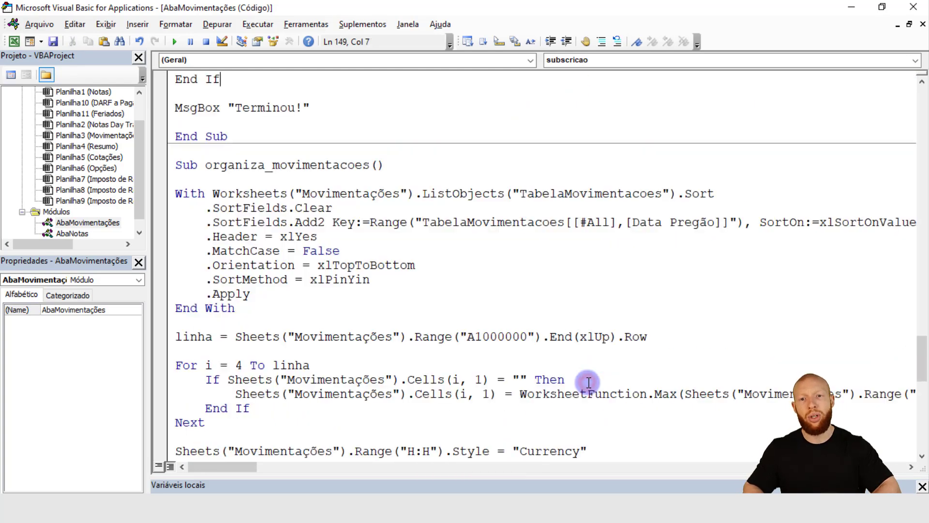
Remove the blank line between the integralization branch's column 9 assignment and End If.
scroll(492, 373, down, 4)
scroll(460, 352, down, 1)
scroll(460, 353, up, 1)
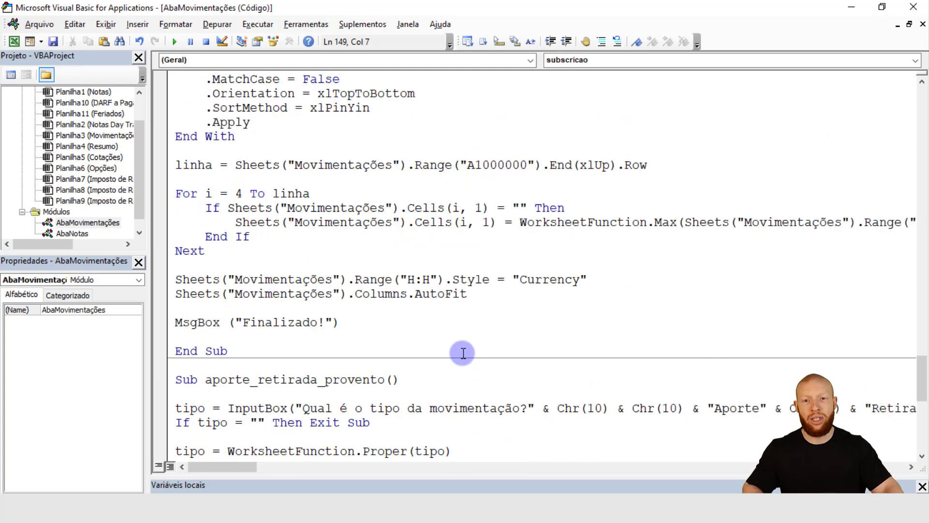
scroll(463, 353, up, 13)
click(327, 366)
key(BackSpace)
key(BackSpace)
scroll(378, 370, up, 4)
key(Home)
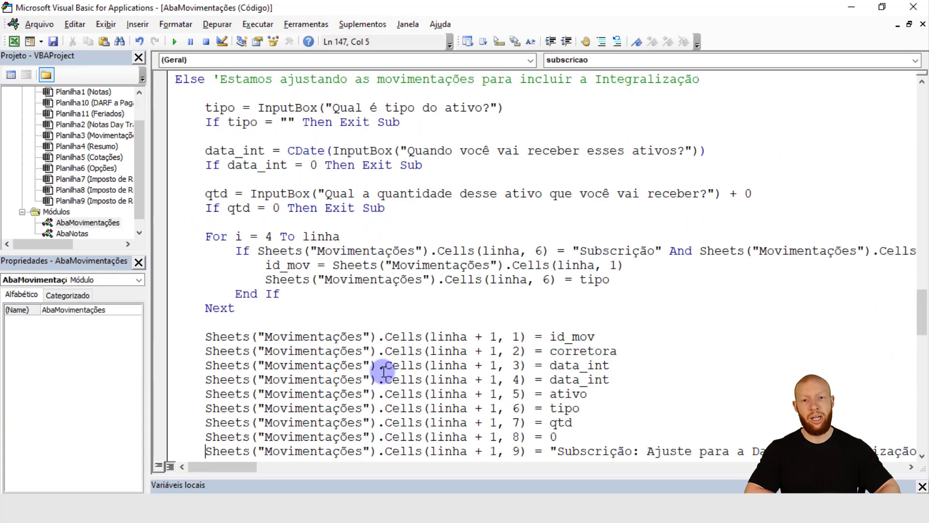
Review the subscricao macro from the vbYesNo liquidation question through the integralization branch.
scroll(383, 371, up, 11)
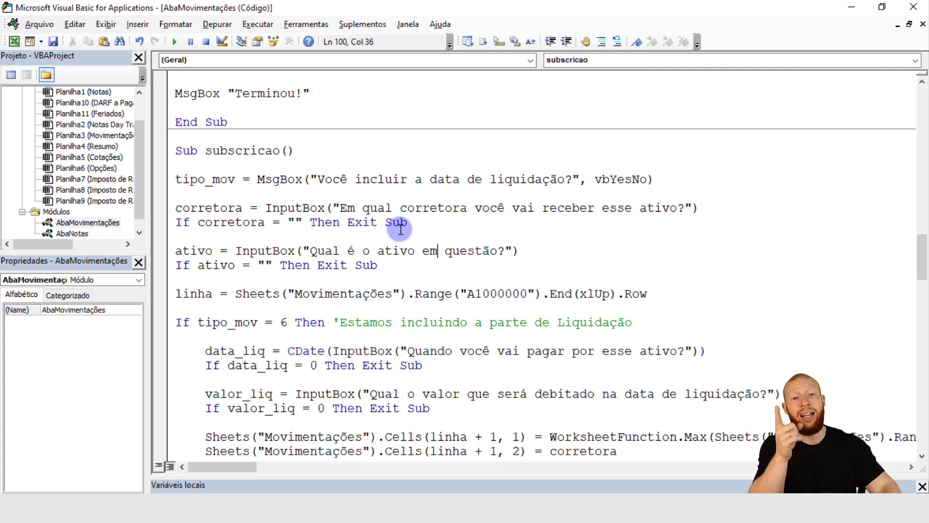
drag(430, 179, 574, 180)
click(619, 178)
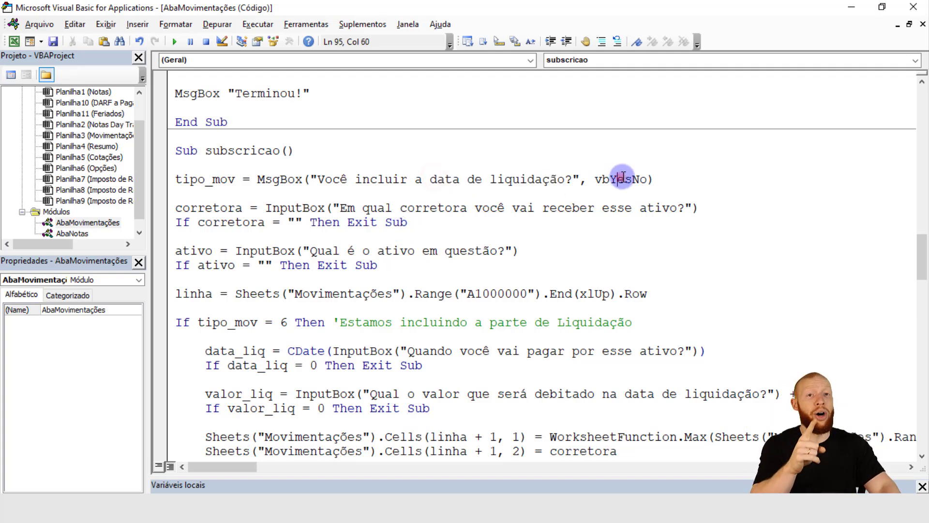
scroll(605, 193, down, 9)
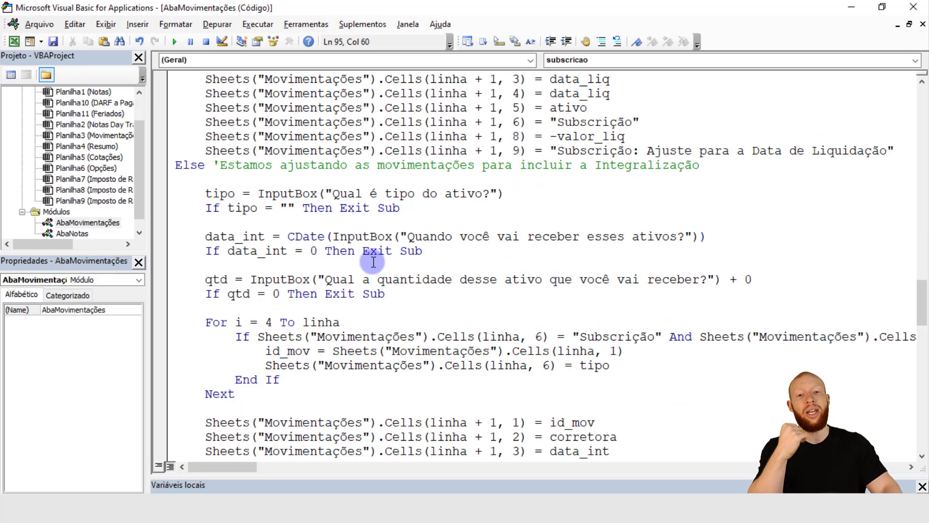
click(389, 222)
scroll(413, 237, down, 2)
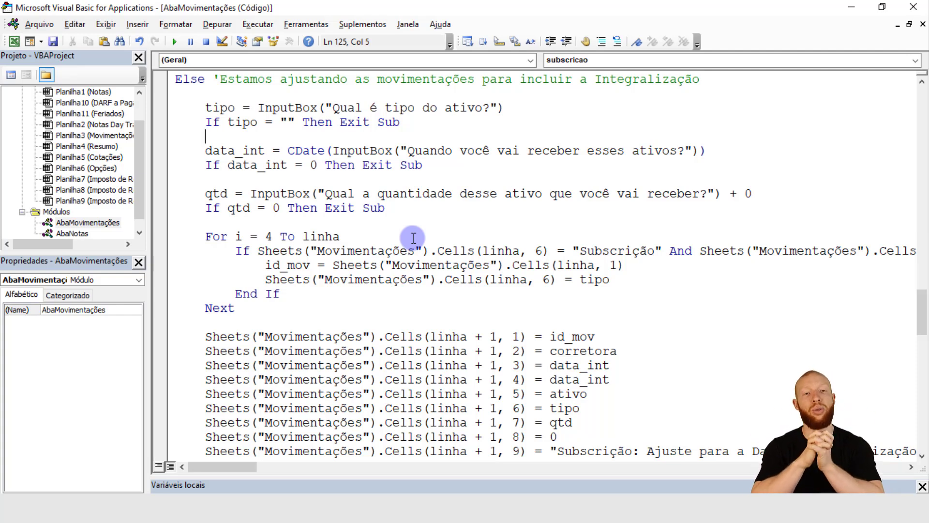
Switch to Excel, delete the ITUB4 entries in rows 57 and 58 of the Movimentações table and save the workbook.
key(alt+Tab)
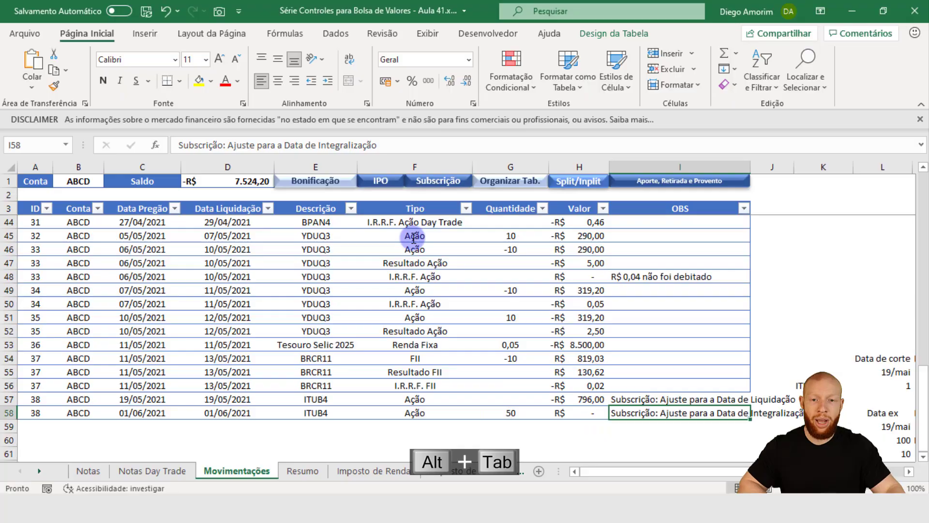
click(36, 400)
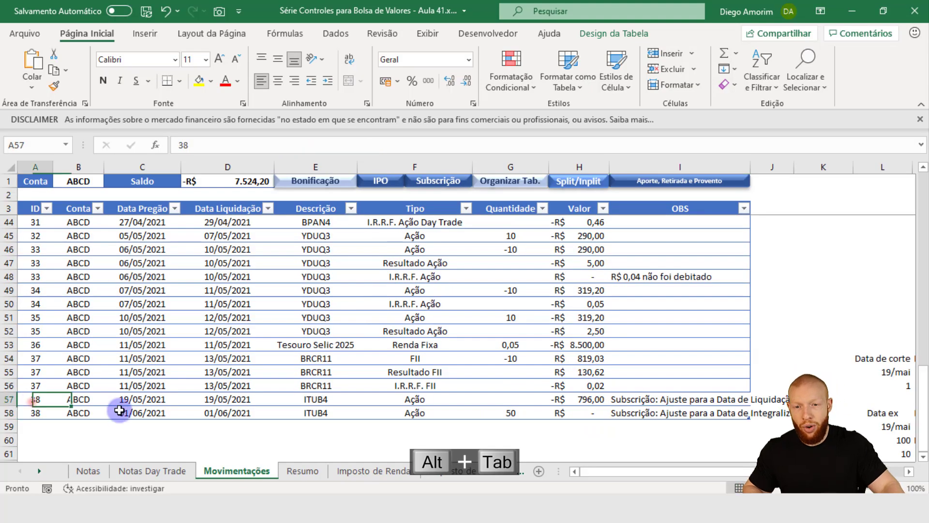
shift+click(724, 414)
key(ctrl+minus)
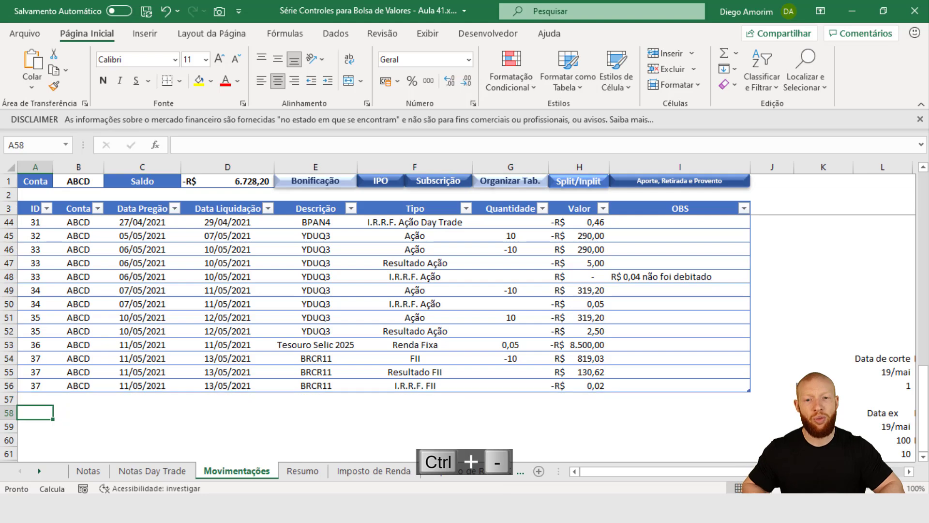
key(ctrl+b)
Run the Subscrição macro answering Sim, with broker ABCD, asset ITUB4, payment date 19/05/2021 and debited value 796.
click(431, 182)
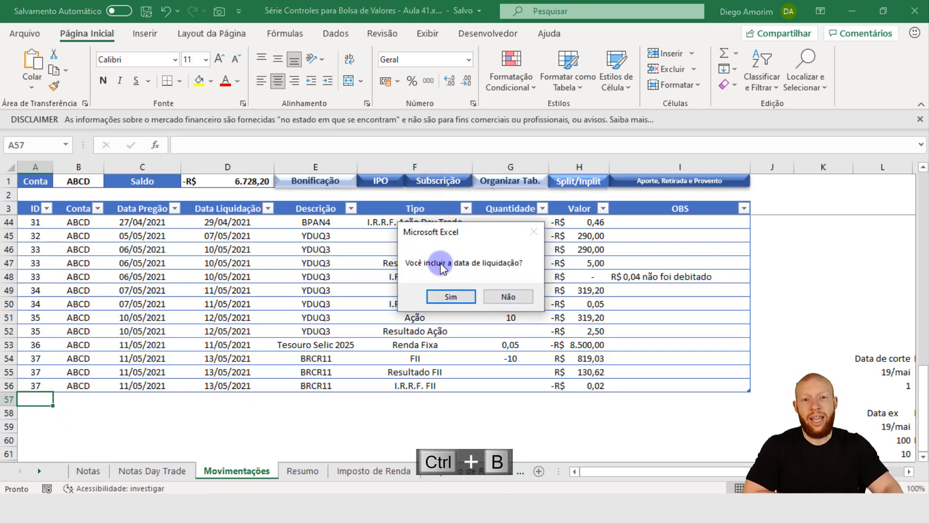
click(450, 297)
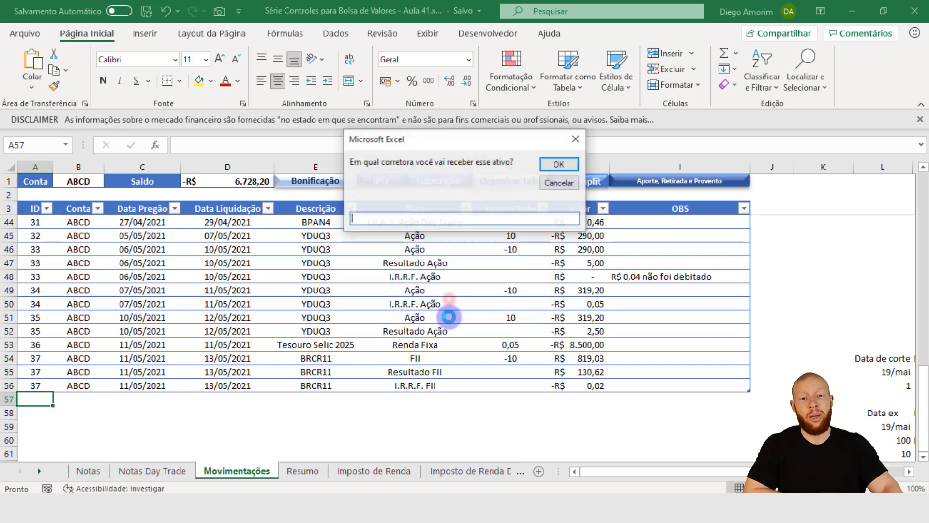
text(ABCD)
key(Return)
text(ITSA4)
key(Return)
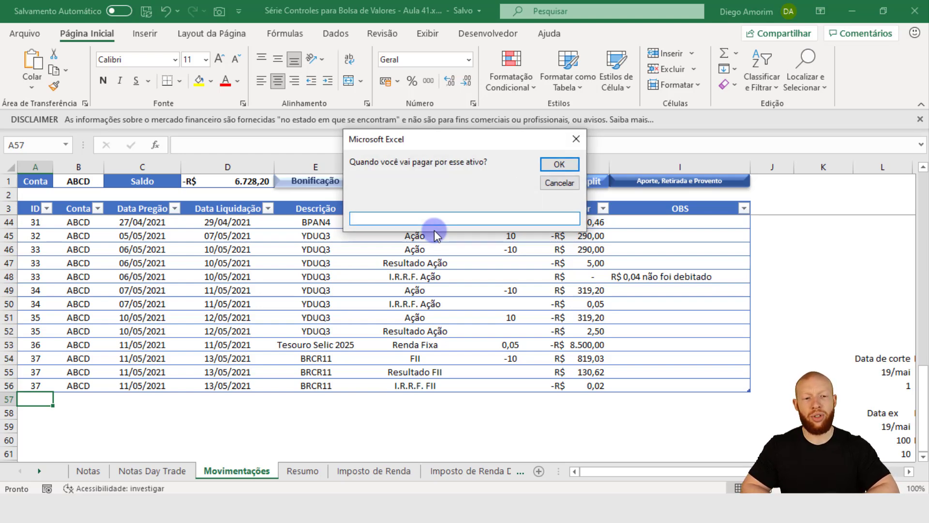
text(19/05/2021)
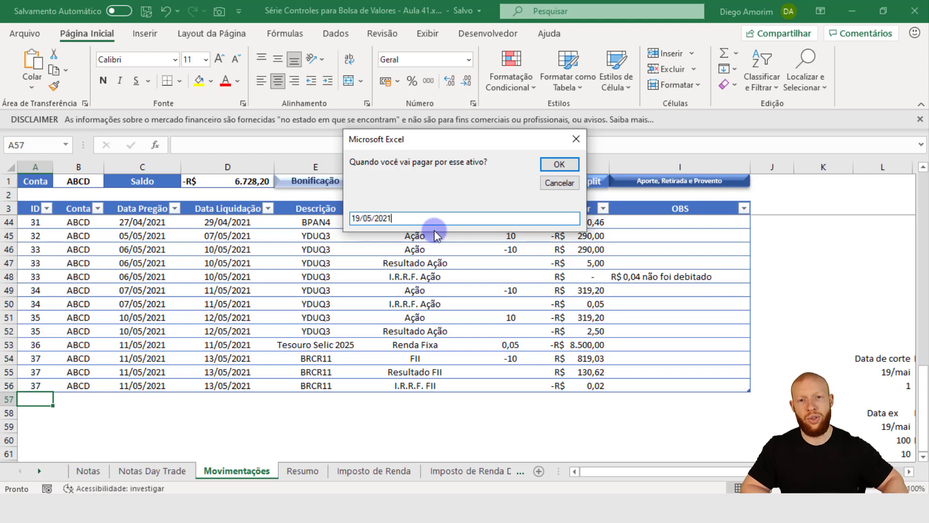
key(Return)
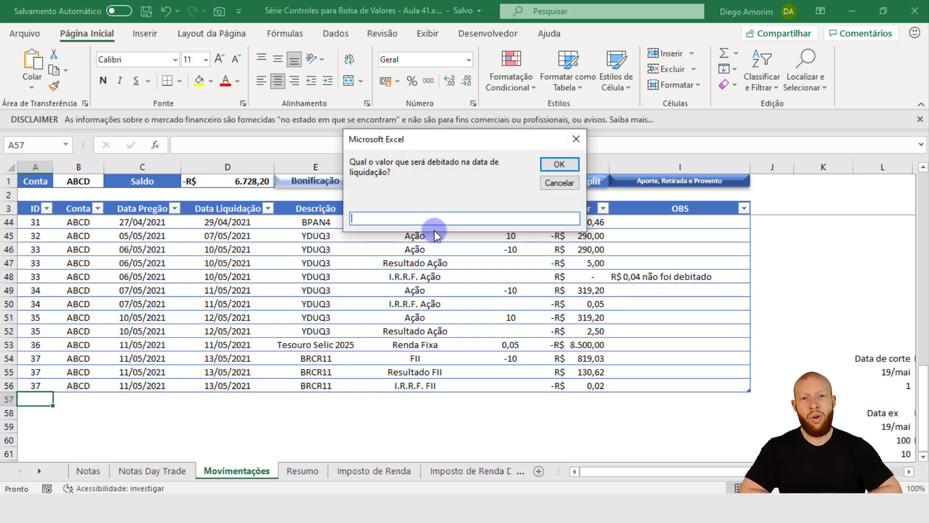
text(796)
key(Return)
key(Return)
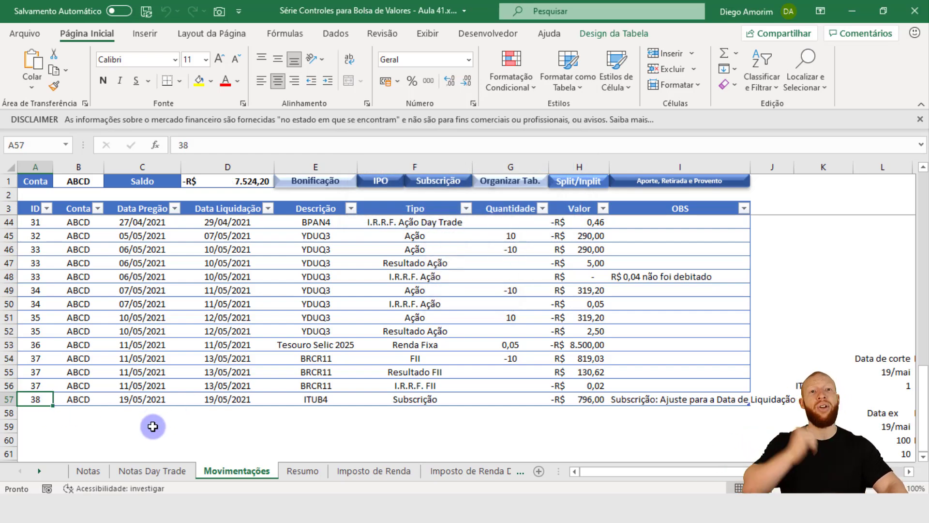
Run the Subscrição macro answering Não to the liquidation question, with broker ABCD, asset ITUB4 and asset type Ação.
click(449, 188)
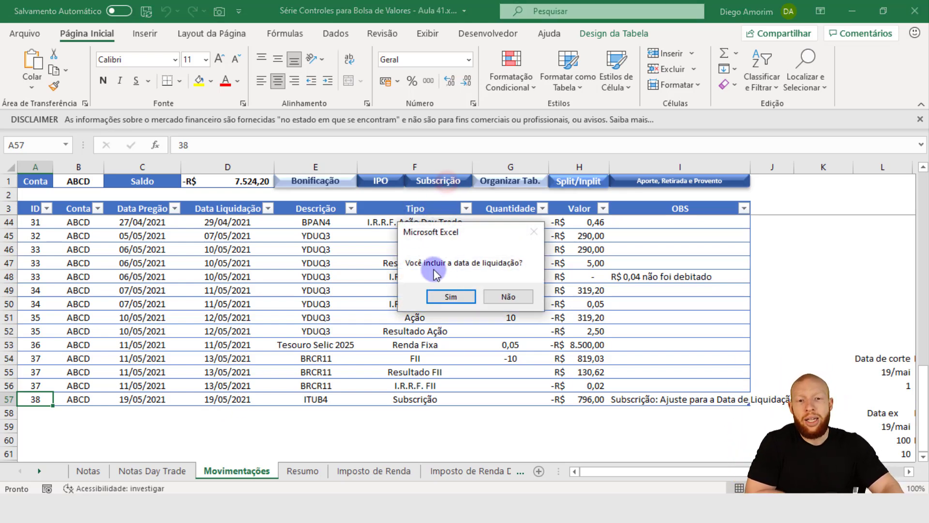
click(510, 304)
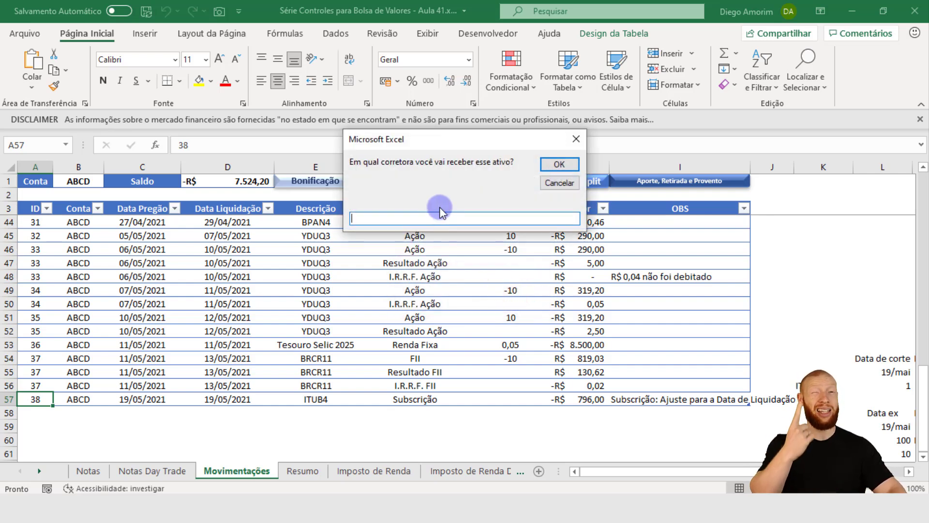
text(ABCD)
key(Return)
text(ITUB4)
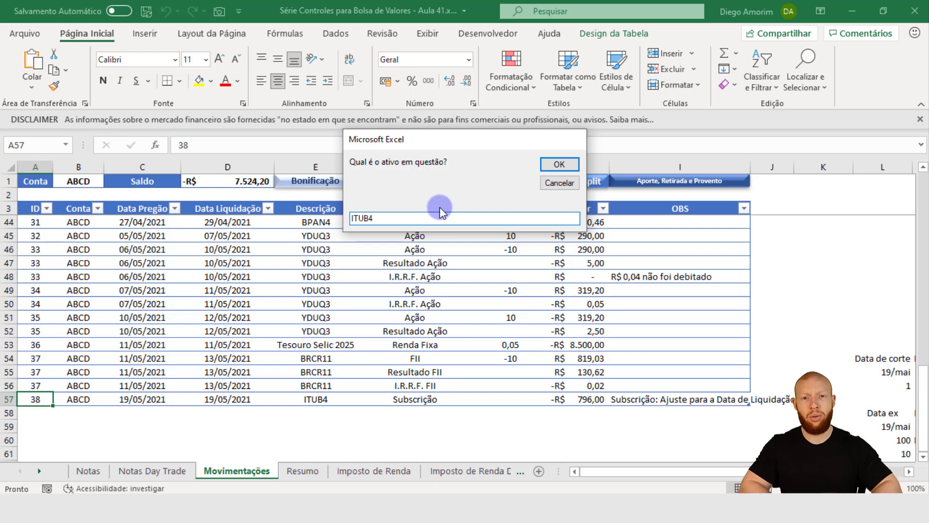
key(Return)
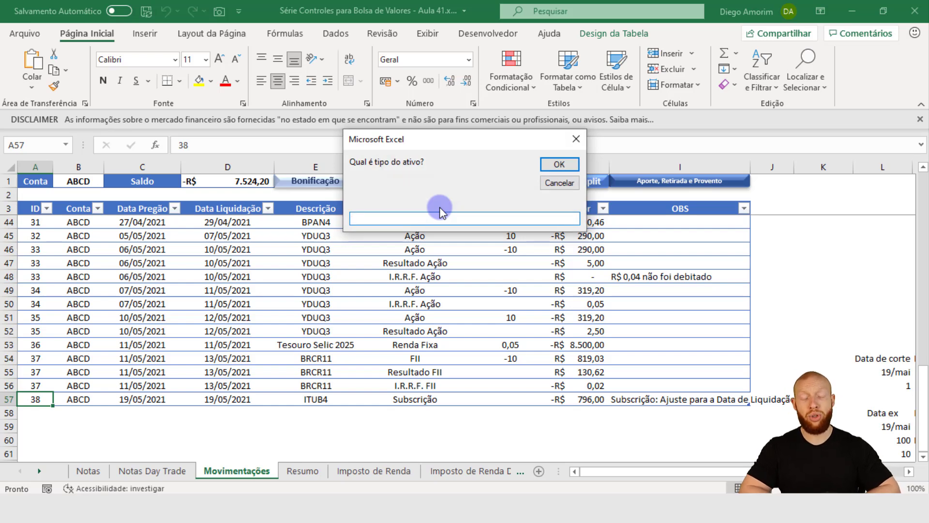
text(Ação)
key(Return)
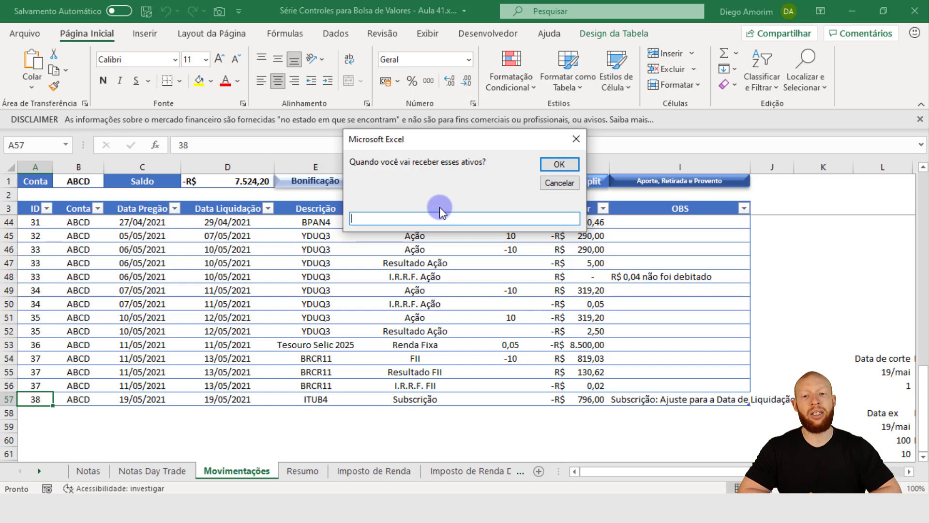
Complete the macro's integralization entry with receipt date 01/06/2021 and quantity 50, and dismiss the completion message.
text(01/0)
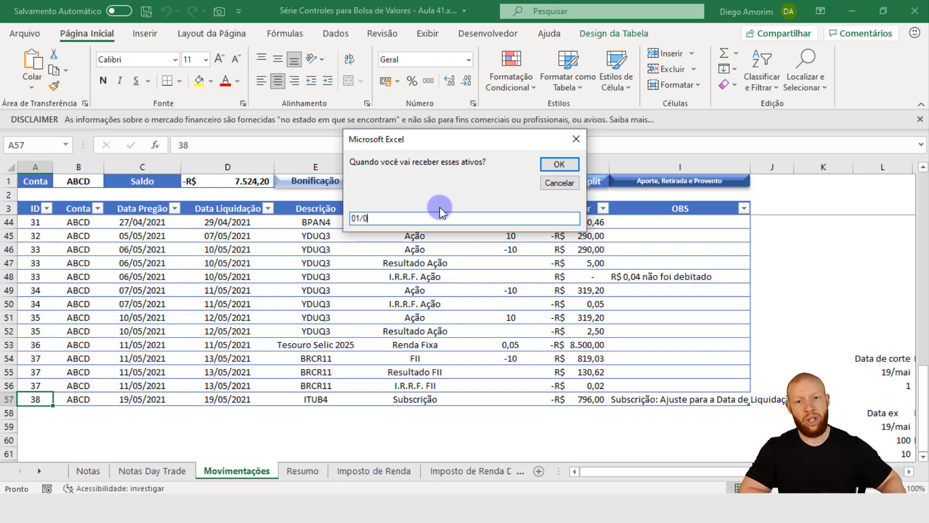
text(6/)
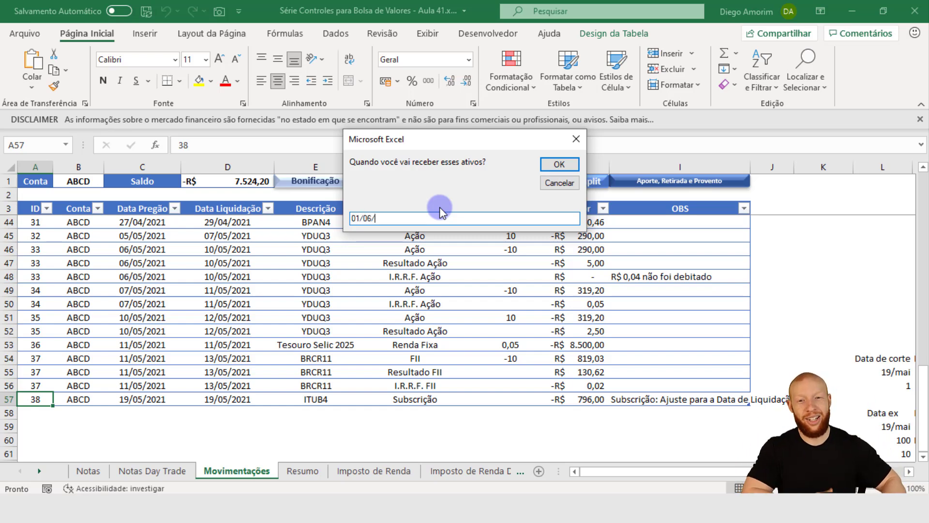
text(2021)
key(Return)
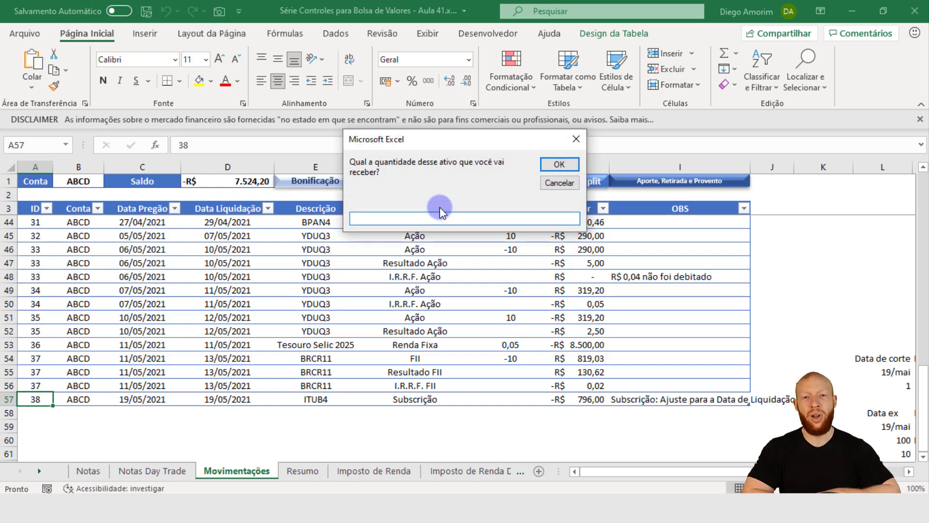
text(50)
key(Return)
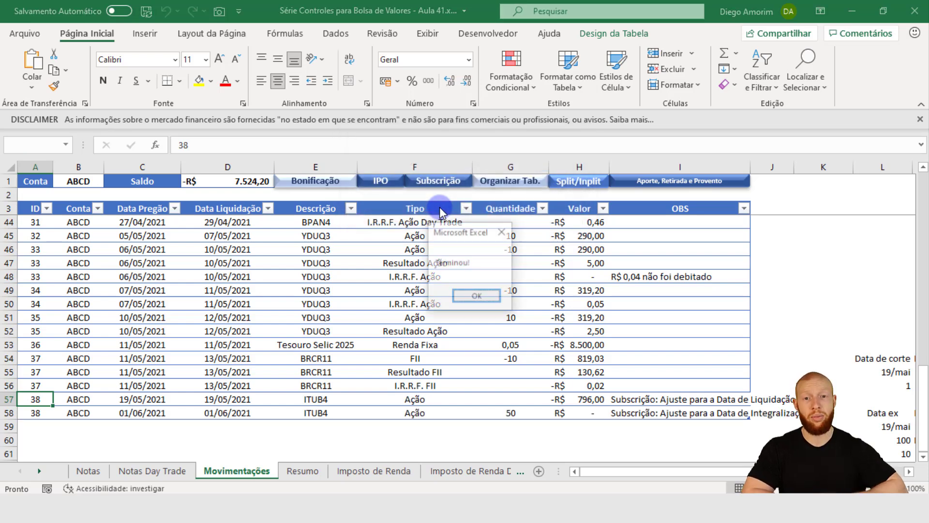
key(Return)
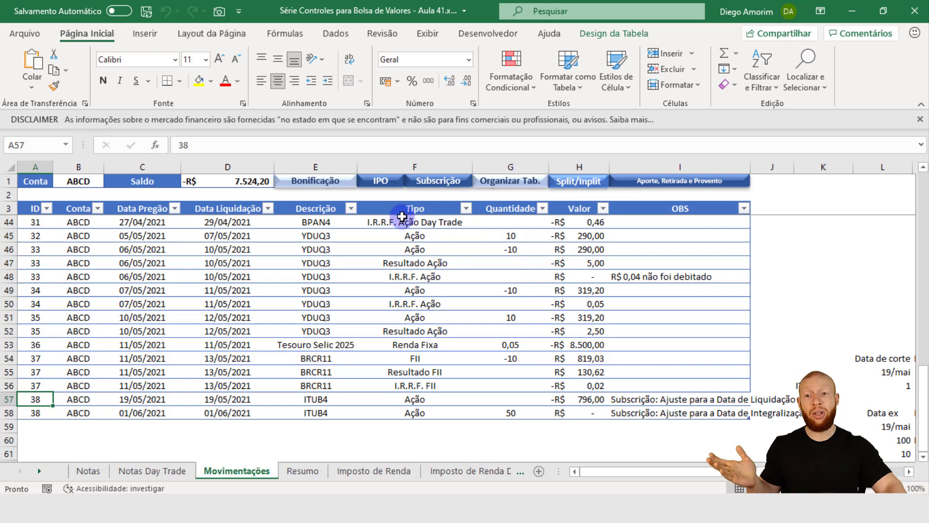
Check the type in row 57 and the ID, quantity, value and OBS of the ITUB4 integralization entry in row 58.
click(419, 397)
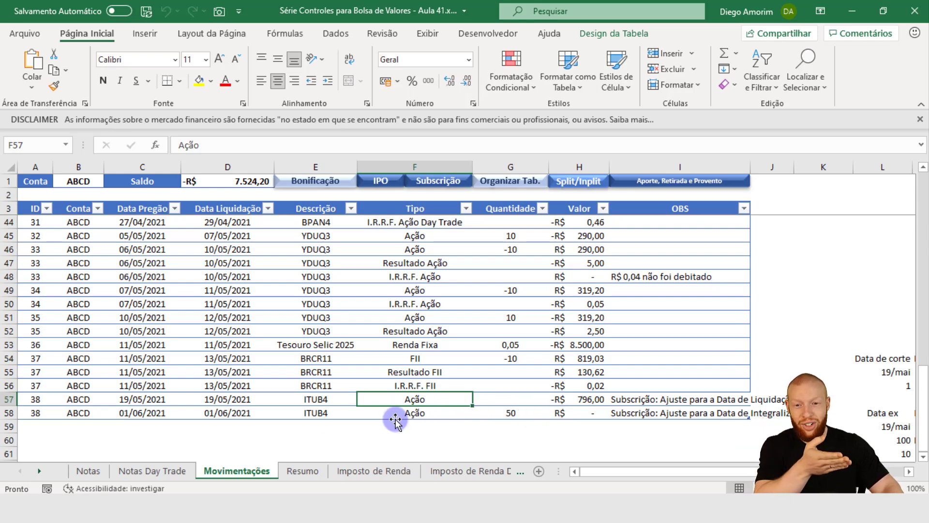
click(44, 415)
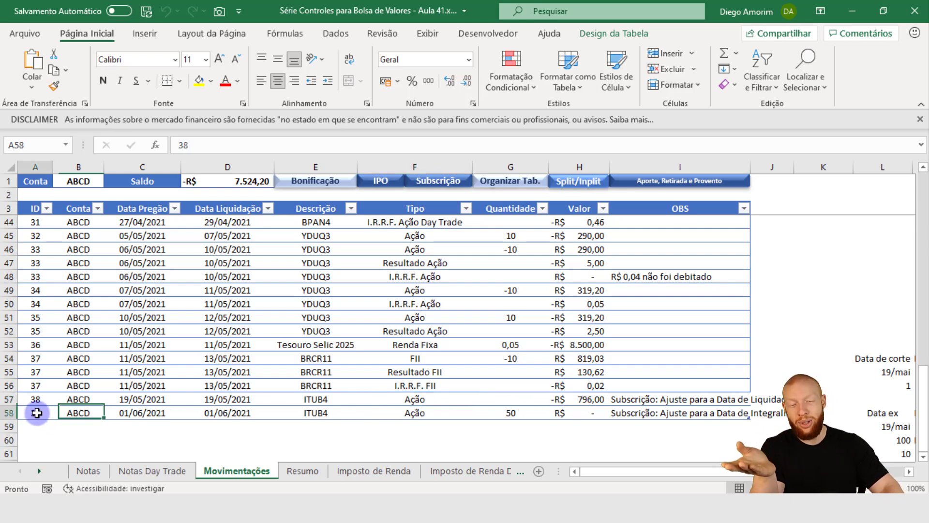
click(496, 413)
click(578, 414)
click(634, 415)
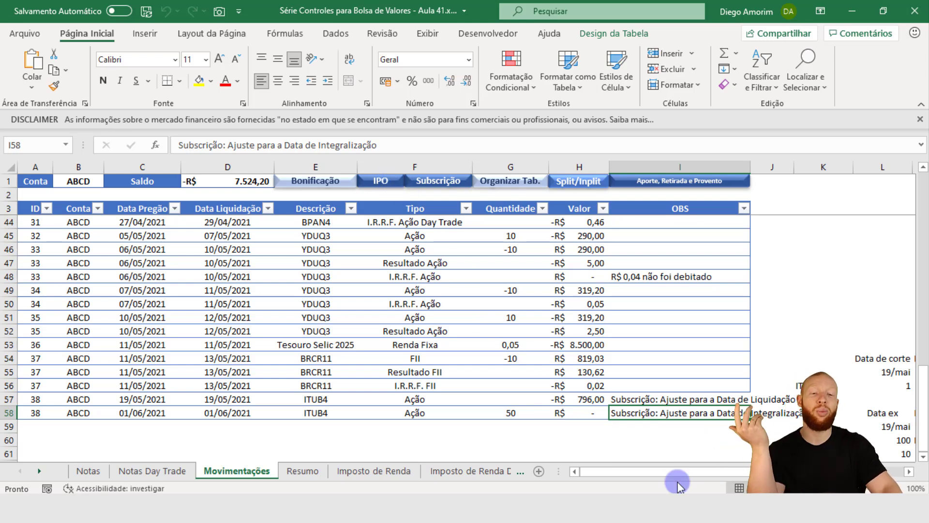
Clear the scratch calculations in K54:V65 beside the Movimentações table and save the workbook.
drag(755, 471, 818, 471)
key(ctrl+b)
scroll(614, 328, down, 2)
drag(565, 235, 893, 387)
key(Delete)
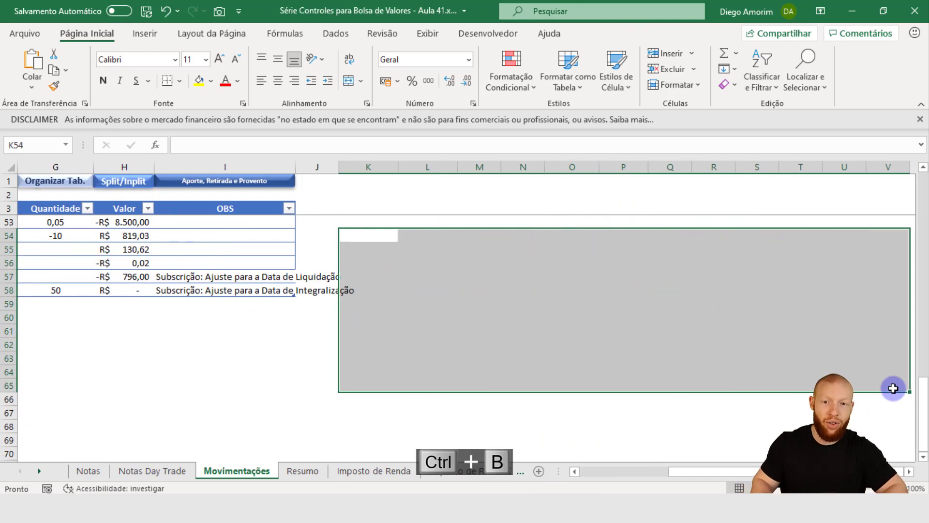
key(ctrl+Left)
key(ctrl+Left)
key(Right)
key(Down)
key(ctrl+b)
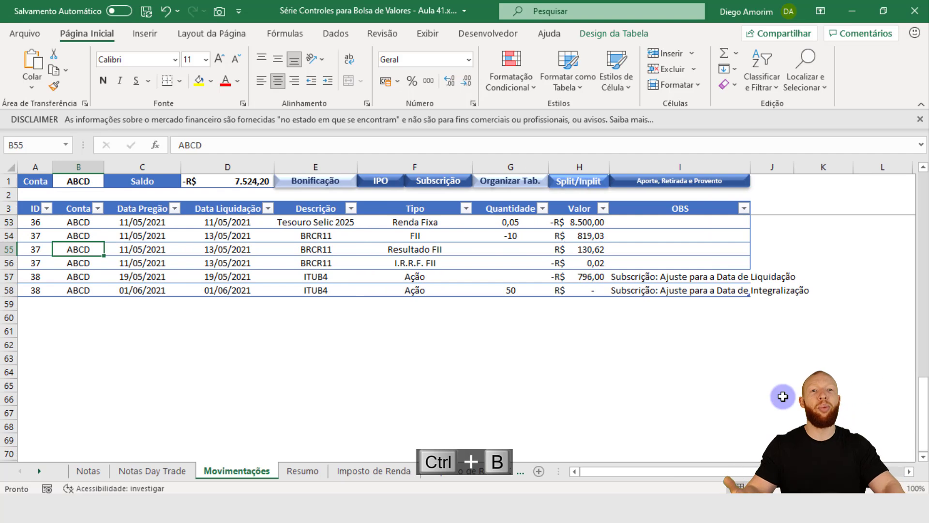
Look over the Imposto de Renda, Imposto de Renda Day Trade and Resumo sheets and return to Movimentações.
scroll(720, 369, up, 3)
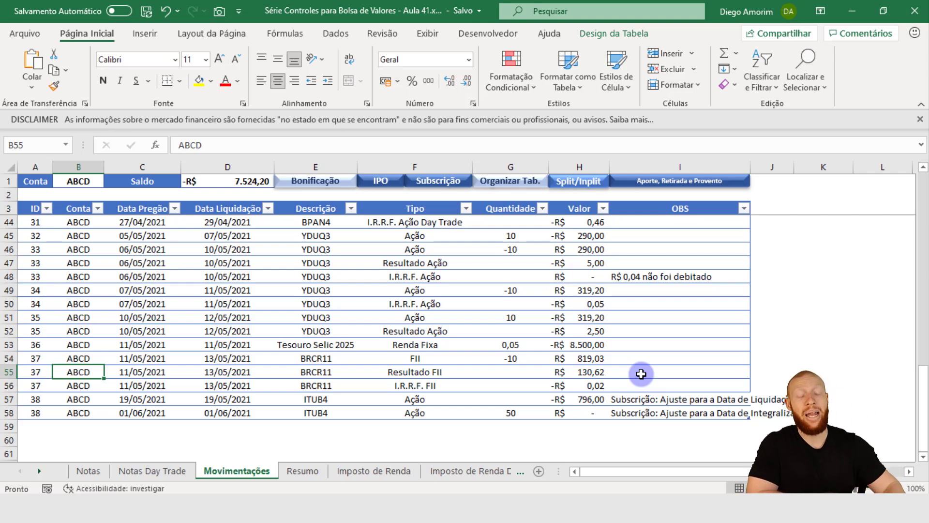
click(350, 472)
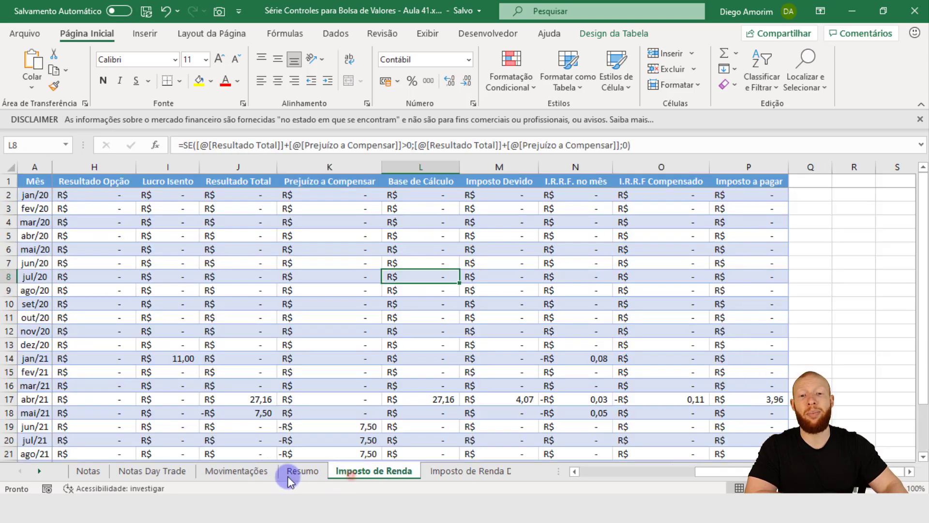
click(237, 471)
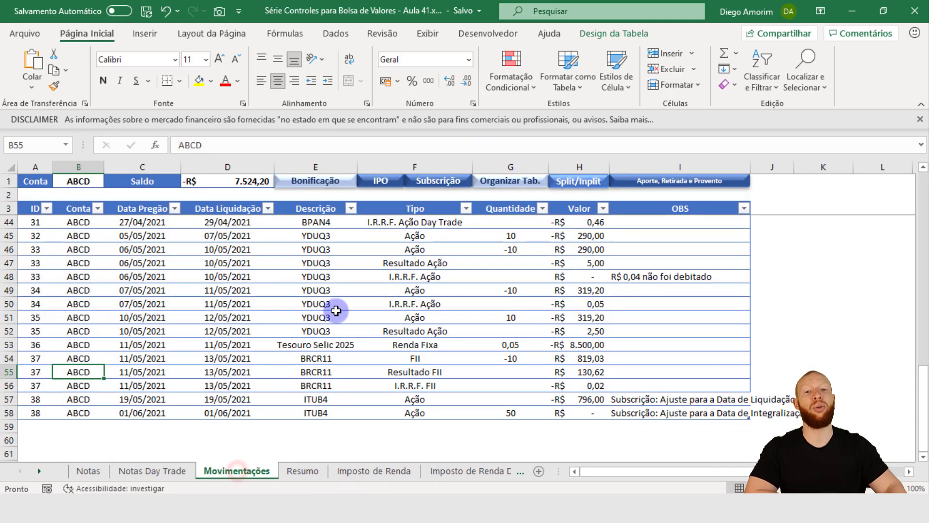
click(387, 471)
click(462, 471)
click(176, 472)
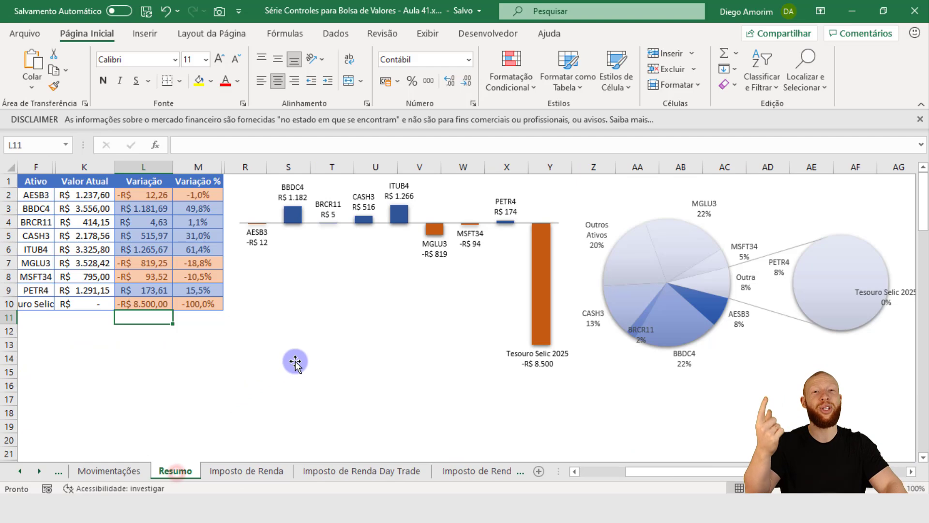
click(128, 472)
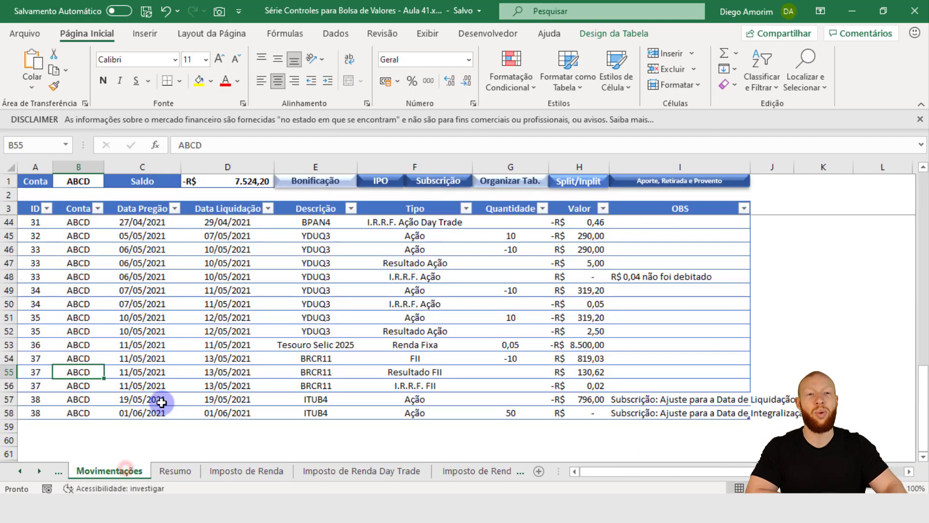